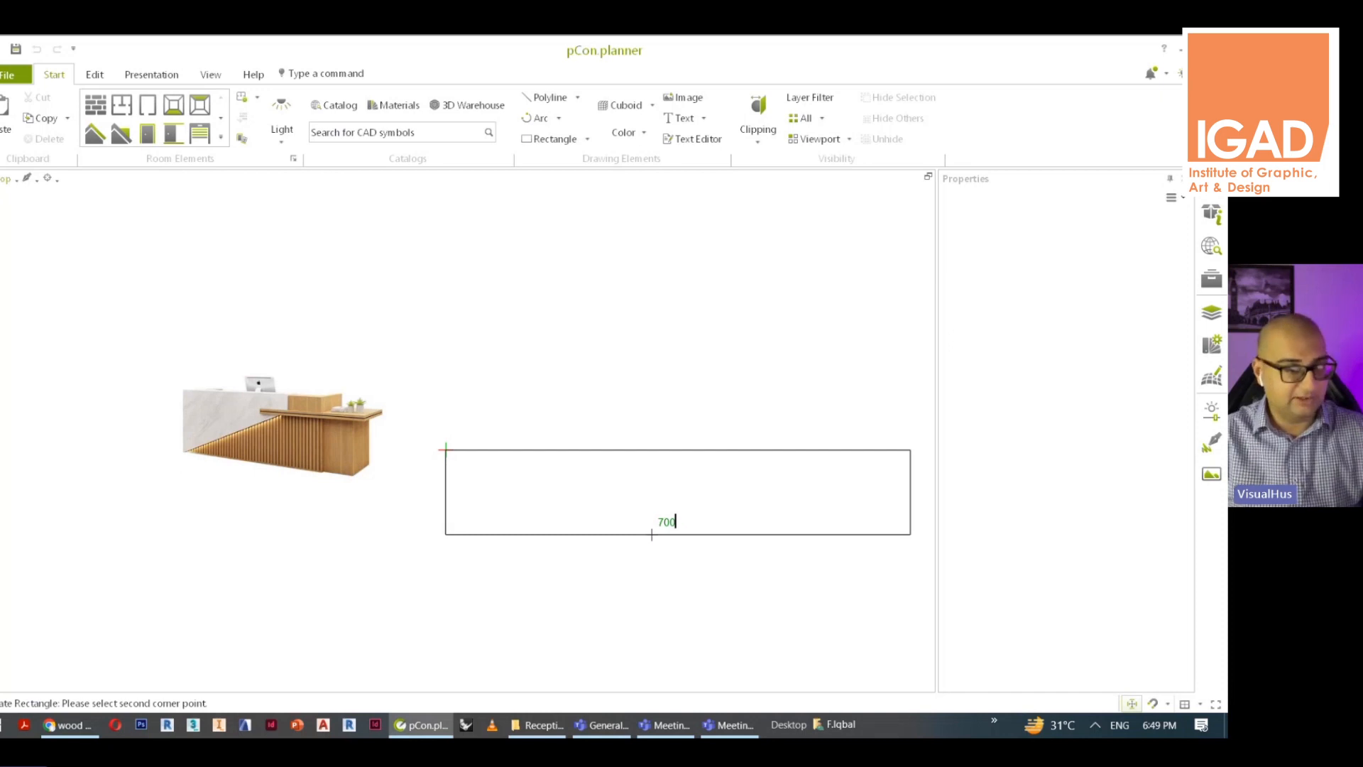
In the perspective view, extrude the large base rectangle to a height of 1000 mm
middle_click_drag(663, 637, 535, 629)
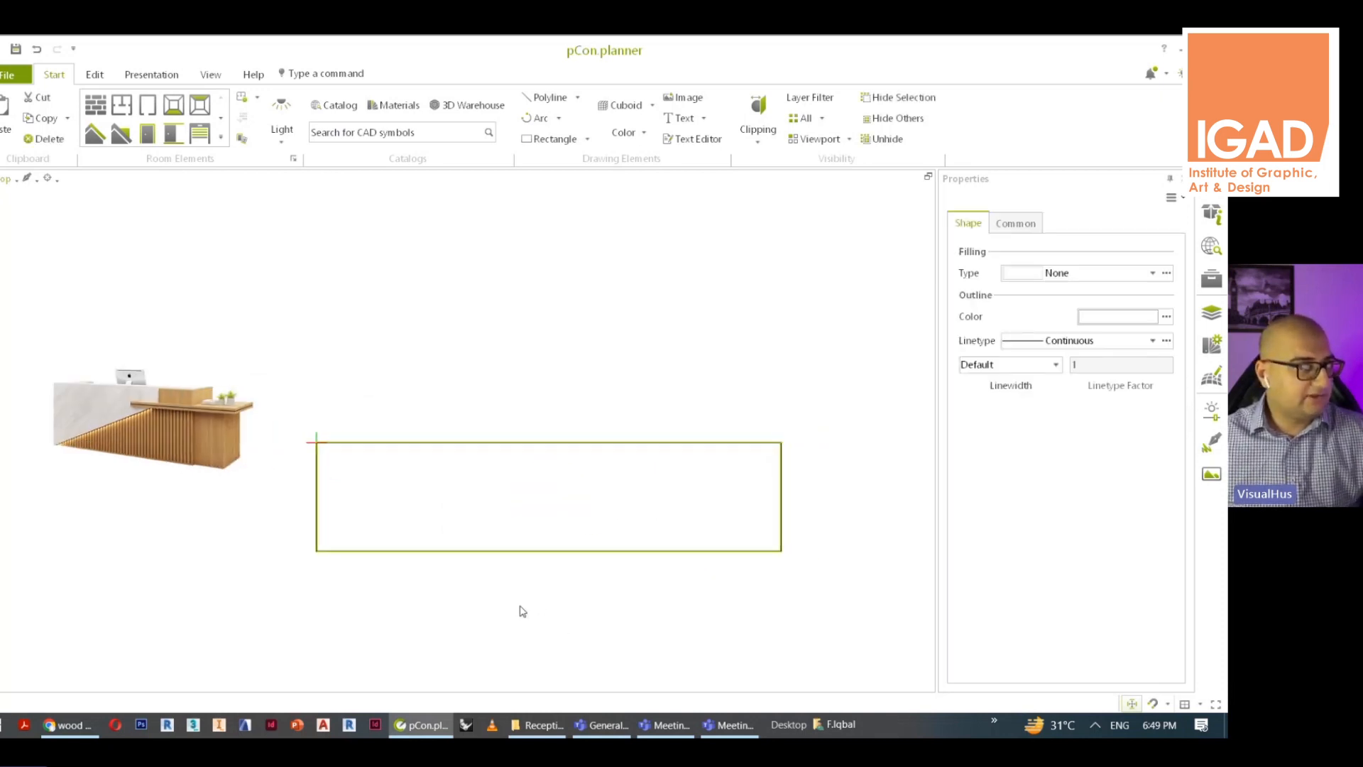
key("Escape")
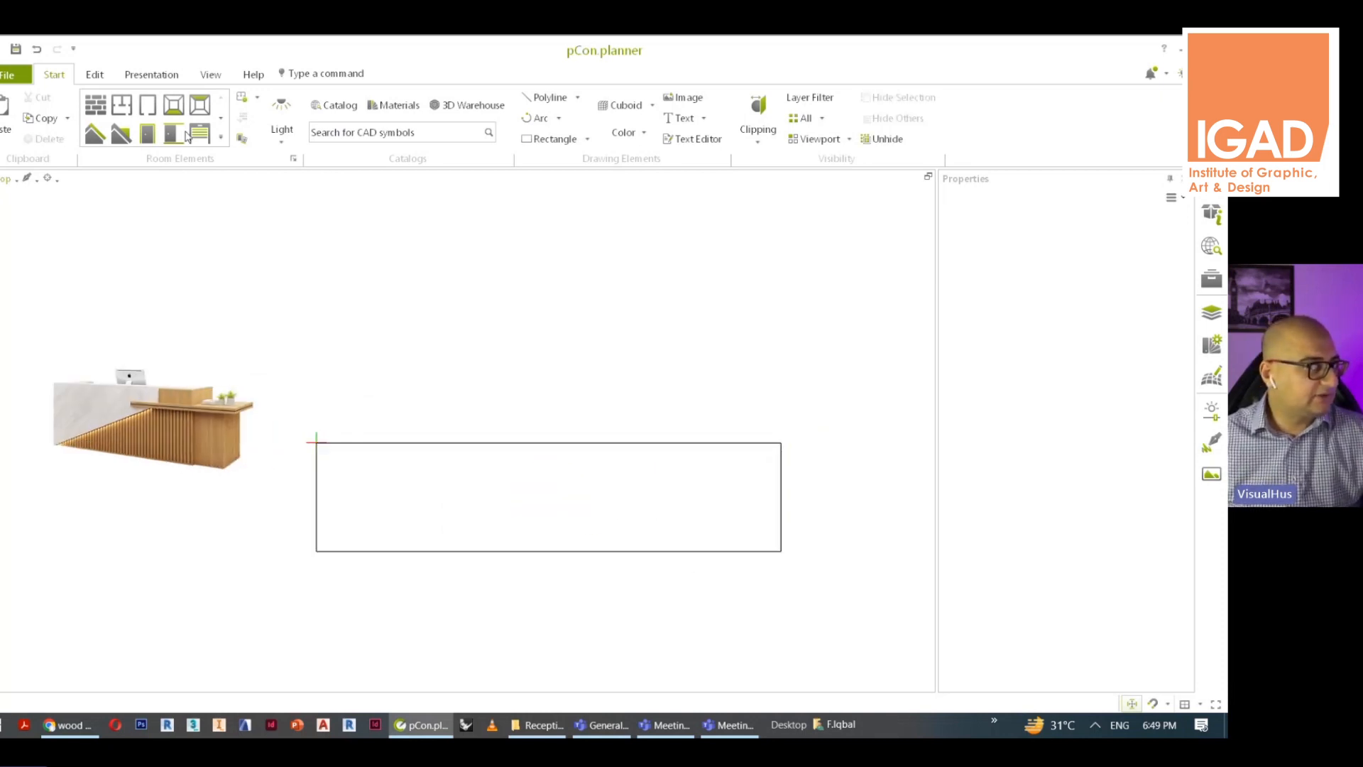
left_click(10, 179)
left_click(32, 193)
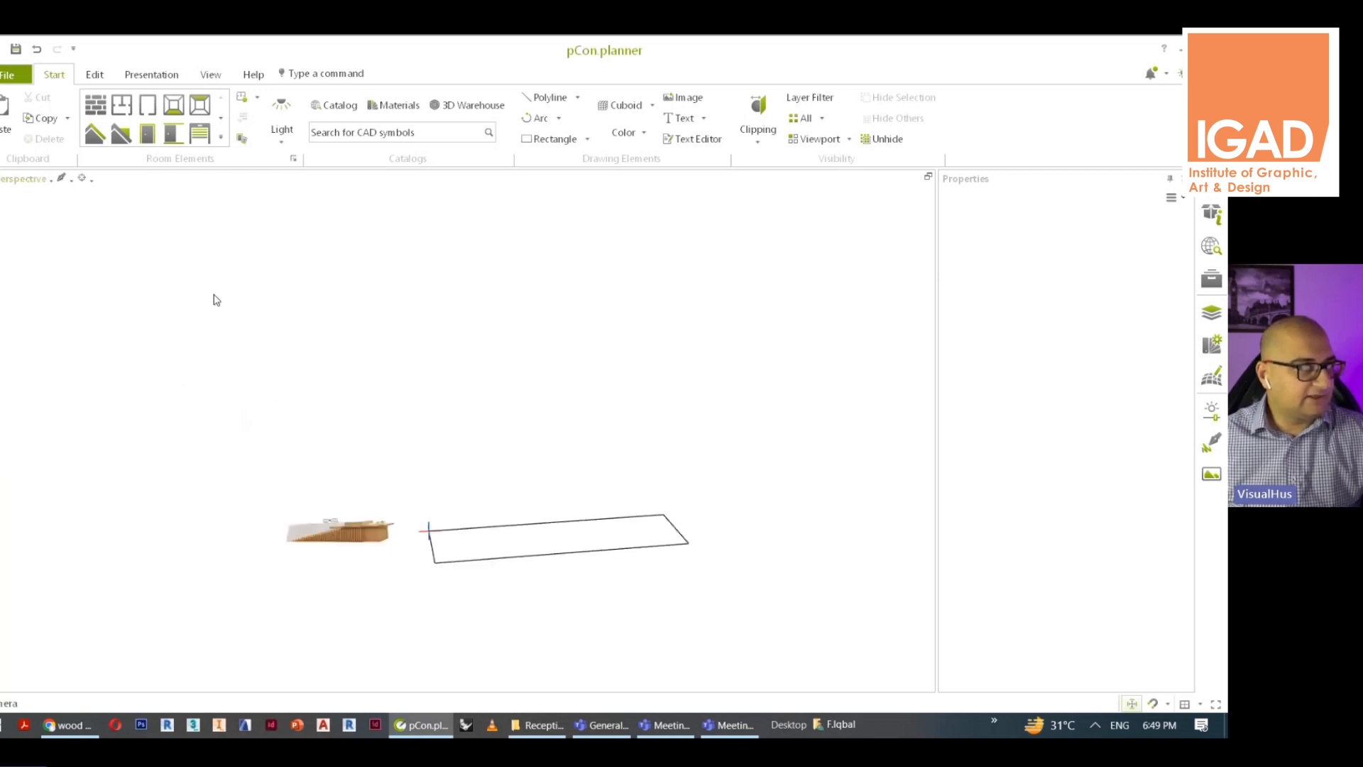
scroll(433, 554, "up", 3)
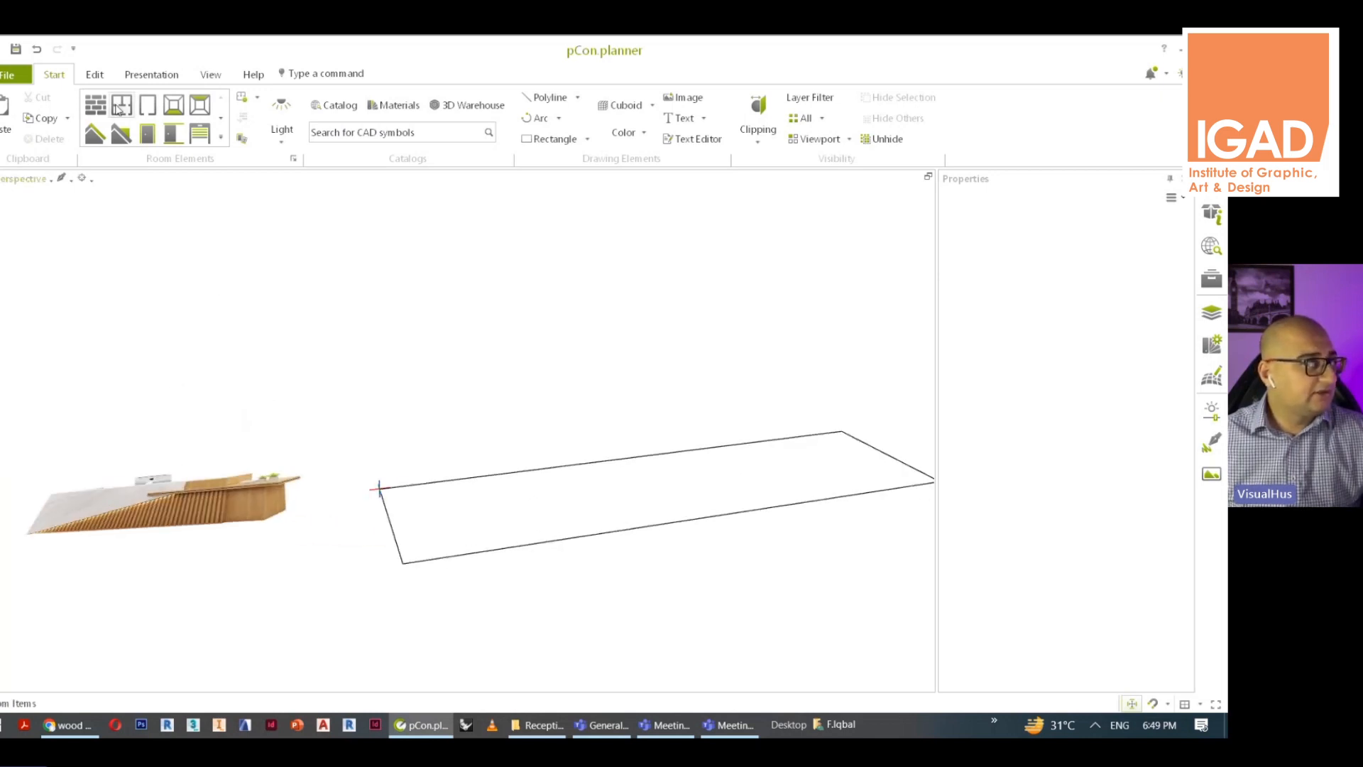
left_click(555, 547)
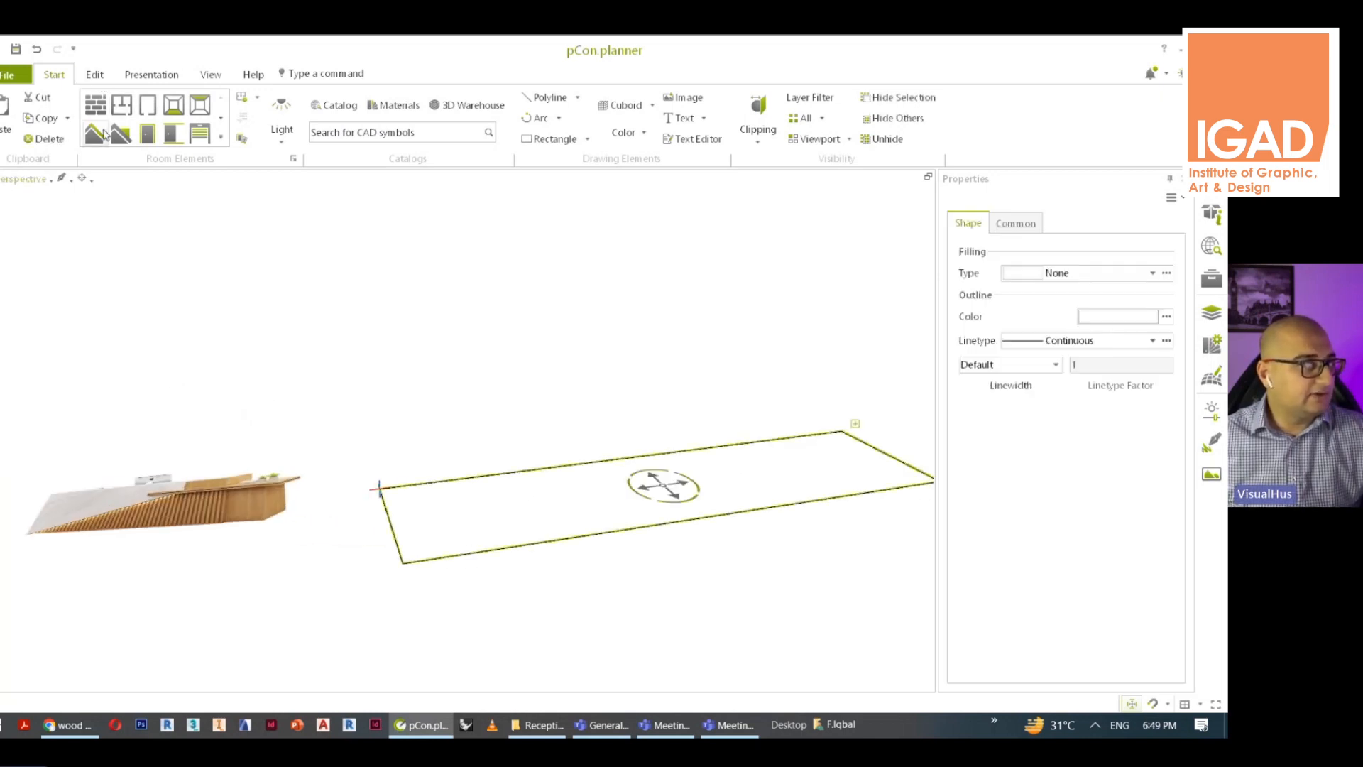
left_click(94, 74)
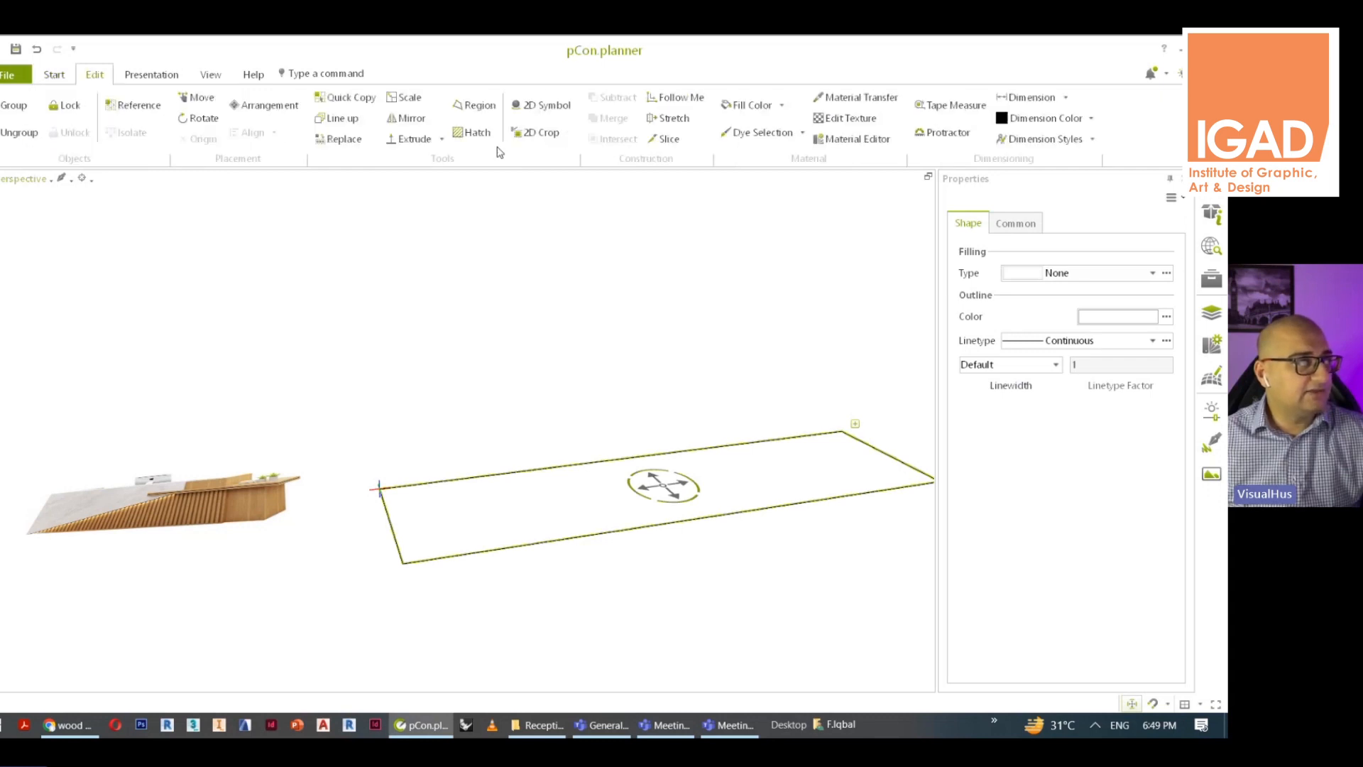
left_click(412, 139)
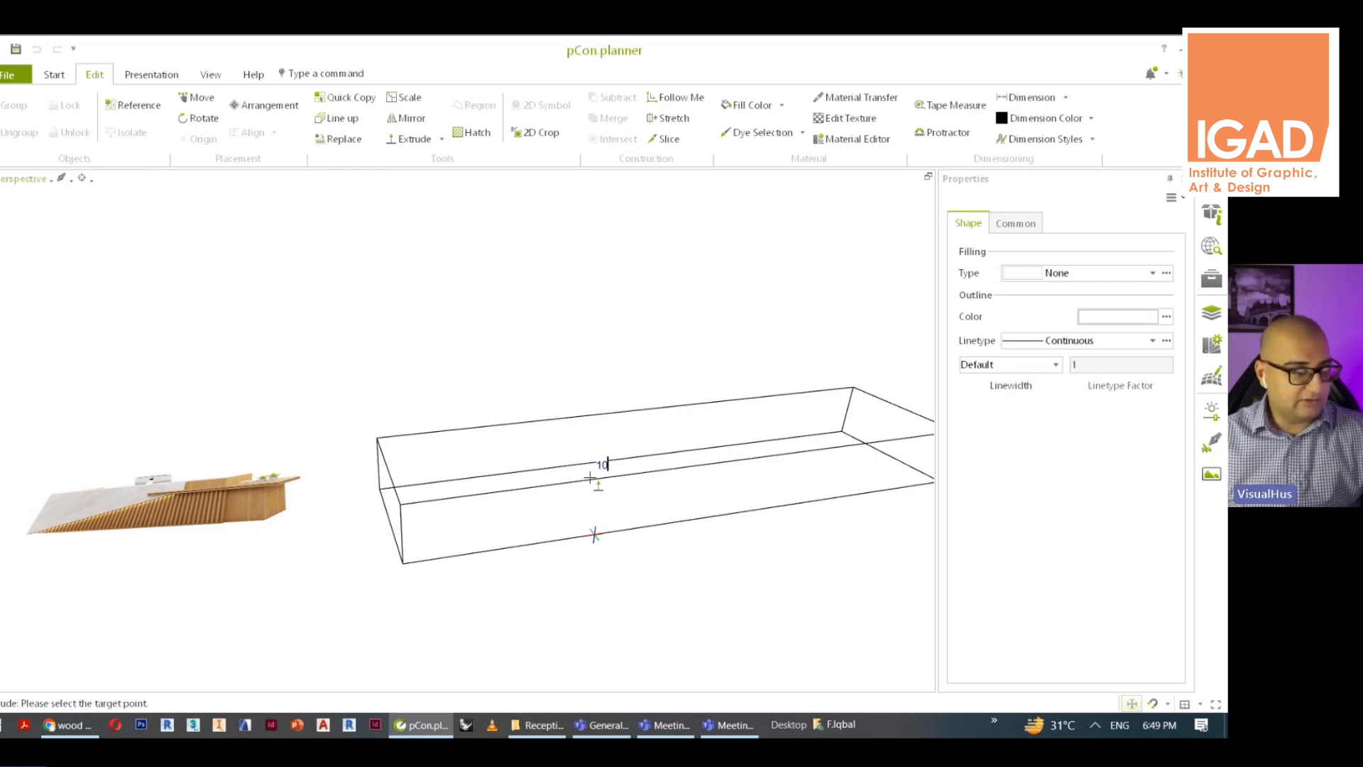
type("1000")
key("Return")
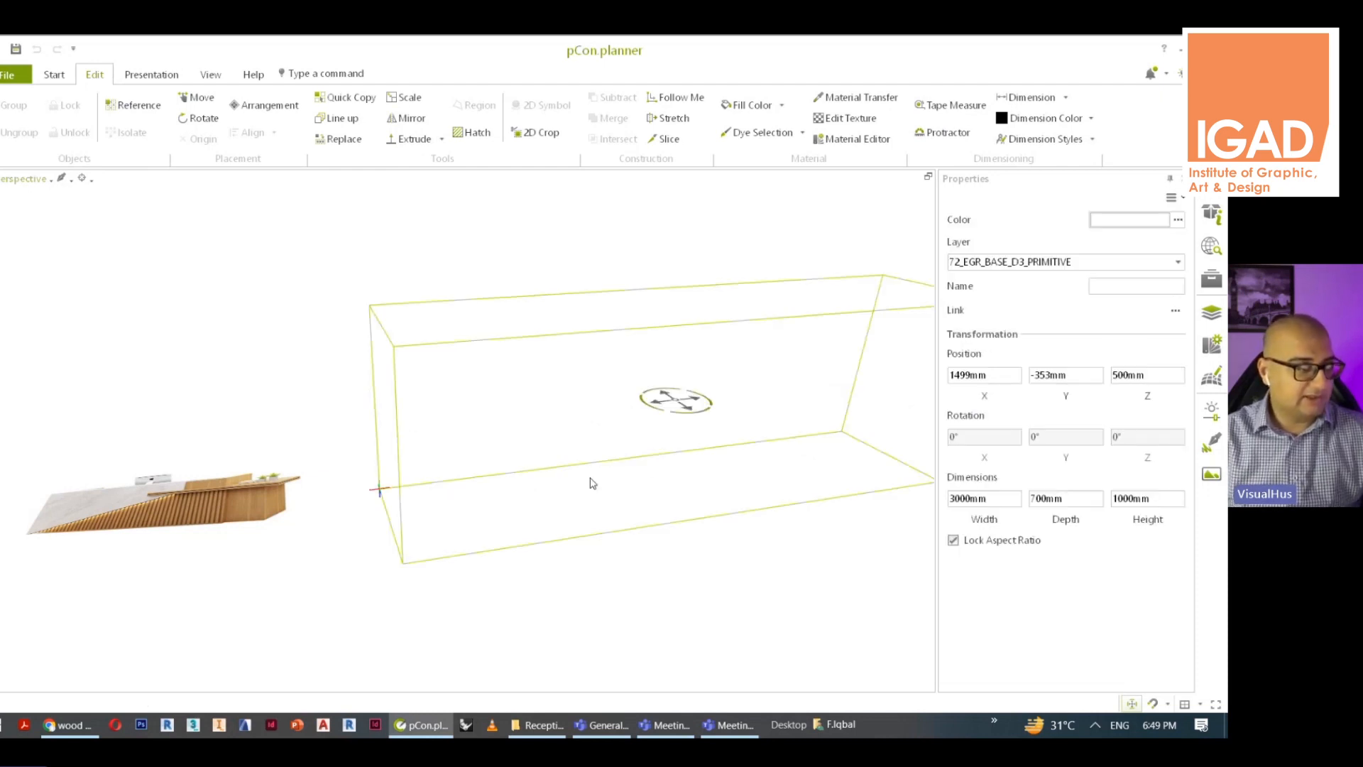
Display the model with solid shaded surfaces instead of wireframe
middle_click_drag(595, 481, 517, 484)
left_click(533, 602)
mouse_move(503, 574)
middle_mouse_down()
mouse_move(487, 569)
mouse_move(489, 581)
middle_mouse_up()
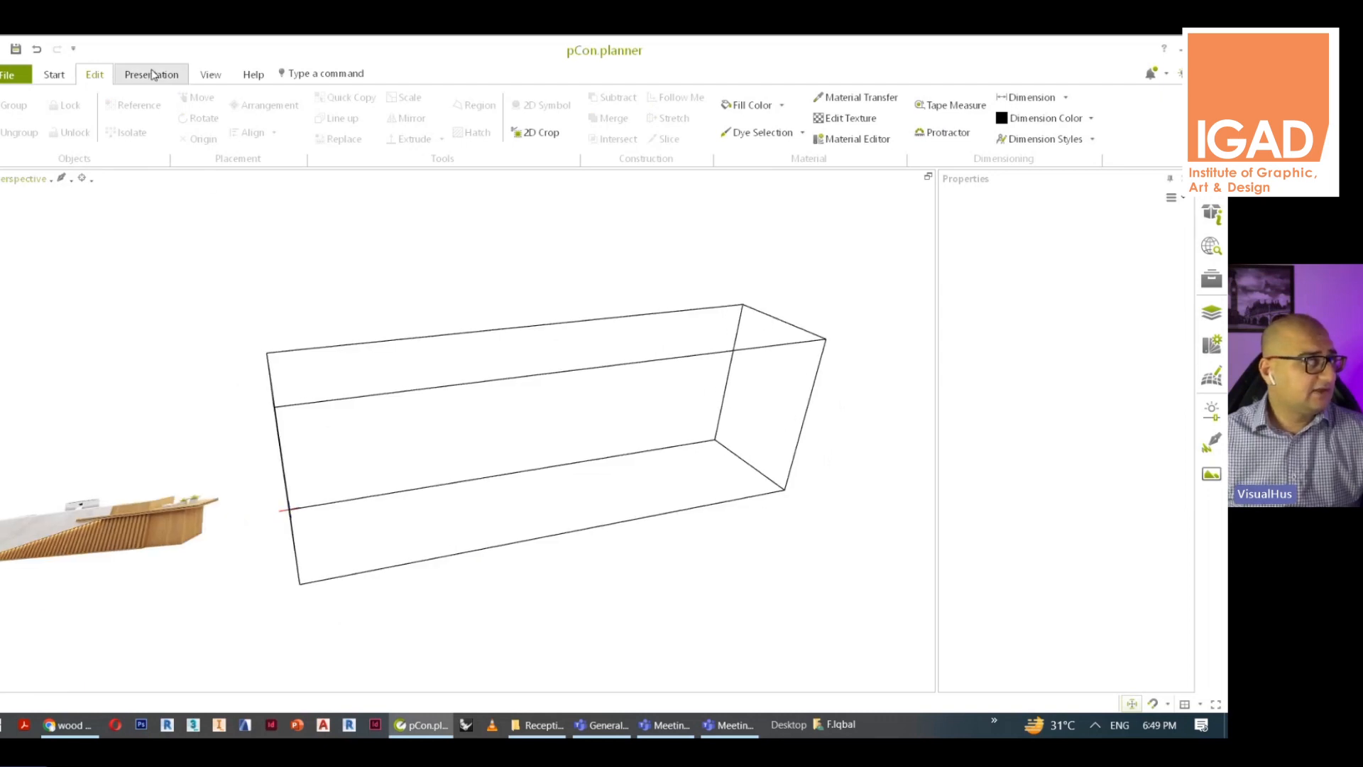
left_click(206, 75)
left_click(129, 104)
mouse_move(457, 529)
middle_mouse_down()
mouse_move(468, 512)
mouse_move(173, 529)
middle_mouse_up()
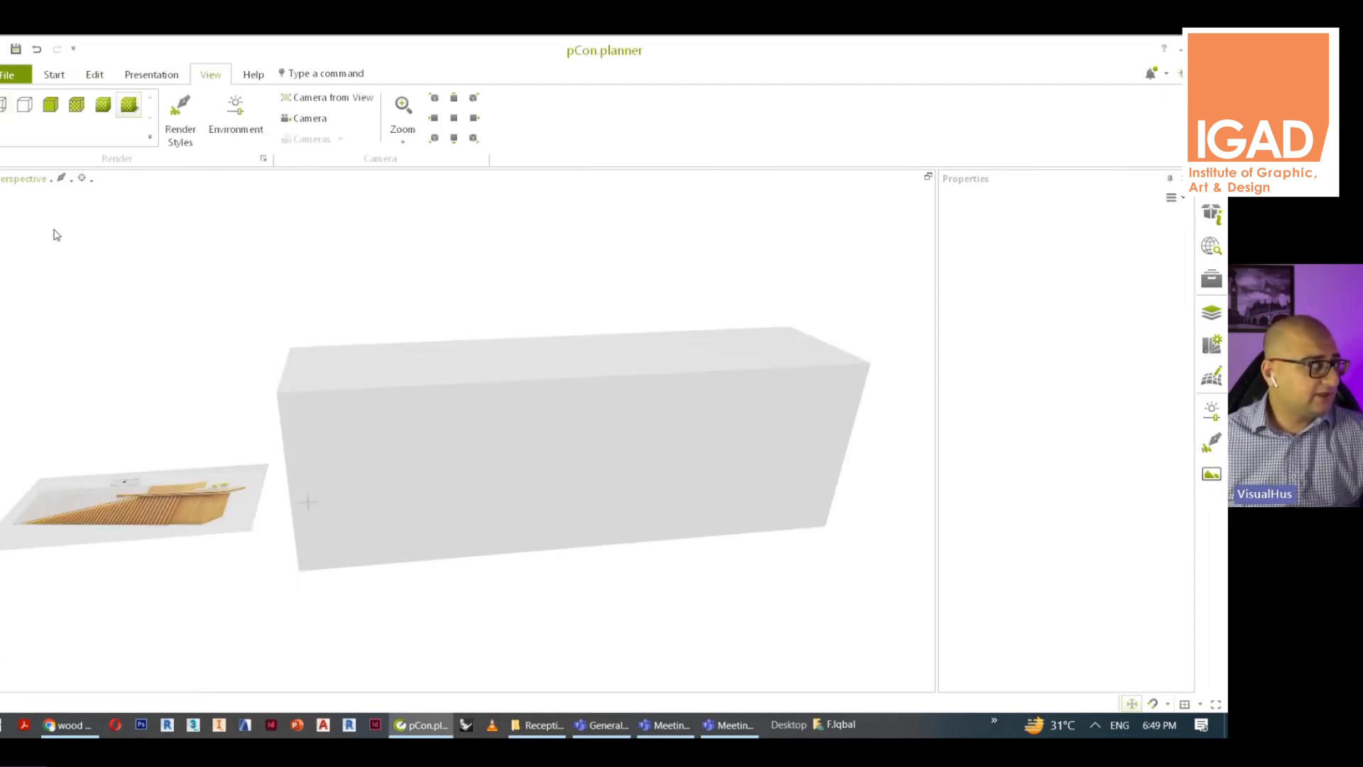
Switch to the top view and examine the wooden end section of the reception desk in the reference image
left_click(37, 183)
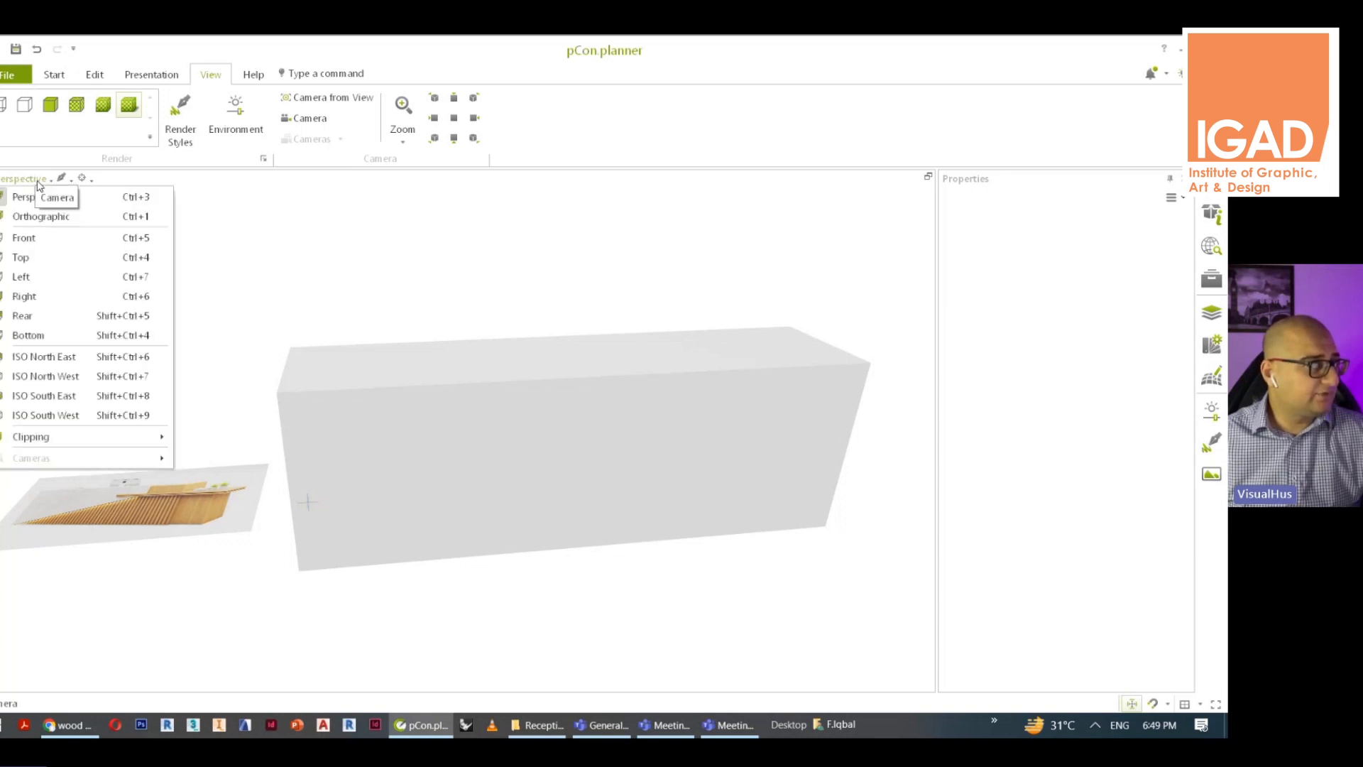
left_click(25, 256)
scroll(602, 572, "down", 2)
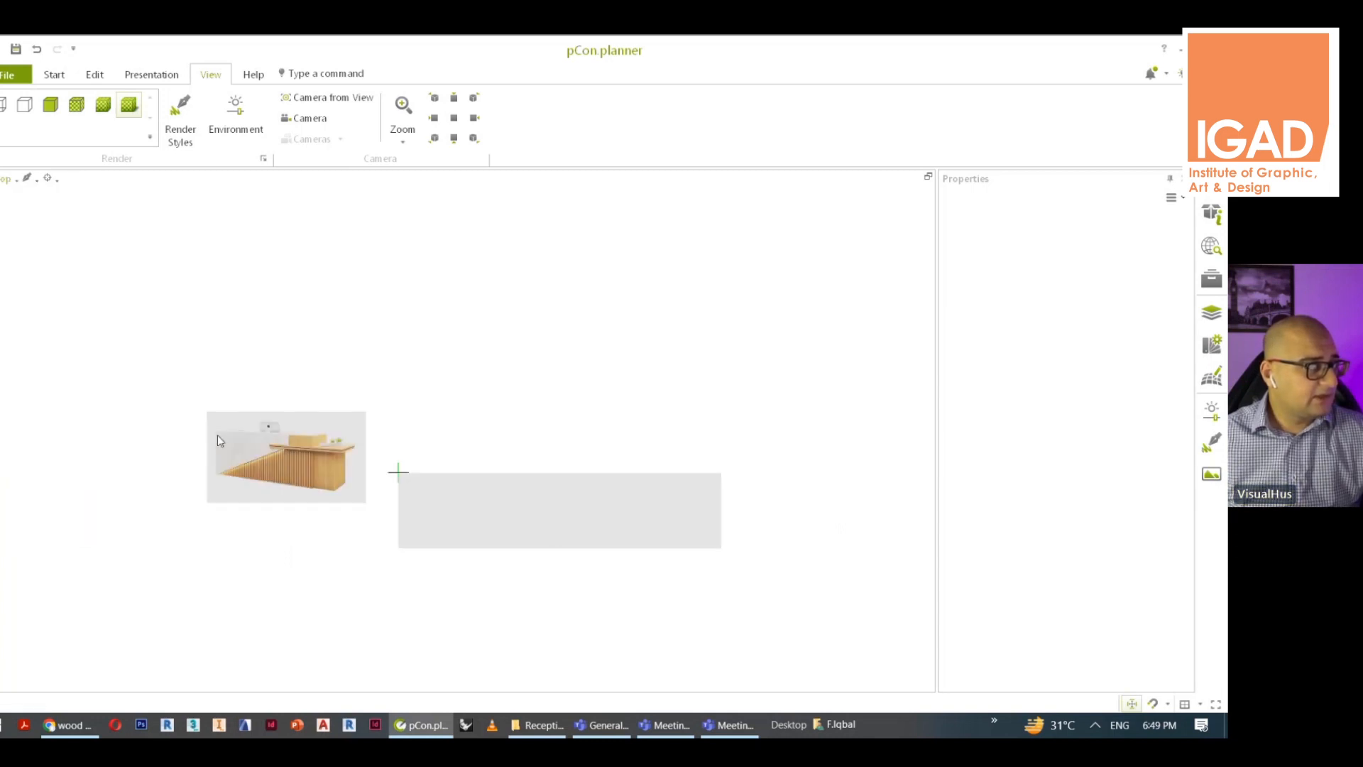
scroll(355, 472, "up", 5)
scroll(313, 490, "up", 3)
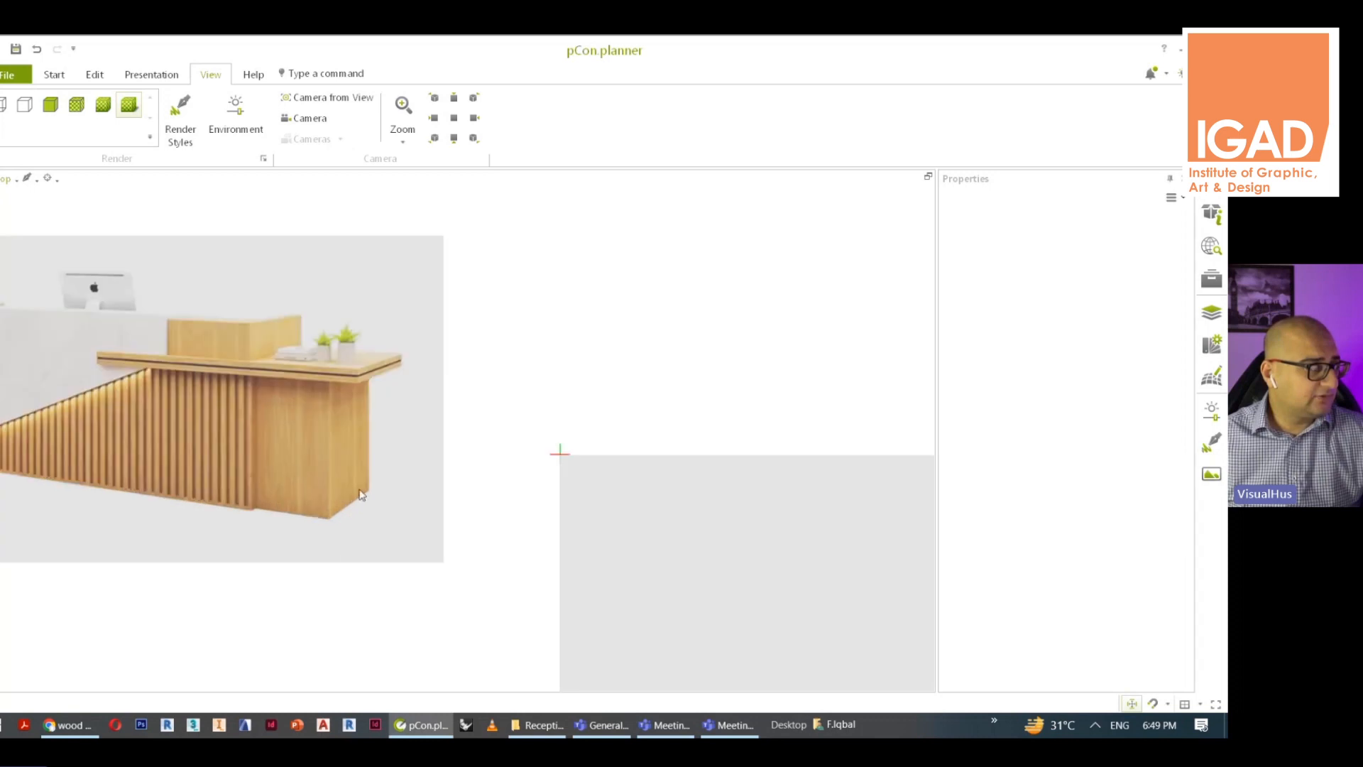
scroll(347, 457, "down", 2)
middle_click_drag(790, 532, 423, 422)
scroll(404, 424, "down", 1)
middle_click_drag(541, 323, 399, 324)
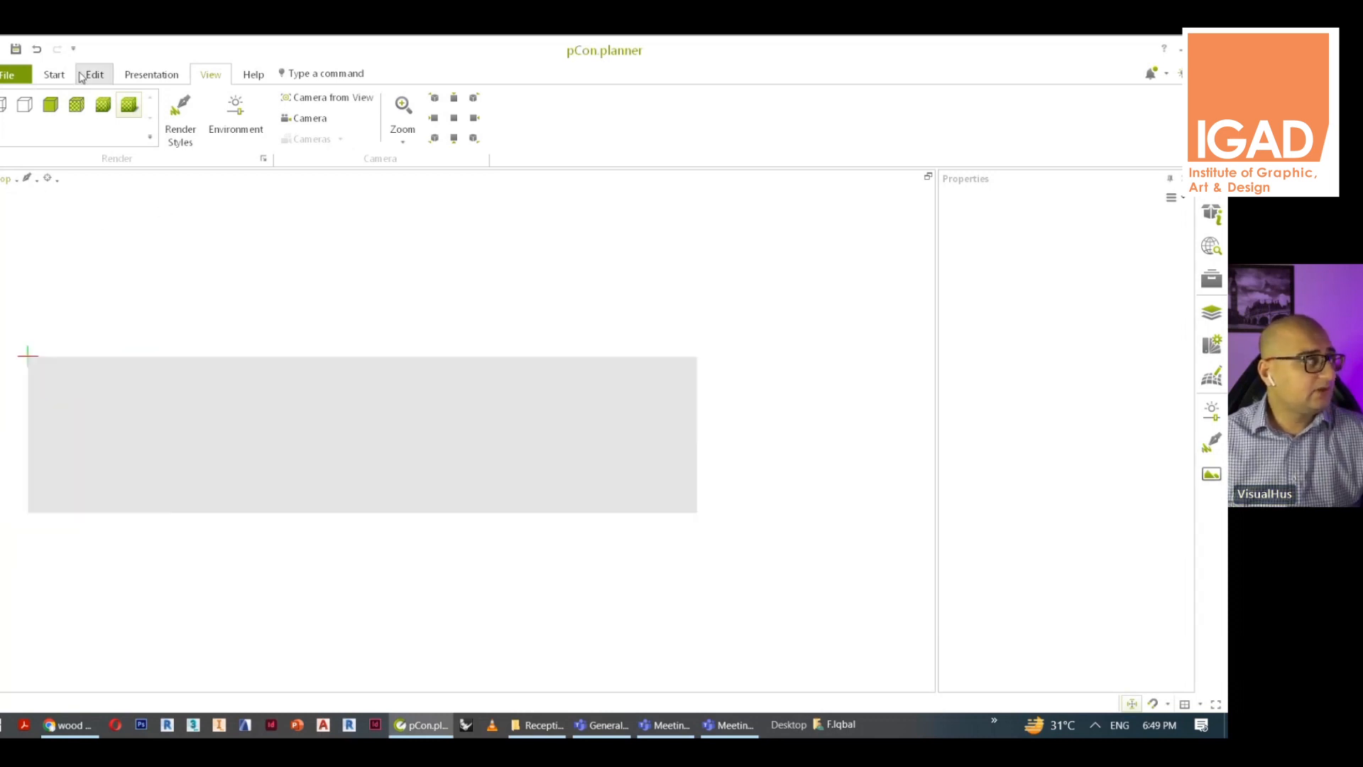
Draw a rectangle about 575 by 539 mm against the large box's right end, starting near its front corner
left_click(54, 74)
left_click(588, 144)
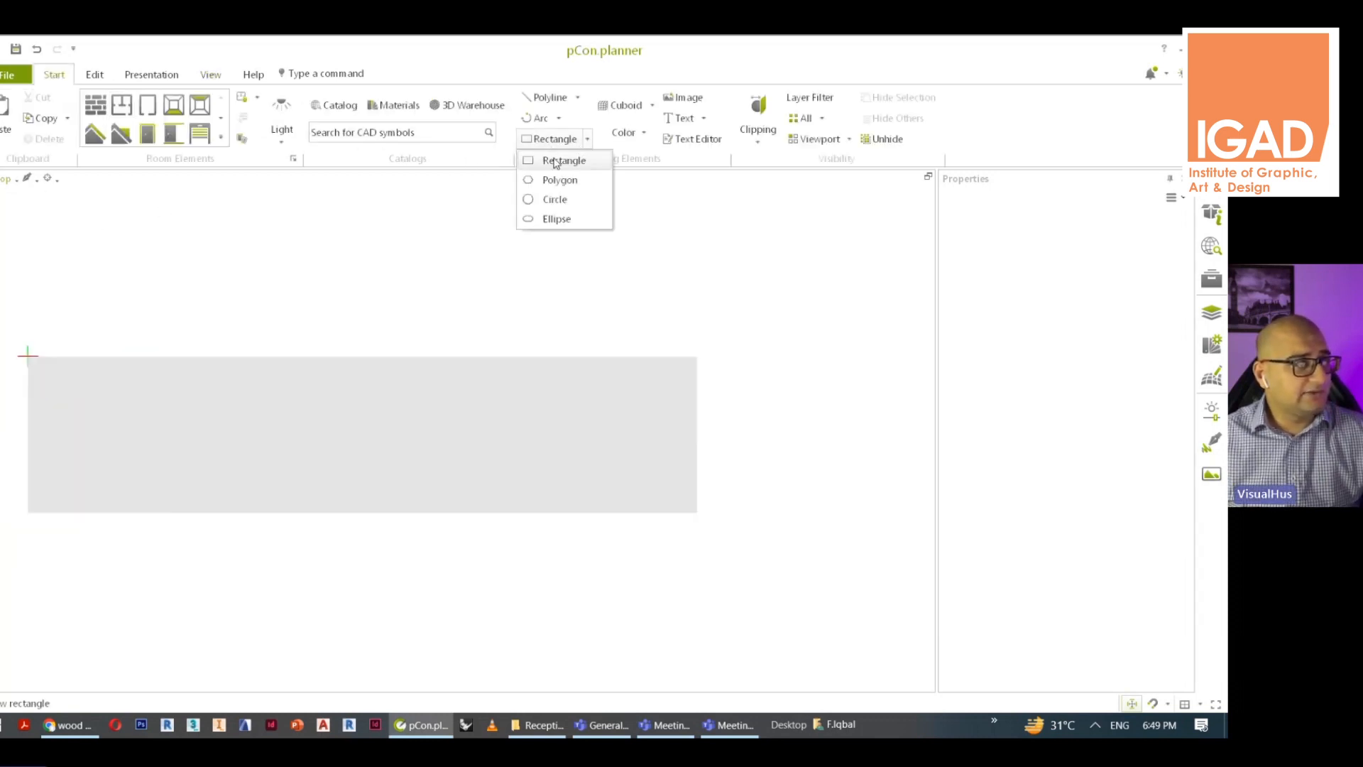
left_click(563, 158)
left_click(696, 504)
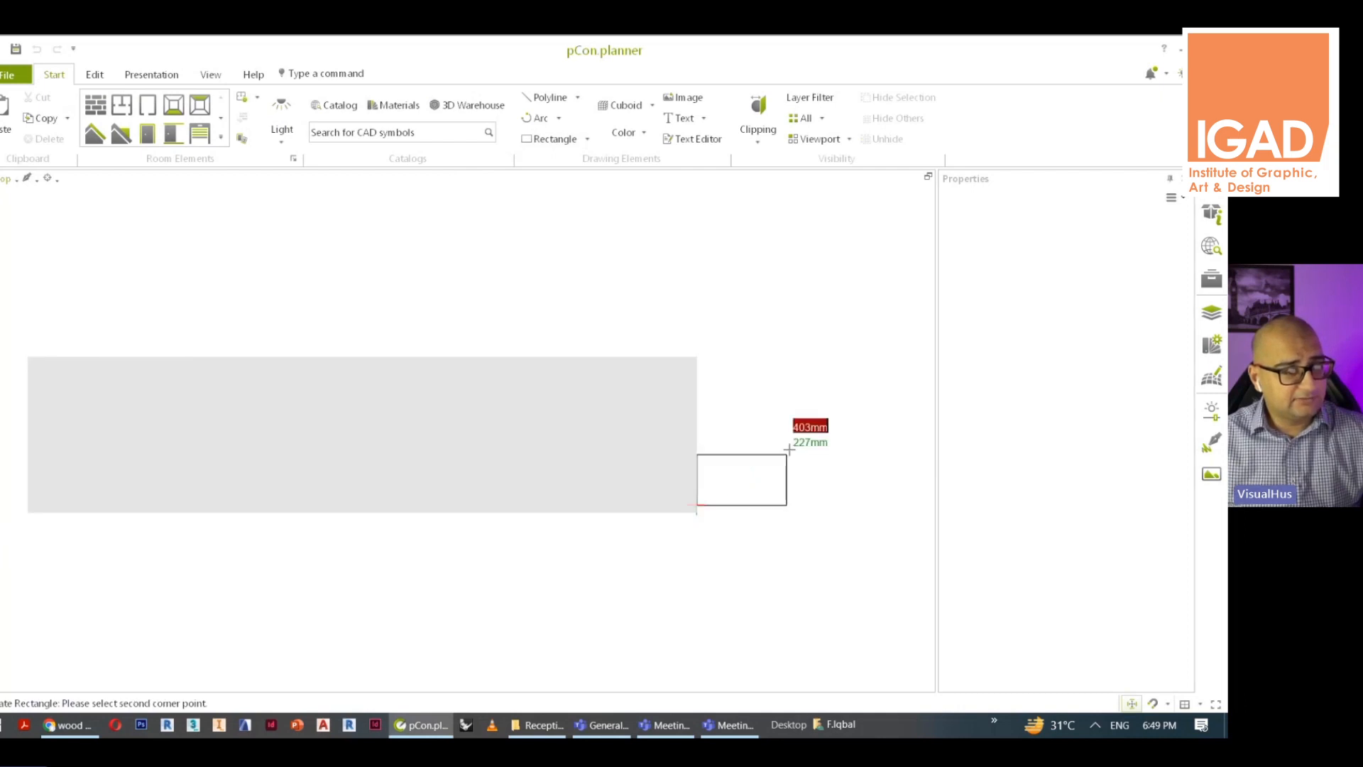
left_click(825, 385)
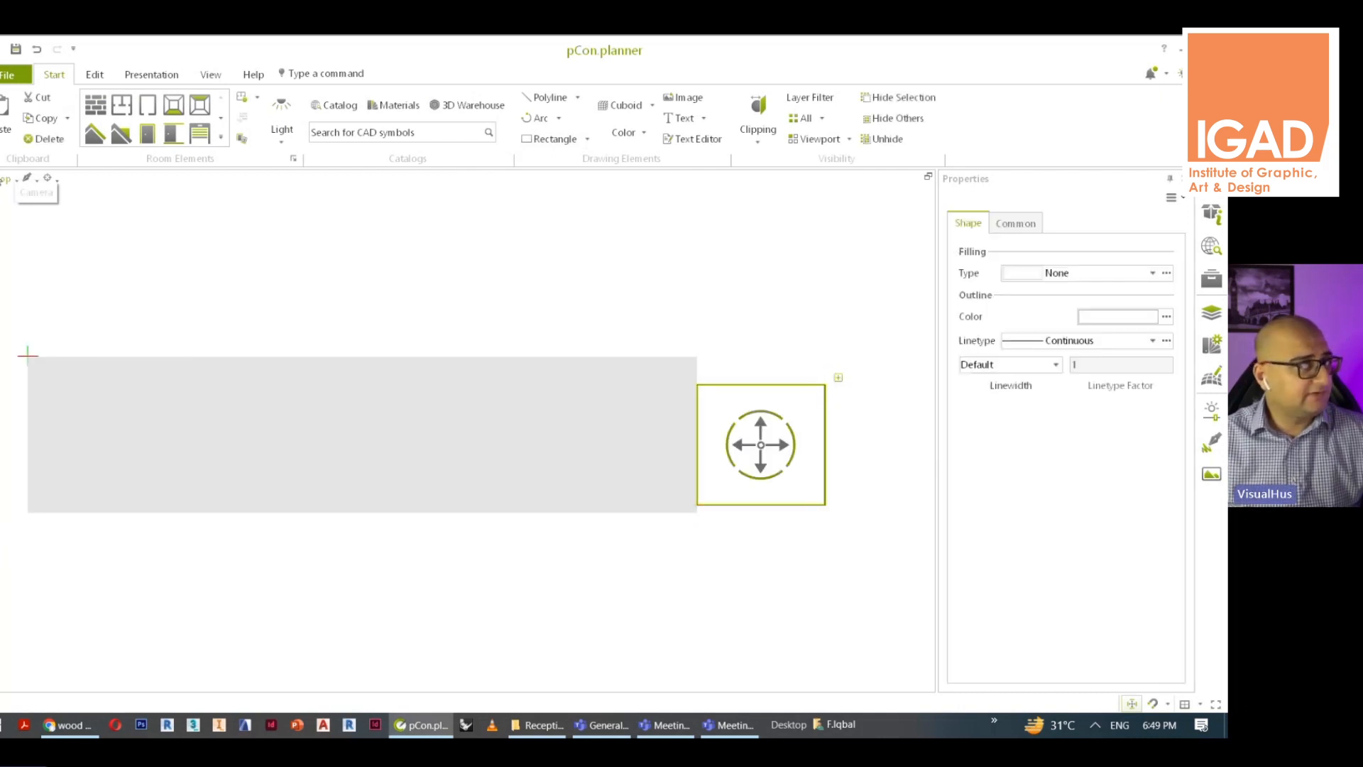
In the perspective view, extrude the small rectangle beside the large box to a height of about 591 mm
left_click(10, 186)
left_click(43, 198)
middle_click_drag(697, 525, 548, 504)
scroll(554, 502, "up", 4)
left_click(607, 535)
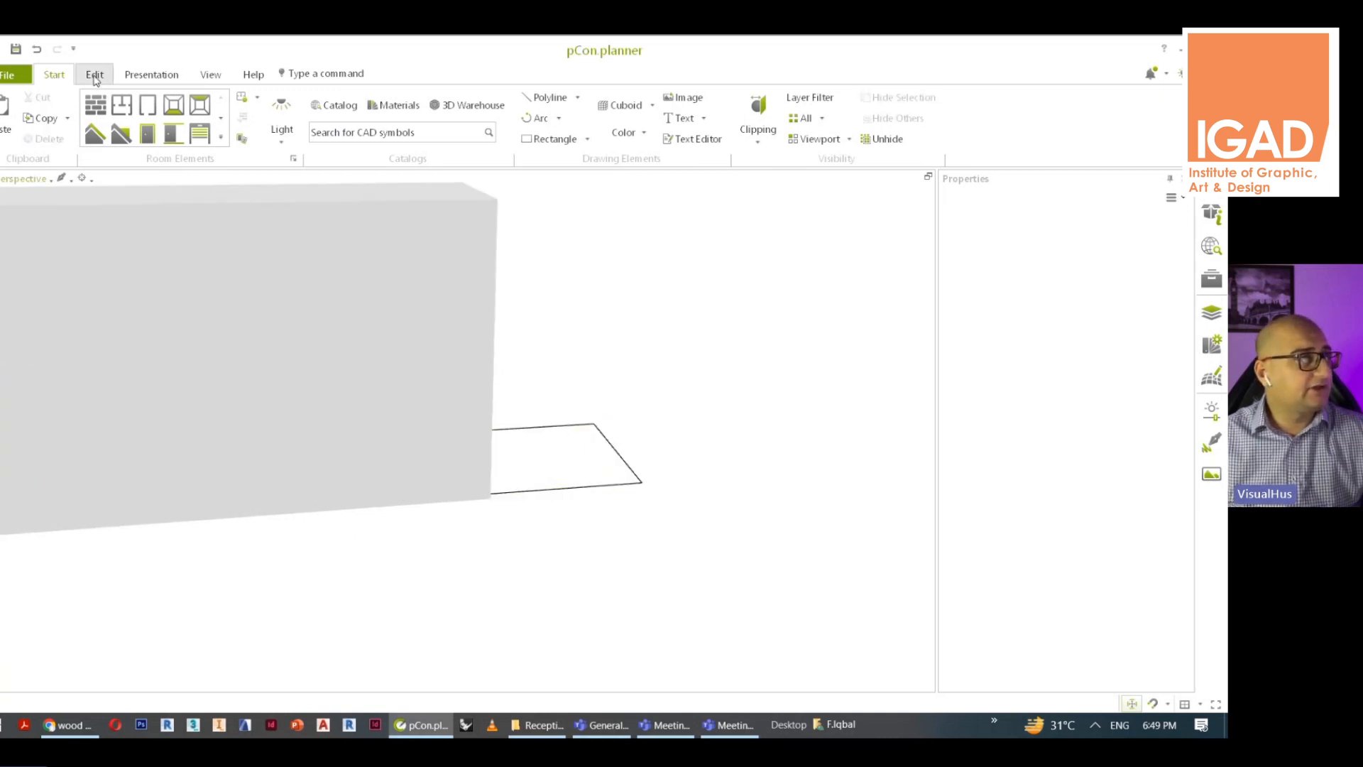
left_click(95, 75)
left_click(582, 469)
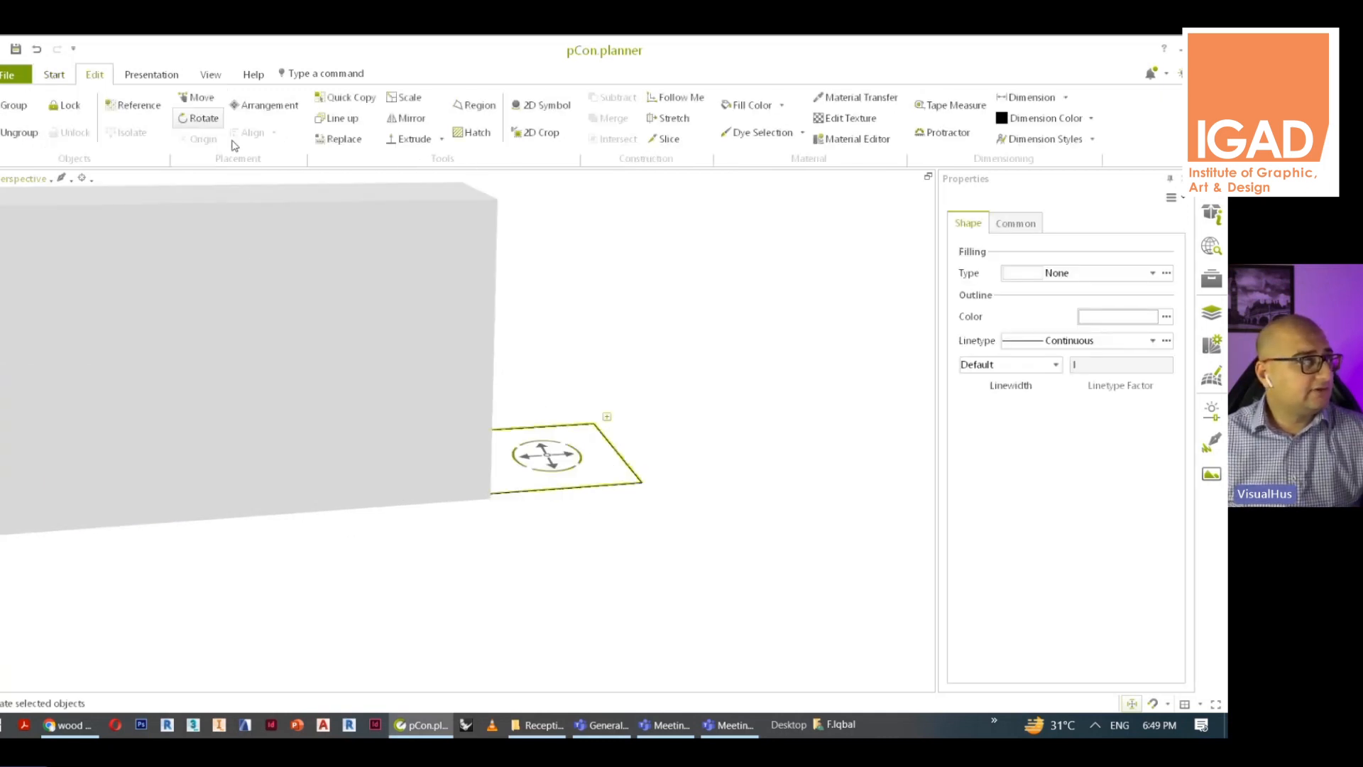
left_click(419, 140)
left_click(578, 477)
middle_click_drag(494, 398, 509, 451)
scroll(480, 390, "up", 2)
scroll(509, 389, "up", 2)
scroll(511, 386, "down", 2)
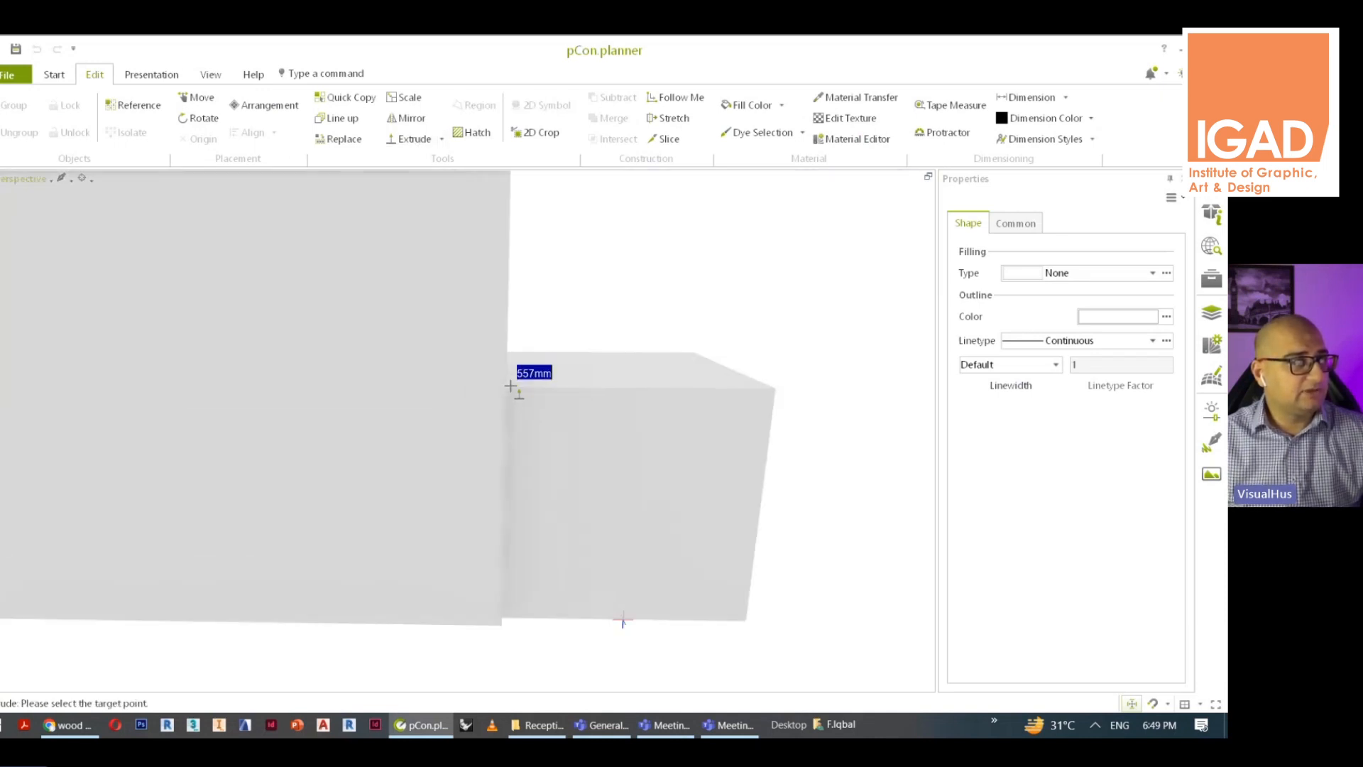
scroll(510, 385, "down", 2)
left_click(510, 379)
scroll(601, 450, "down", 3)
left_click(493, 565)
In the top view, scale the large box shorter by moving its left end inward, keeping its depth about the same
right_click_drag(426, 471, 415, 516)
left_click(39, 179)
left_click(30, 259)
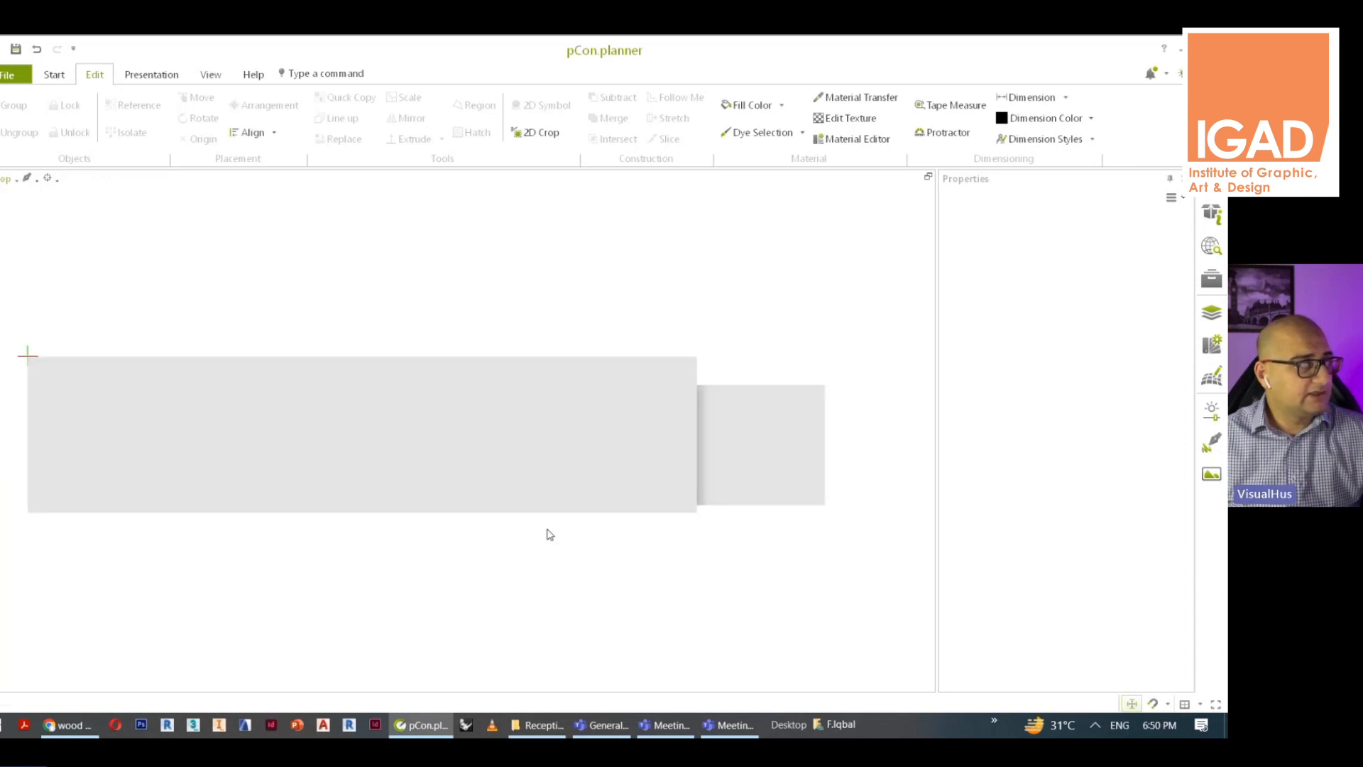
left_click(202, 465)
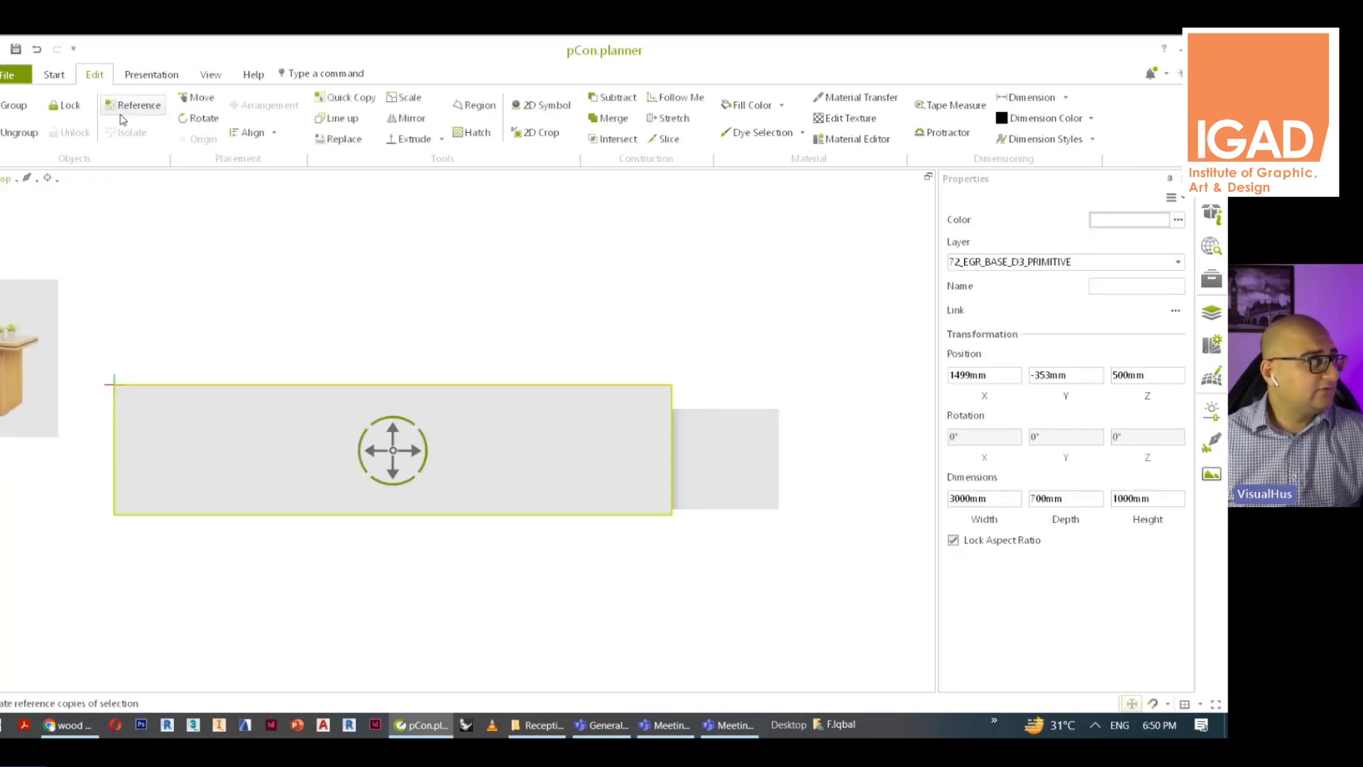
left_click(410, 97)
left_click(113, 514)
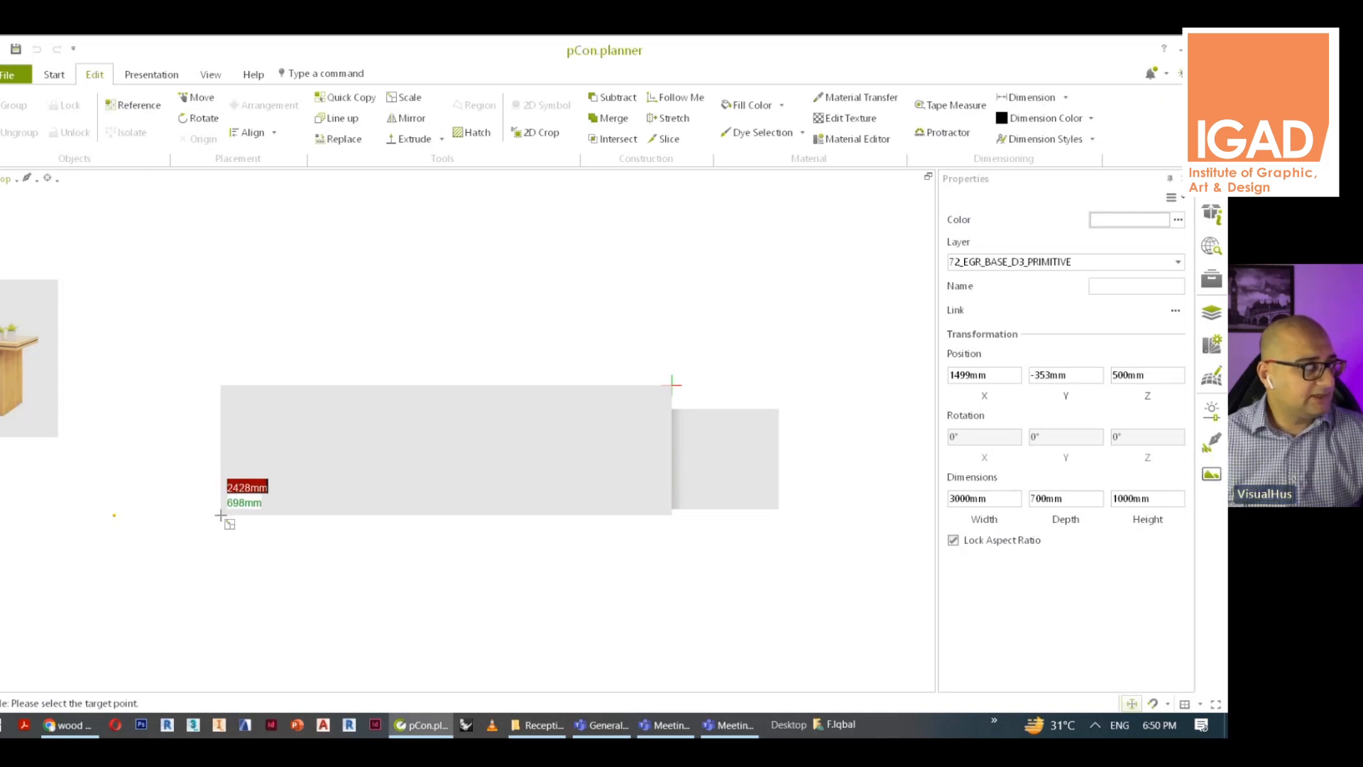
left_click(292, 512)
Scale the small end box to about 554 mm wide and 542 mm deep from its outer front corner
left_click(684, 447)
scroll(778, 523, "up", 2)
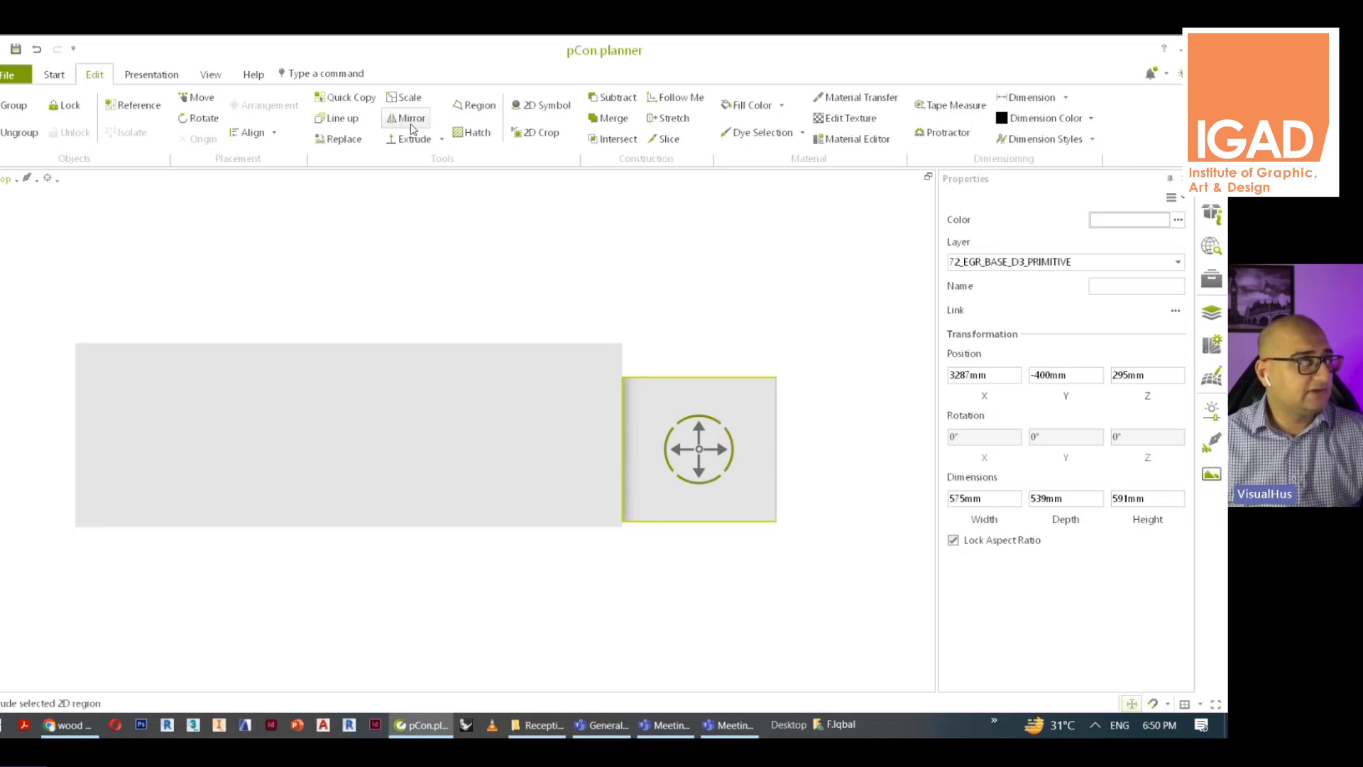
left_click(406, 100)
left_click(776, 521)
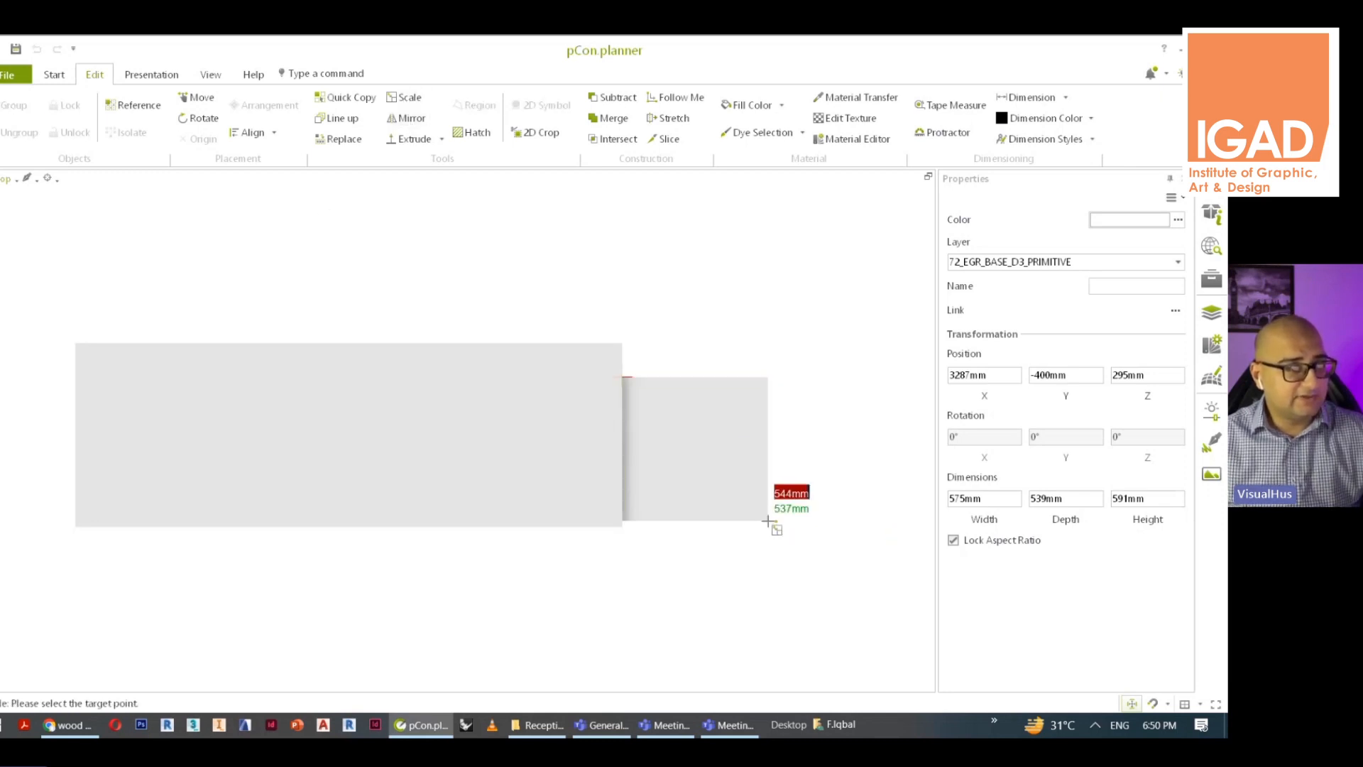
left_click(771, 522)
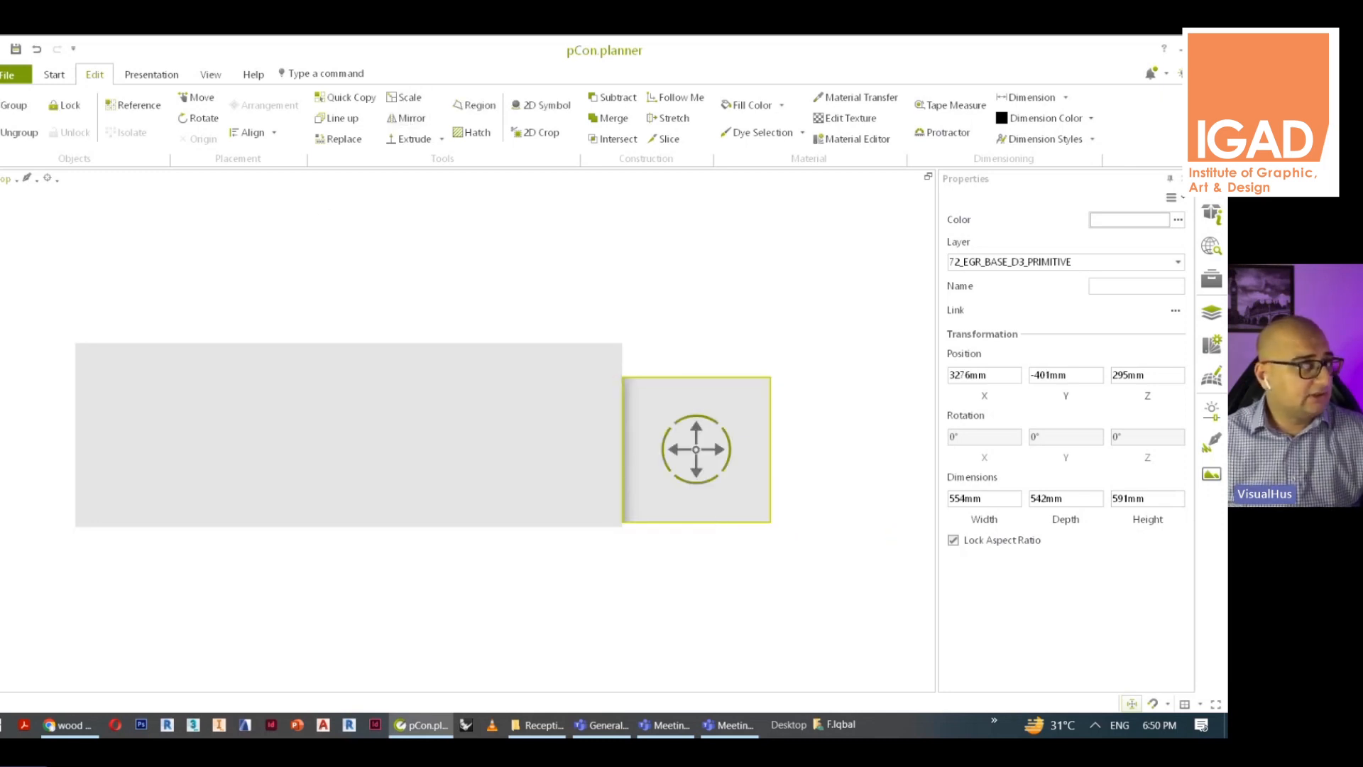
left_click(3, 199)
left_click(11, 179)
left_click(43, 195)
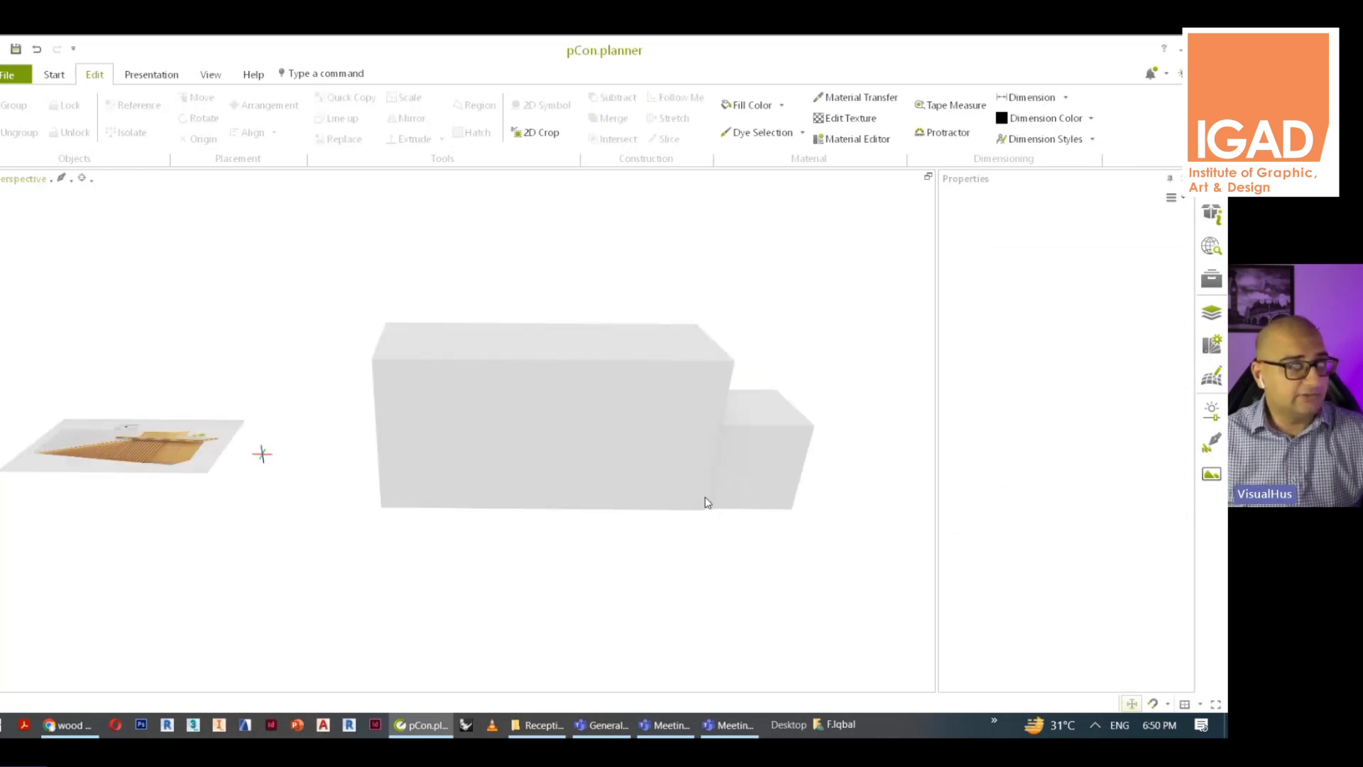
left_click(778, 502)
scroll(781, 490, "up", 5)
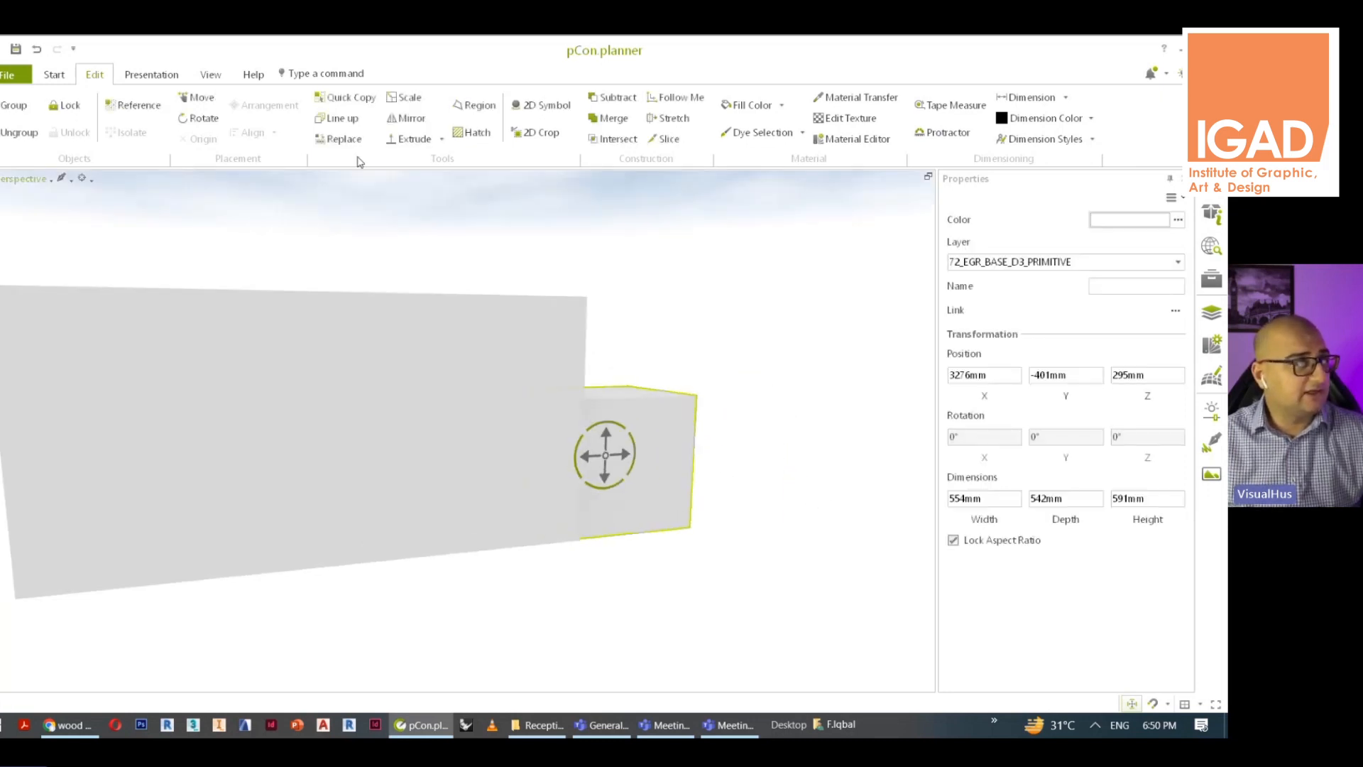
left_click(414, 139)
left_click_drag(678, 418, 647, 400)
left_click(647, 400)
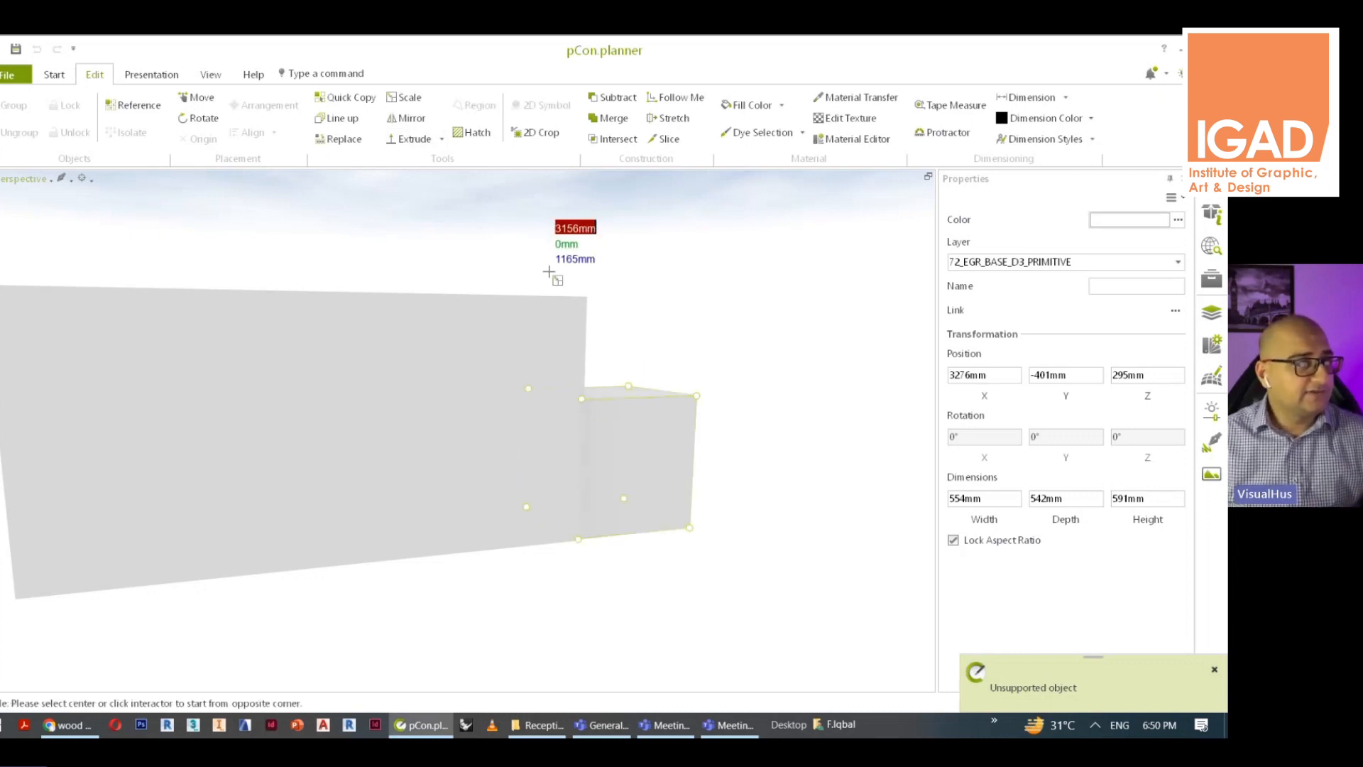
left_click(696, 395)
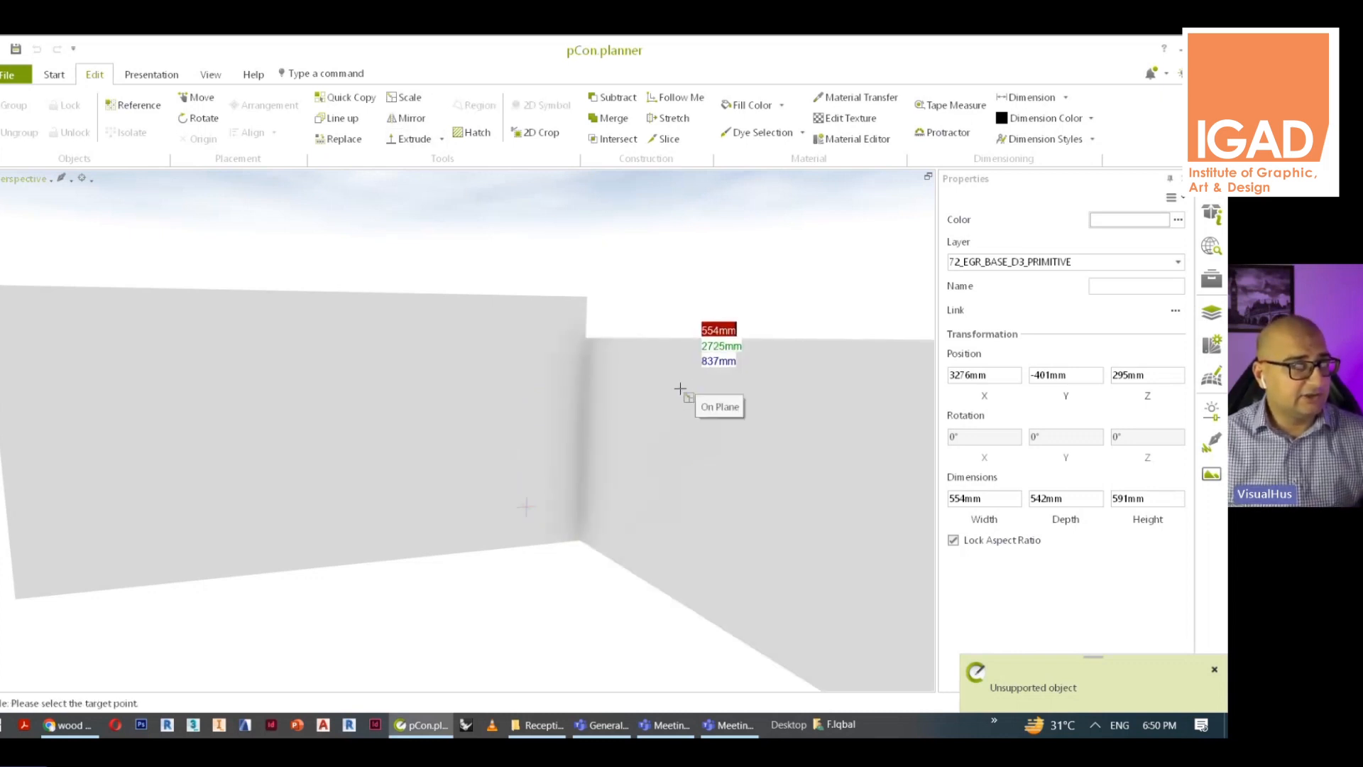
key("Escape")
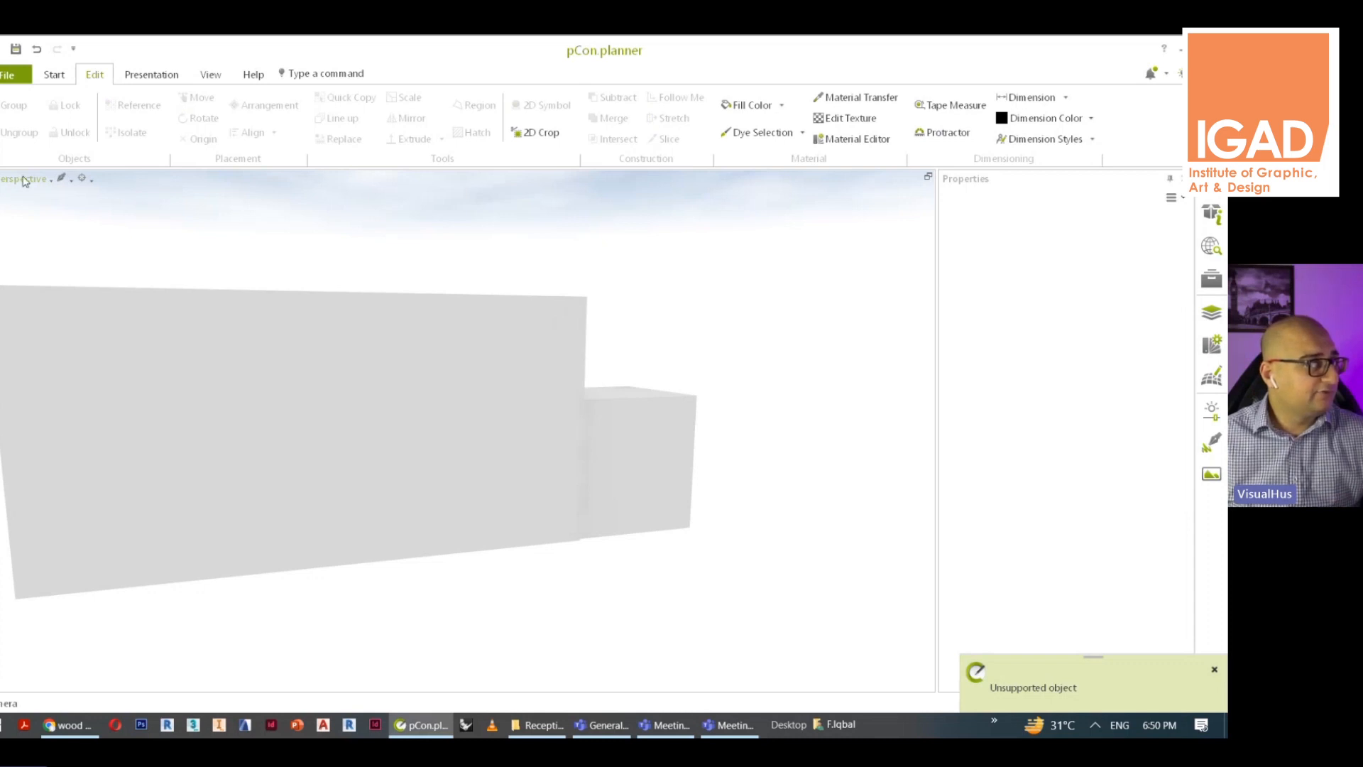
In the front view, scale the small end box to about 547 mm wide and 742 mm high
left_click(24, 179)
left_click(28, 237)
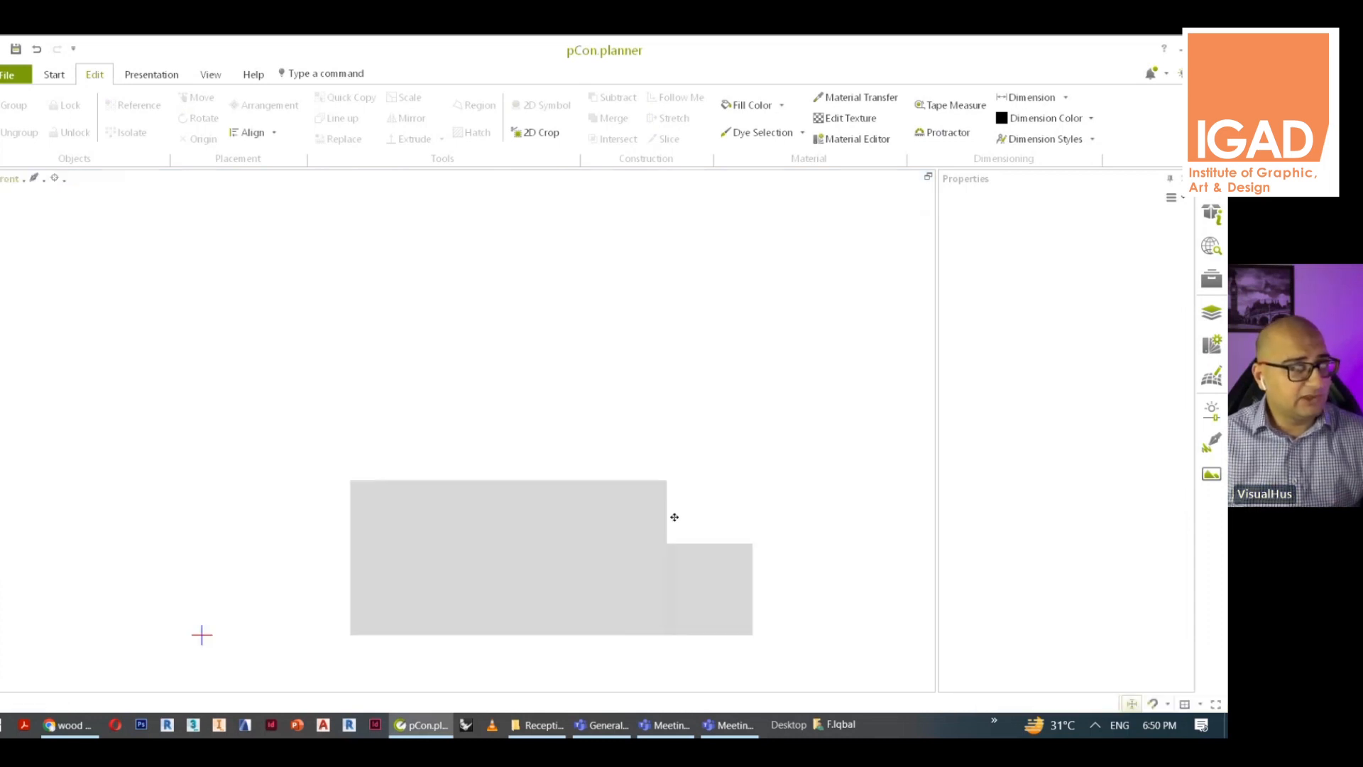
left_click(693, 554)
left_click(412, 99)
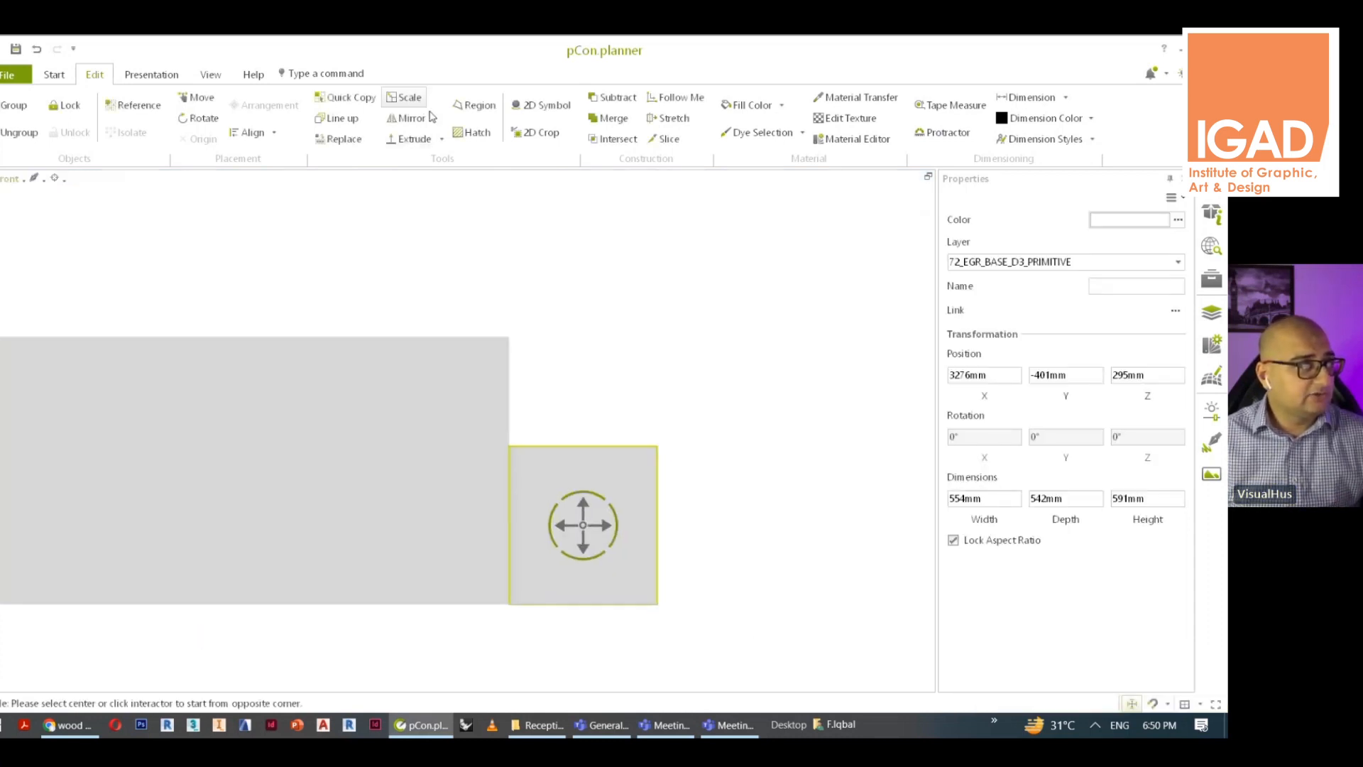
left_click(658, 446)
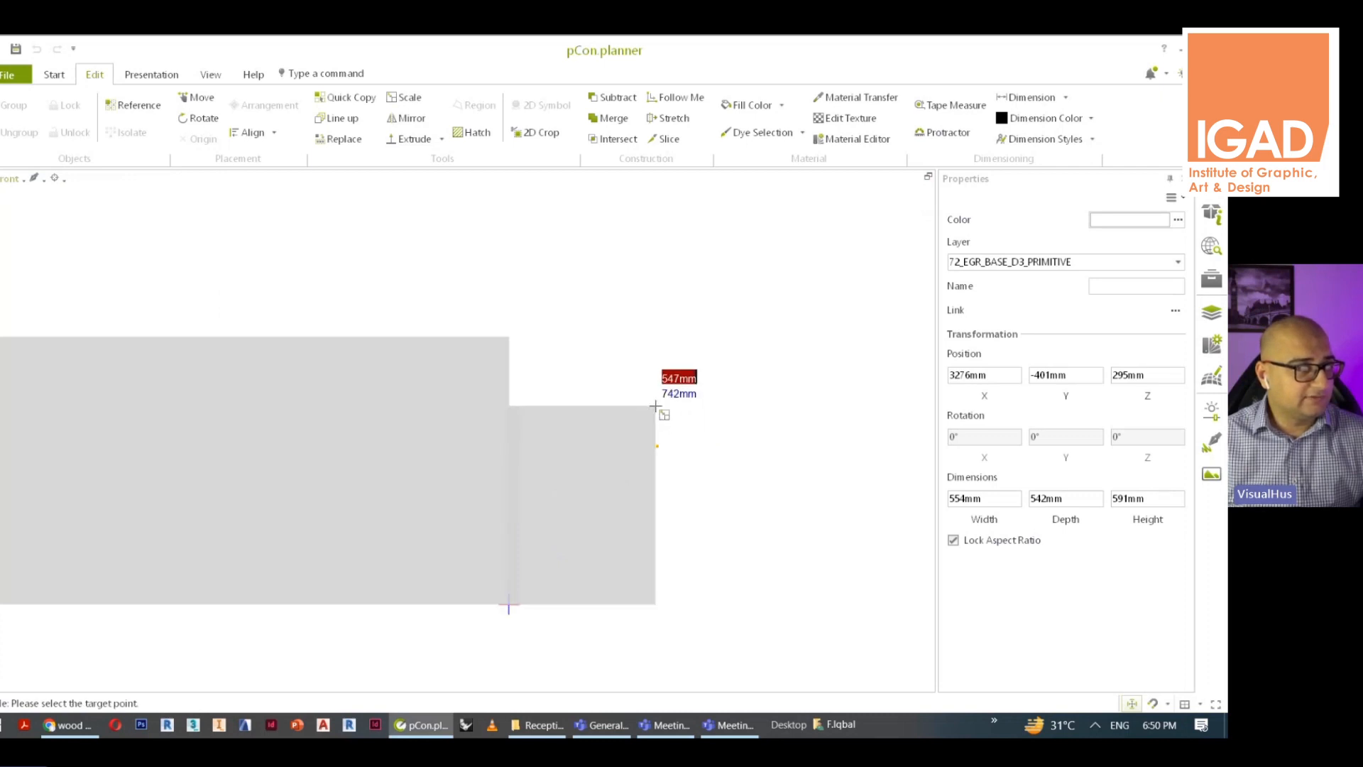
left_click(655, 406)
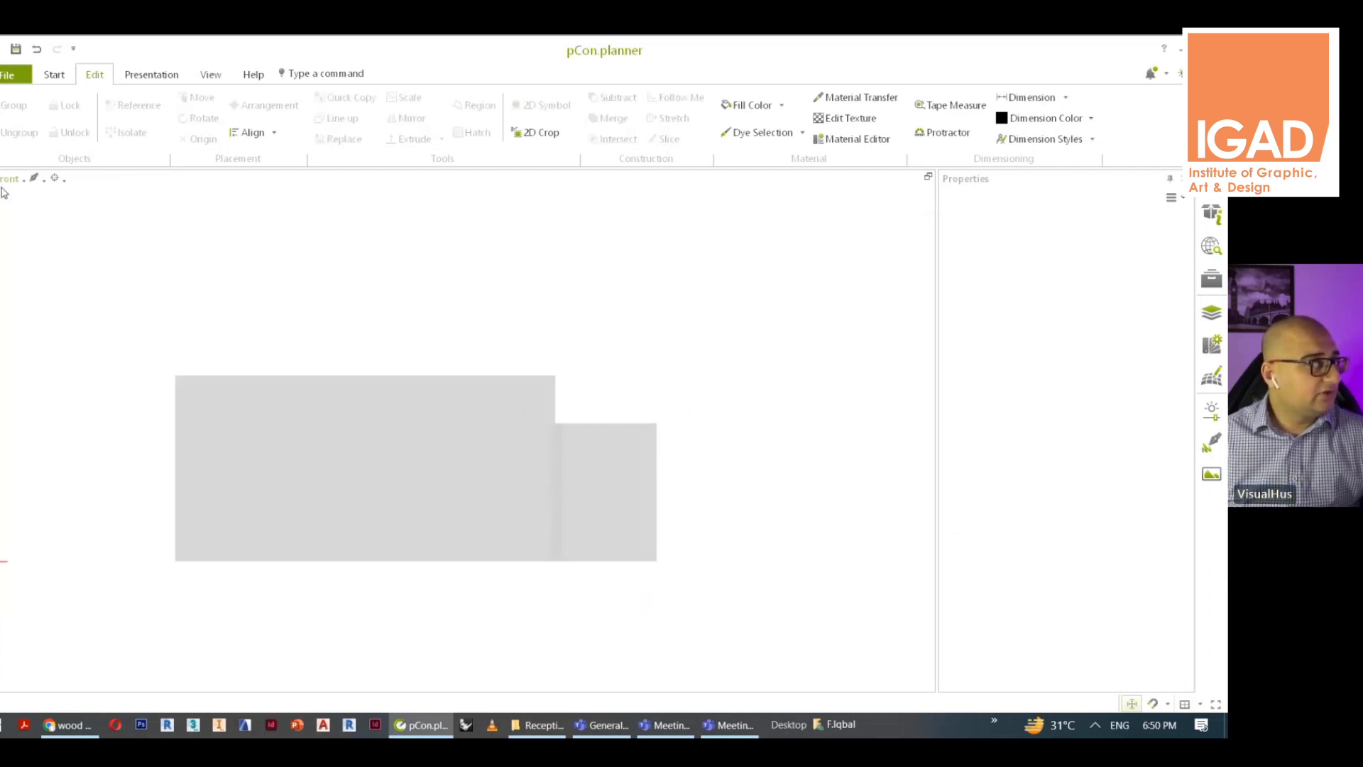
In the top view, examine the countertop in the reference image and compare it with the two boxes
left_click(10, 179)
left_click(29, 259)
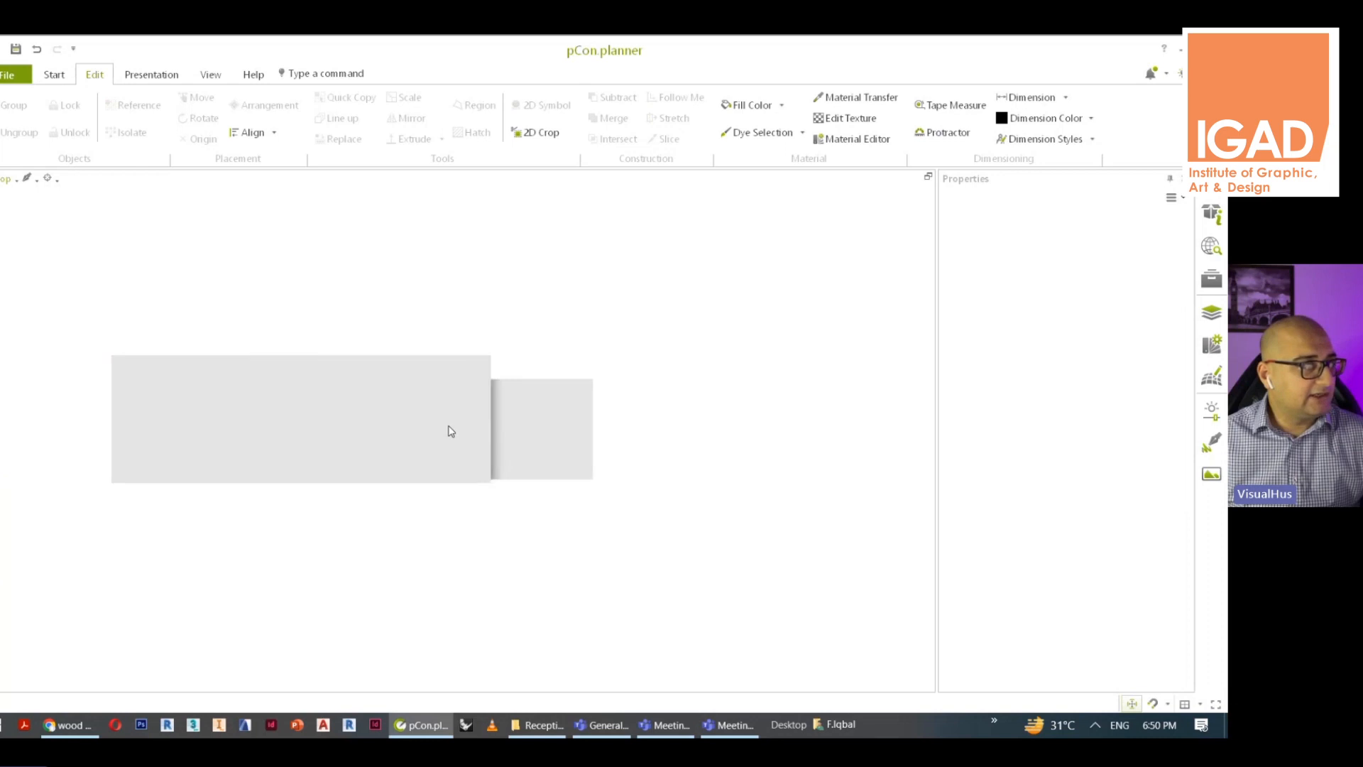
middle_click_drag(142, 342, 383, 425)
middle_click_drag(70, 405, 317, 445)
scroll(298, 441, "up", 5)
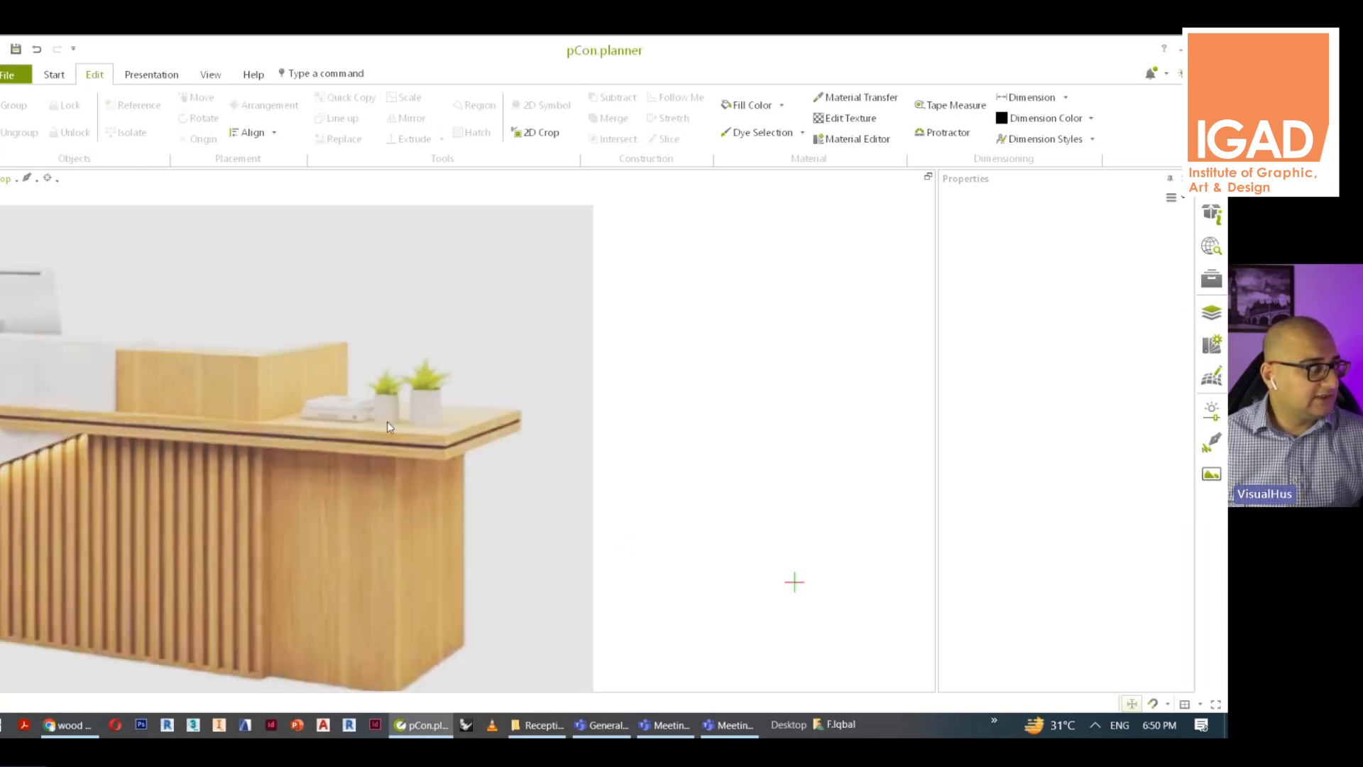
scroll(404, 445, "down", 6)
middle_click_drag(716, 486, 374, 408)
middle_click_drag(838, 440, 602, 413)
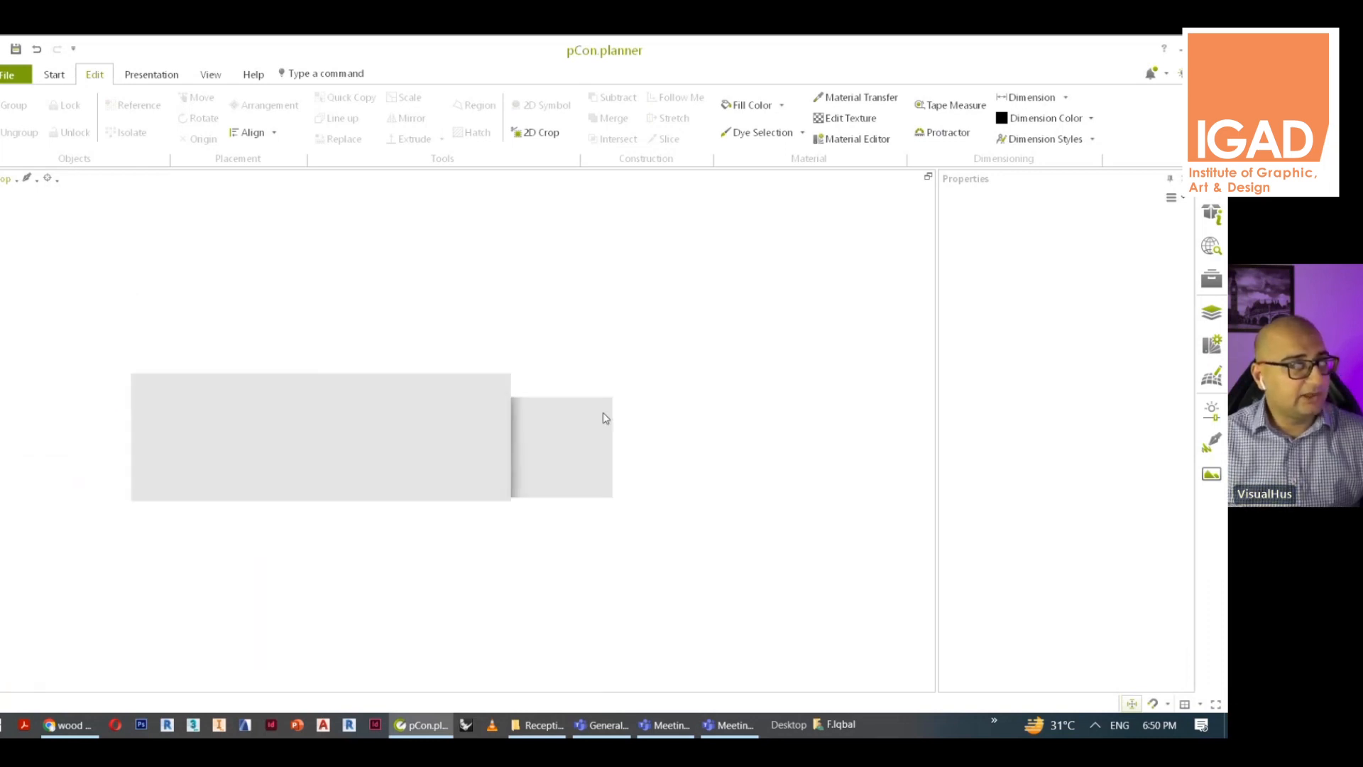
In wireframe display, draw a rectangle about 1590 by 430 mm overlapping the front of both boxes, ending at the small box's outer side
scroll(604, 418, "up", 2)
left_click(55, 75)
left_click(588, 140)
left_click(562, 158)
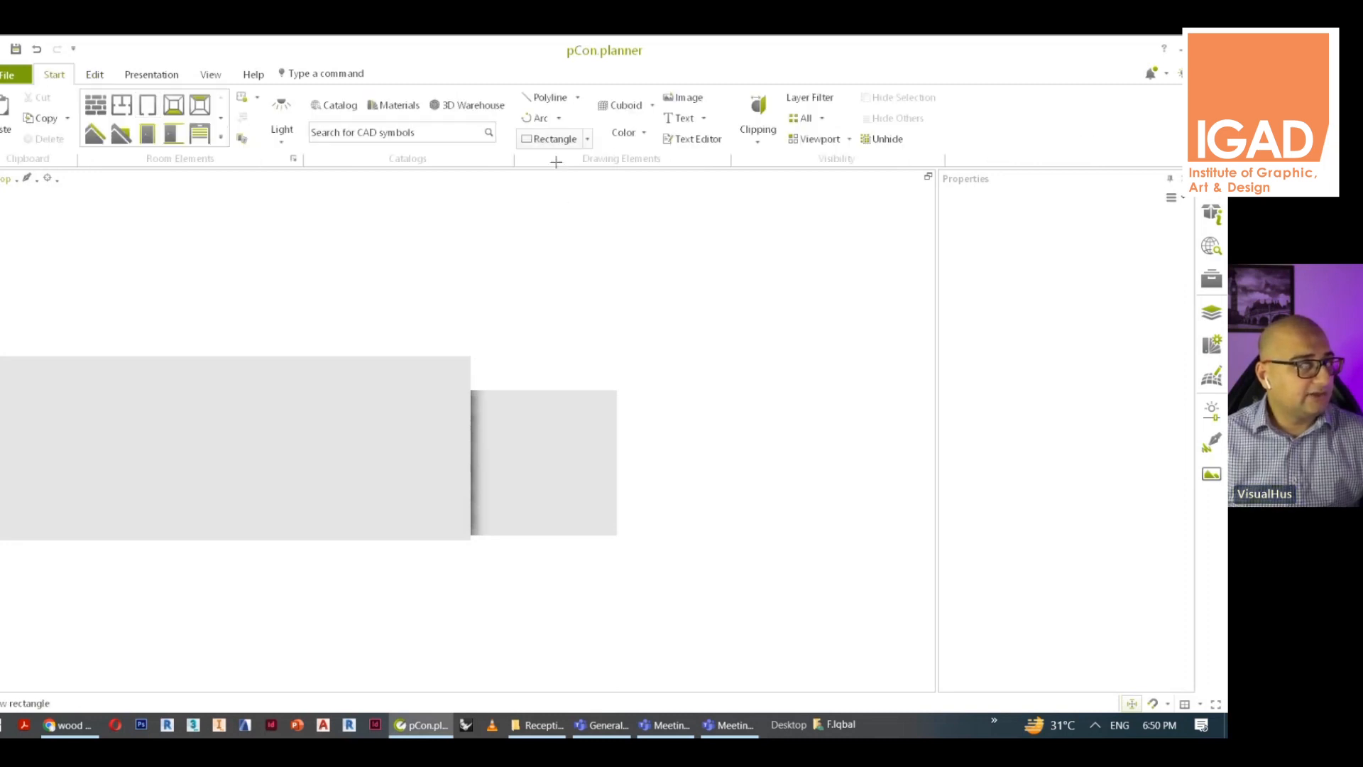
left_click(212, 76)
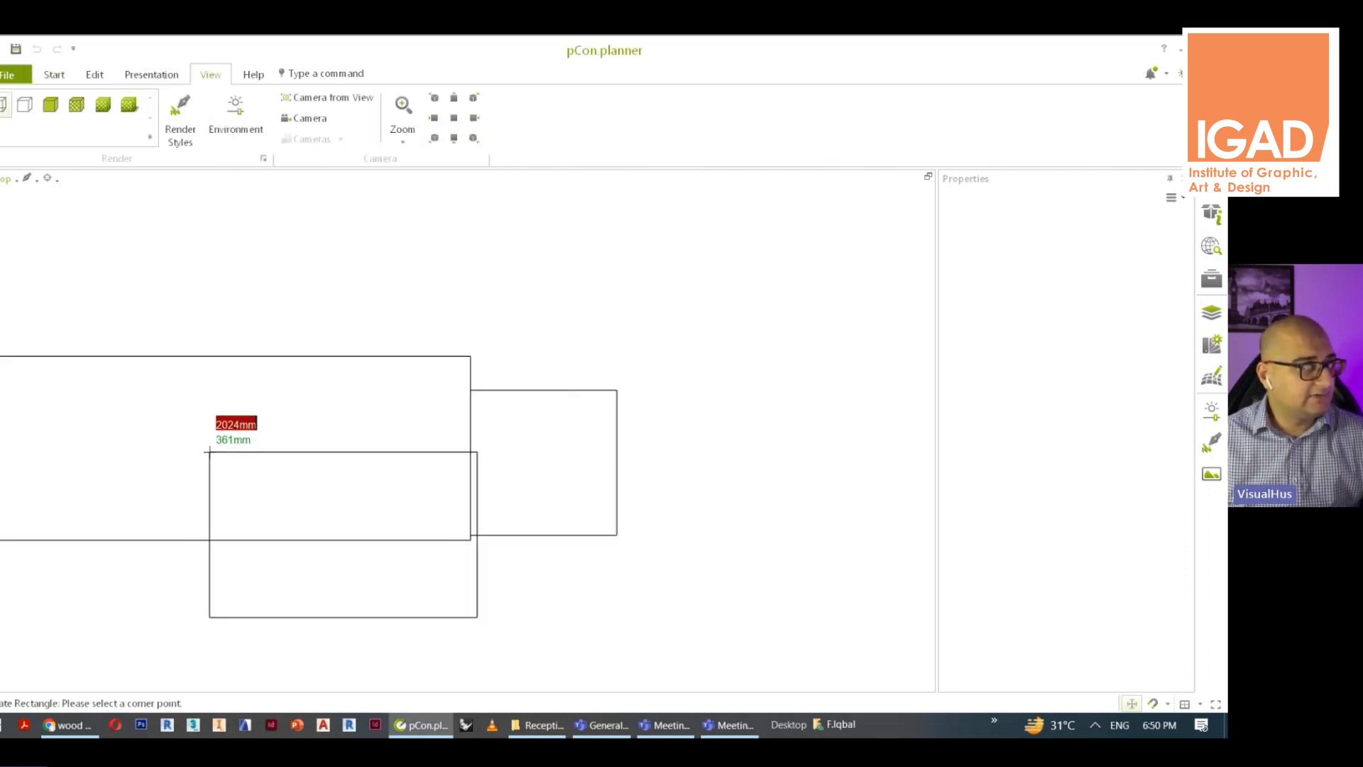
left_click(191, 449)
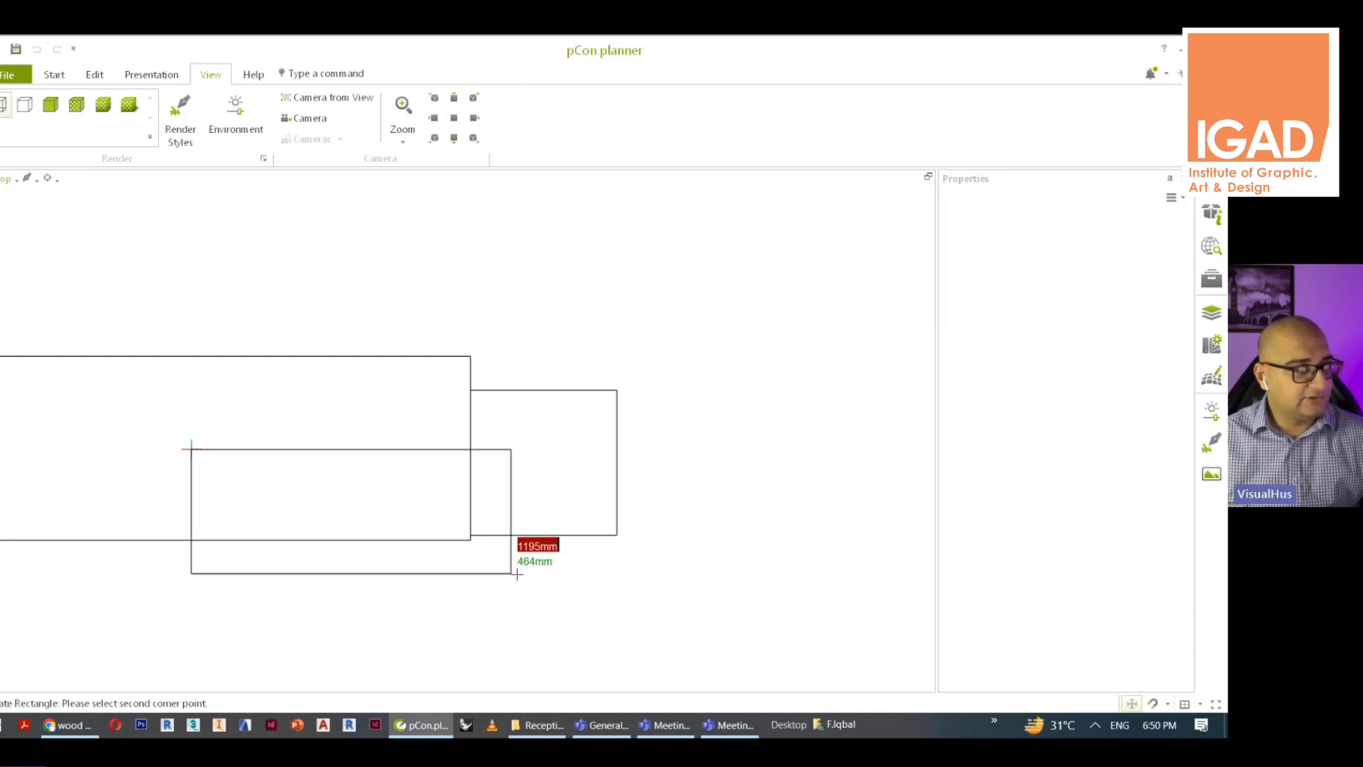
left_click(616, 564)
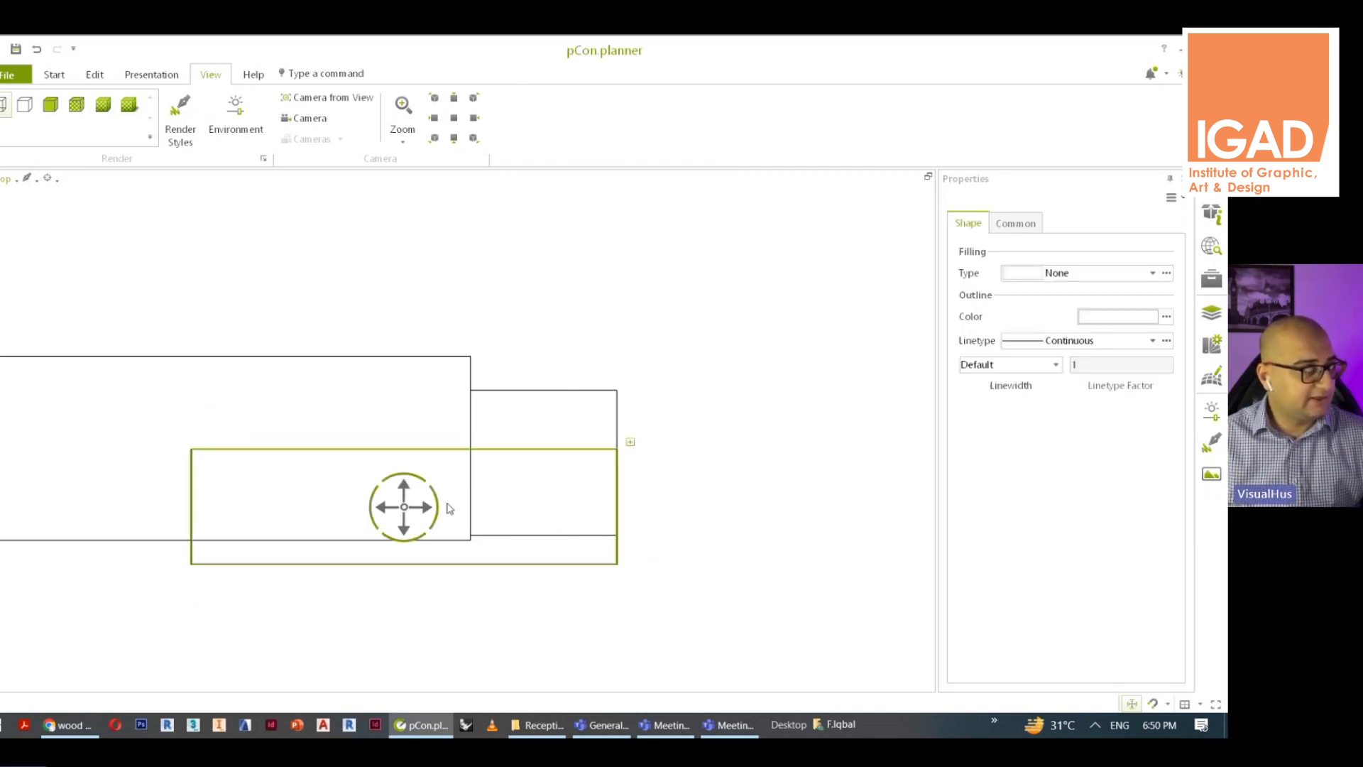
In the perspective view, extrude the new rectangle to a thin slab about 16 mm high
left_click(9, 183)
left_click(19, 197)
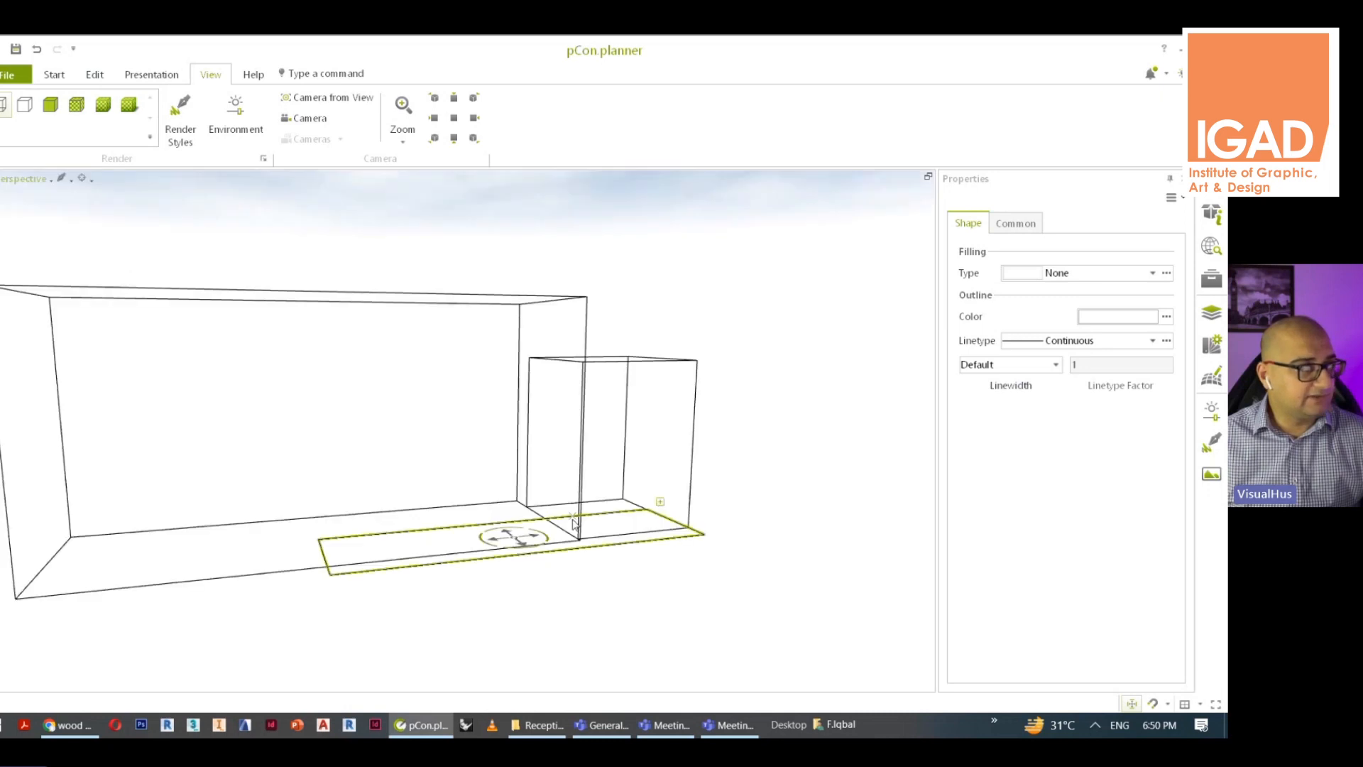
left_click(30, 179)
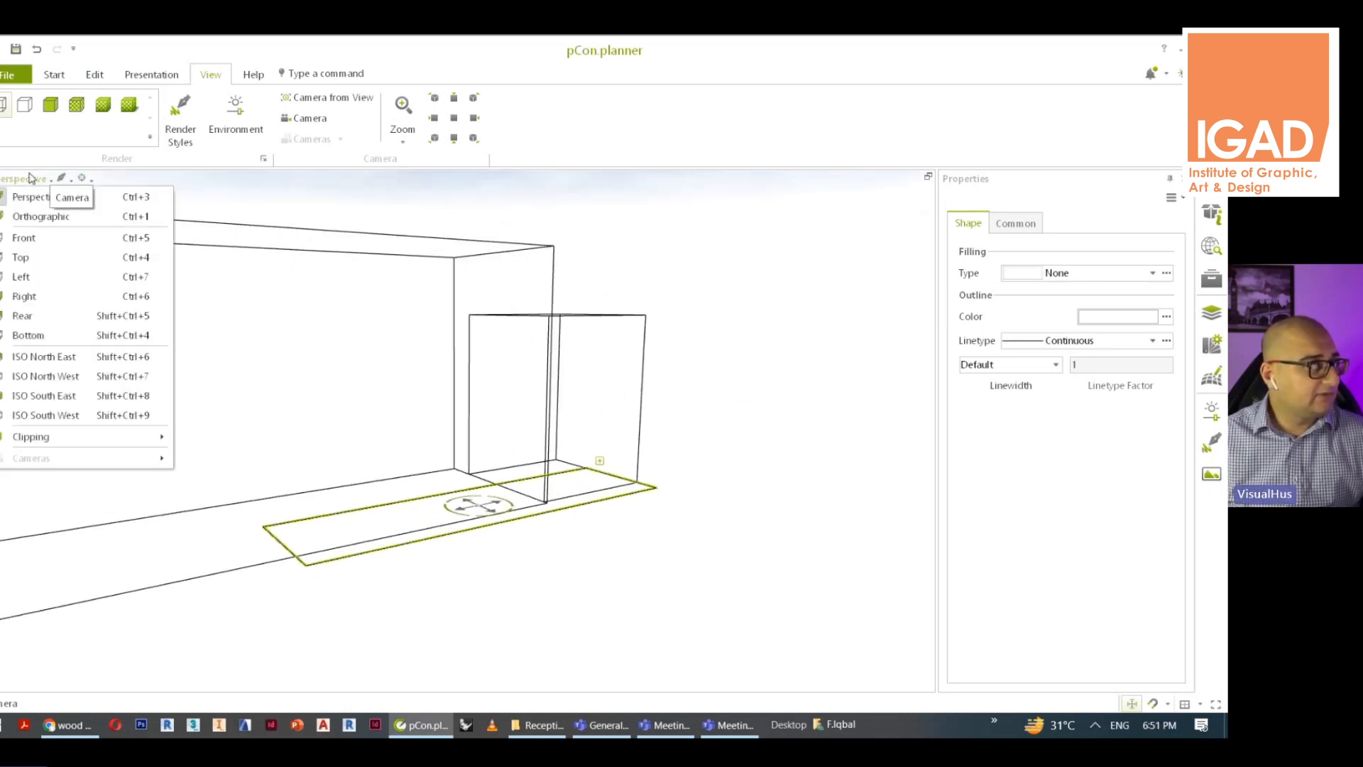
left_click(71, 148)
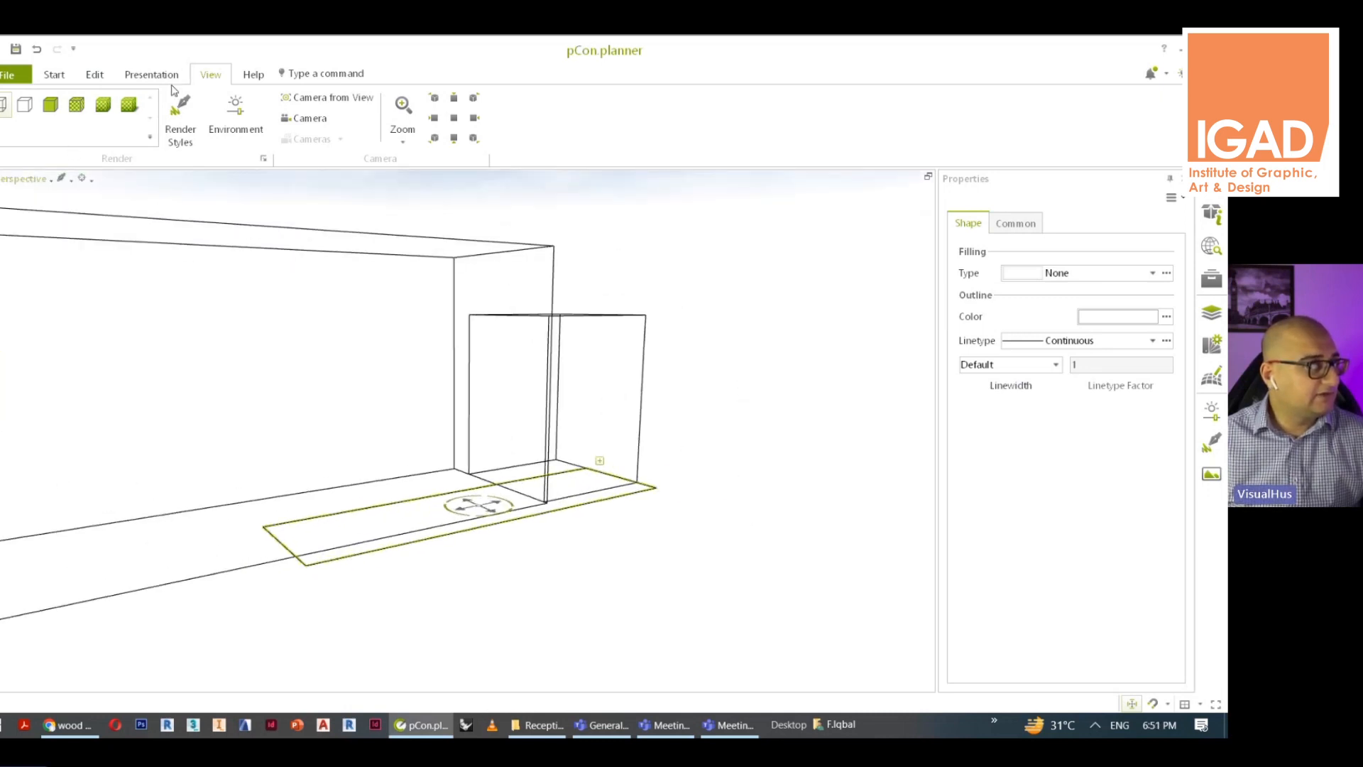
left_click(95, 74)
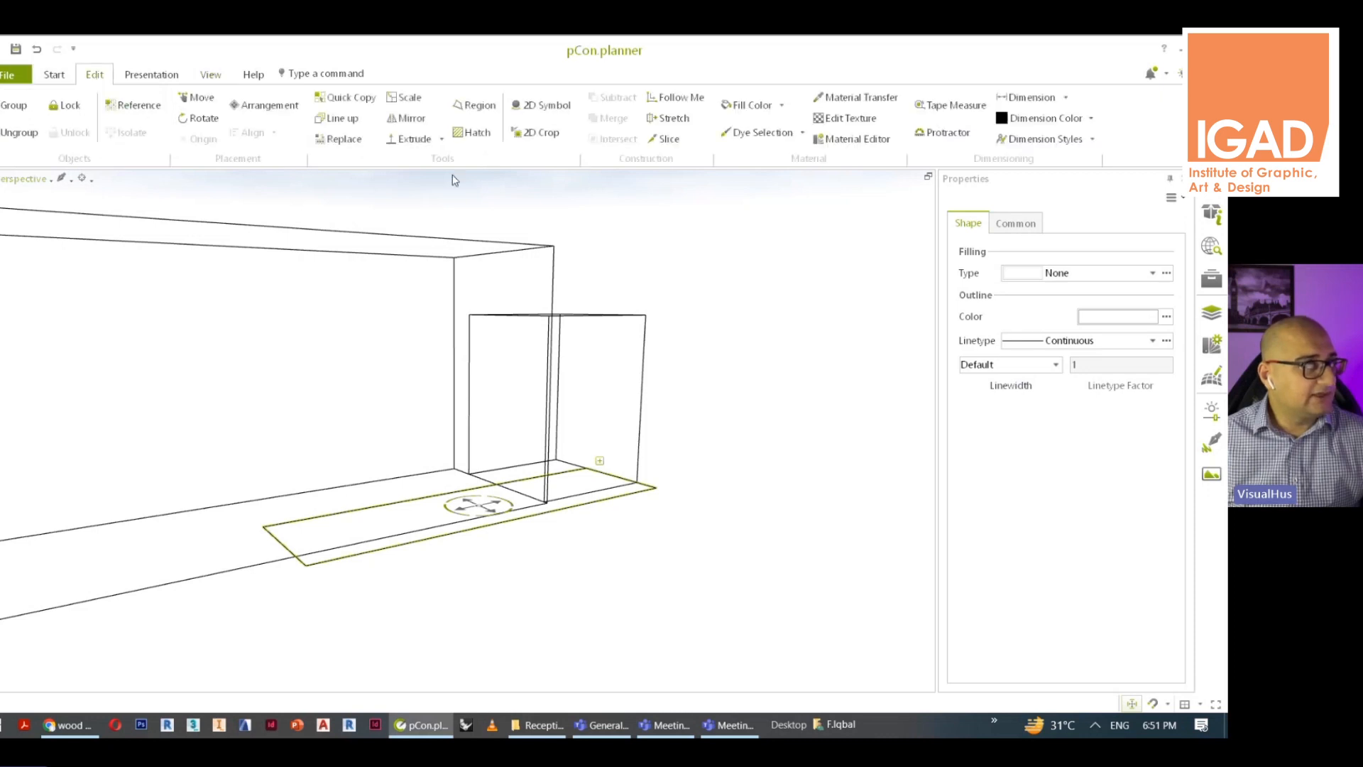
left_click(412, 139)
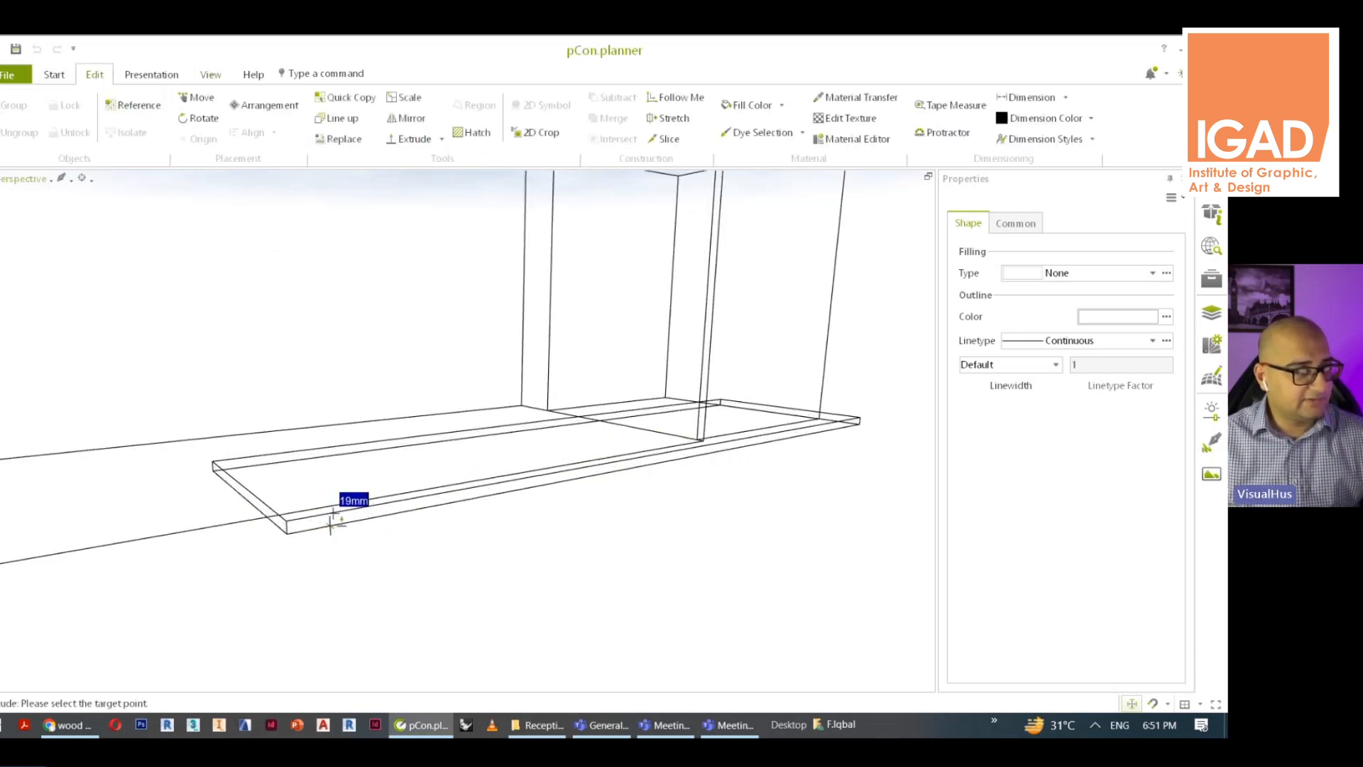
left_click(331, 523)
In the front view, raise the thin slab onto the top of the small end box, at about 750 mm height
left_click(50, 179)
left_click(61, 253)
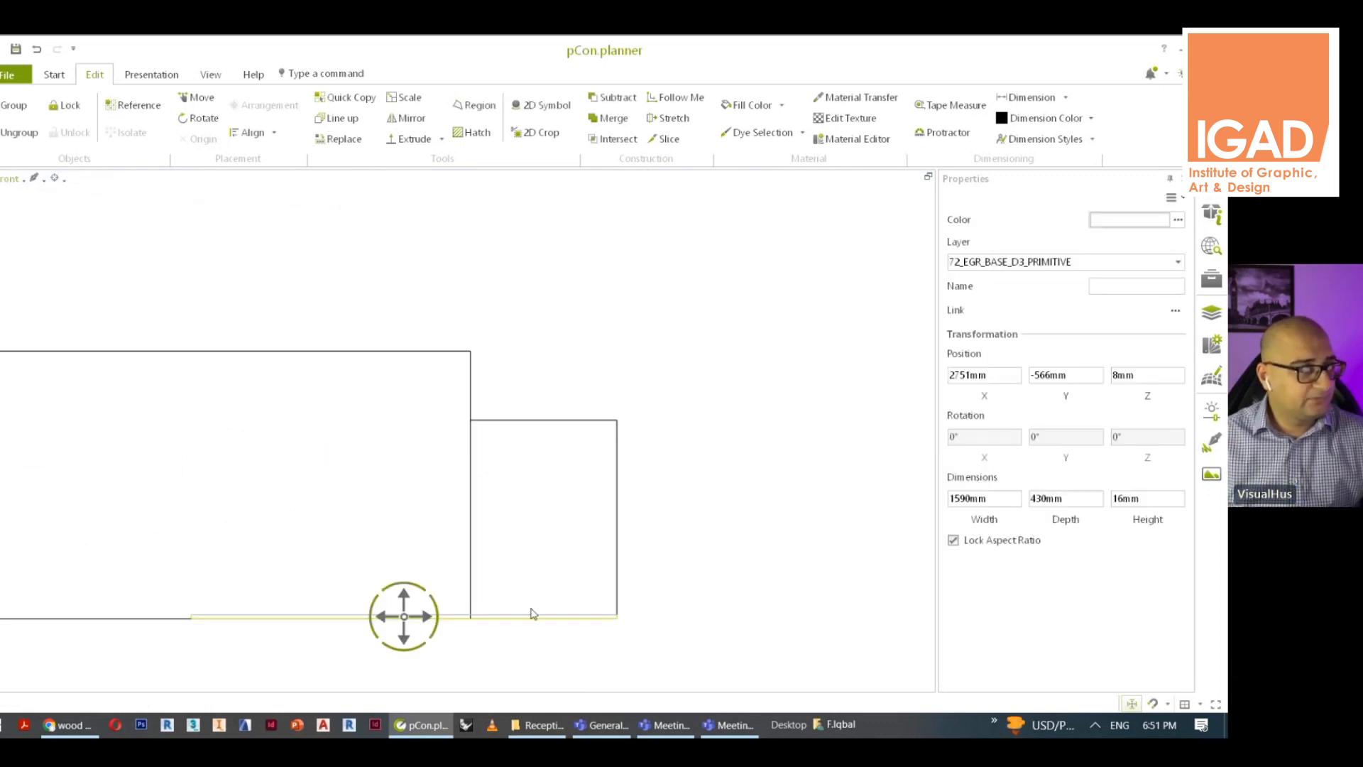
left_click_drag(406, 602, 426, 420)
Scale the slab from its upper outer corner to about 1596 mm wide and 31 mm high
scroll(678, 386, "up", 3)
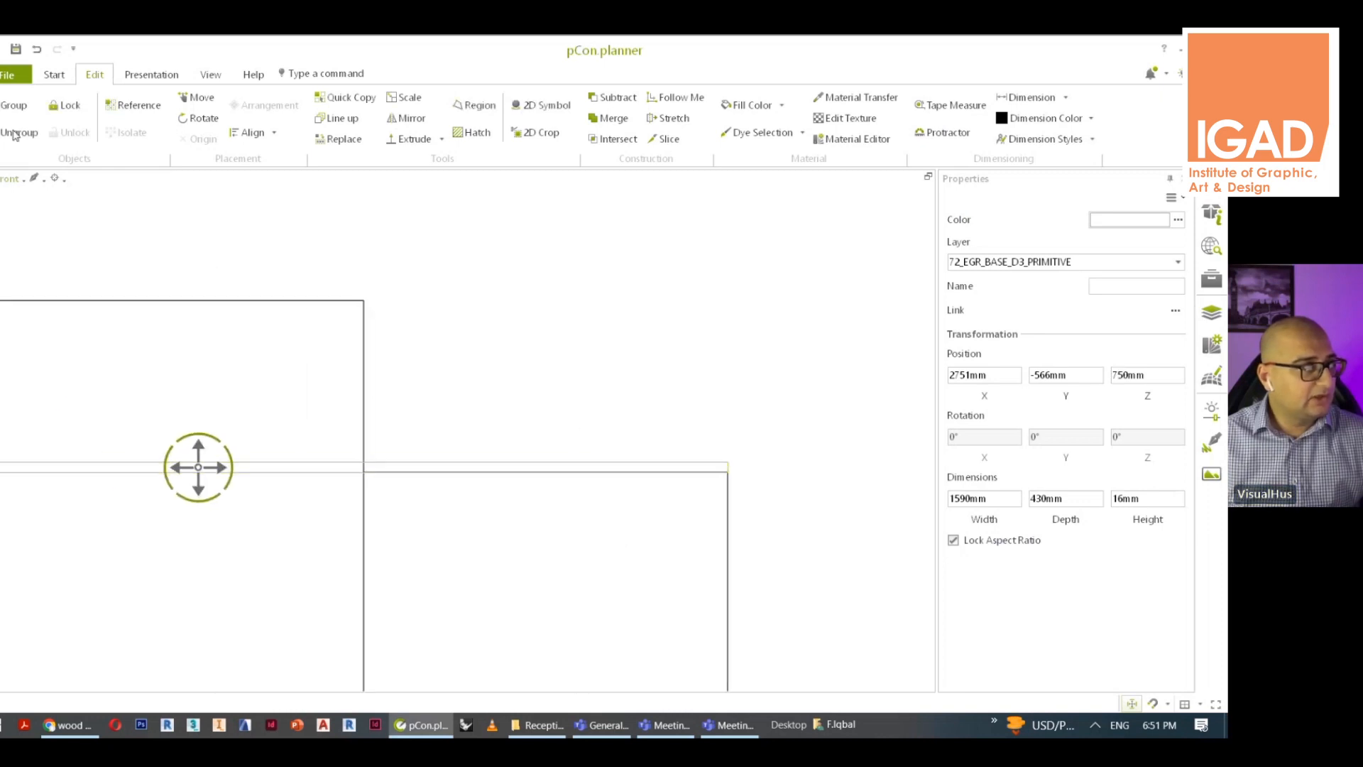
left_click(404, 98)
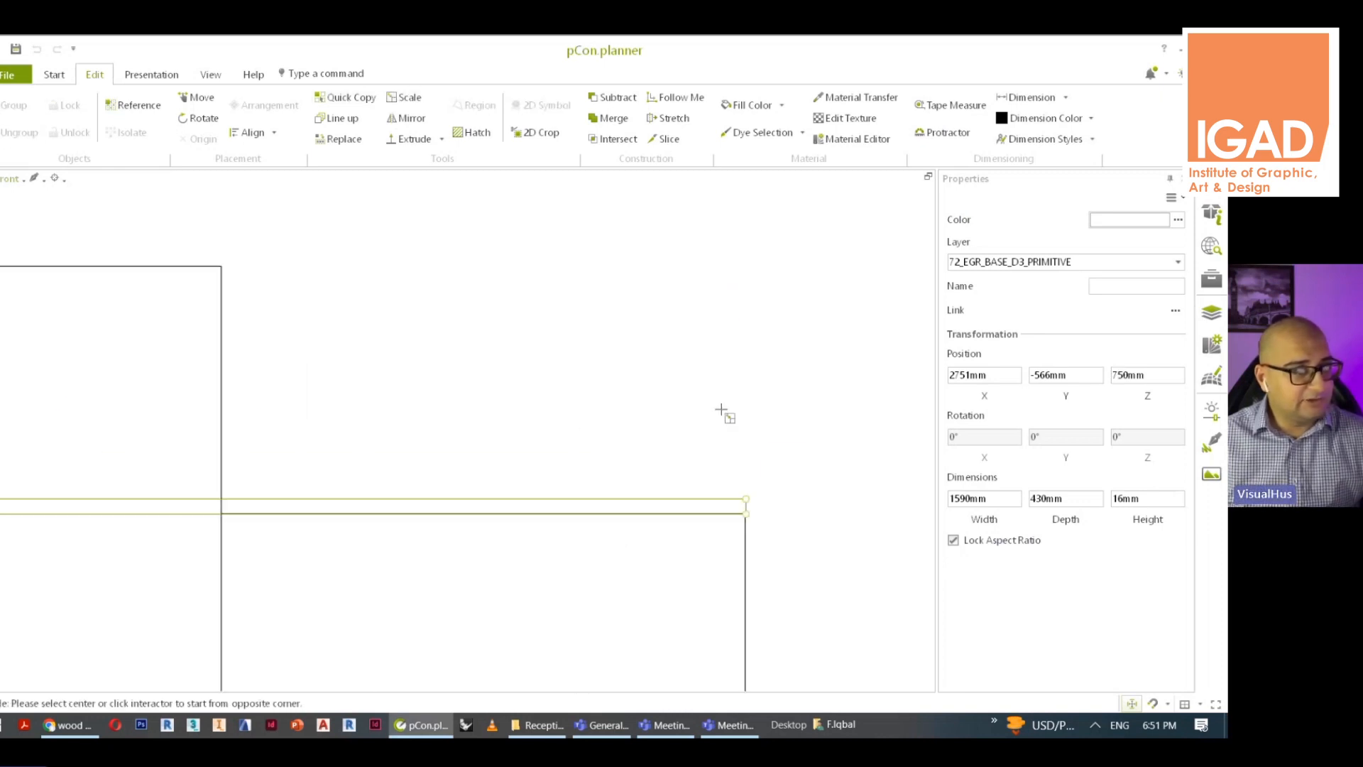
left_click(749, 492)
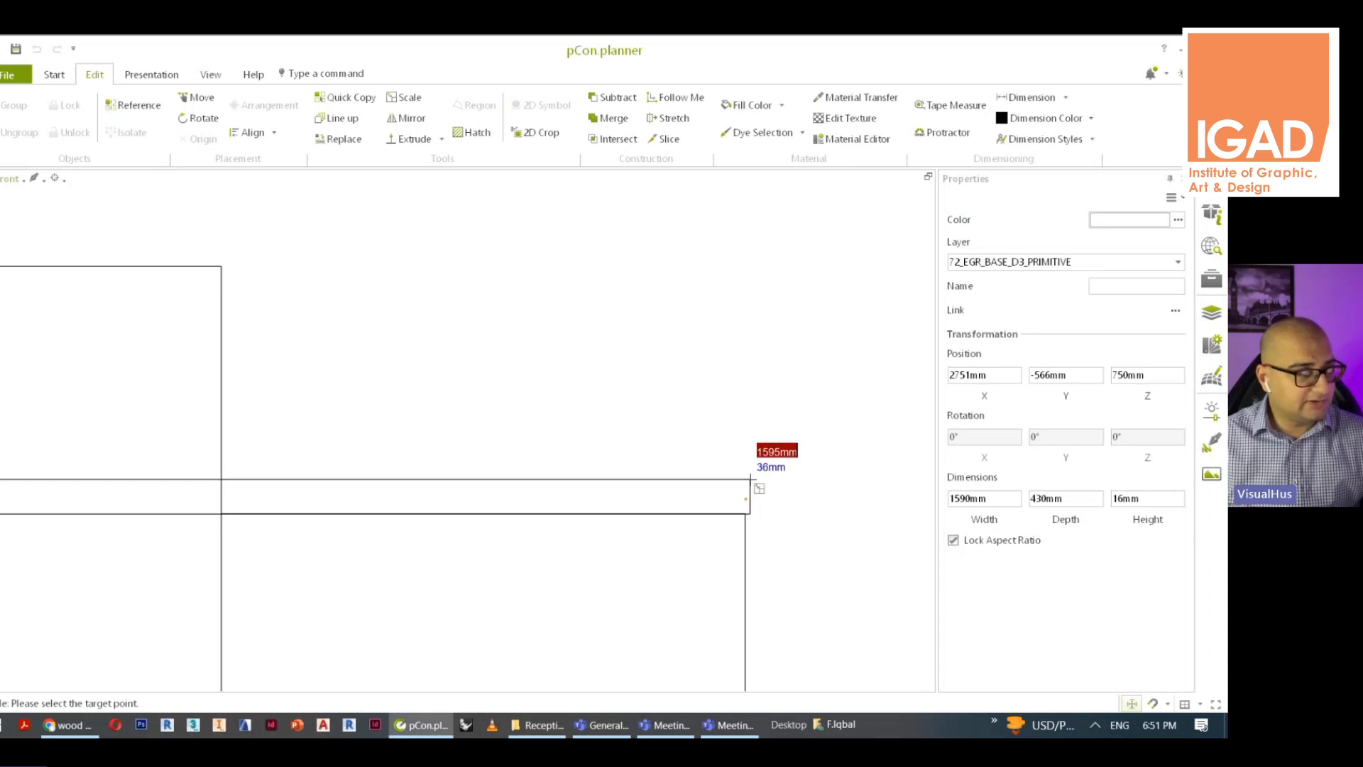
left_click(751, 484)
scroll(751, 490, "down", 4)
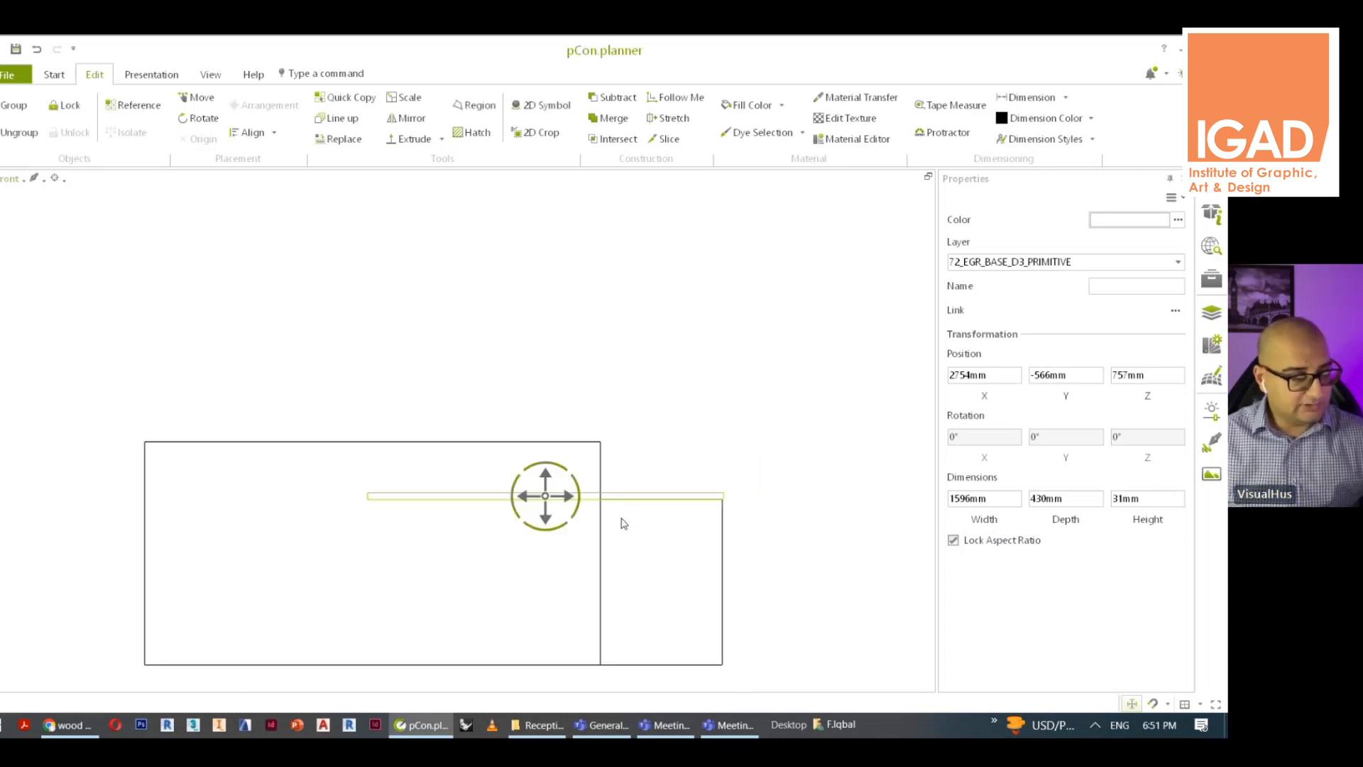
Copy the slab and place the duplicate just above the original without rotation, at about 818 mm height
key("ctrl+c")
key("ctrl+v")
scroll(458, 479, "up", 3)
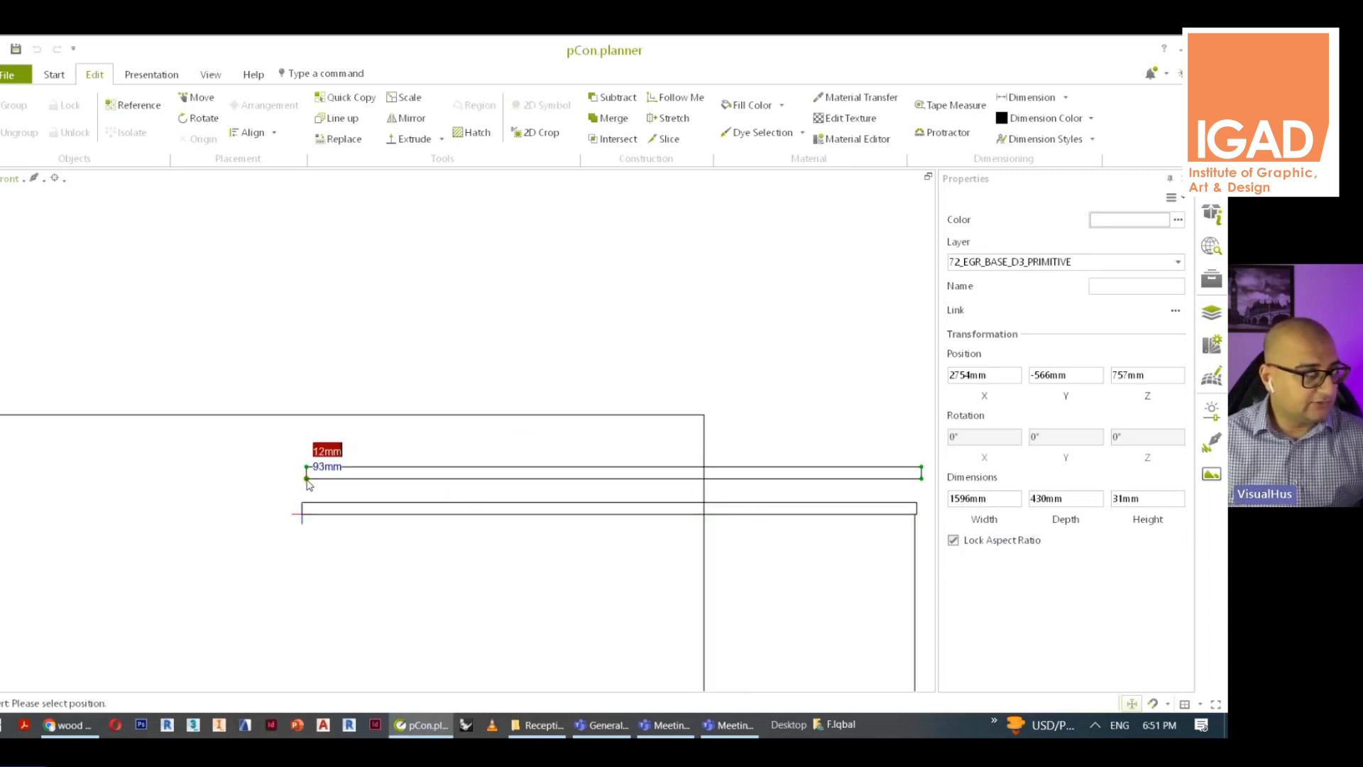
left_click(304, 491)
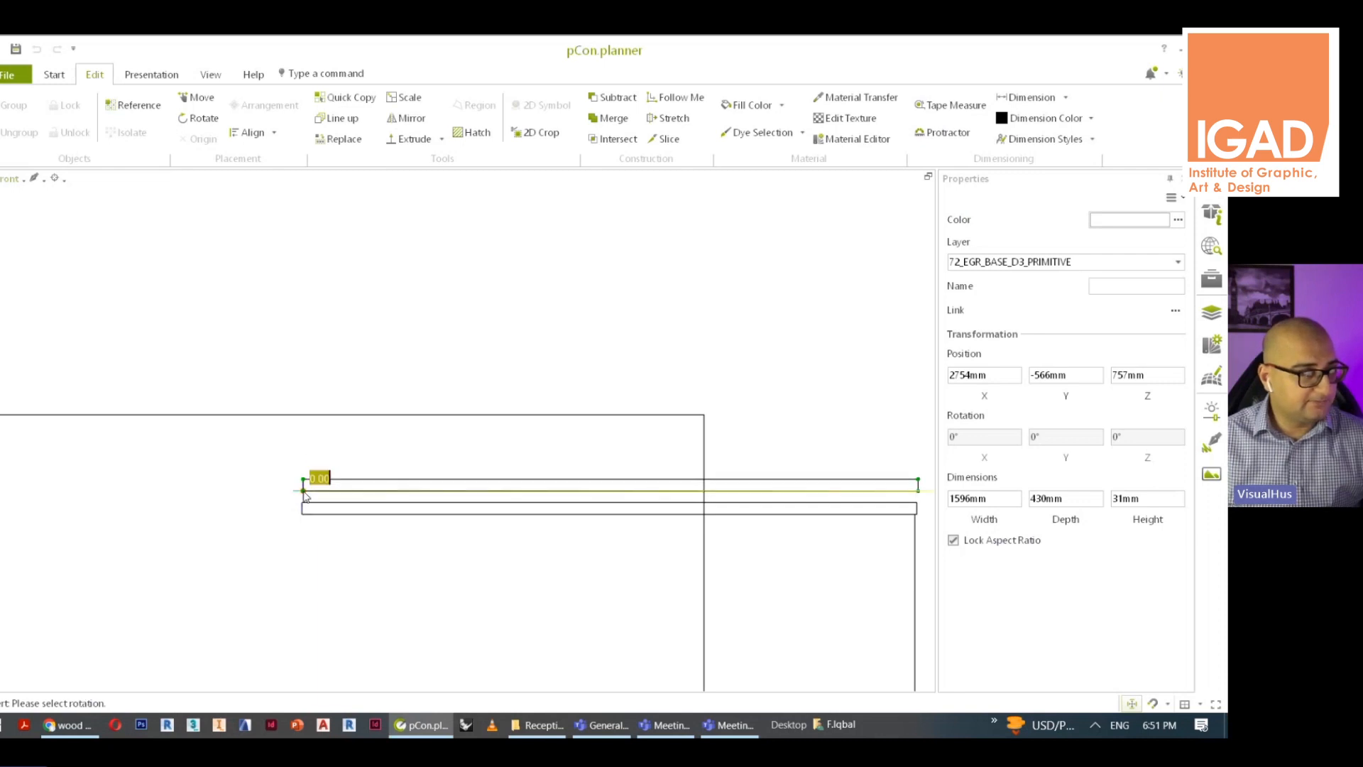
scroll(305, 492, "down", 3)
left_click(305, 491)
scroll(71, 196, "down", 1)
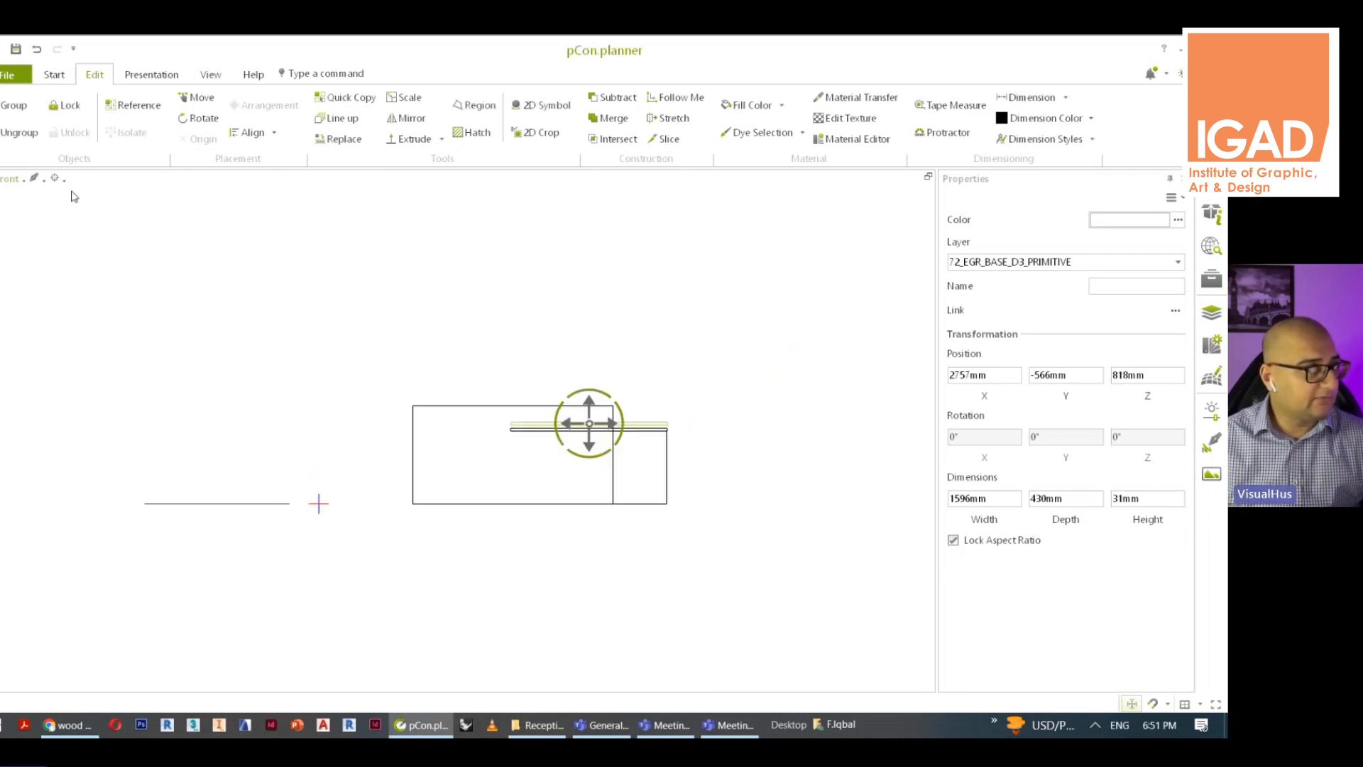
Compare the stacked slabs with the reference image's layered countertop in perspective, and return to the front view
left_click(18, 178)
left_click(35, 189)
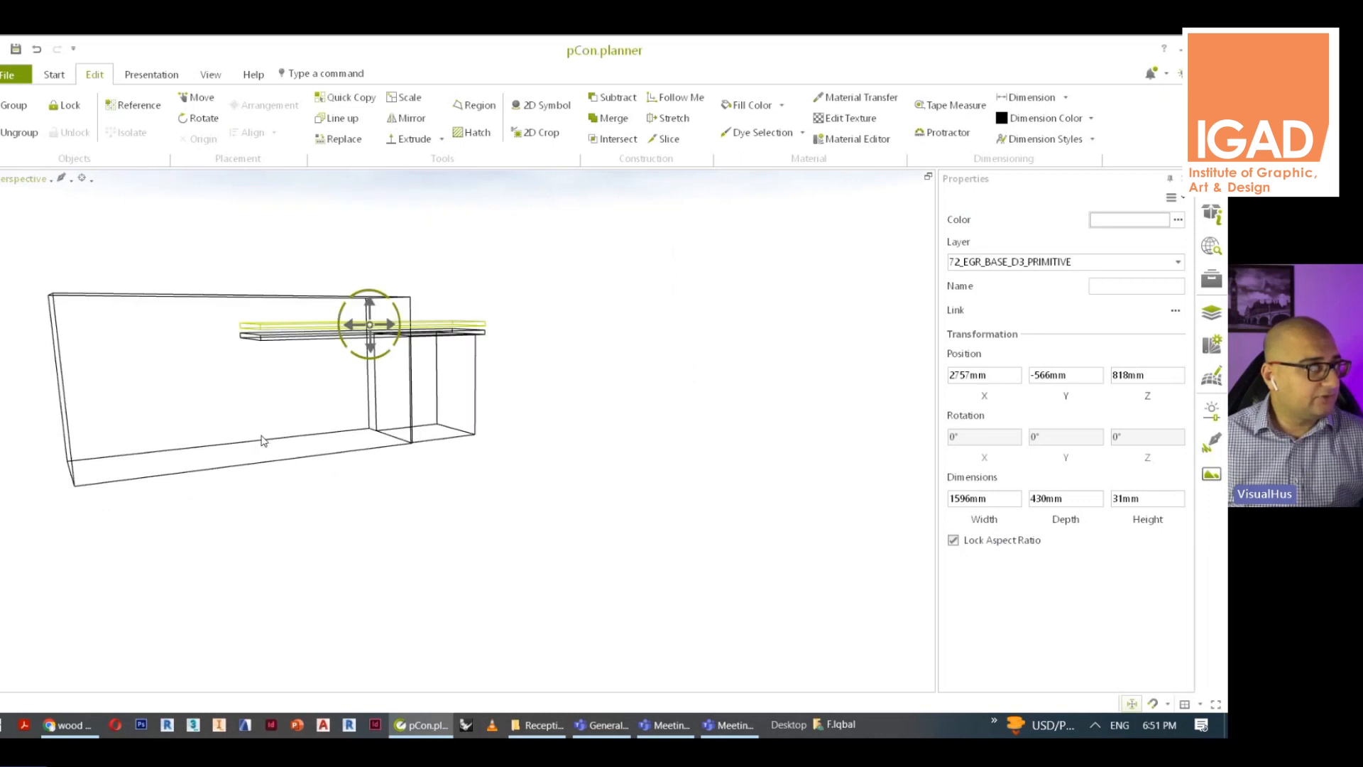
right_click_drag(261, 440, 253, 569)
middle_click_drag(218, 516, 494, 425)
scroll(261, 496, "up", 5)
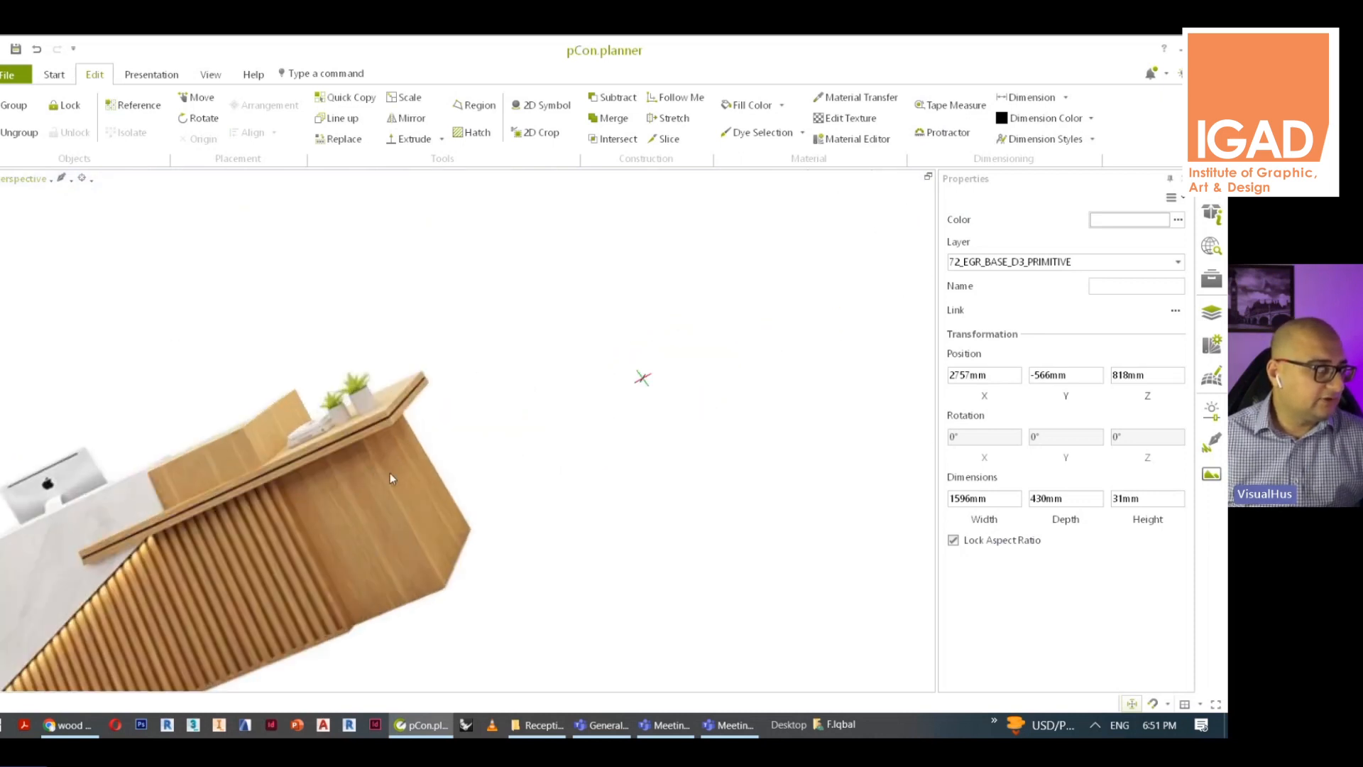
scroll(326, 439, "down", 2)
left_click(29, 179)
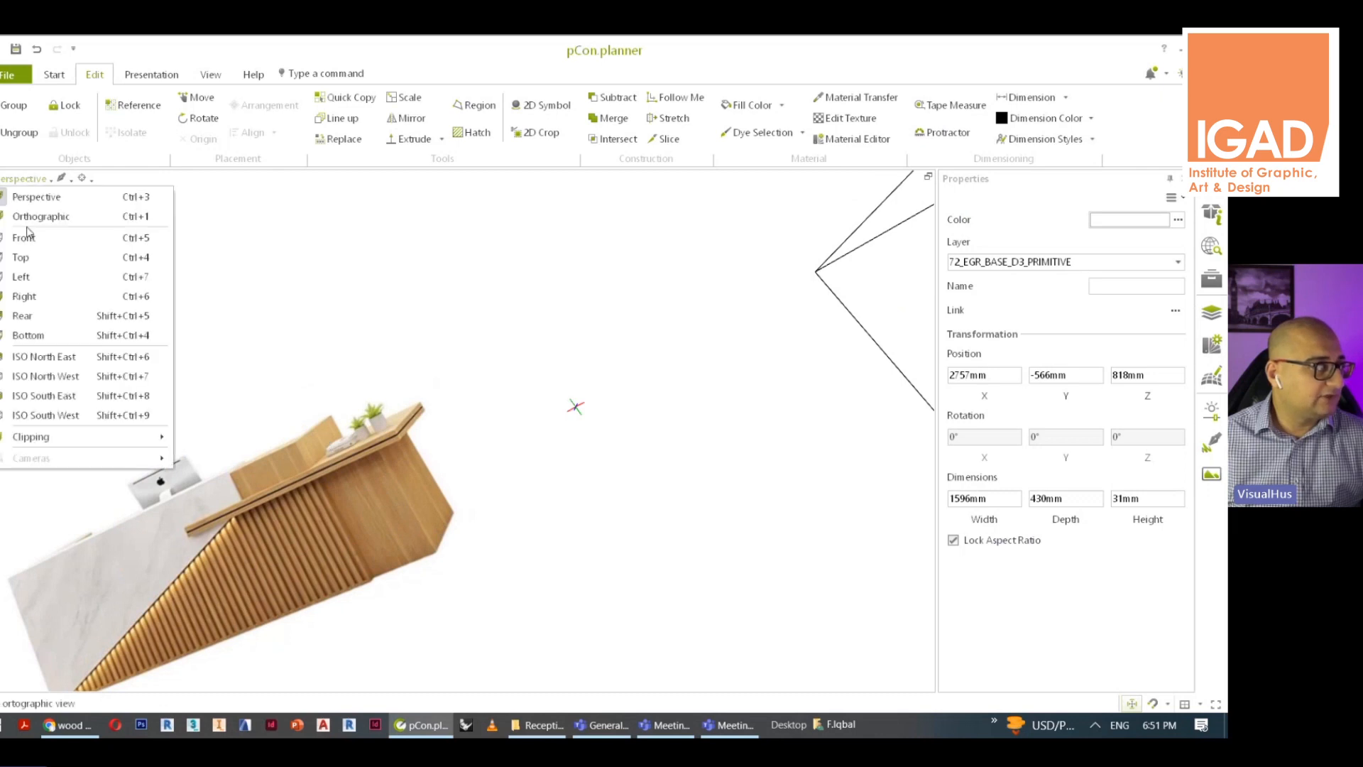
left_click(39, 236)
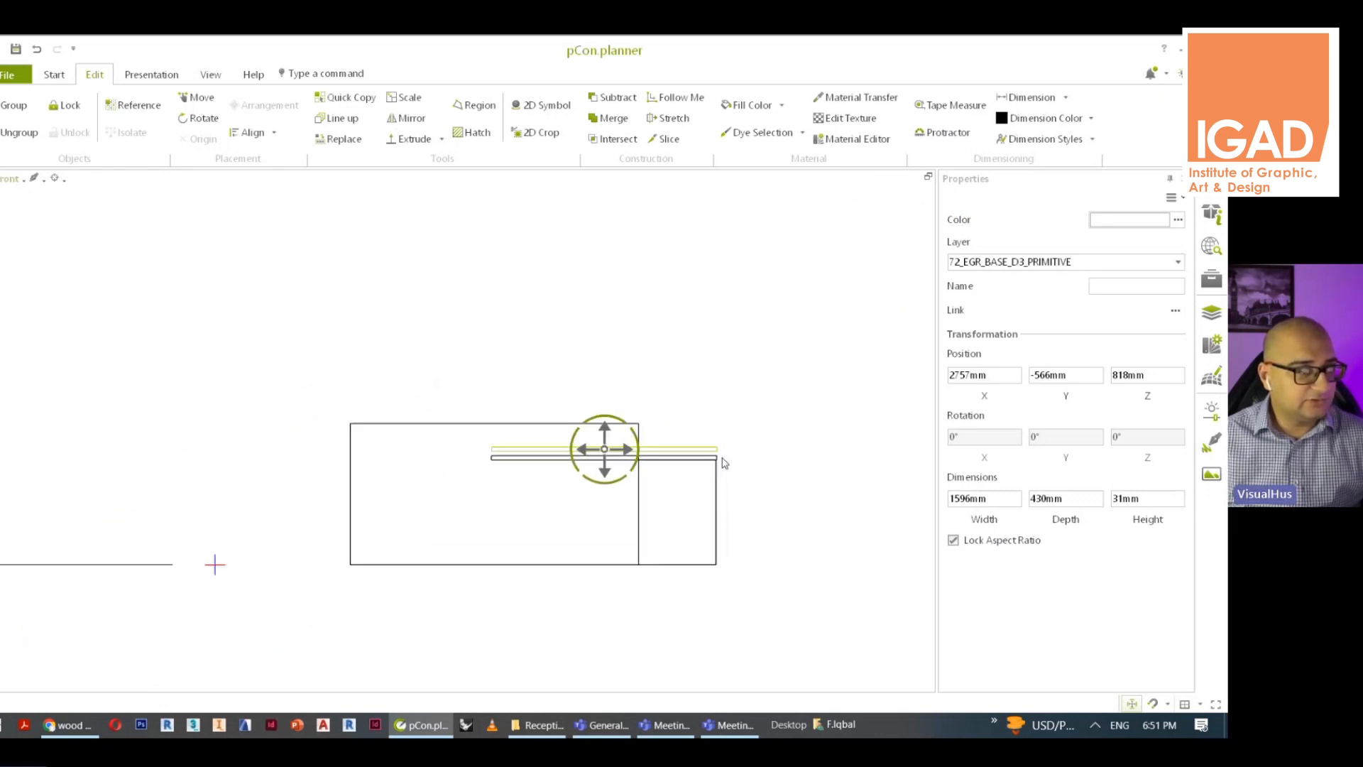
Lower the upper slab until only a narrow gap separates it from the lower one, and line up their outer ends
scroll(703, 456, "up", 5)
left_click(103, 466)
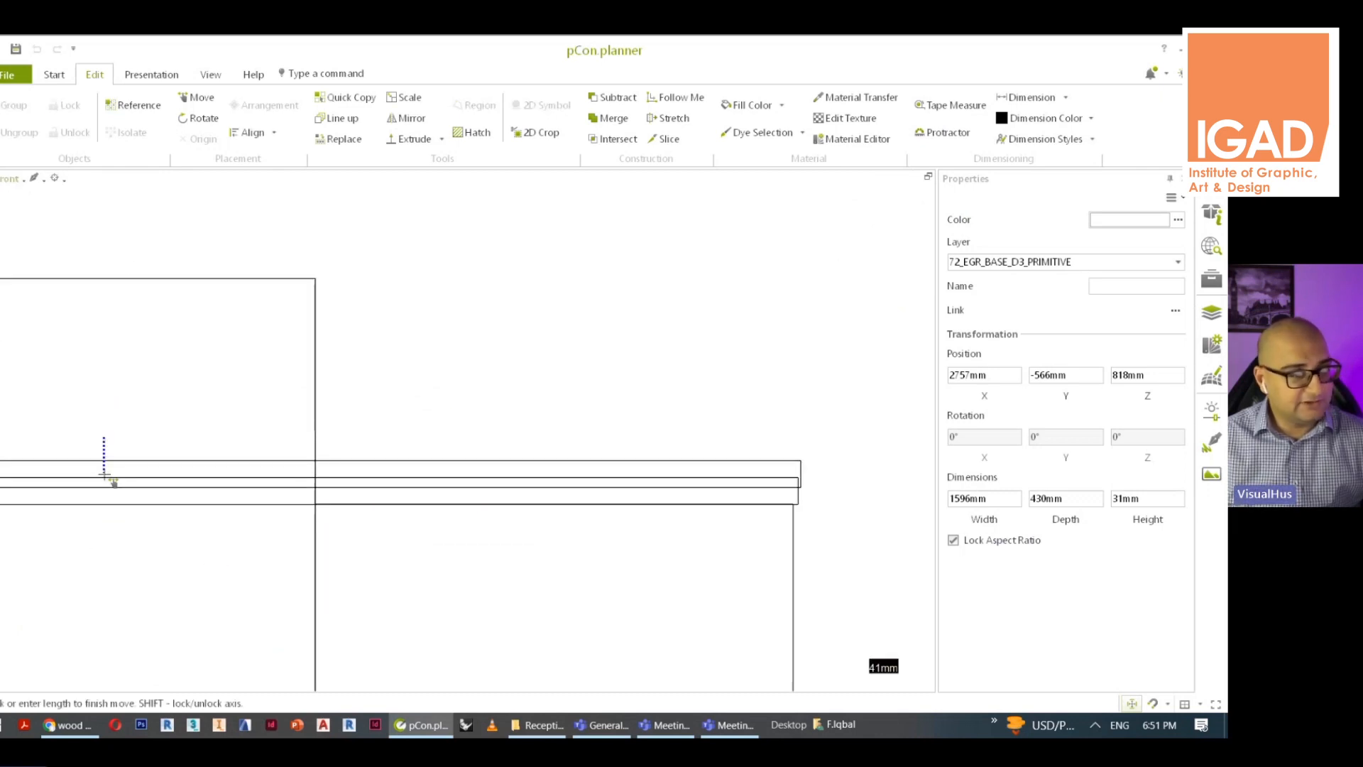
left_click(107, 453)
scroll(779, 447, "up", 2)
scroll(867, 534, "up", 3)
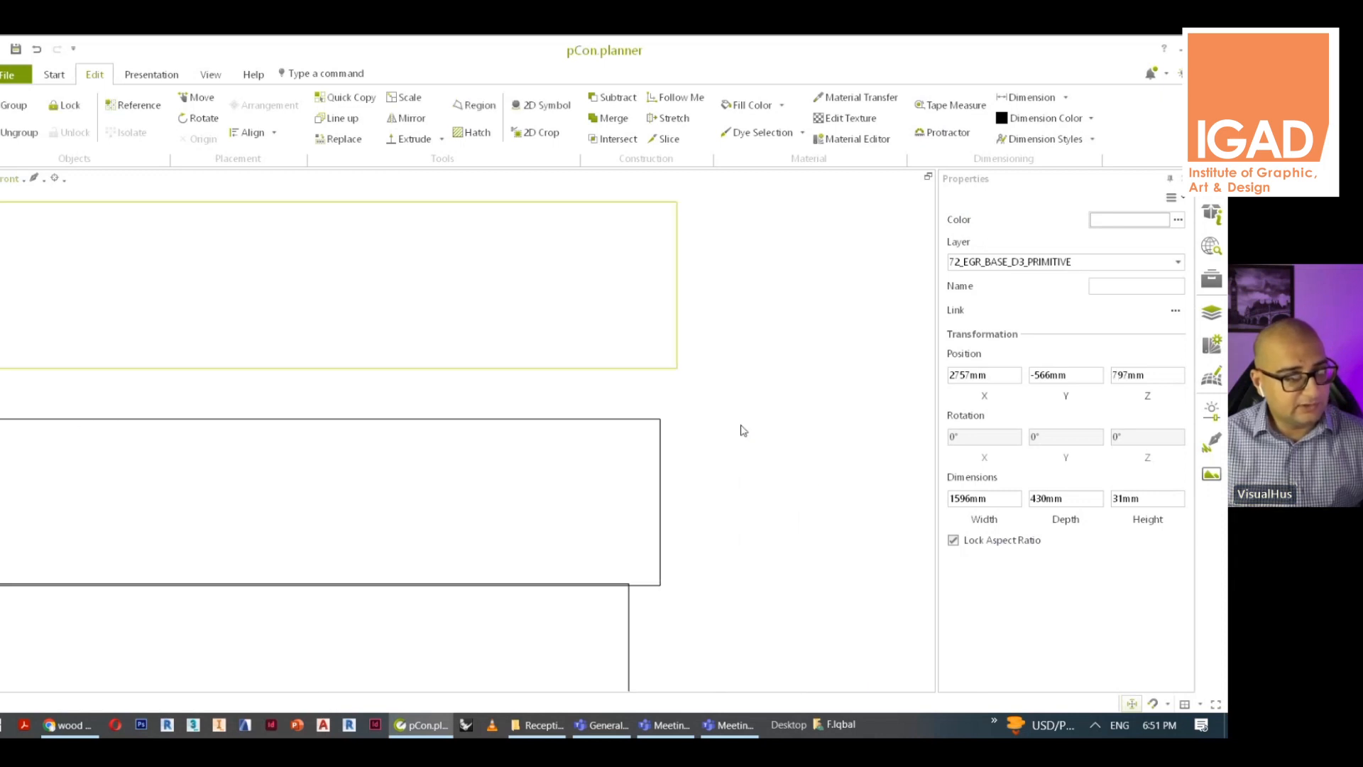
left_click(673, 370)
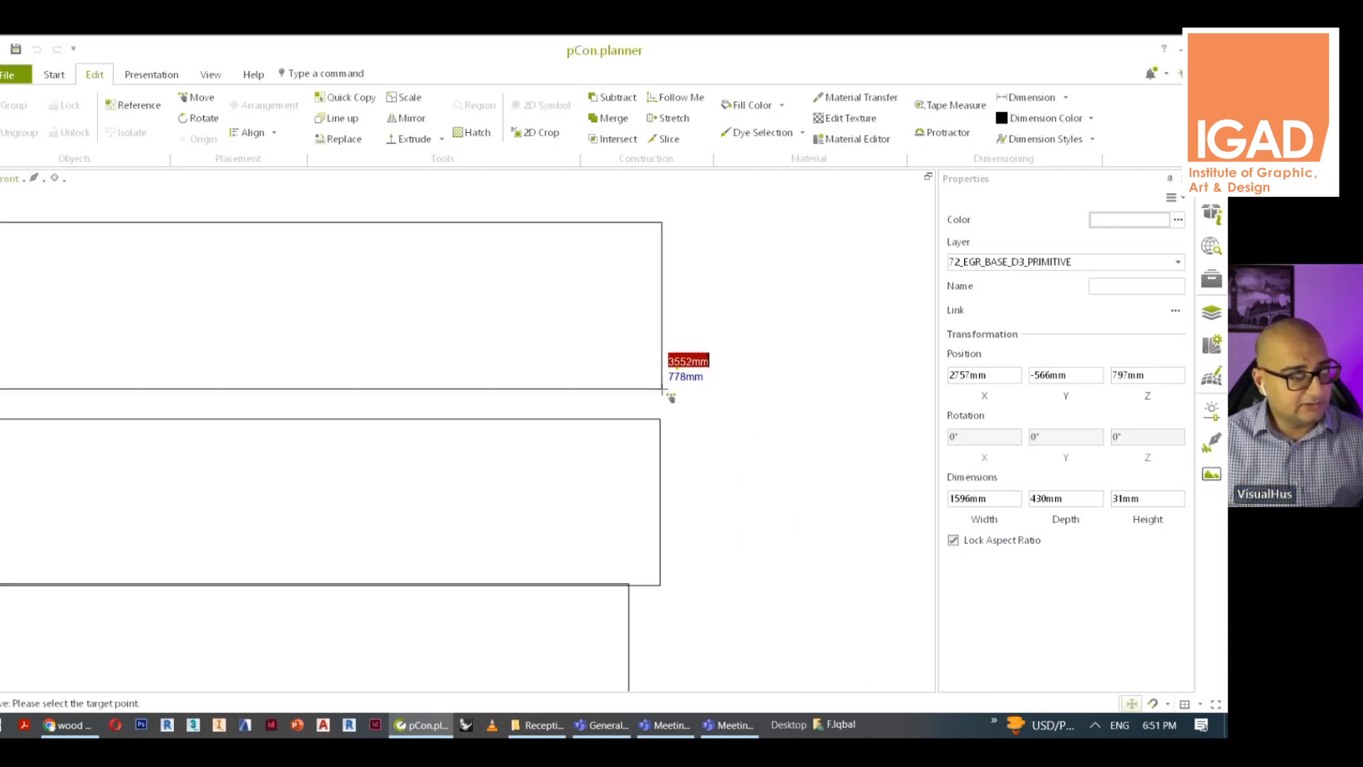
scroll(675, 452, "down", 3)
Move both countertop slabs together along X to about 3129 mm so they overhang the small end box
left_click(637, 428, "ctrl")
scroll(635, 425, "down", 3)
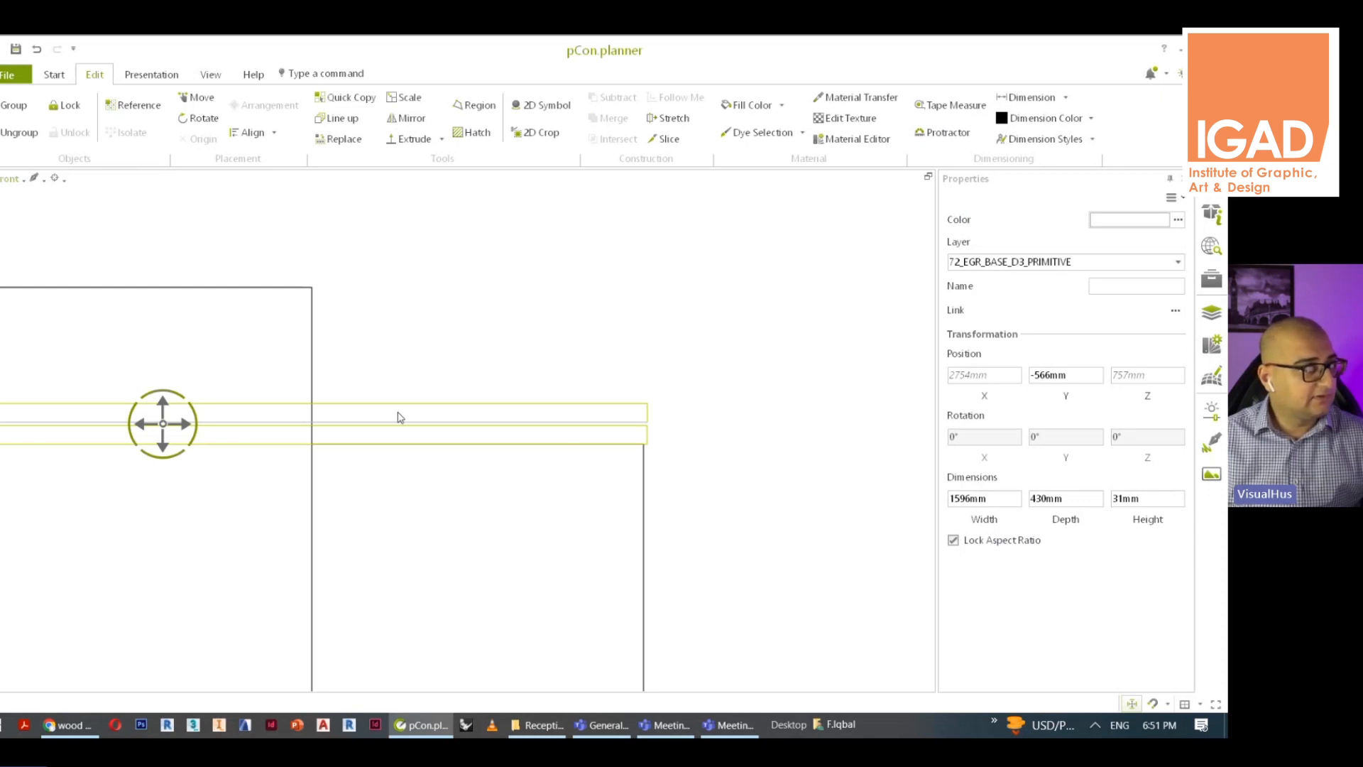
left_click(185, 424)
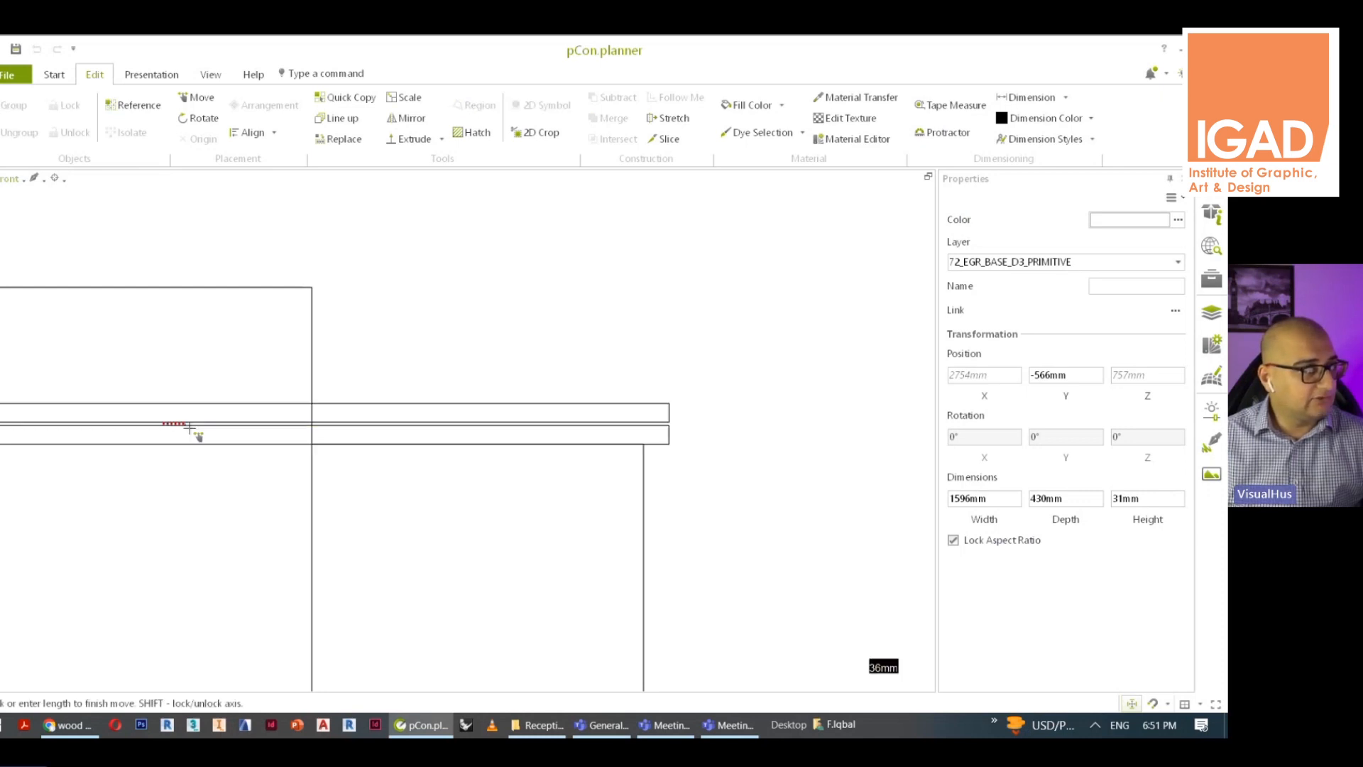
scroll(390, 436, "down", 2)
left_click(393, 436)
Show the whole desk in the perspective view and change the display from wireframe to shaded
left_click(13, 179)
left_click(31, 194)
right_click_drag(625, 455, 672, 460)
middle_click_drag(672, 460, 457, 518)
scroll(474, 480, "down", 6)
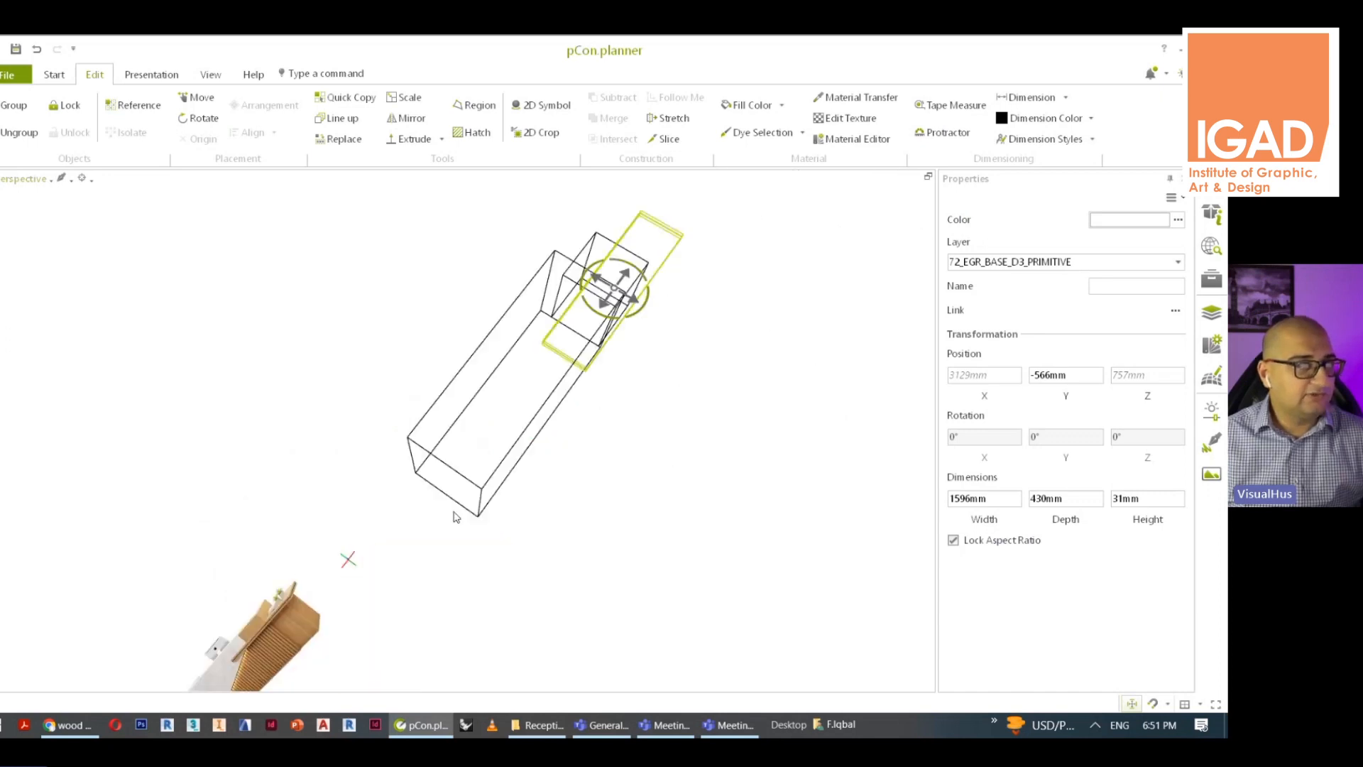
scroll(494, 362, "up", 2)
right_click_drag(423, 484, 247, 213)
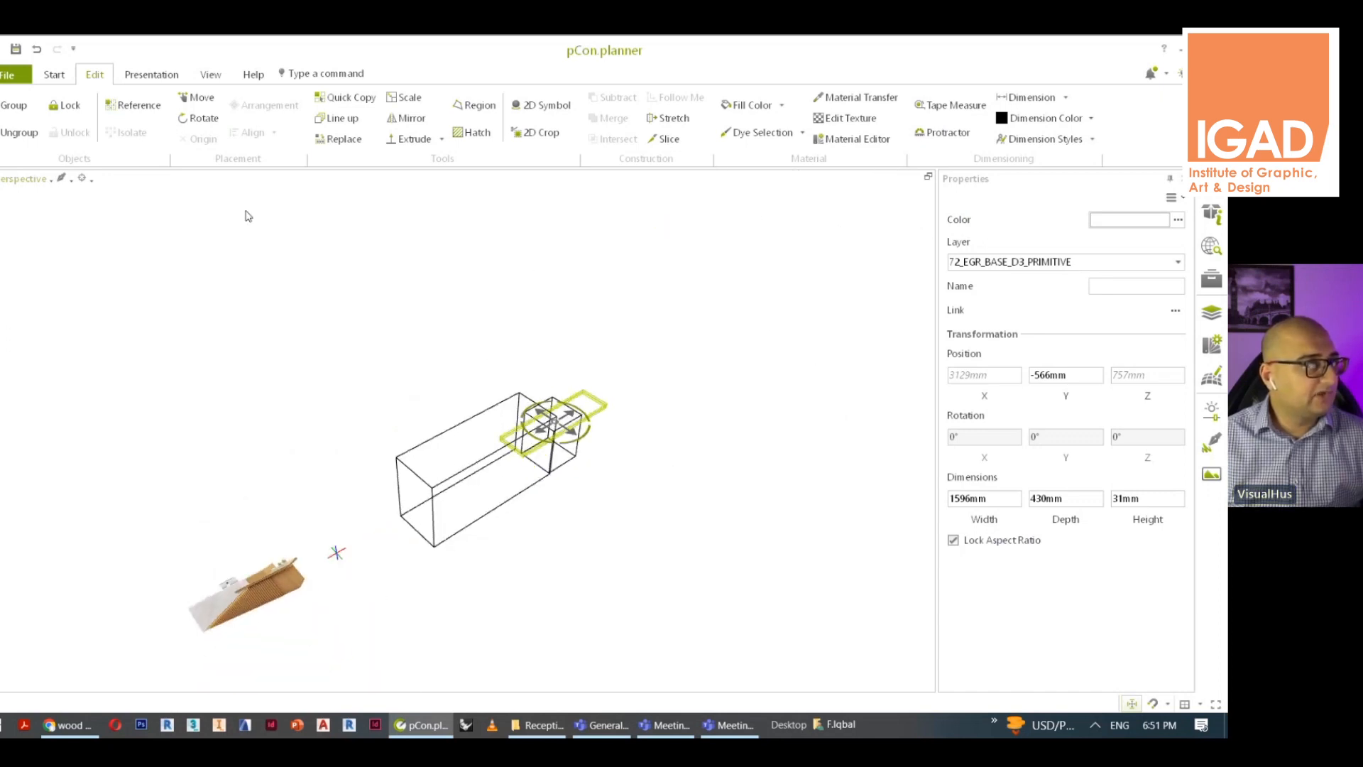
left_click(210, 73)
left_click(129, 105)
Examine the shaded desk's overhanging countertop from several angles and compare it with the reference image
scroll(557, 564, "up", 3)
right_click_drag(496, 535, 703, 593)
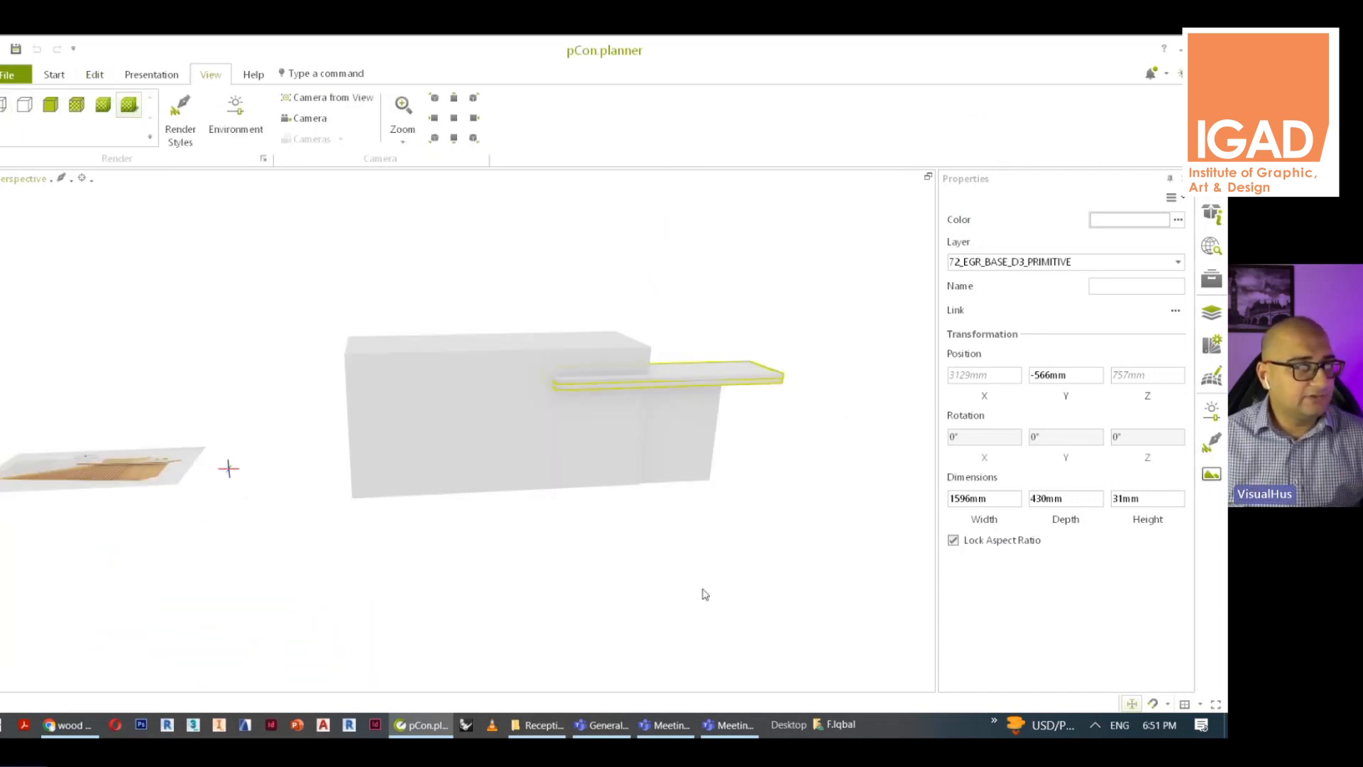
left_click(702, 593)
scroll(685, 440, "up", 3)
right_click_drag(657, 472, 603, 475)
scroll(568, 451, "down", 2)
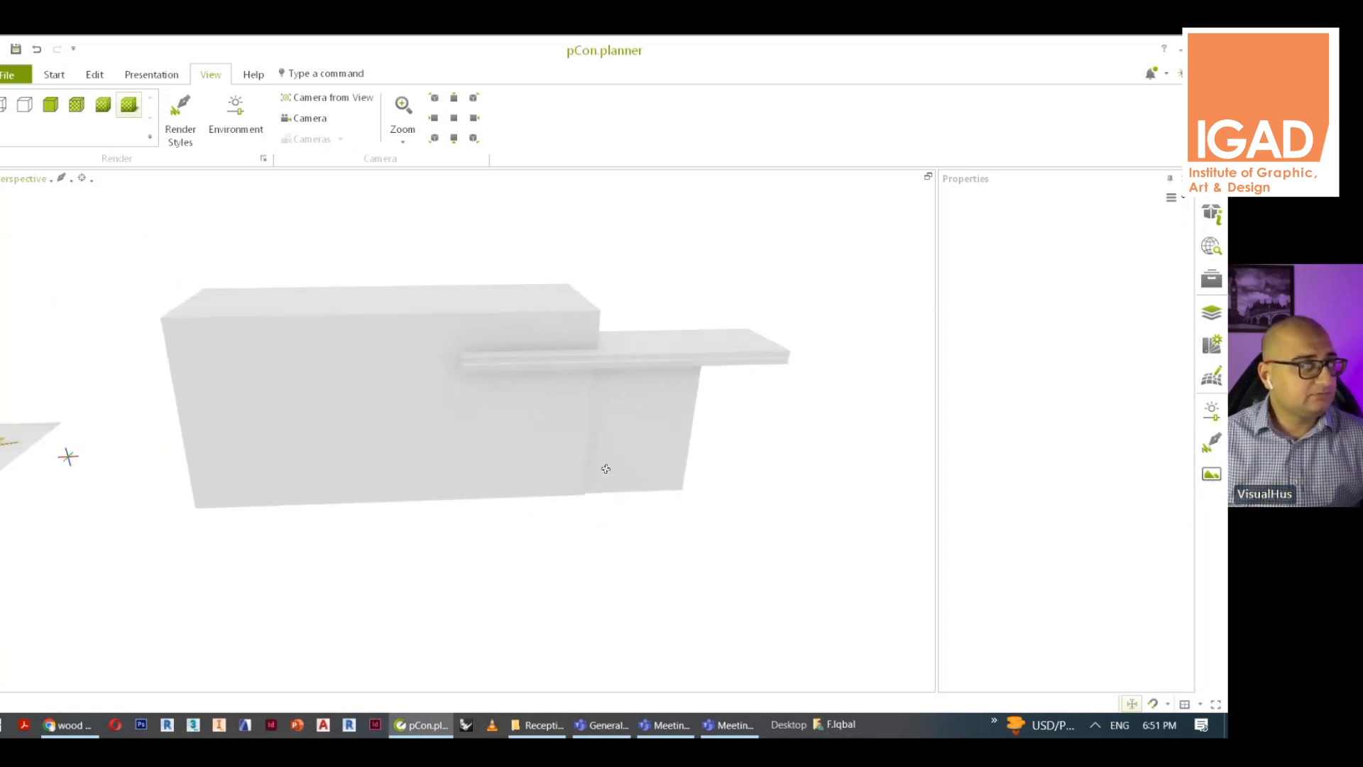
scroll(429, 448, "down", 3)
right_click_drag(430, 442, 249, 539)
Examine the marble panel and its diagonal lower edge on the reference image in the top view
left_click(19, 186)
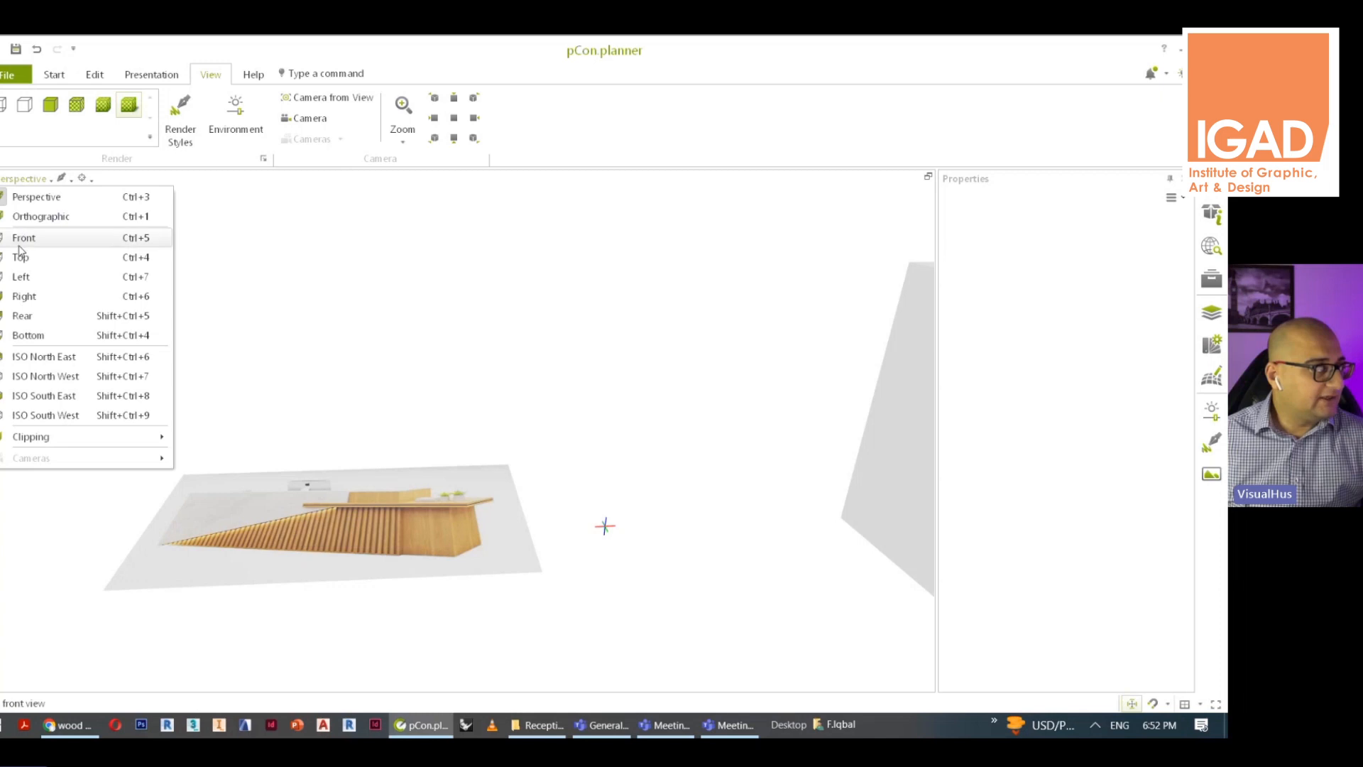
left_click(21, 234)
scroll(313, 448, "down", 1)
middle_click_drag(29, 431, 554, 536)
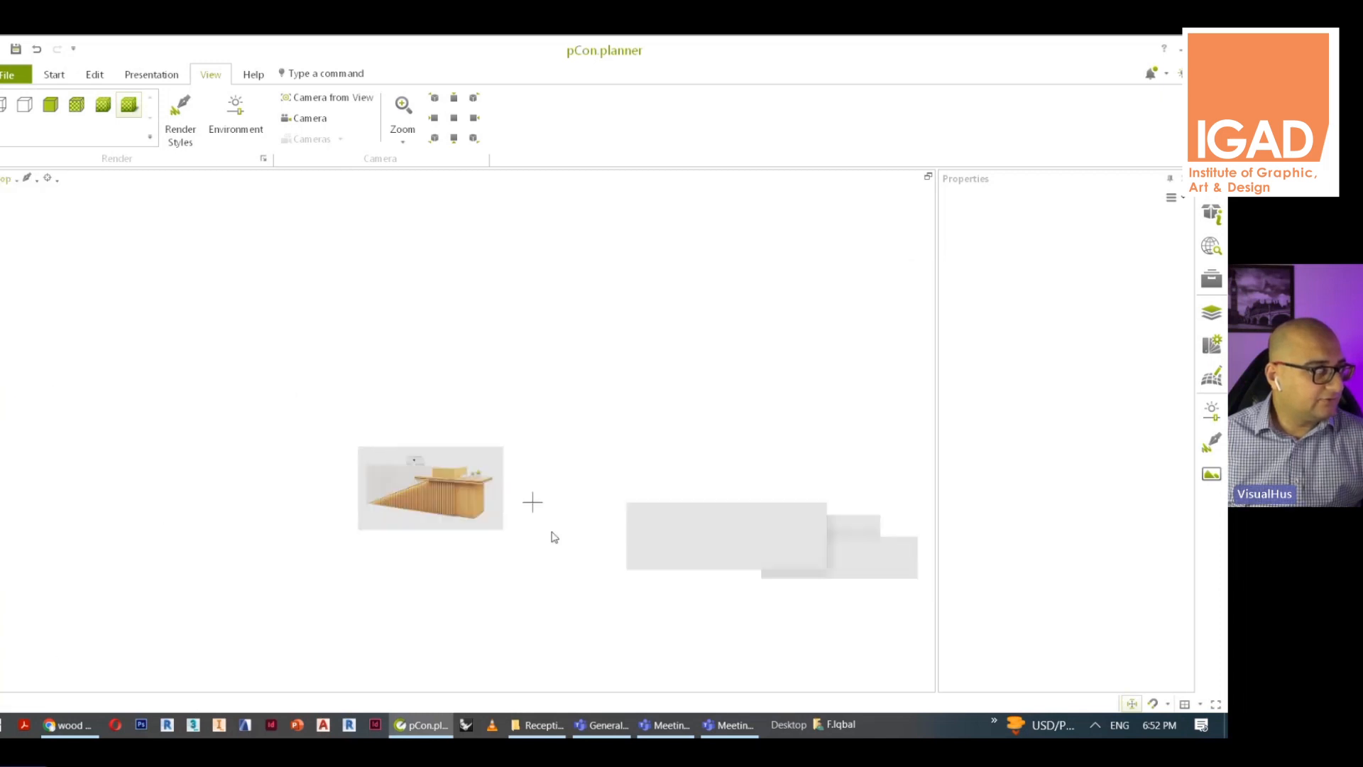
scroll(436, 531, "up", 5)
middle_click_drag(207, 386, 412, 513)
scroll(431, 514, "up", 3)
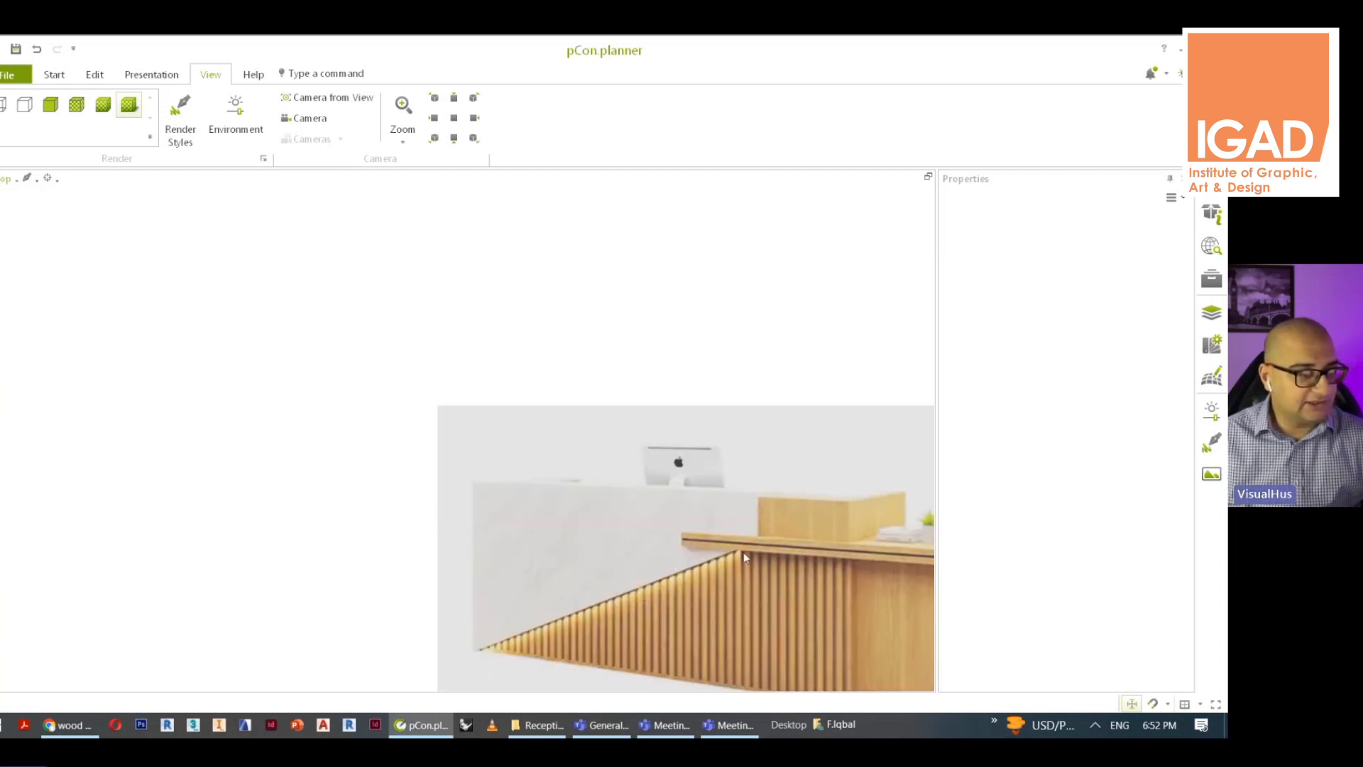
scroll(511, 496, "down", 2)
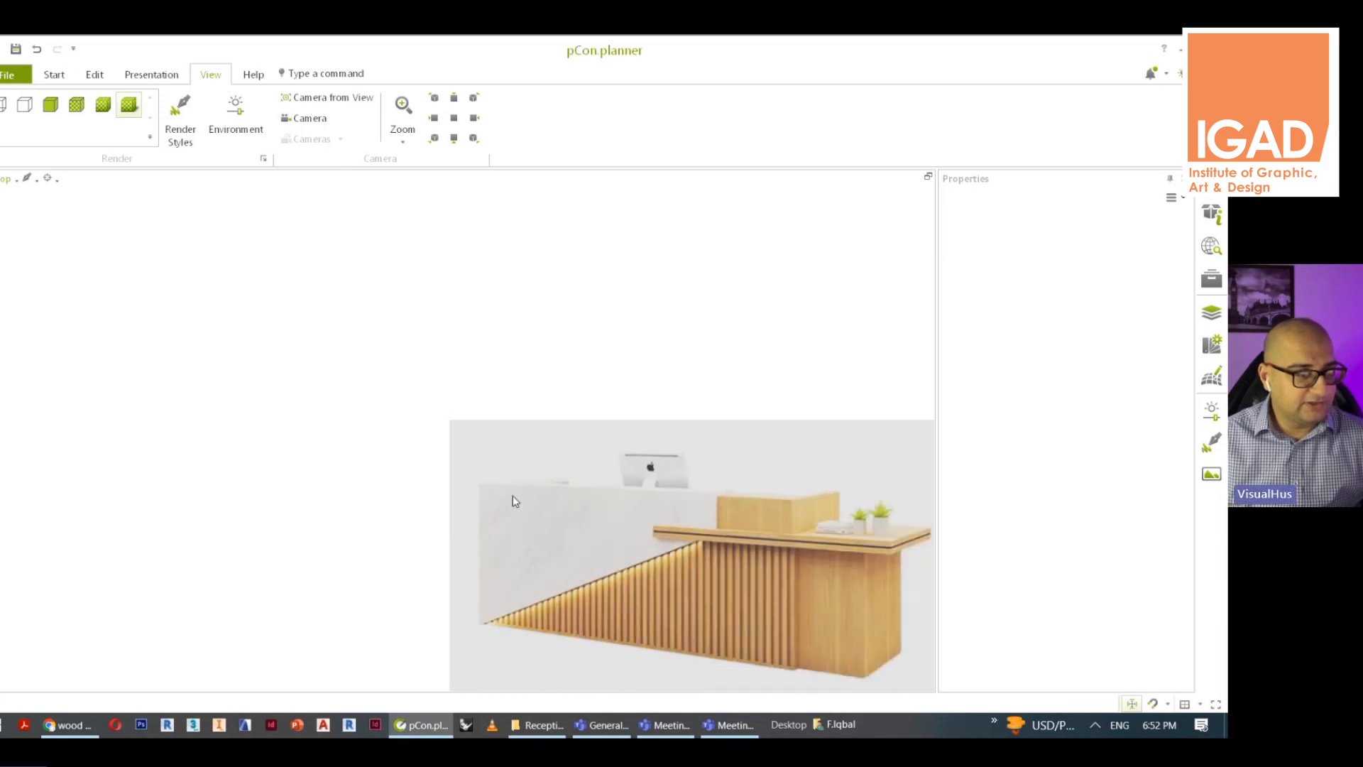
middle_click_drag(511, 495, 269, 511)
scroll(258, 510, "up", 1)
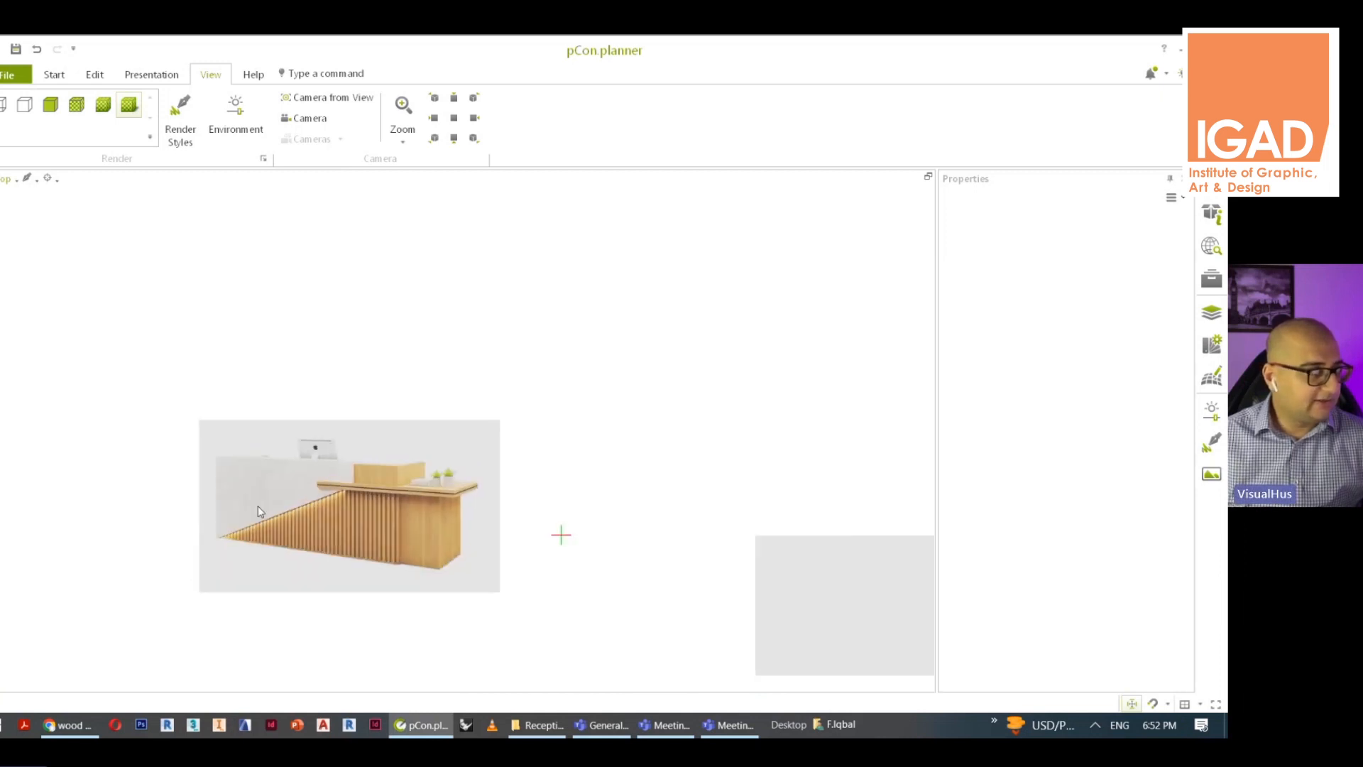
Show the whole desk in the front view and change the display from shaded to wireframe
left_click(5, 186)
left_click(21, 234)
scroll(906, 578, "up", 2)
middle_click_drag(907, 578, 220, 517)
scroll(267, 507, "down", 2)
scroll(390, 407, "up", 1)
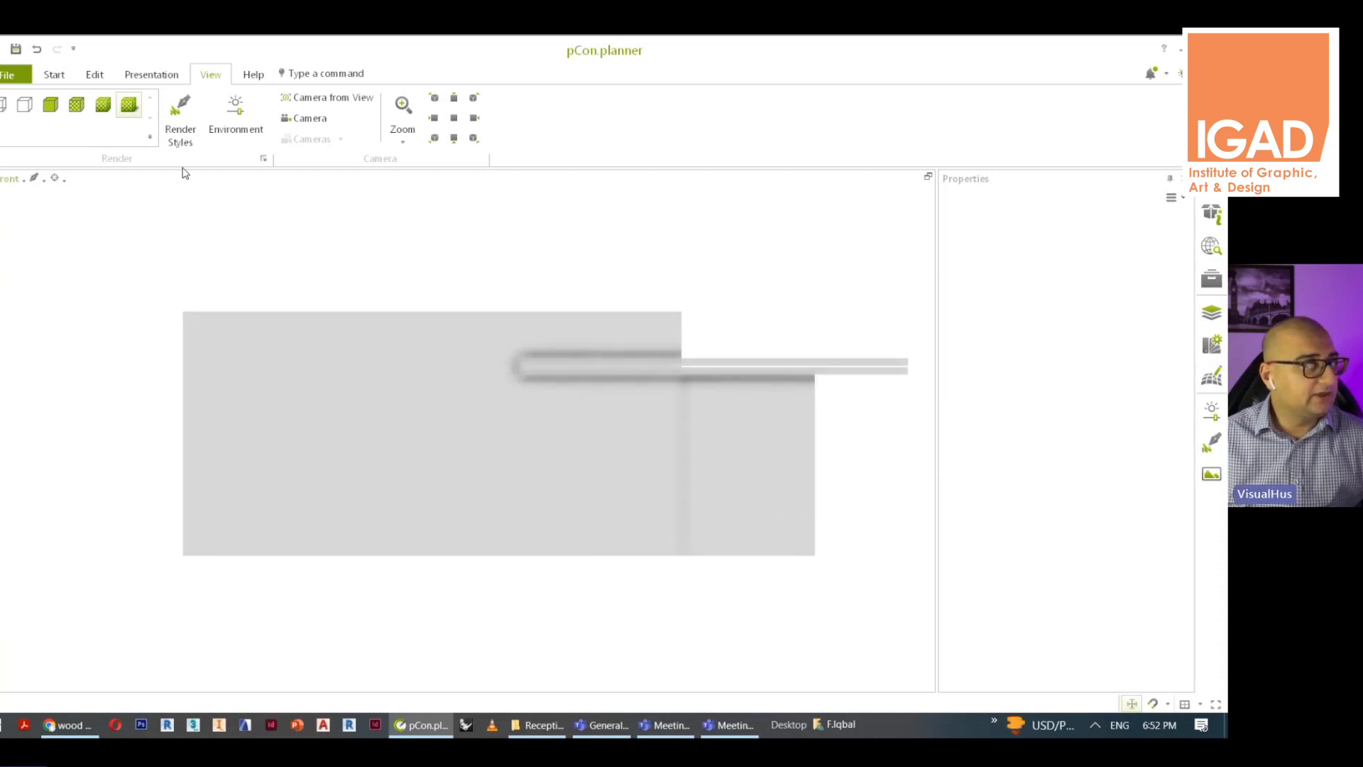
left_click(3, 106)
left_click(54, 75)
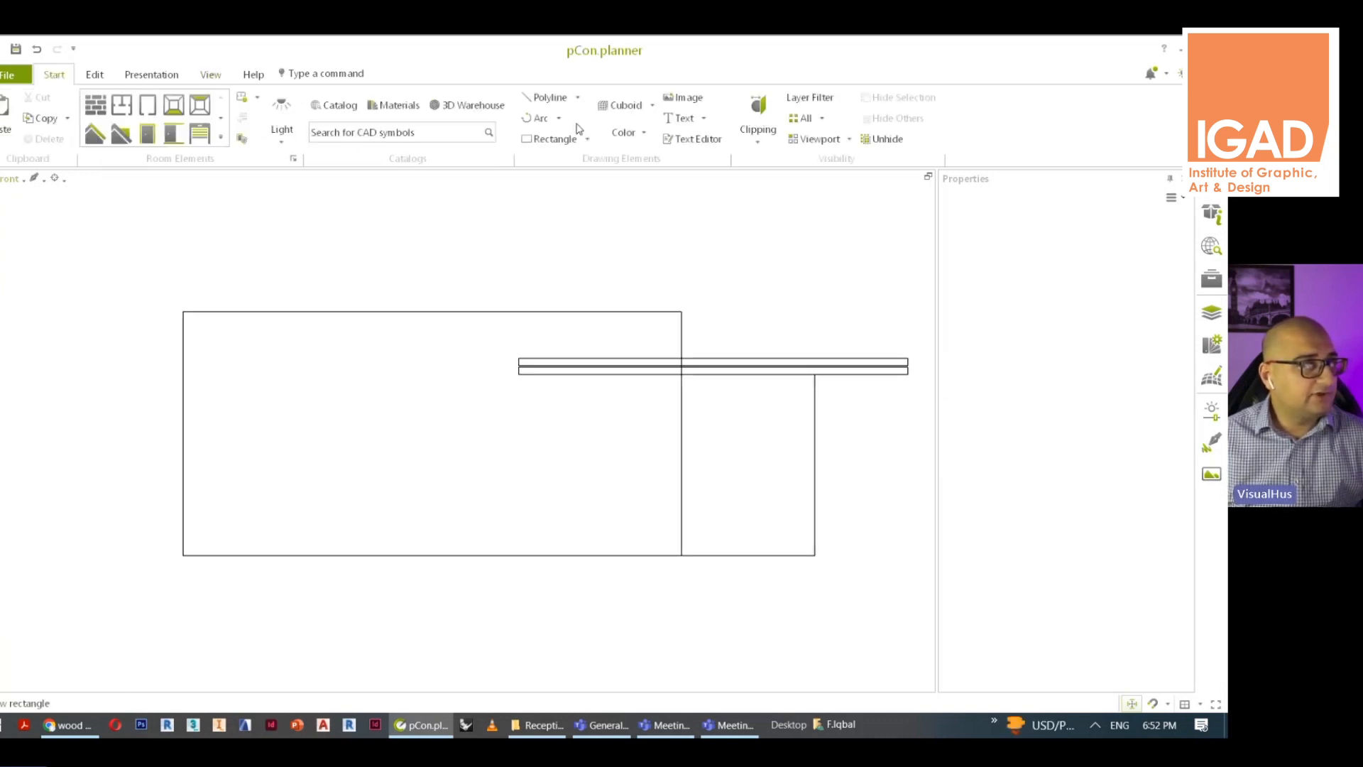
left_click(561, 104)
scroll(555, 288, "up", 1)
left_click(558, 284)
scroll(558, 329, "up", 2)
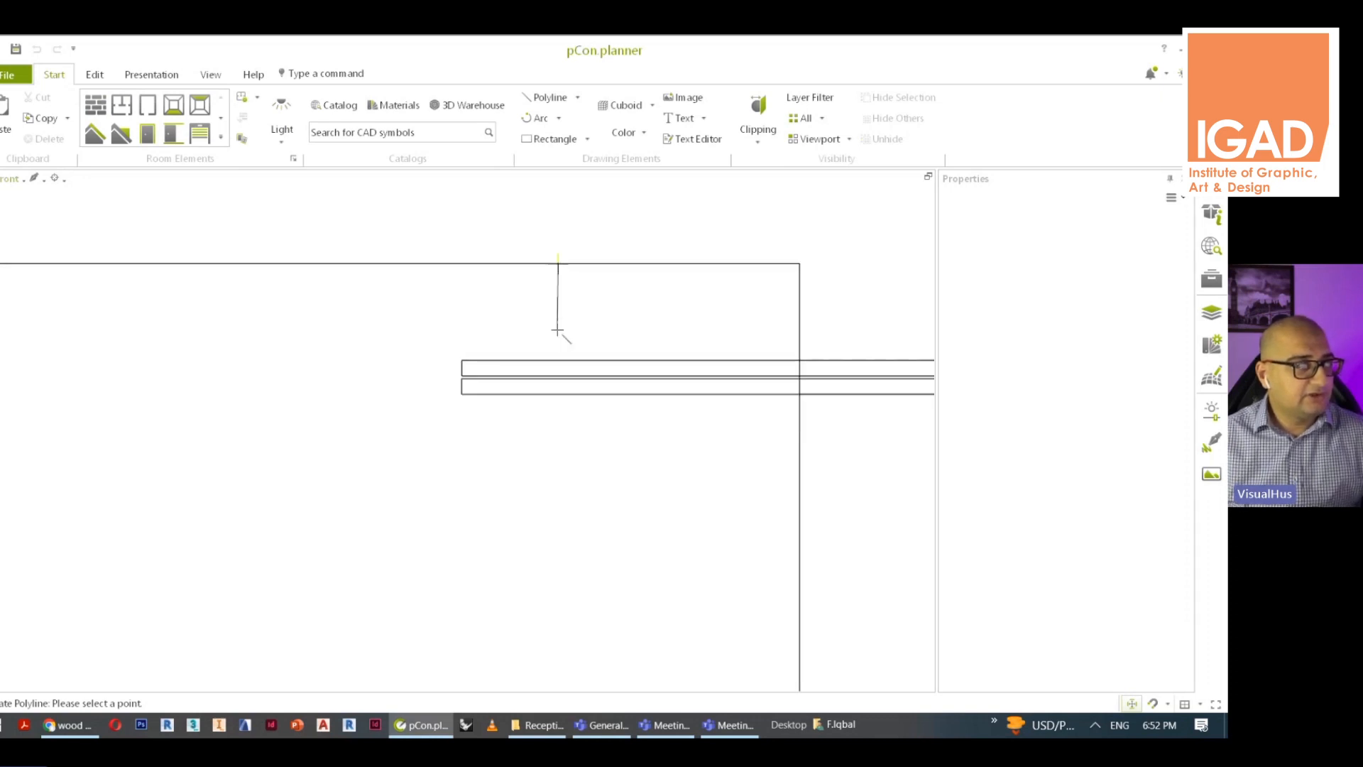
right_click(558, 331)
left_click(600, 423)
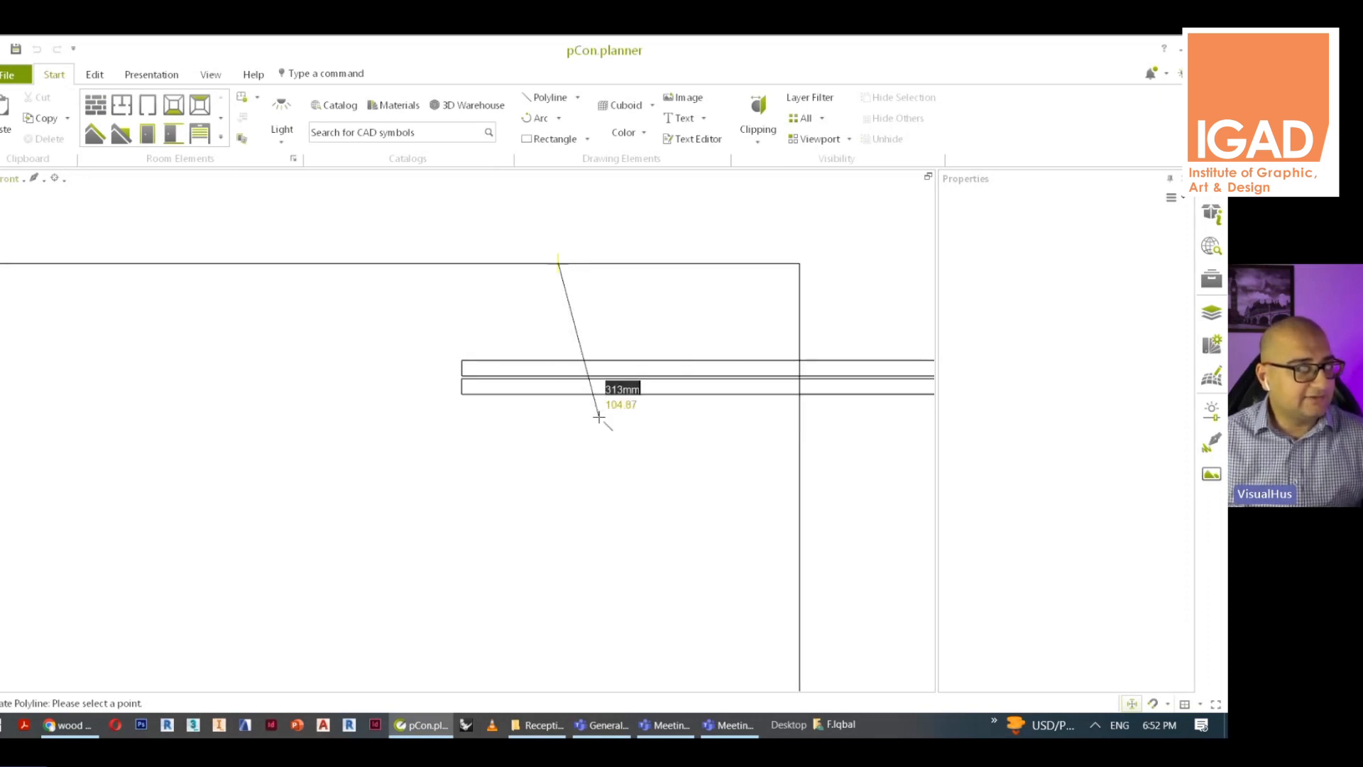
left_click(559, 361)
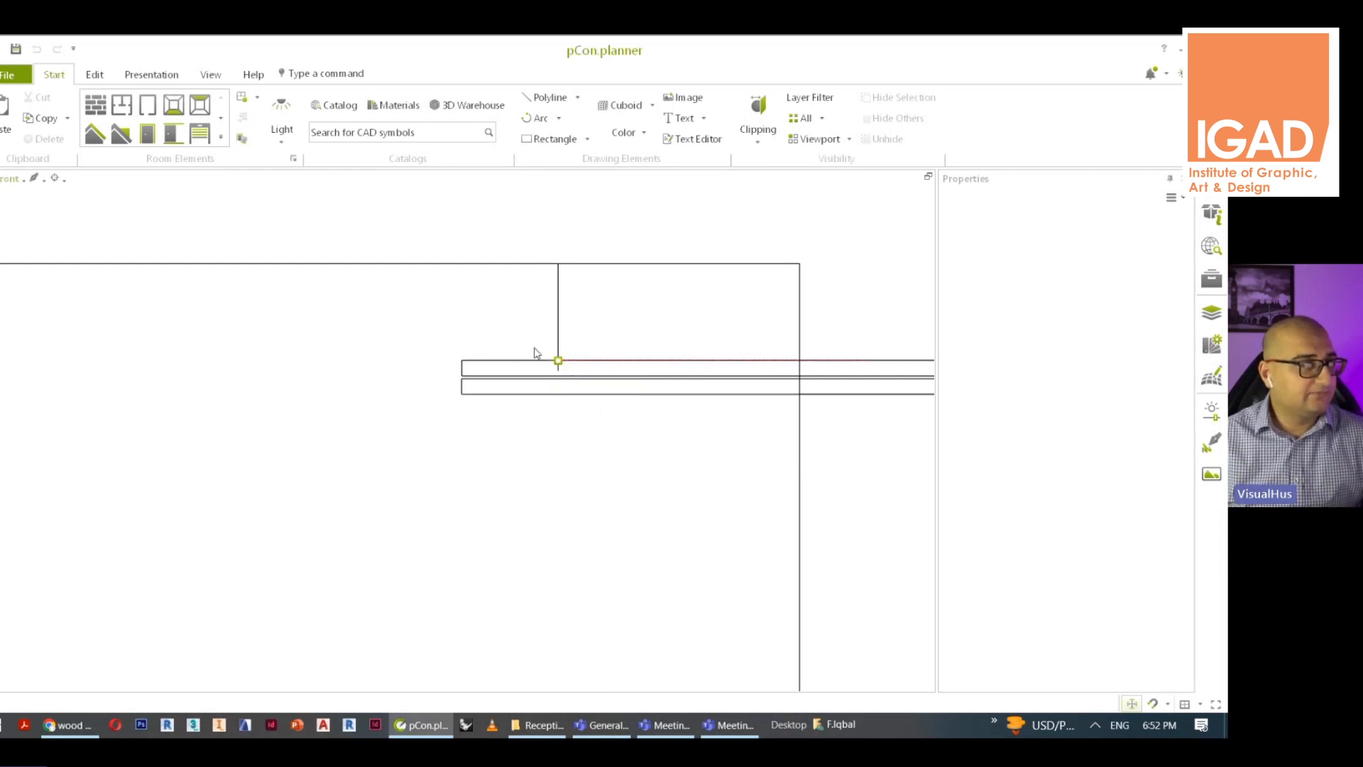
key("Escape")
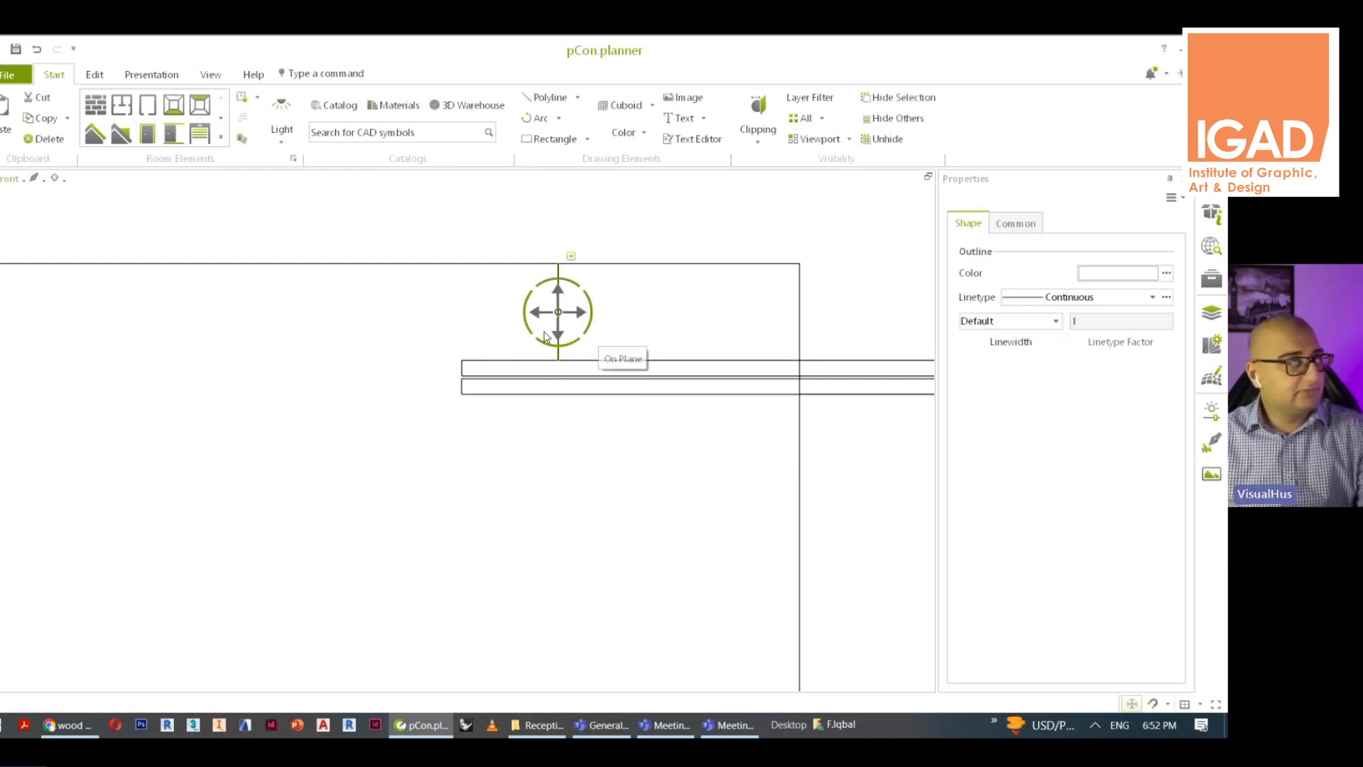
key("Delete")
Start a new polyline and check the marble panel's outline on the reference image in the top view
left_click(95, 75)
left_click(54, 75)
left_click(546, 97)
scroll(471, 310, "down", 5)
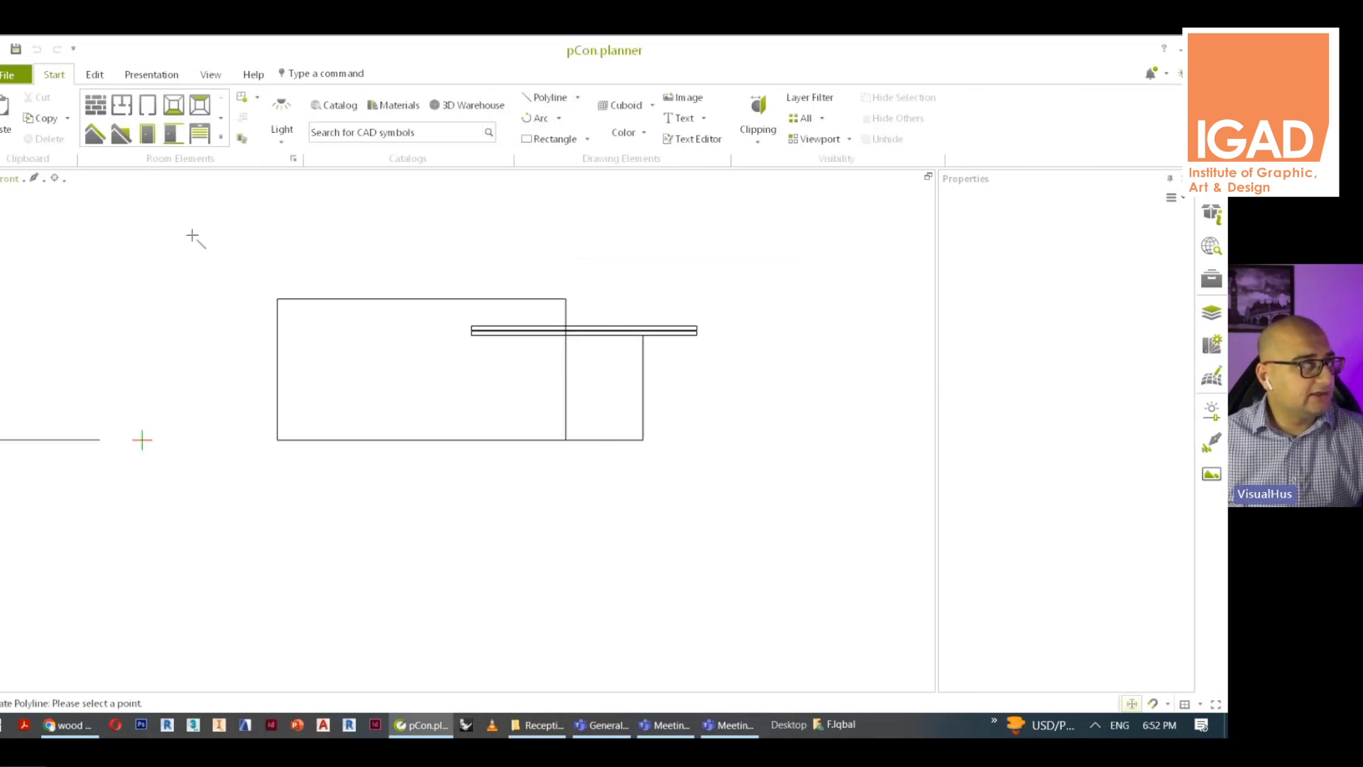
left_click(16, 180)
left_click(29, 253)
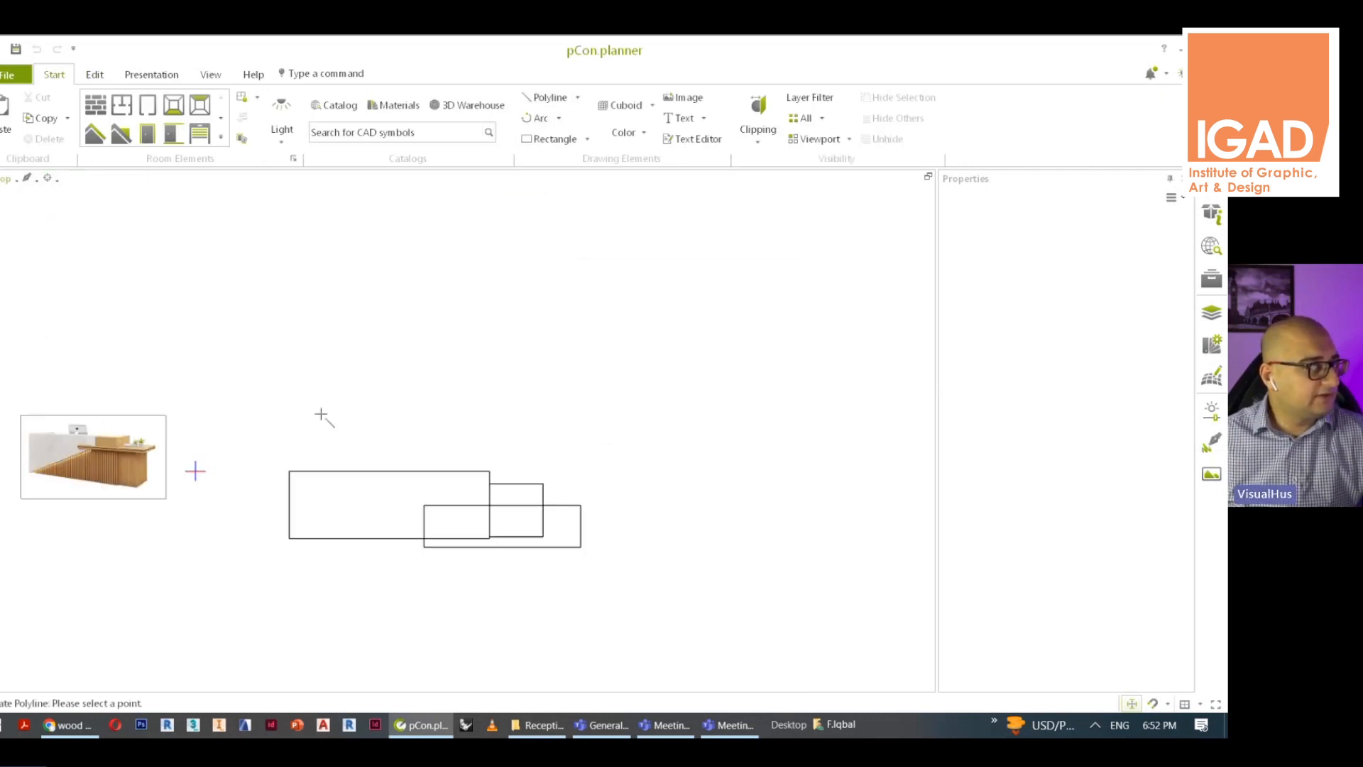
scroll(304, 490, "up", 4)
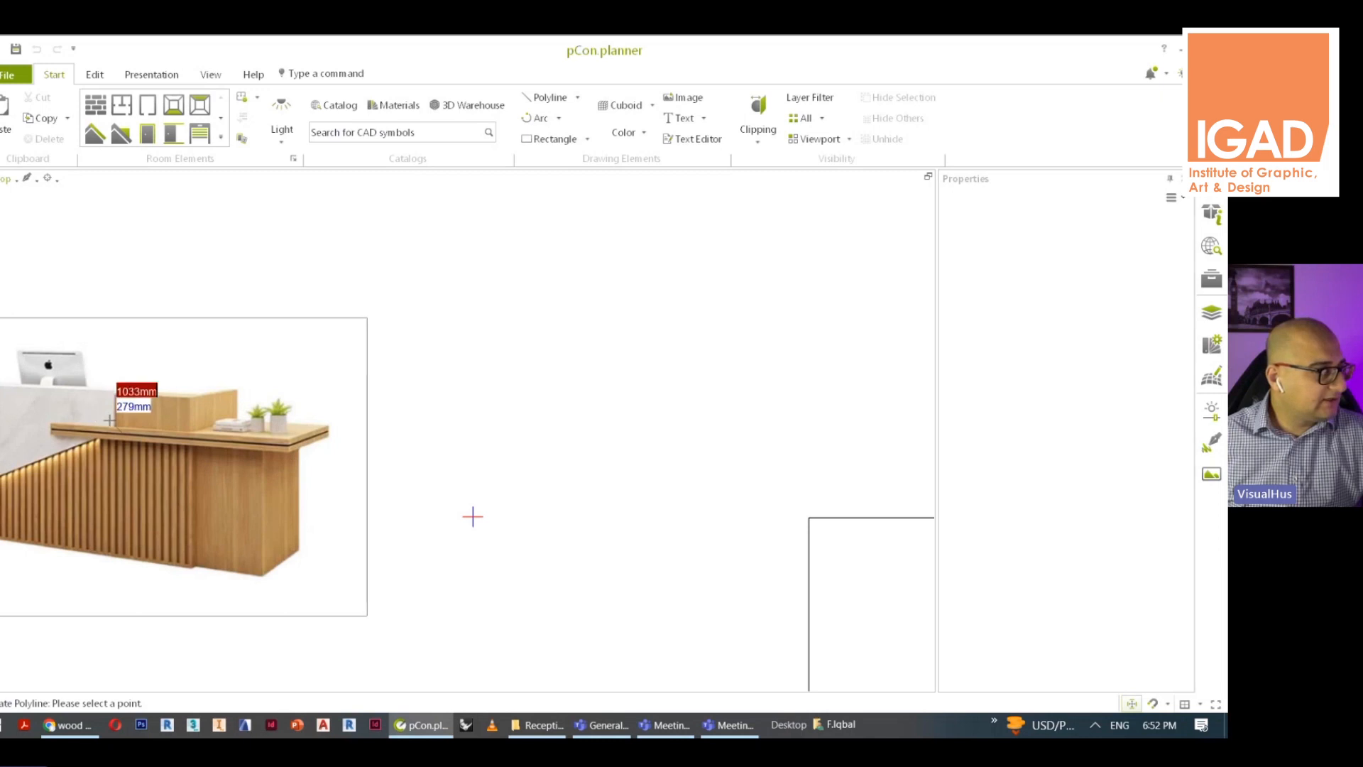
middle_click_drag(471, 514, 794, 558)
middle_click_drag(532, 485, 600, 491)
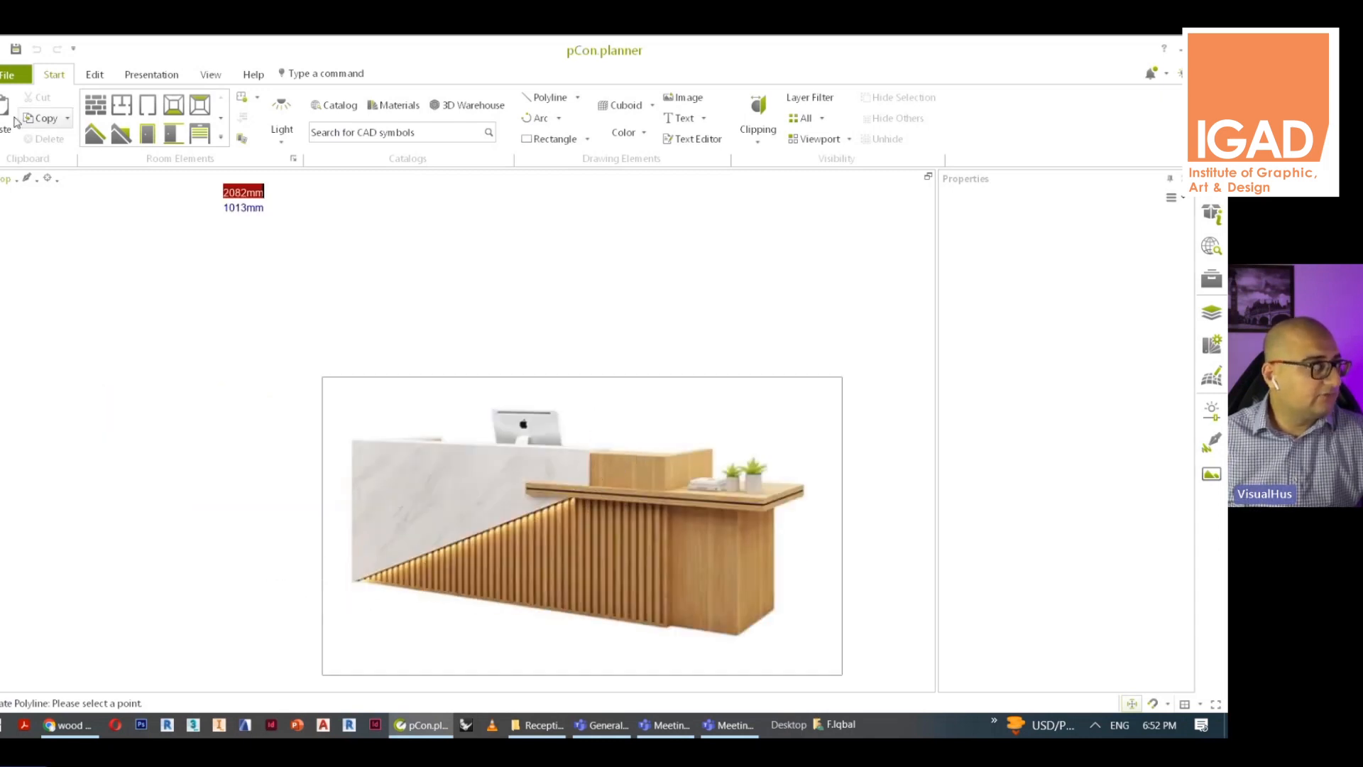
In the front view, draw a closed panel outline: about 191 mm down to the countertop, diagonally to the body's outer bottom corner, then around the top
left_click(11, 177)
left_click(29, 245)
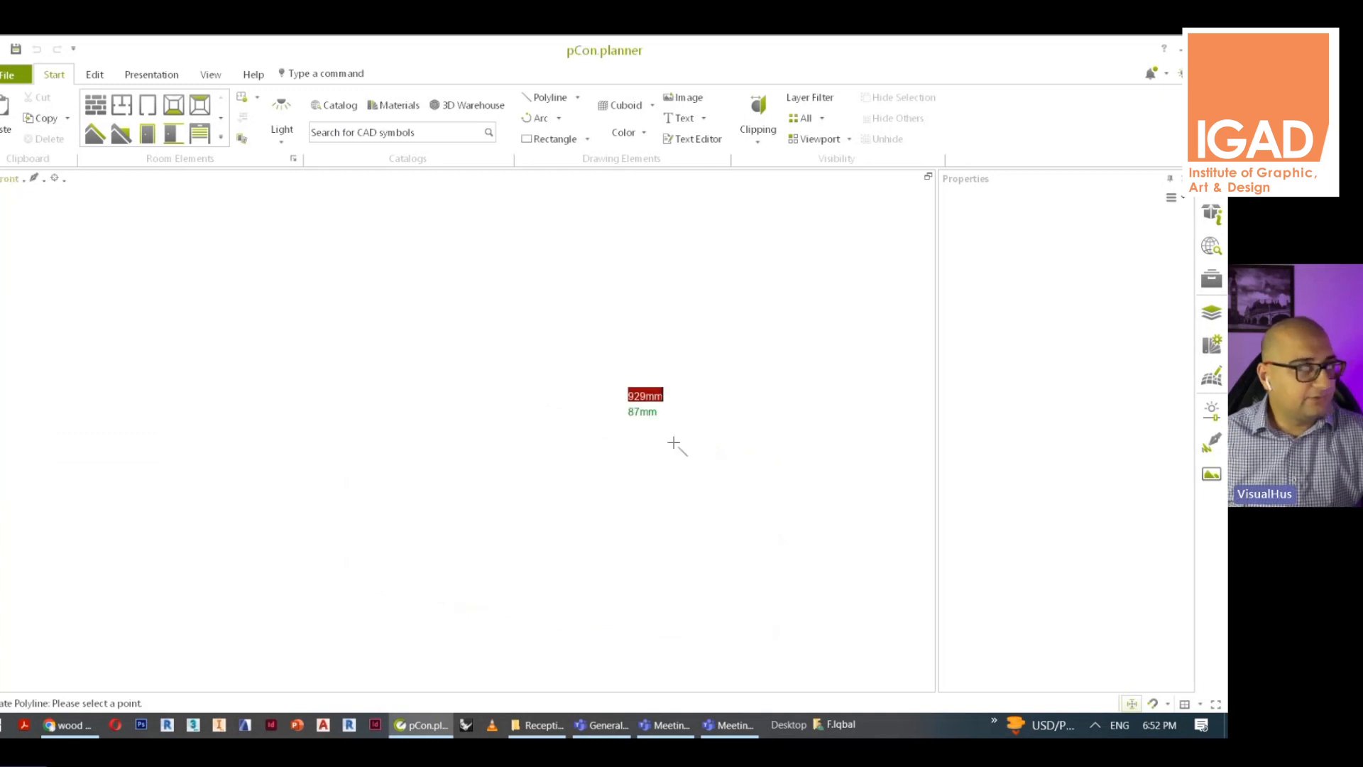
scroll(661, 428, "down", 3)
middle_click_drag(660, 426, 298, 420)
scroll(751, 365, "up", 6)
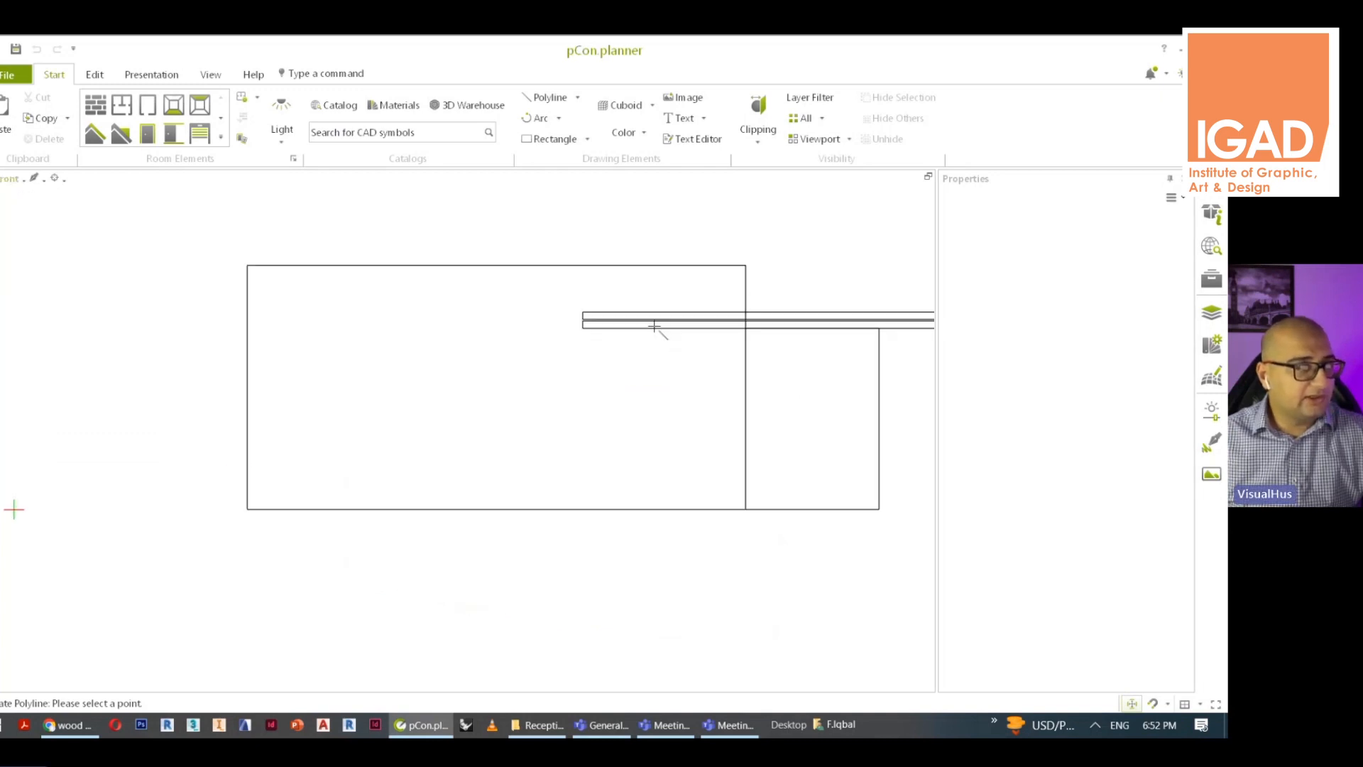
left_click(661, 237)
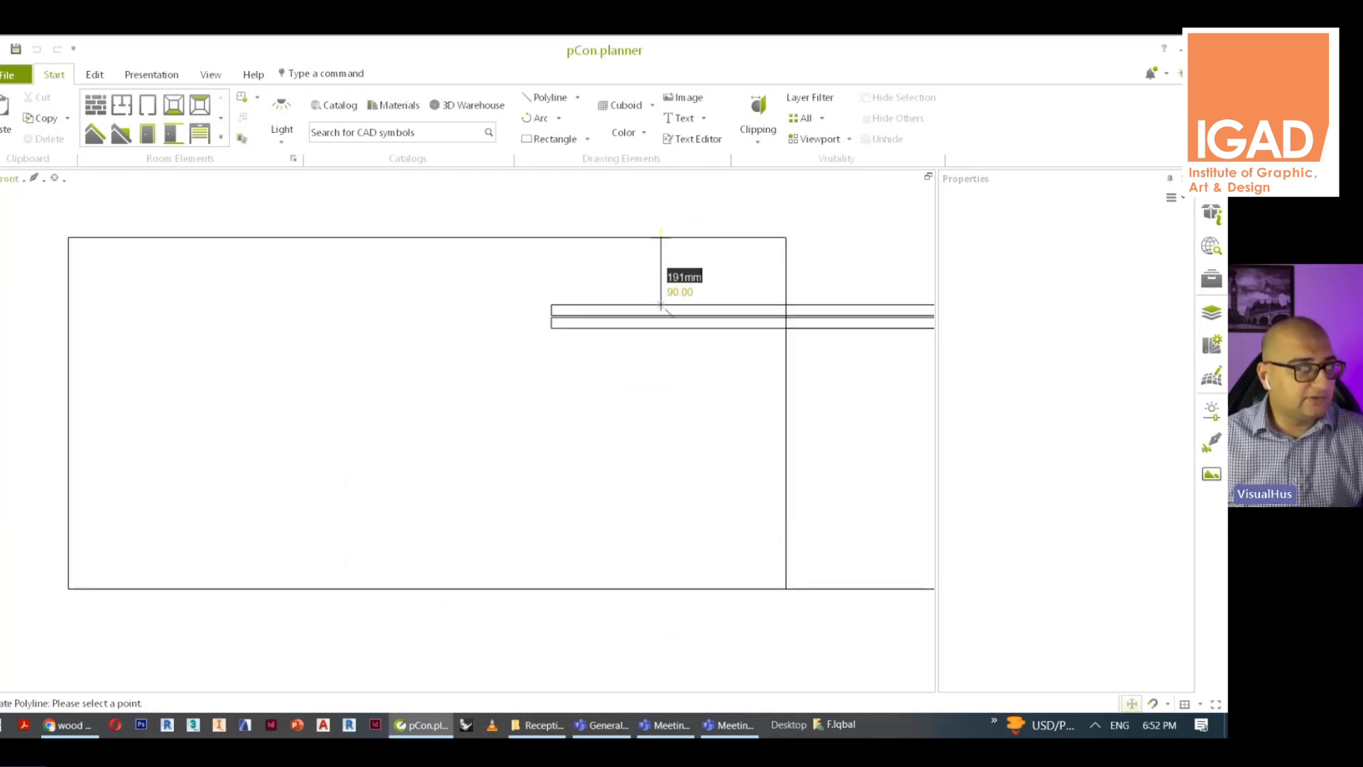
left_click(661, 306)
left_click(68, 589)
left_click(68, 237)
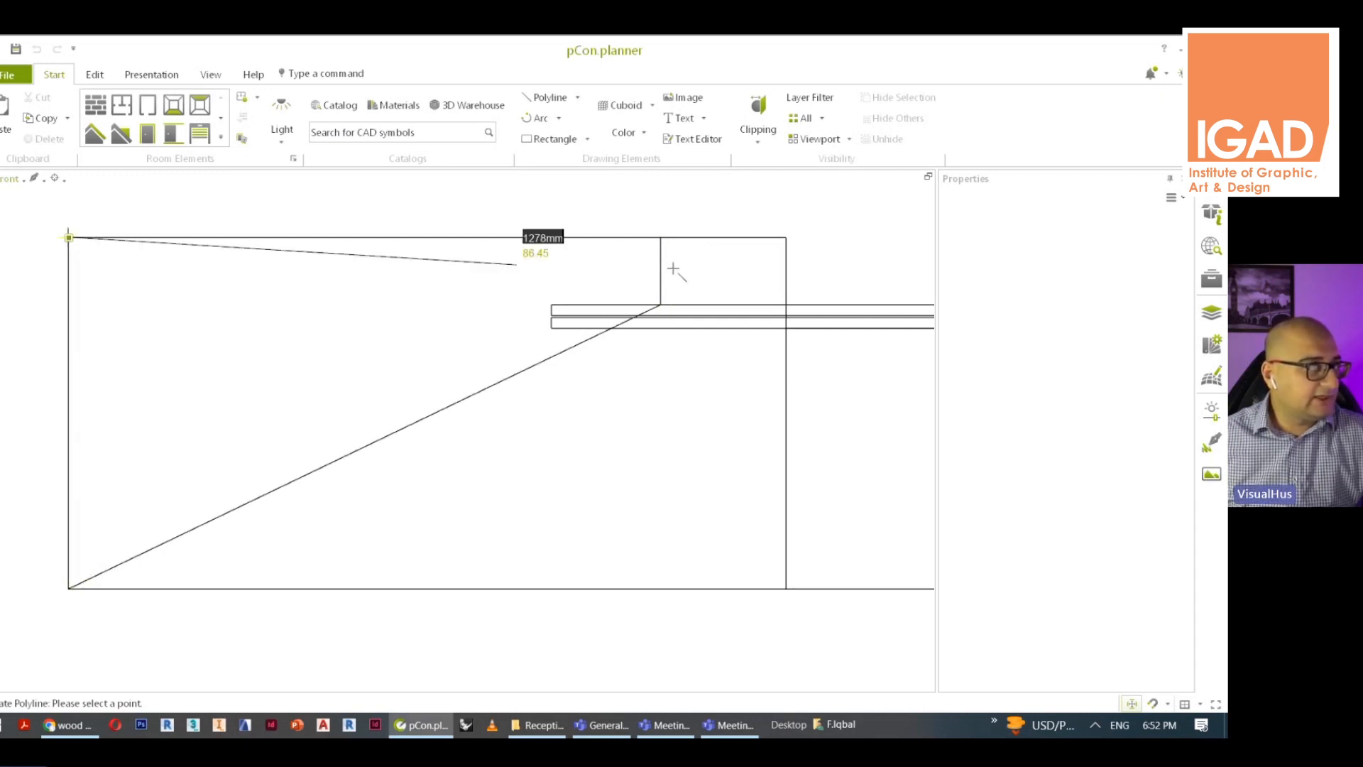
left_click(661, 237)
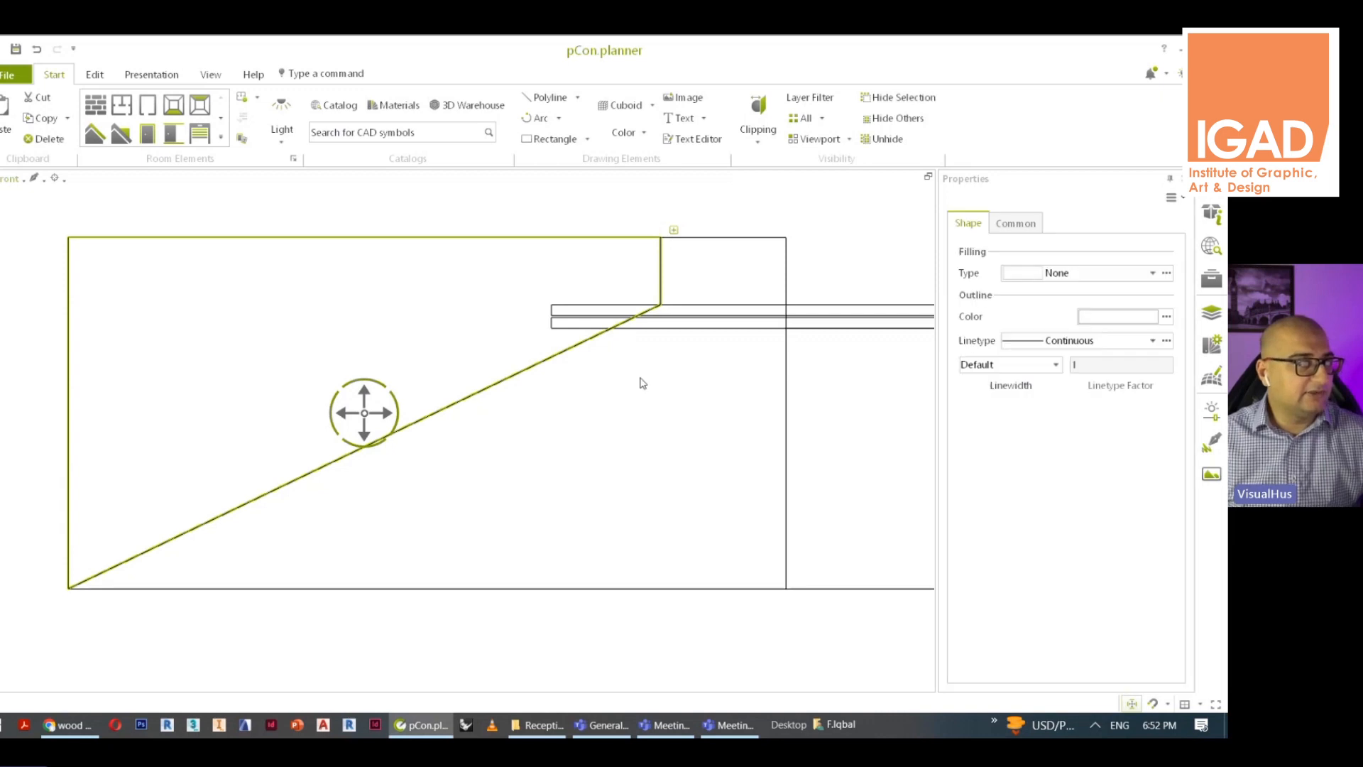
In the perspective view, extrude the closed panel outline to a thickness of about 62 mm
scroll(451, 410, "down", 4)
left_click(10, 177)
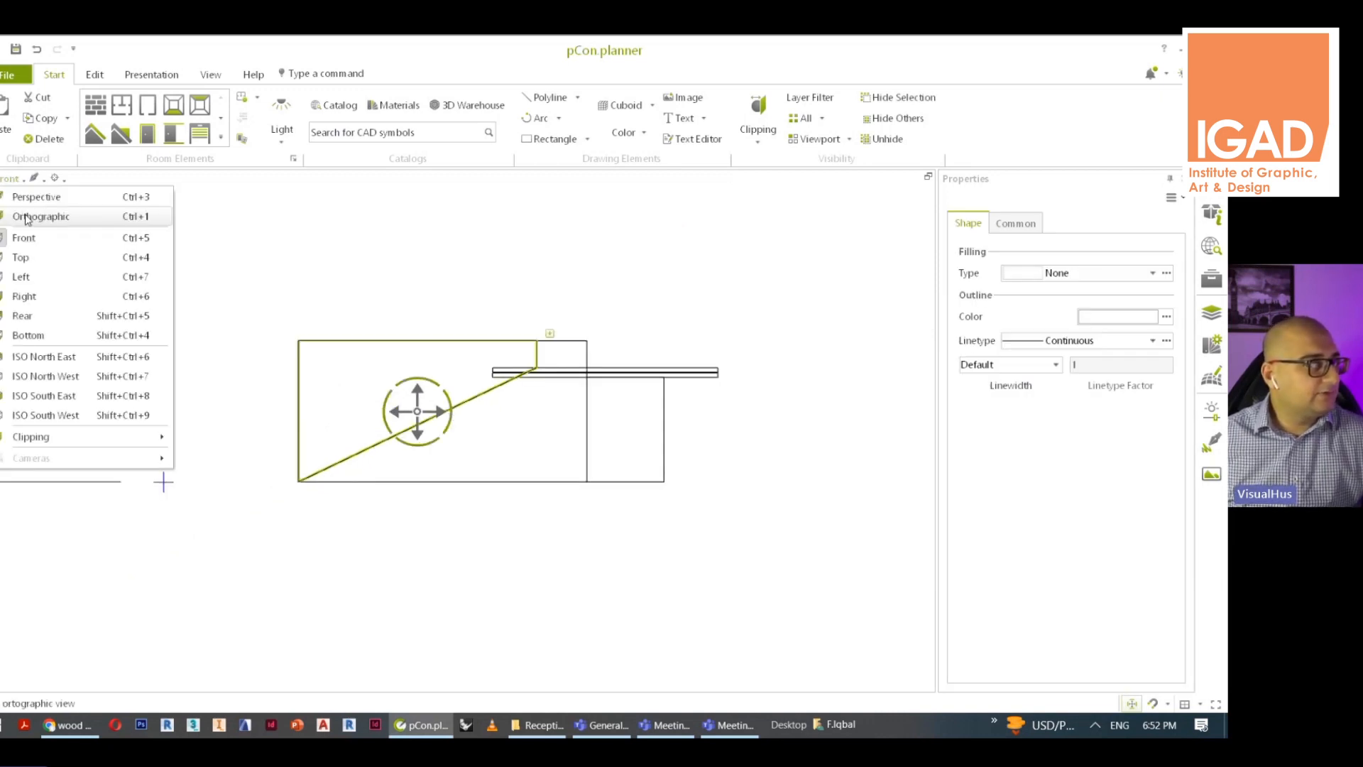
left_click(34, 196)
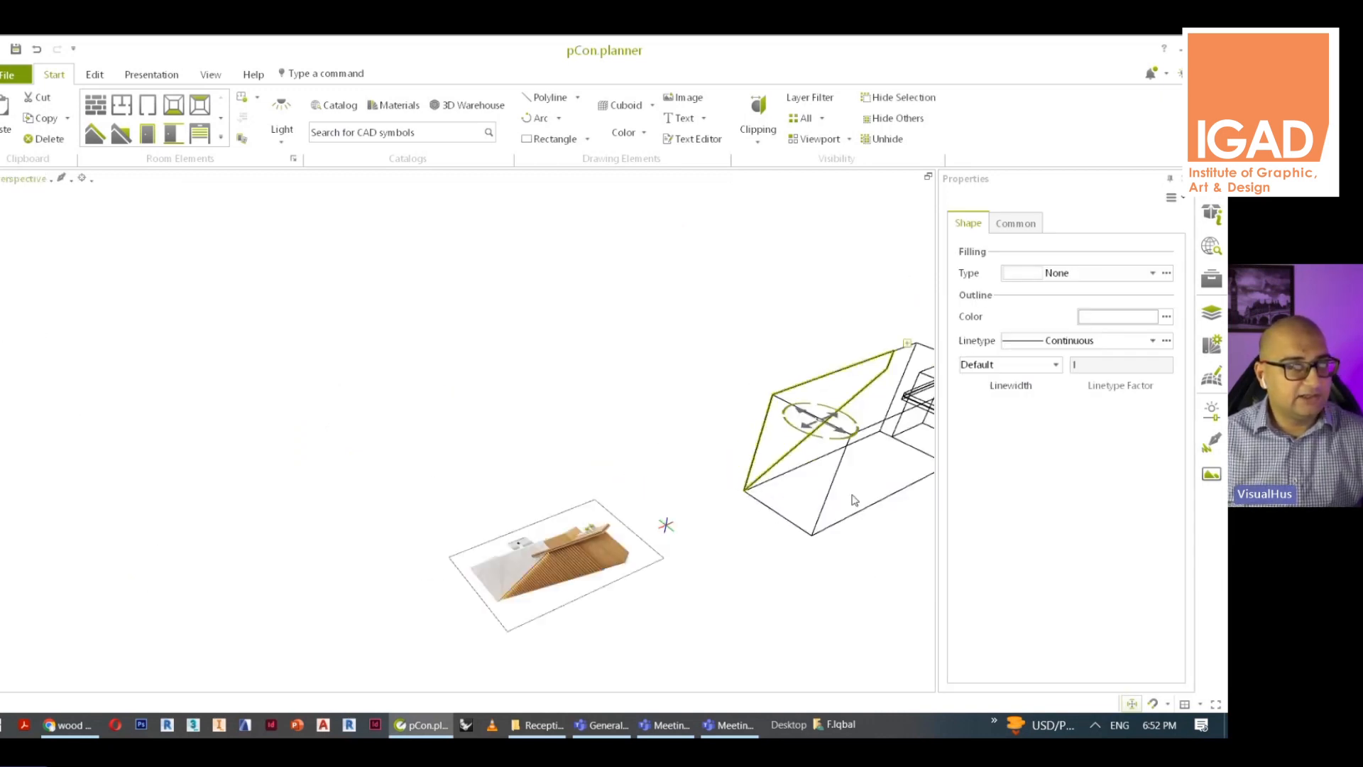
middle_click_drag(854, 500, 566, 498)
scroll(567, 499, "up", 2)
left_click(95, 75)
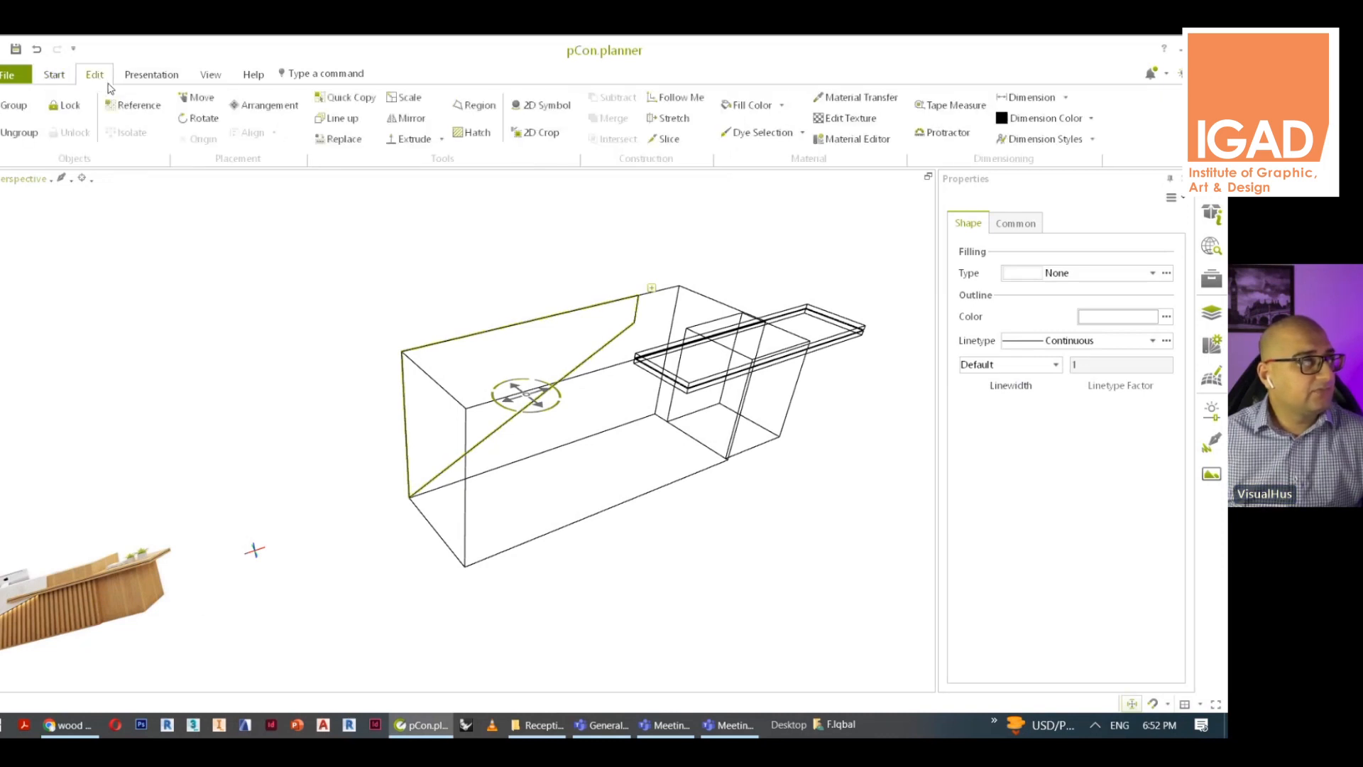
left_click(412, 138)
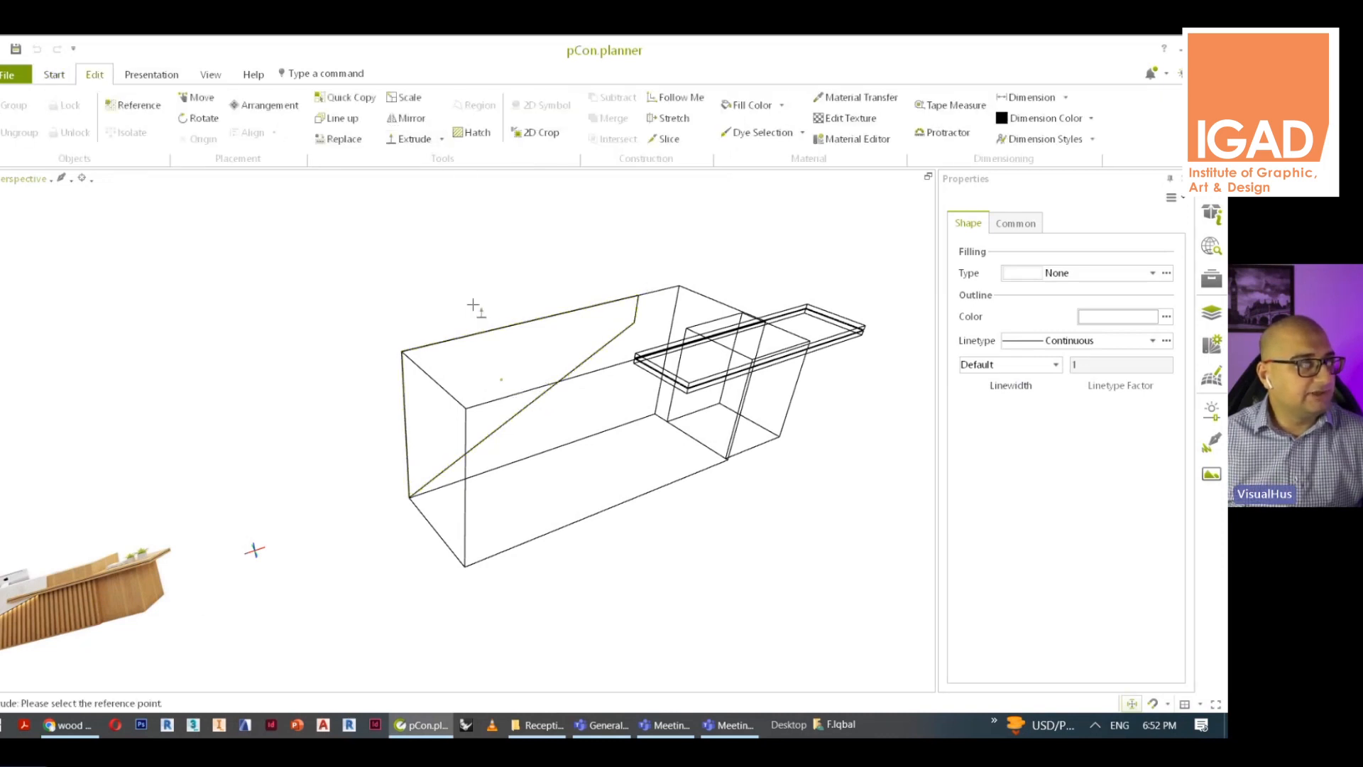
left_click(506, 427)
left_click(504, 425)
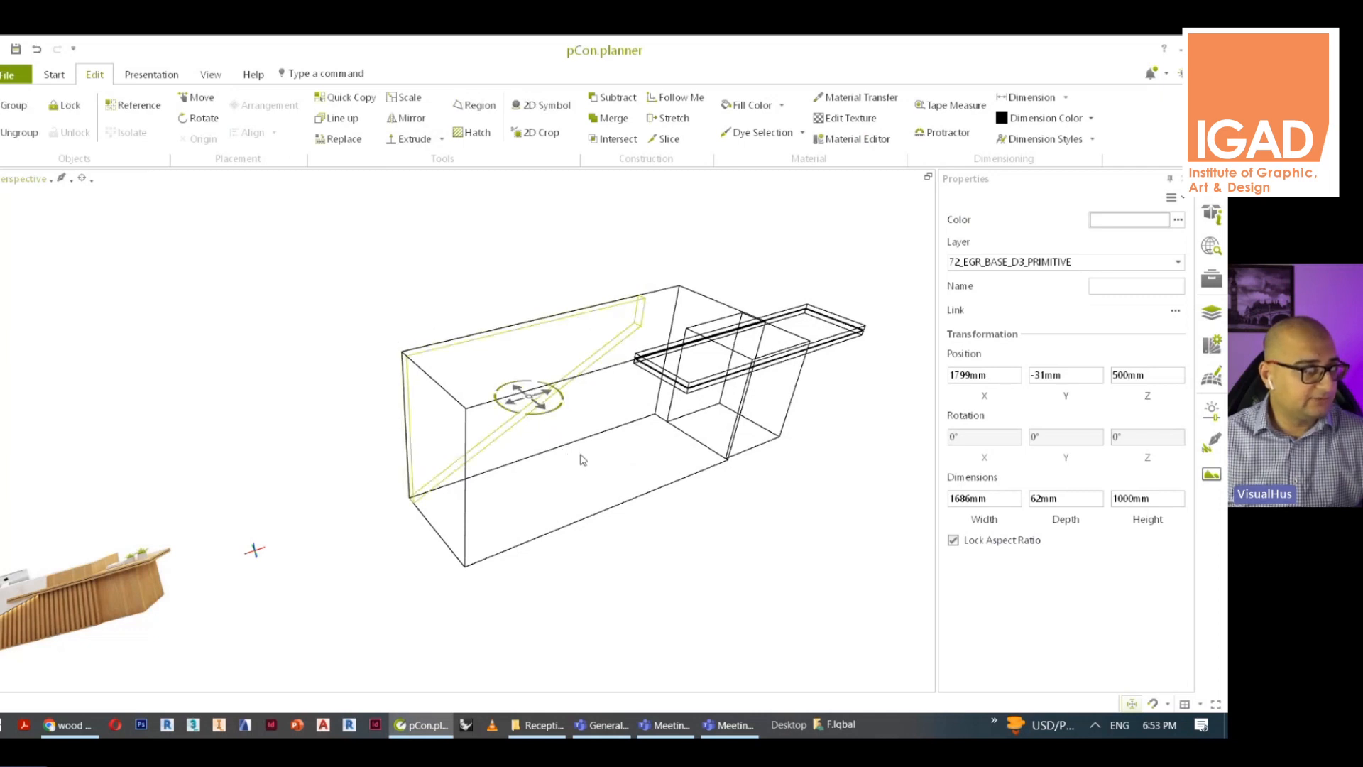
left_click(20, 227)
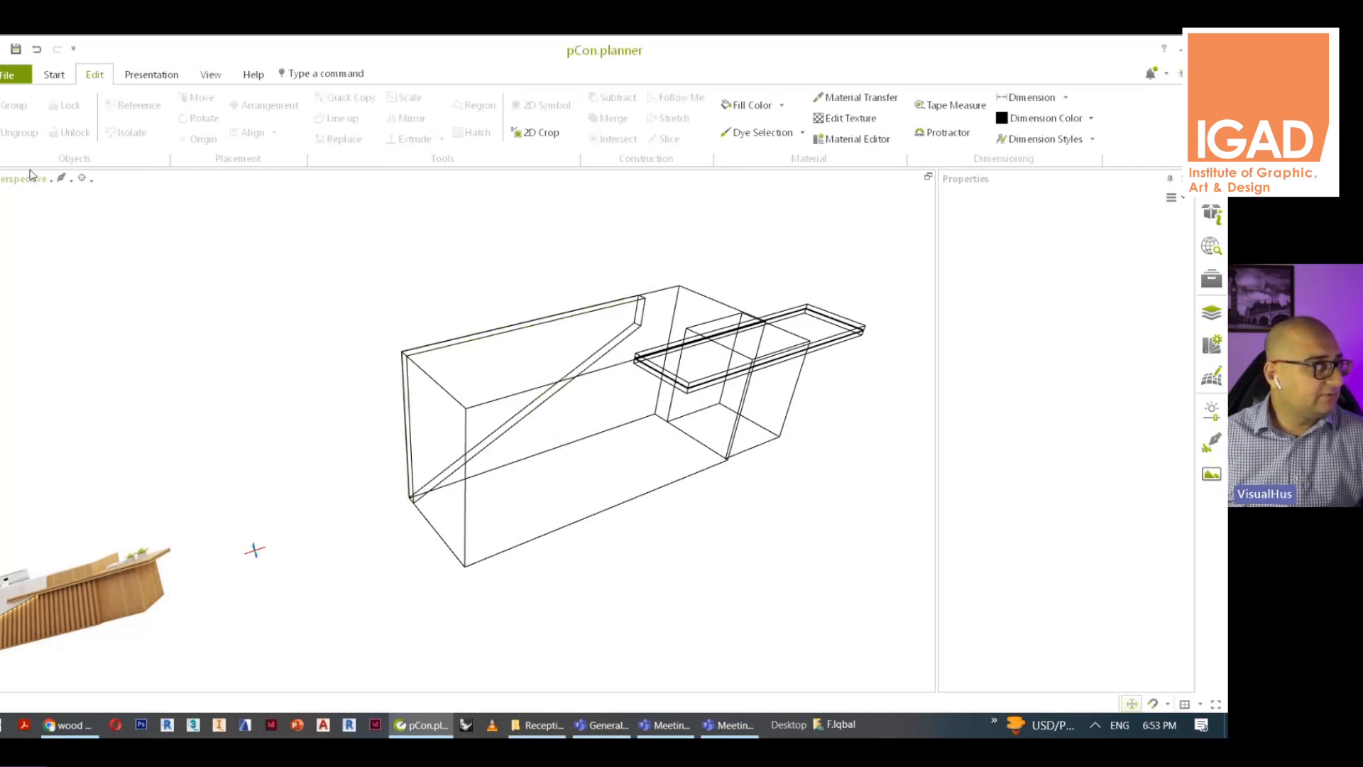
In the top view, move the extruded panel along Y to about -724 mm, against the main body's front face
left_click(30, 183)
left_click(36, 259)
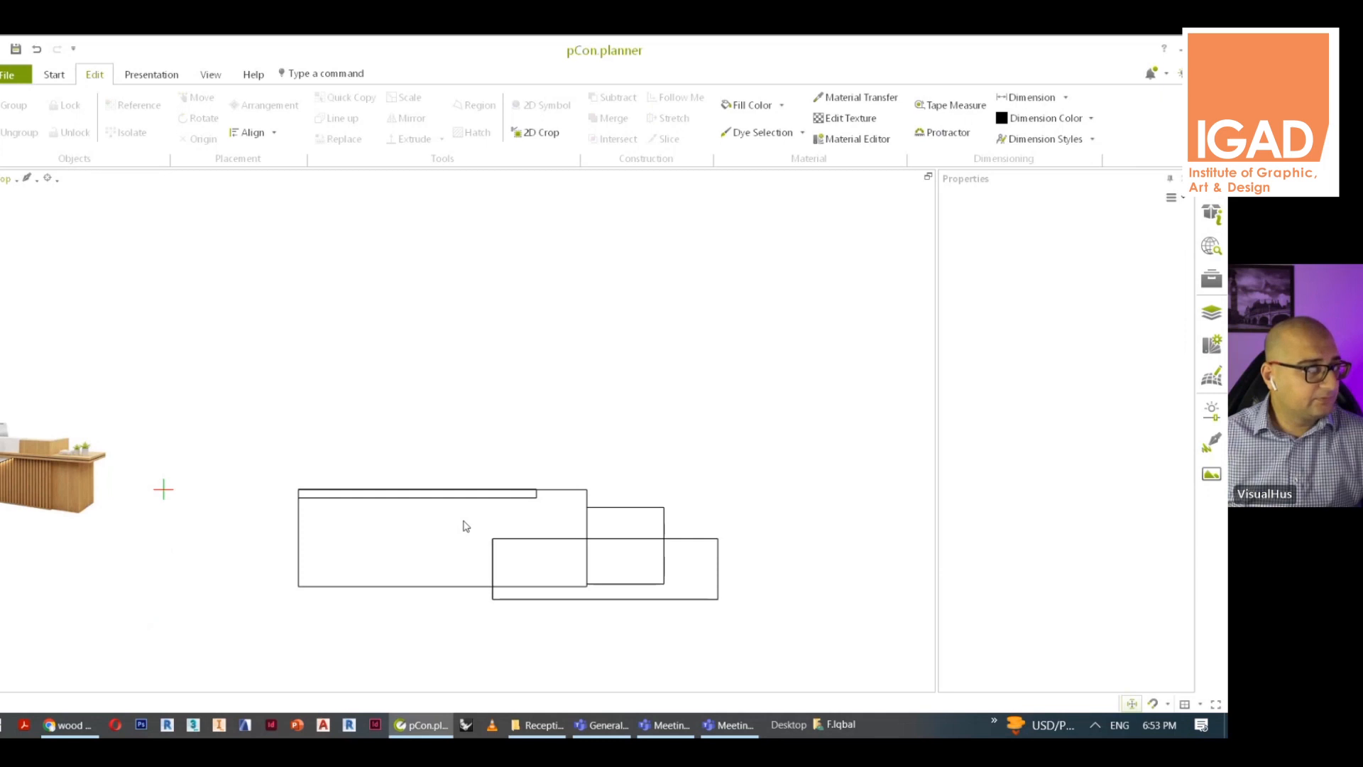
left_click(435, 502)
scroll(434, 502, "up", 3)
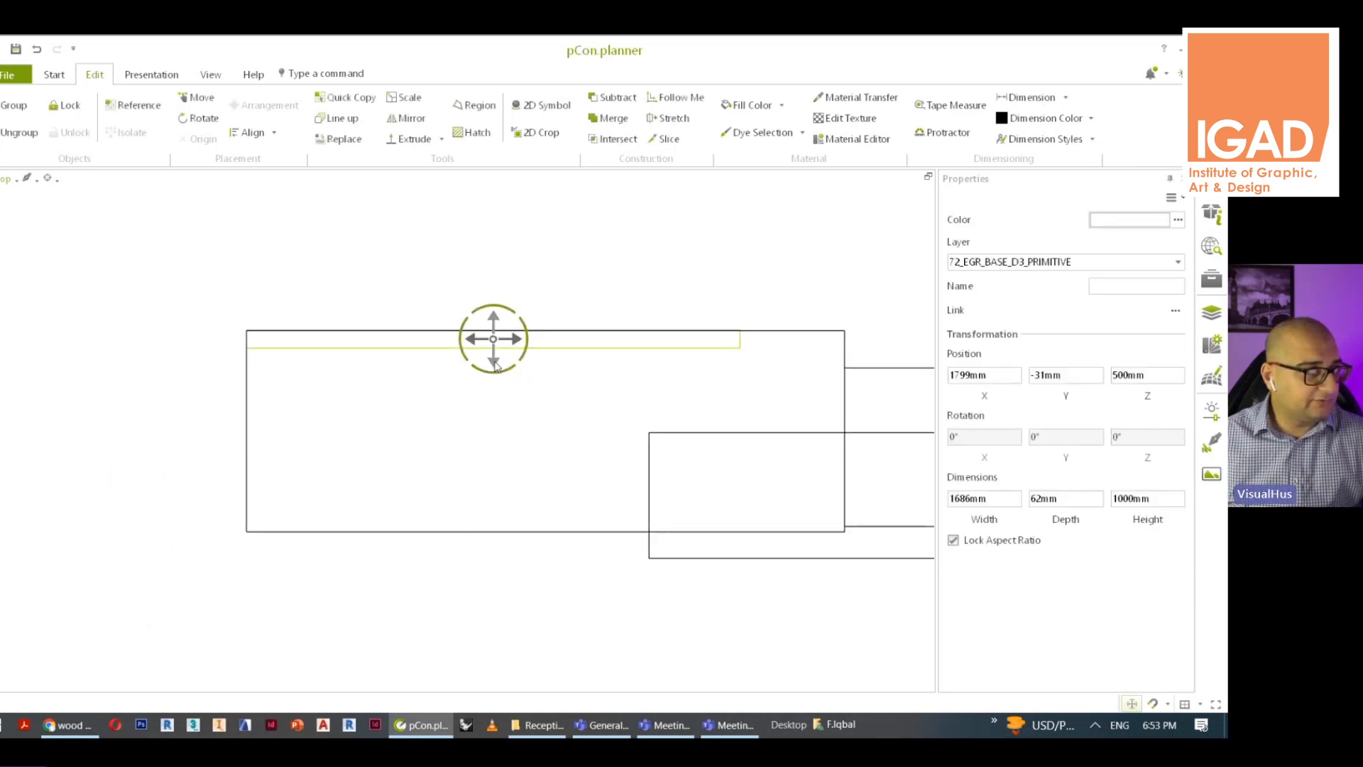
left_click(495, 364)
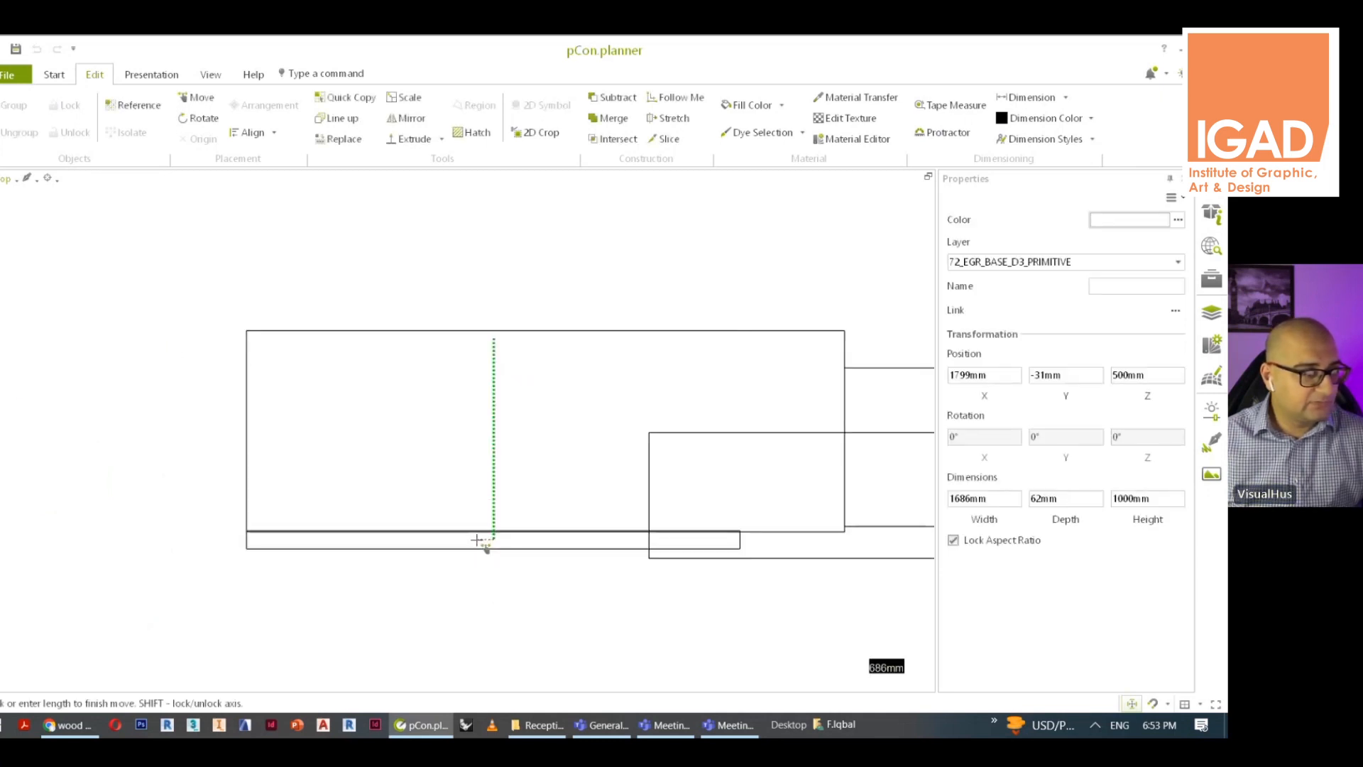
left_click(475, 548)
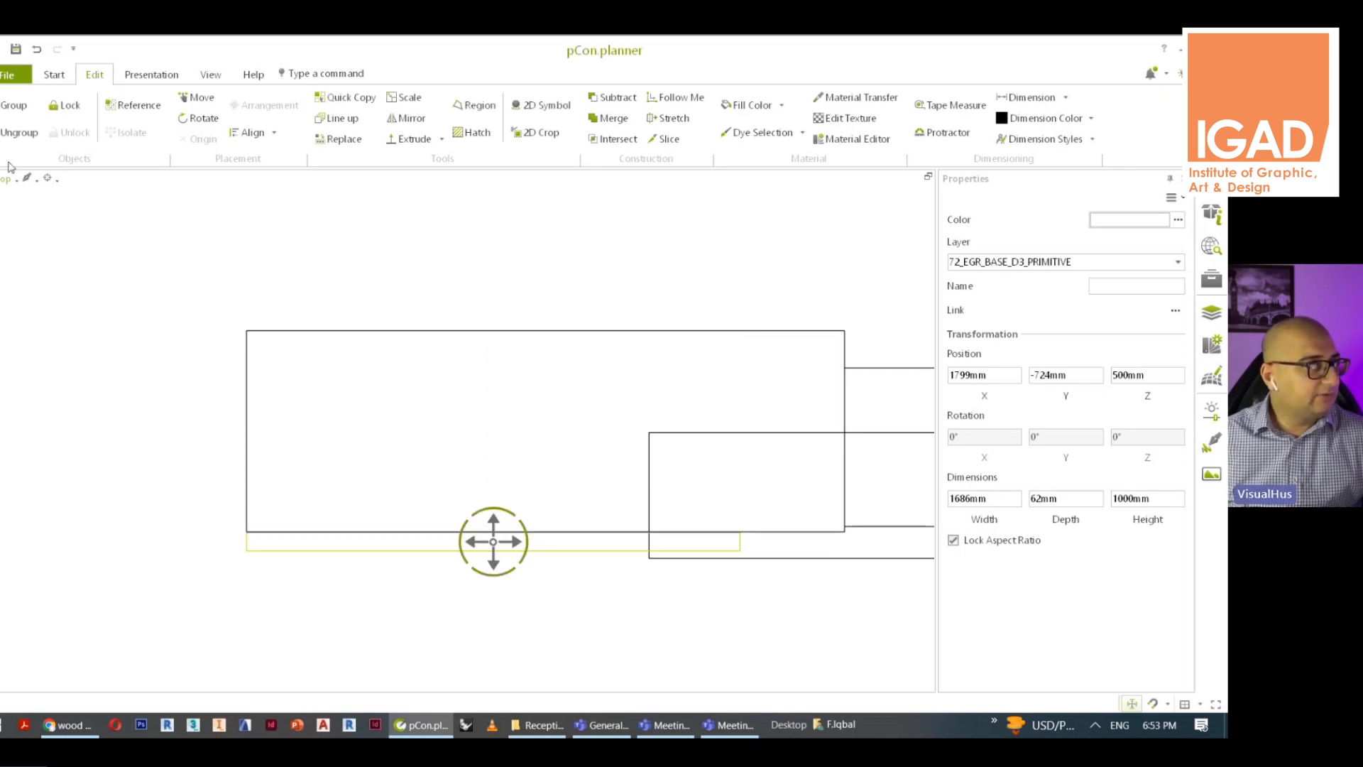
Show the desk with its front panel in the perspective view and change the display to shaded
left_click(10, 185)
left_click(35, 194)
left_click(736, 477)
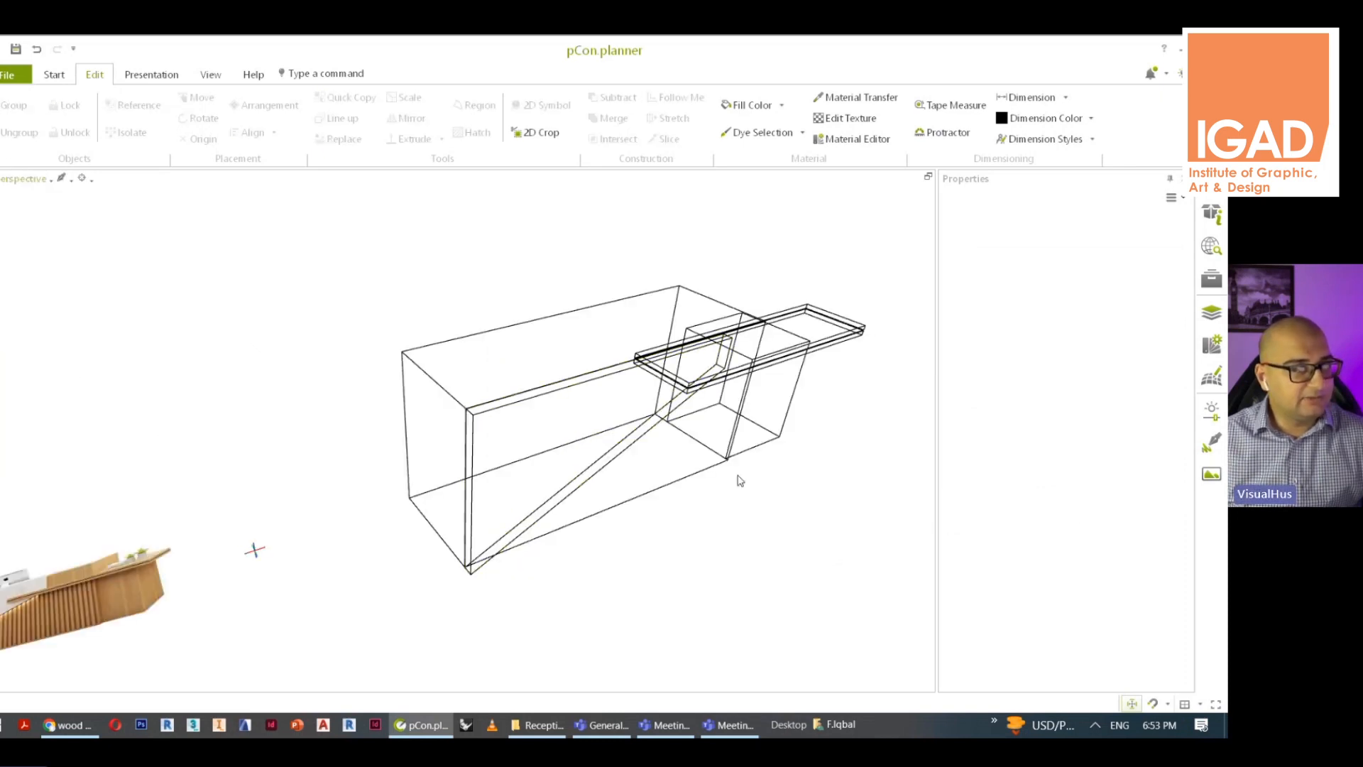
middle_click_drag(757, 428, 619, 453)
left_click(210, 75)
left_click(132, 105)
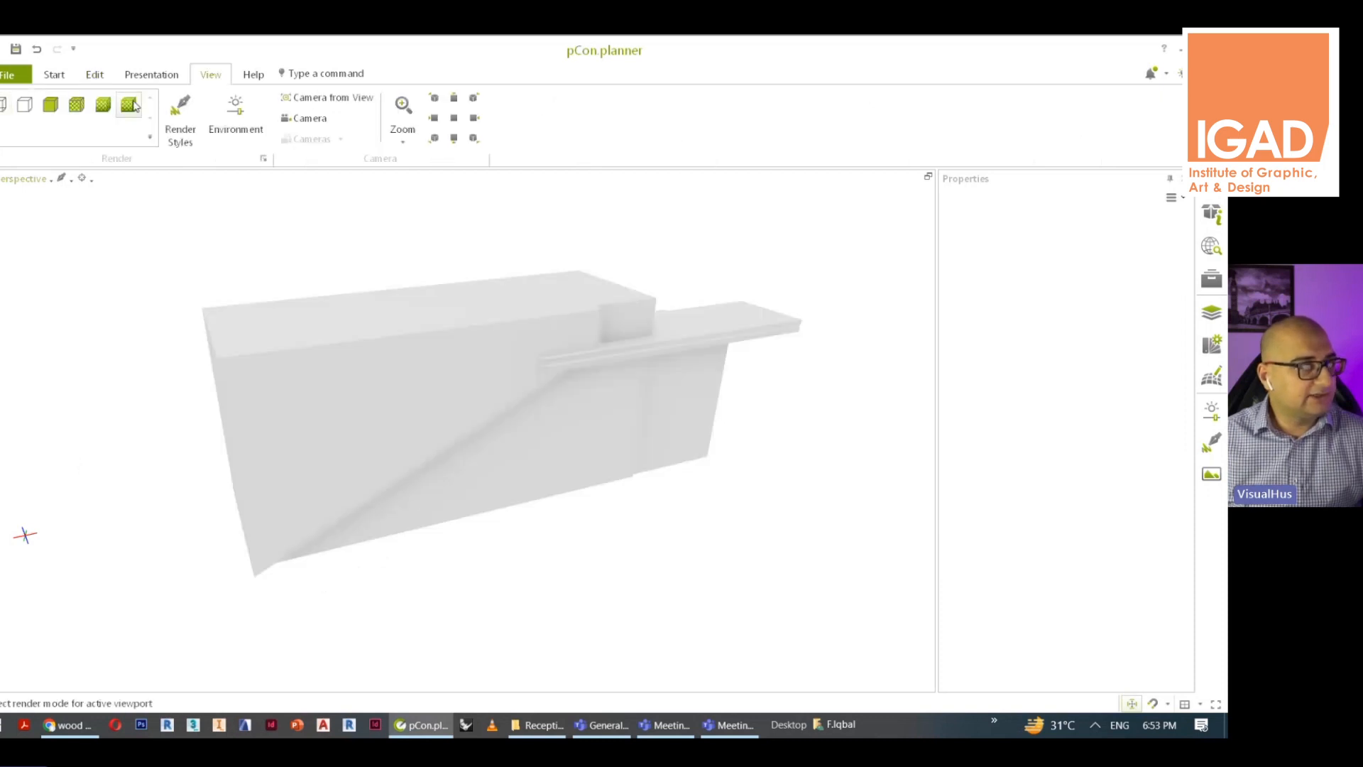
Apply the marble image from the reception folder in File Explorer to the diagonal front panel
left_click(543, 725)
left_click_drag(258, 242, 329, 416)
scroll(358, 376, "up", 2)
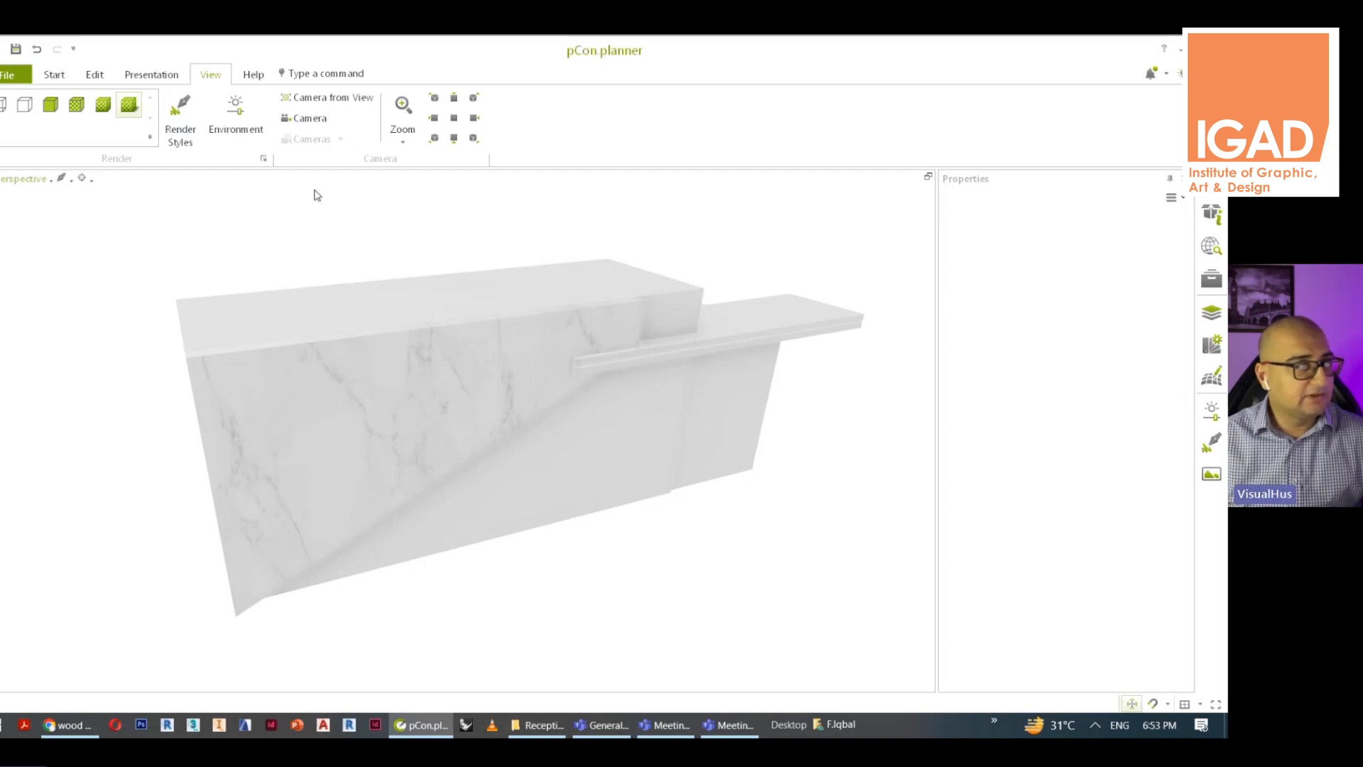
Apply the Spruce veneer from the online materials catalog to the desk's main body, side support and both countertop slabs
left_click(54, 74)
left_click(390, 106)
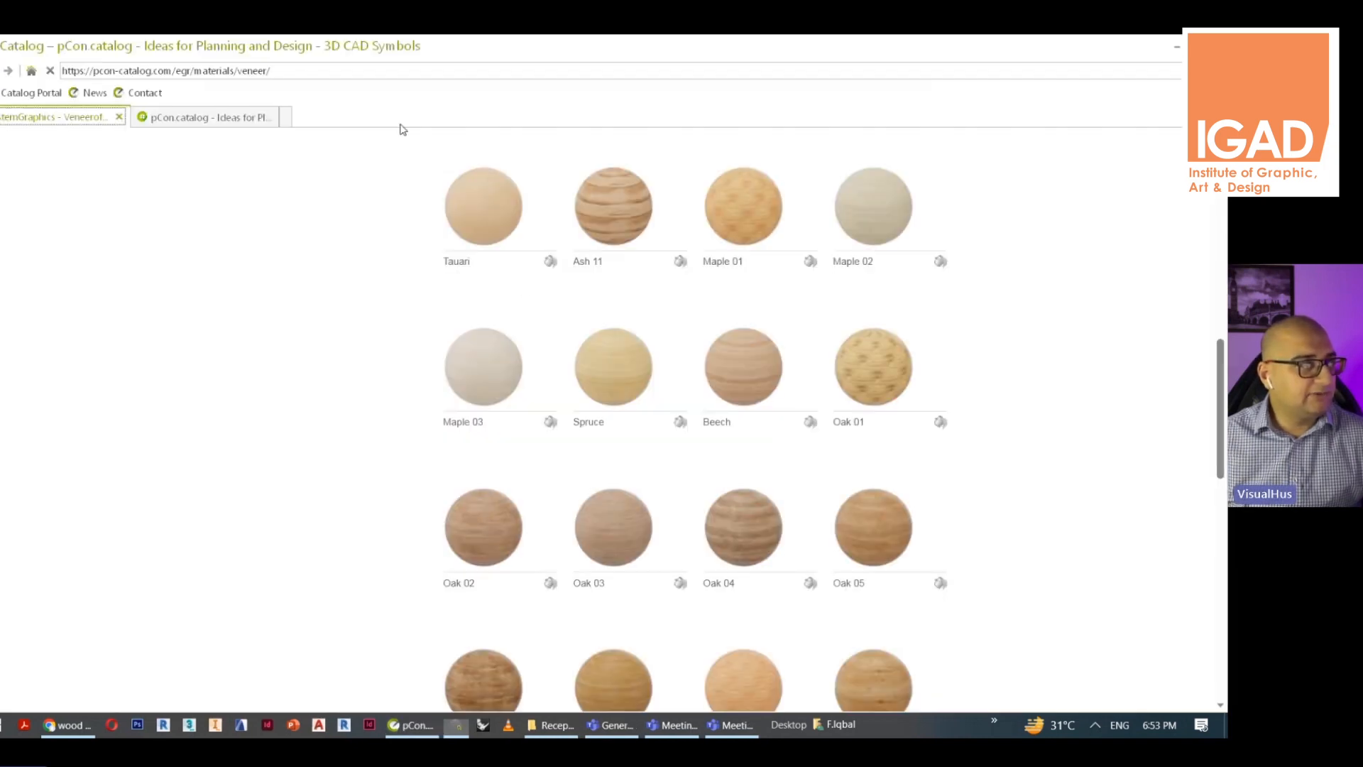
scroll(648, 462, "down", 1)
scroll(661, 428, "up", 1)
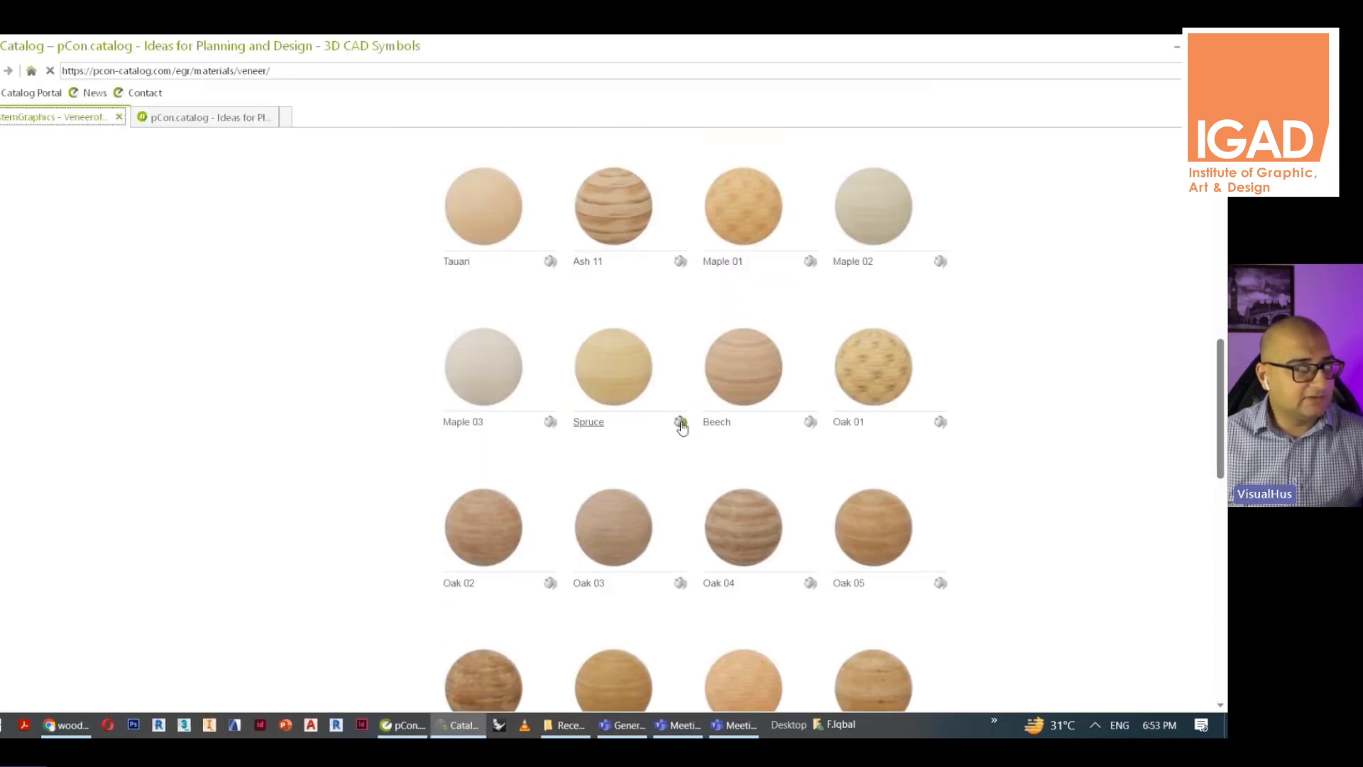
mouse_move(622, 448)
left_mouse_down()
mouse_move(523, 429)
mouse_move(610, 430)
left_mouse_up()
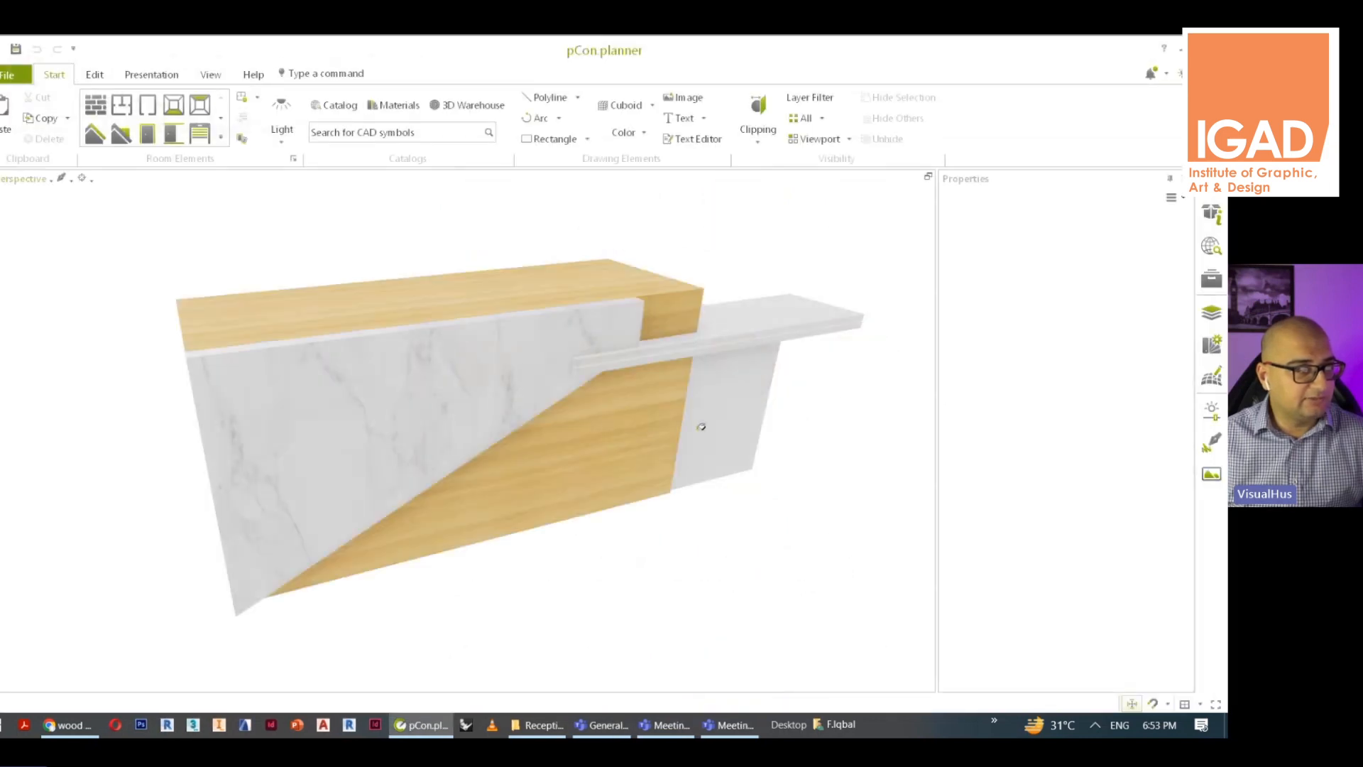
left_click(727, 408)
left_click(768, 307)
left_click(757, 338)
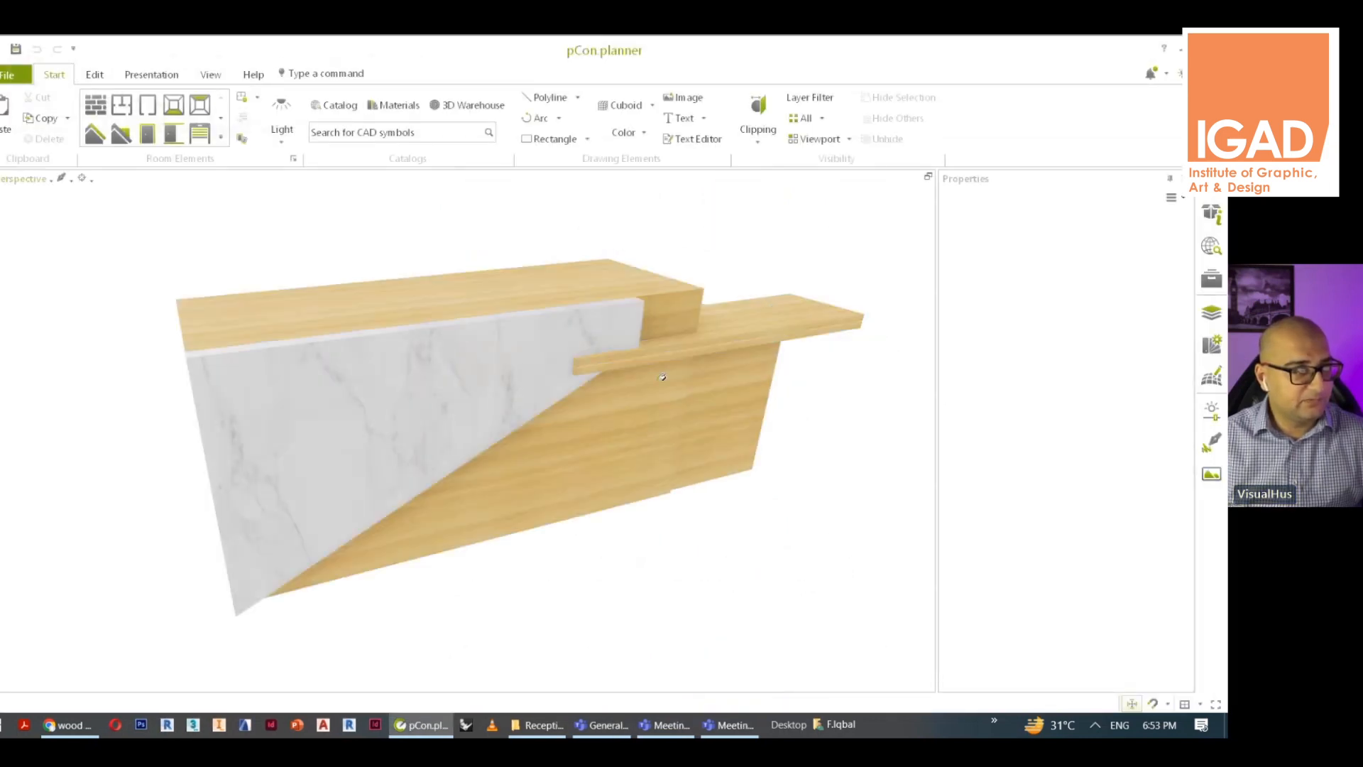
middle_click_drag(656, 375, 651, 363)
key("Escape")
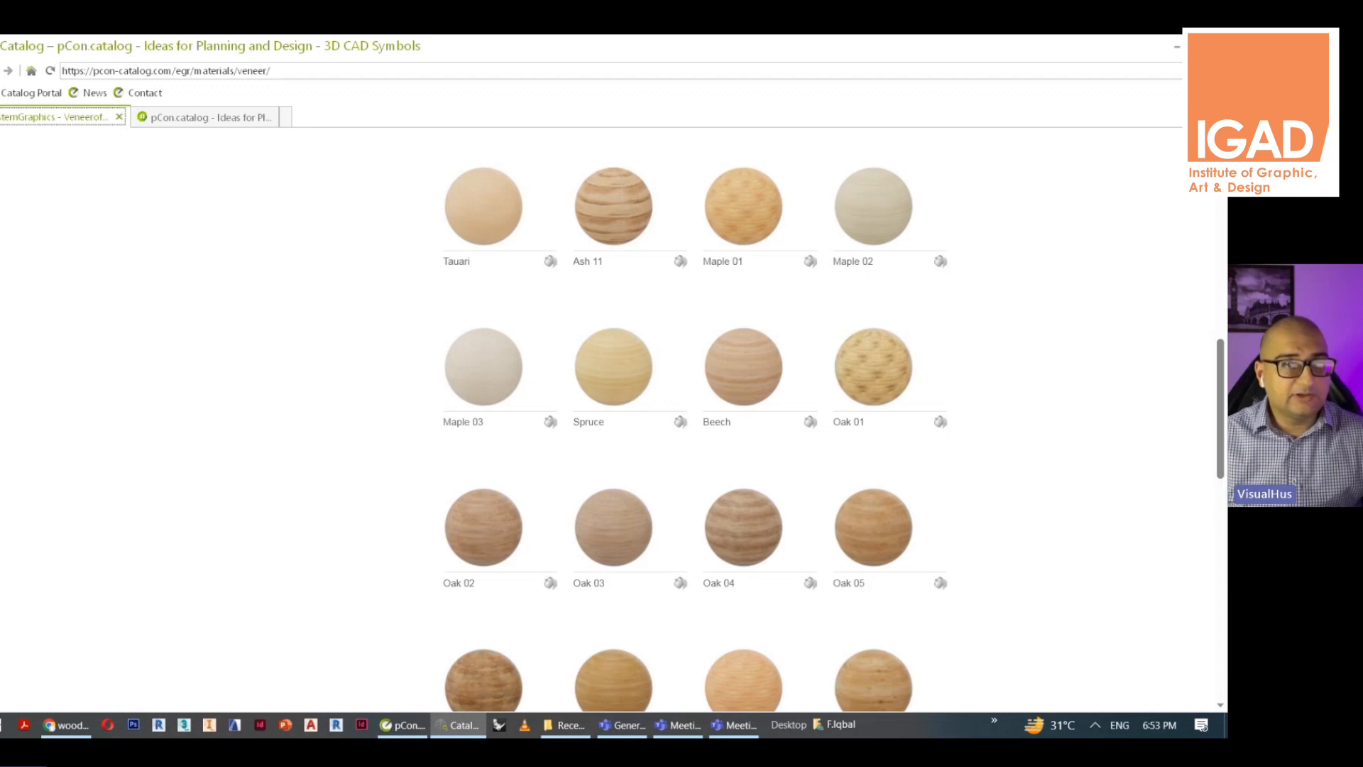
key("Escape")
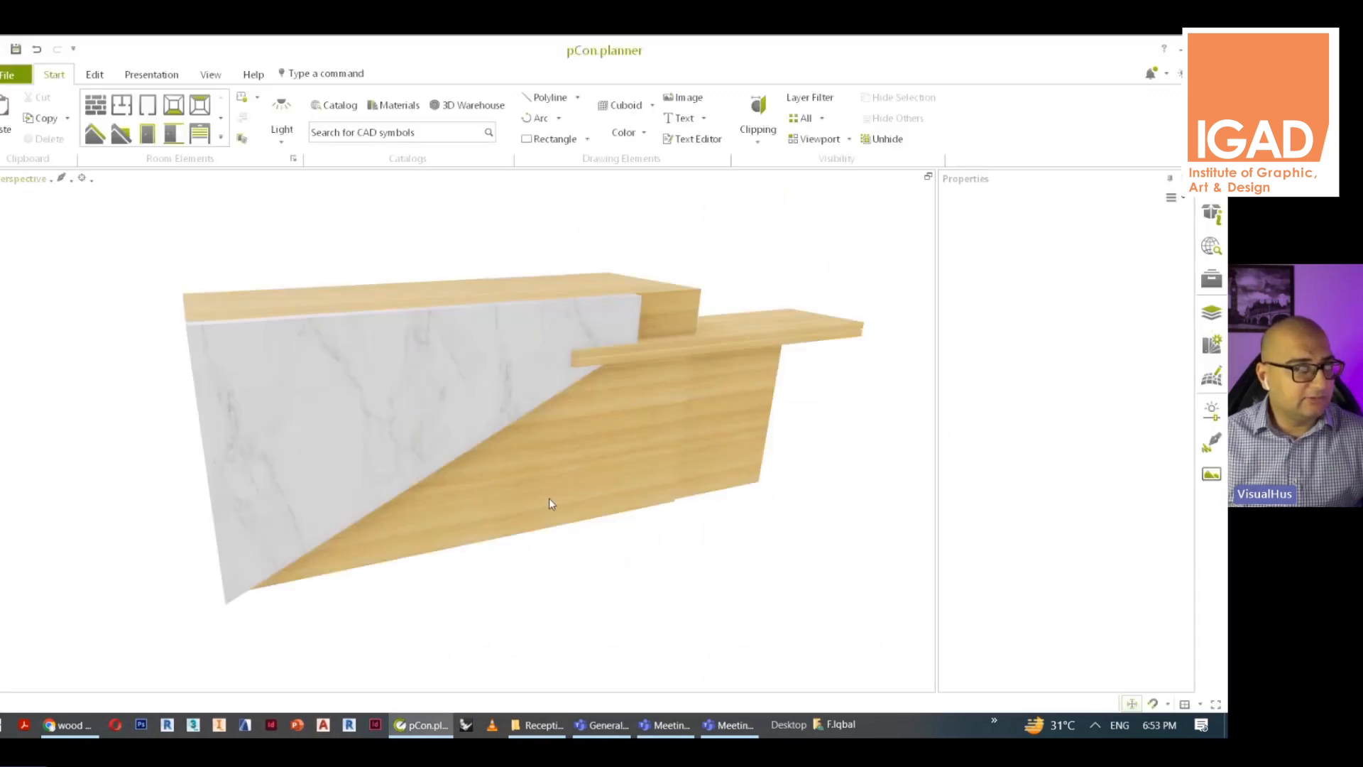
In the Material Editor, set the texture rotation of Veneer spruce 01 to 90°
left_click(1222, 384)
left_click(656, 234)
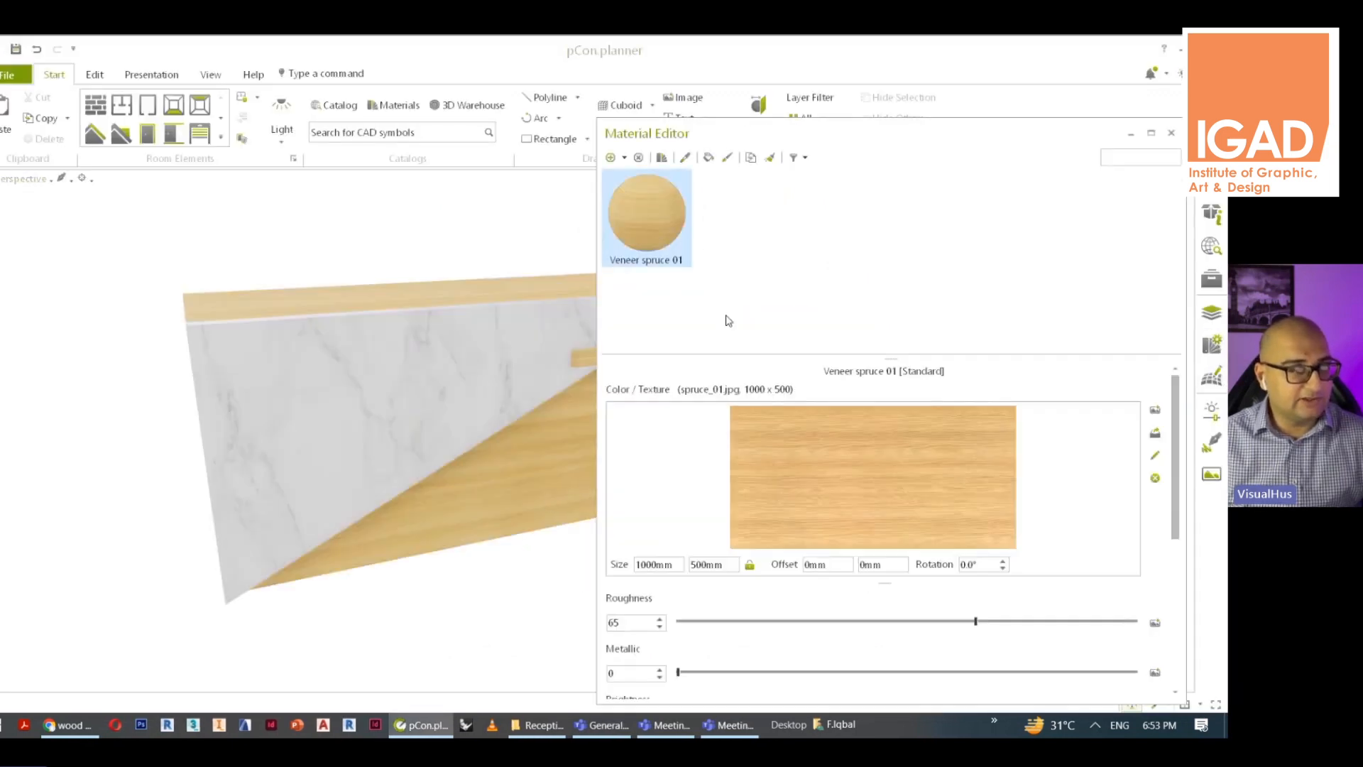
right_click_drag(548, 460, 496, 527)
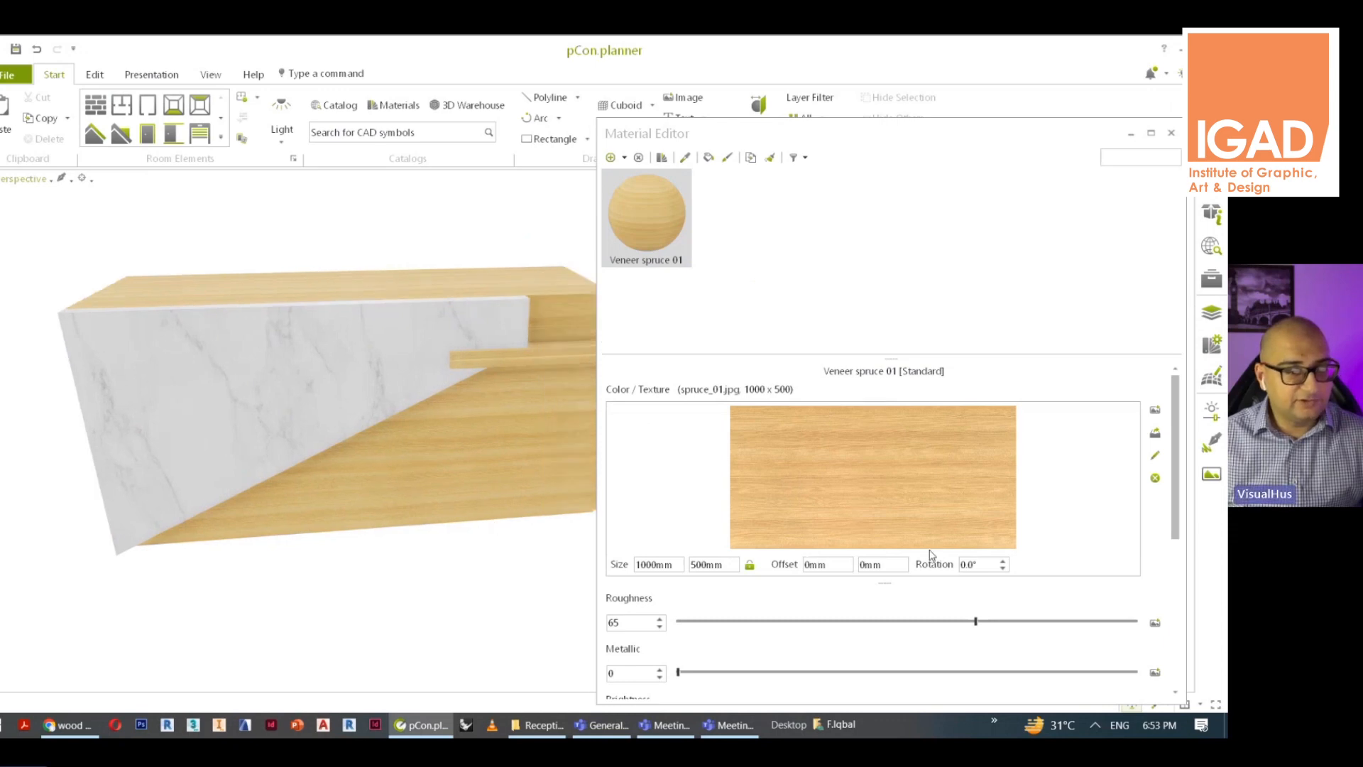
left_click(973, 565)
type("90")
key("Return")
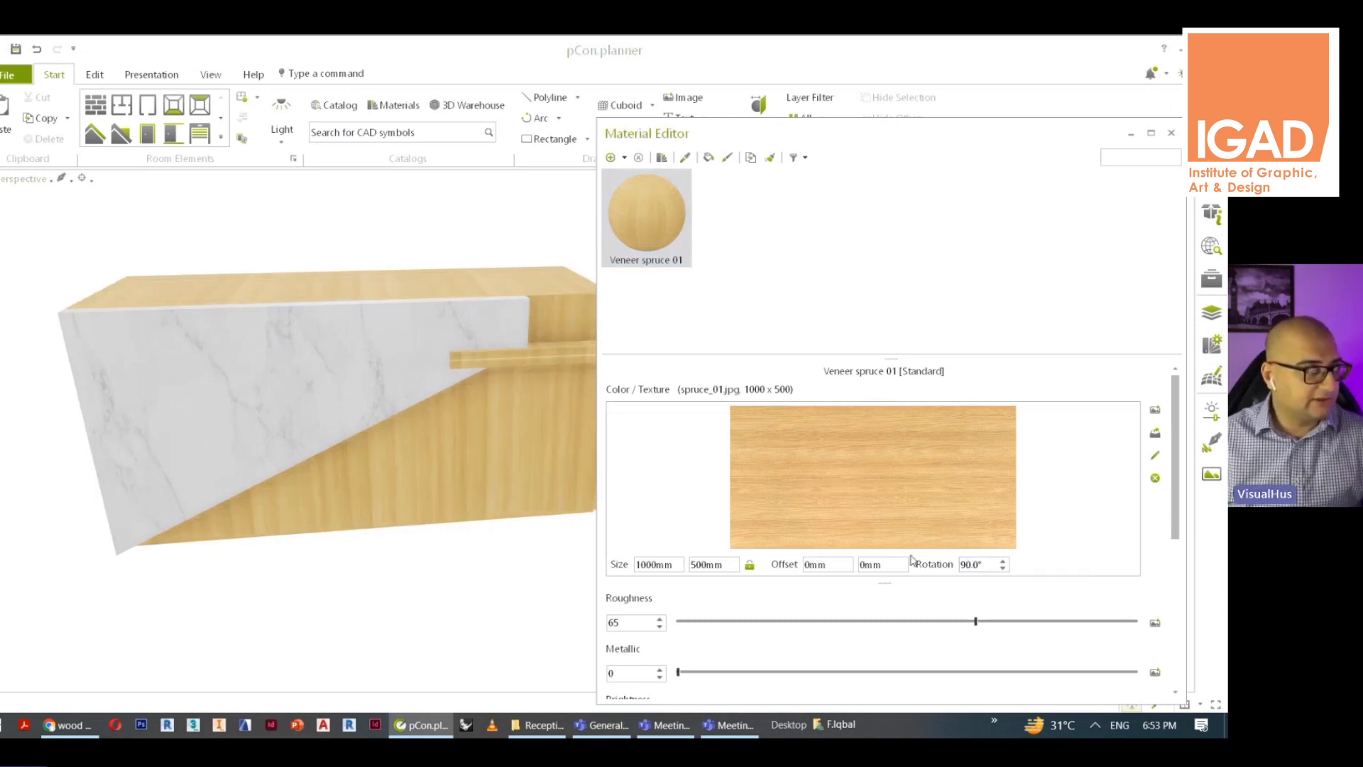
Create a new material and sample its color from the desk's wood front, giving #CFB36C
left_click_drag(801, 132, 809, 401)
right_click_drag(684, 420, 612, 410)
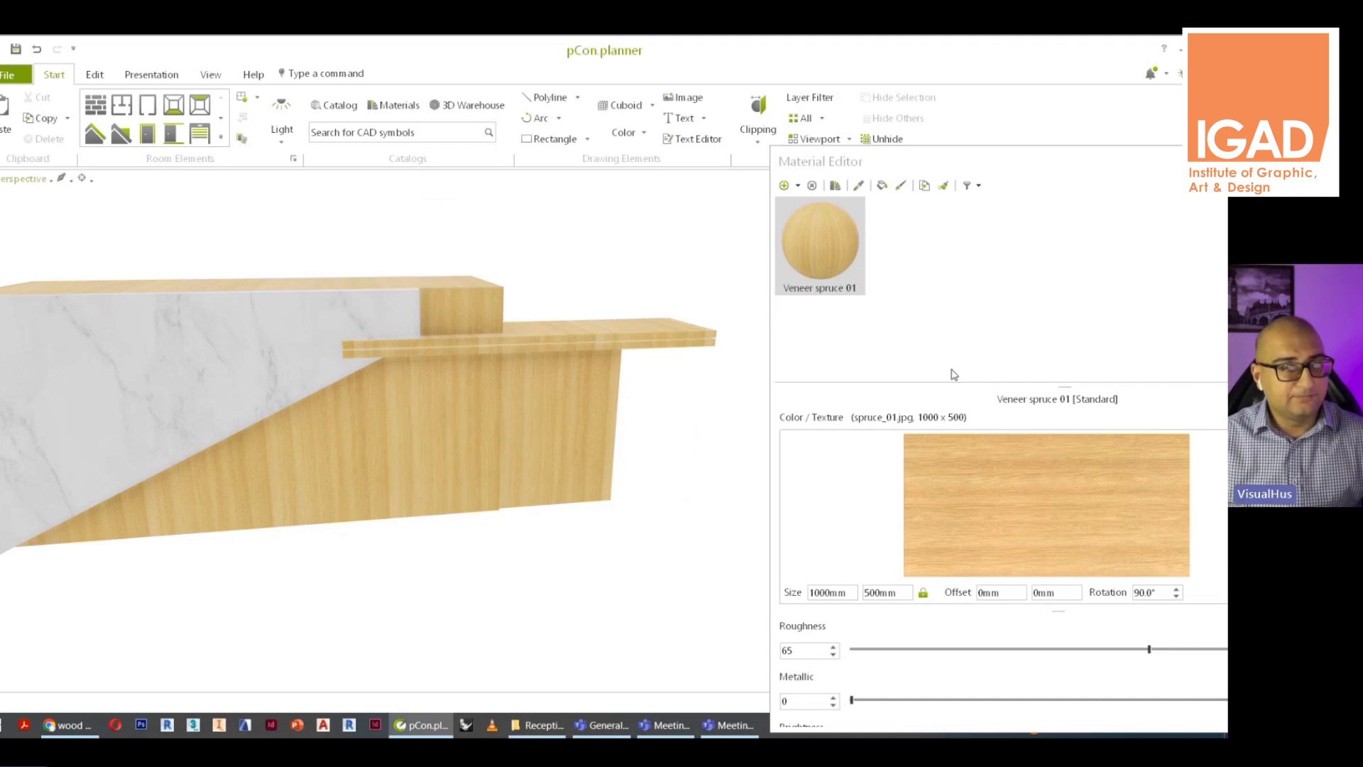
left_click(784, 185)
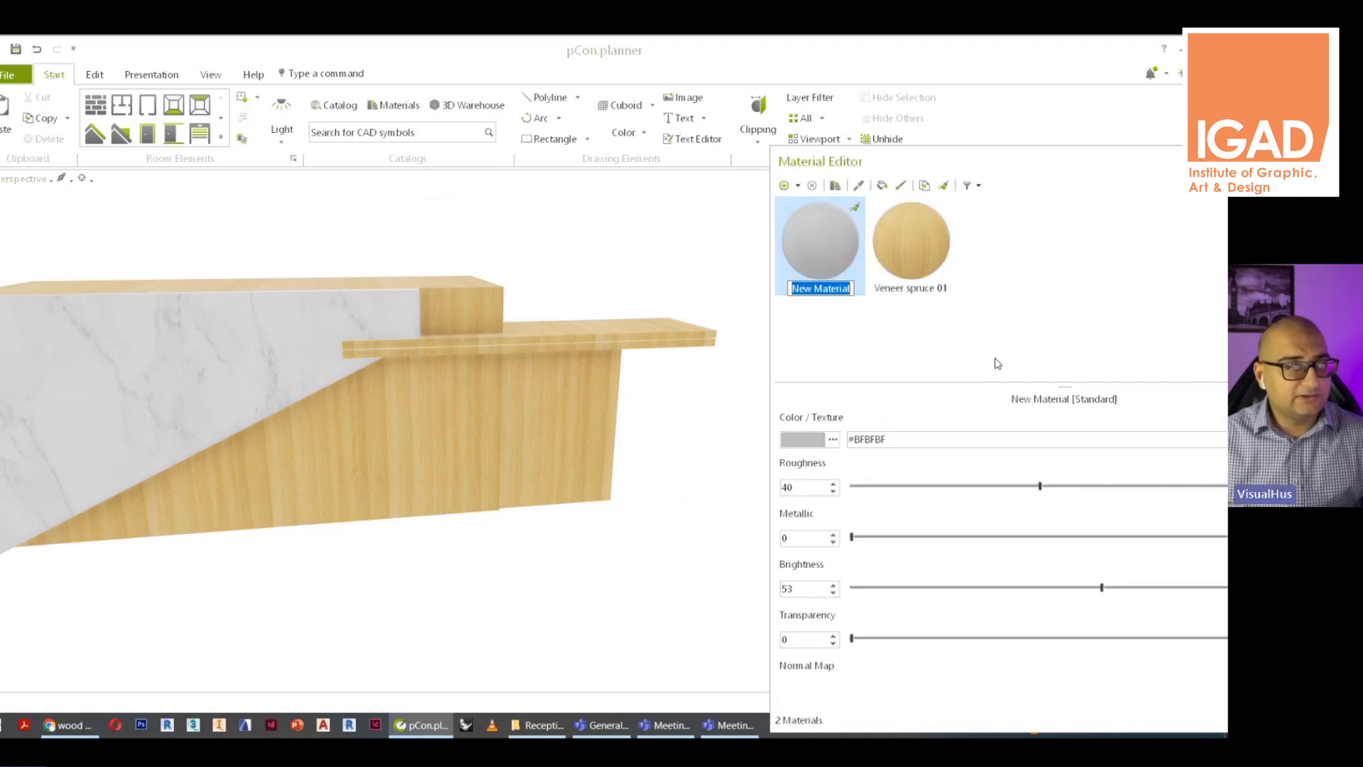
left_click(802, 439)
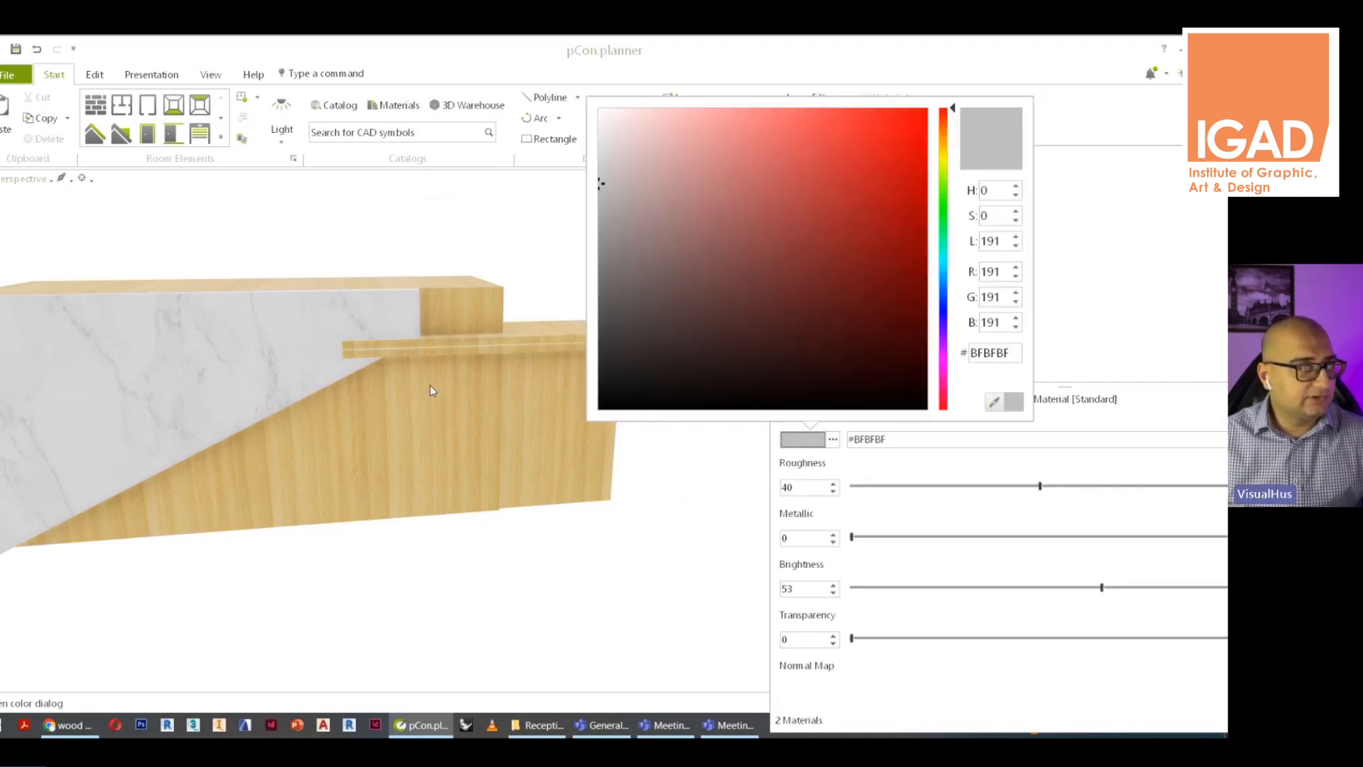
left_click(994, 401)
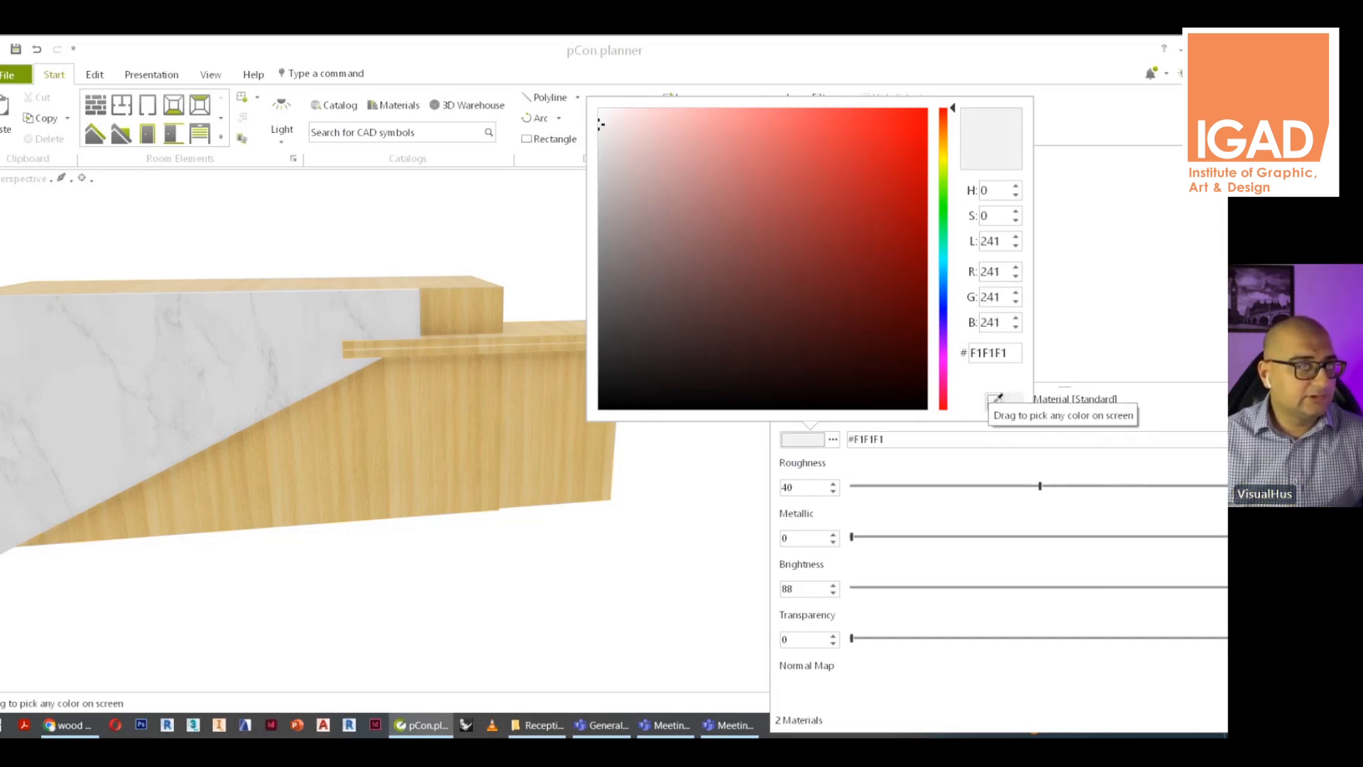
left_click(994, 401)
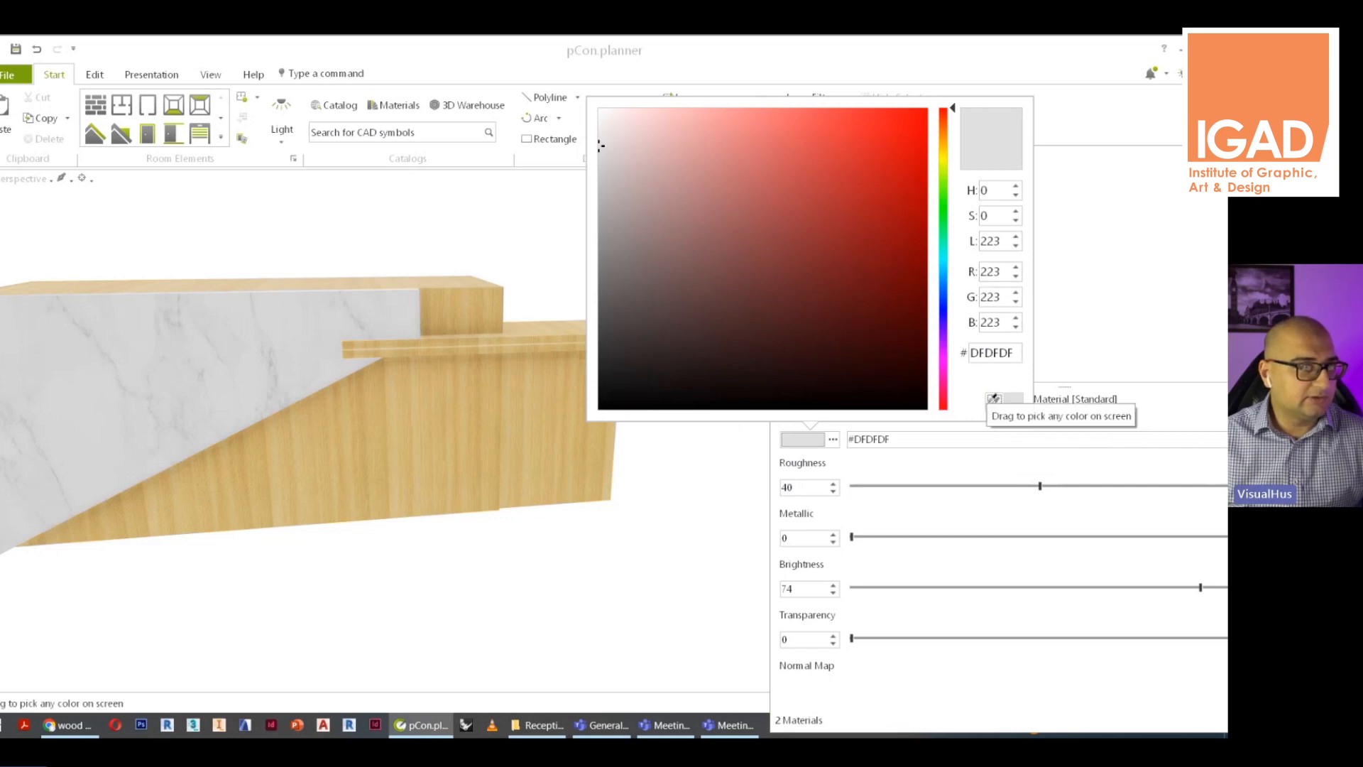
left_click_drag(994, 401, 488, 429)
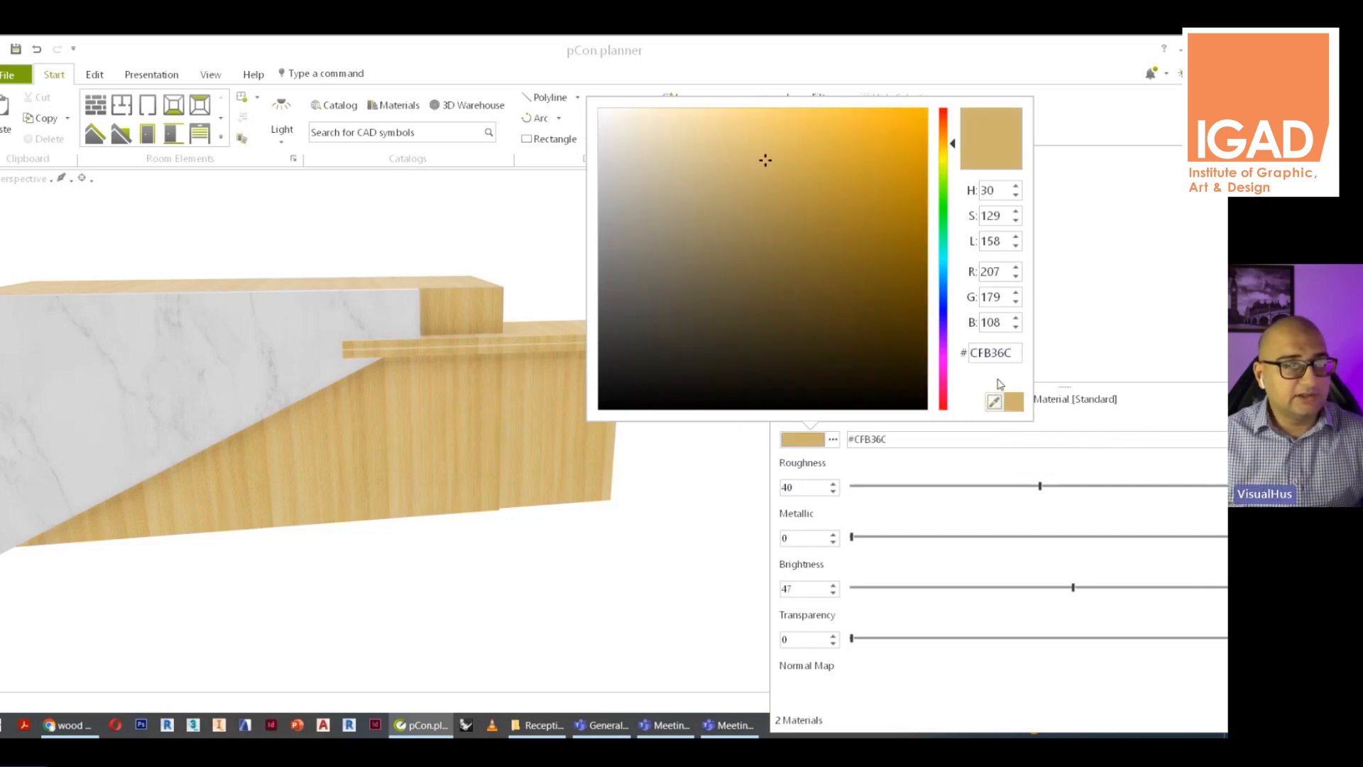
left_click(1050, 365)
Apply the new #CFB36C material to the slabs of the overhanging lower countertop
left_click(826, 265)
left_click(901, 186)
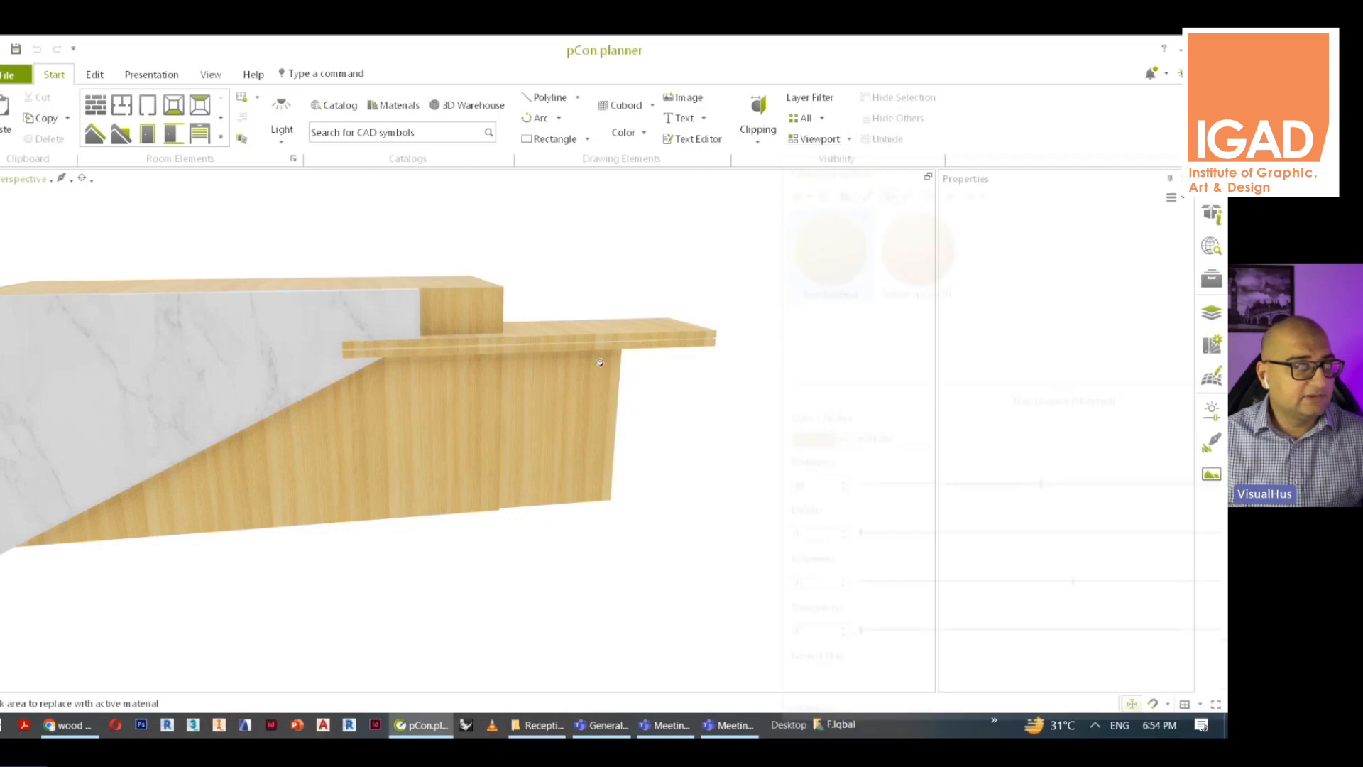
scroll(560, 360, "down", 2)
key("Escape")
scroll(386, 451, "down", 2)
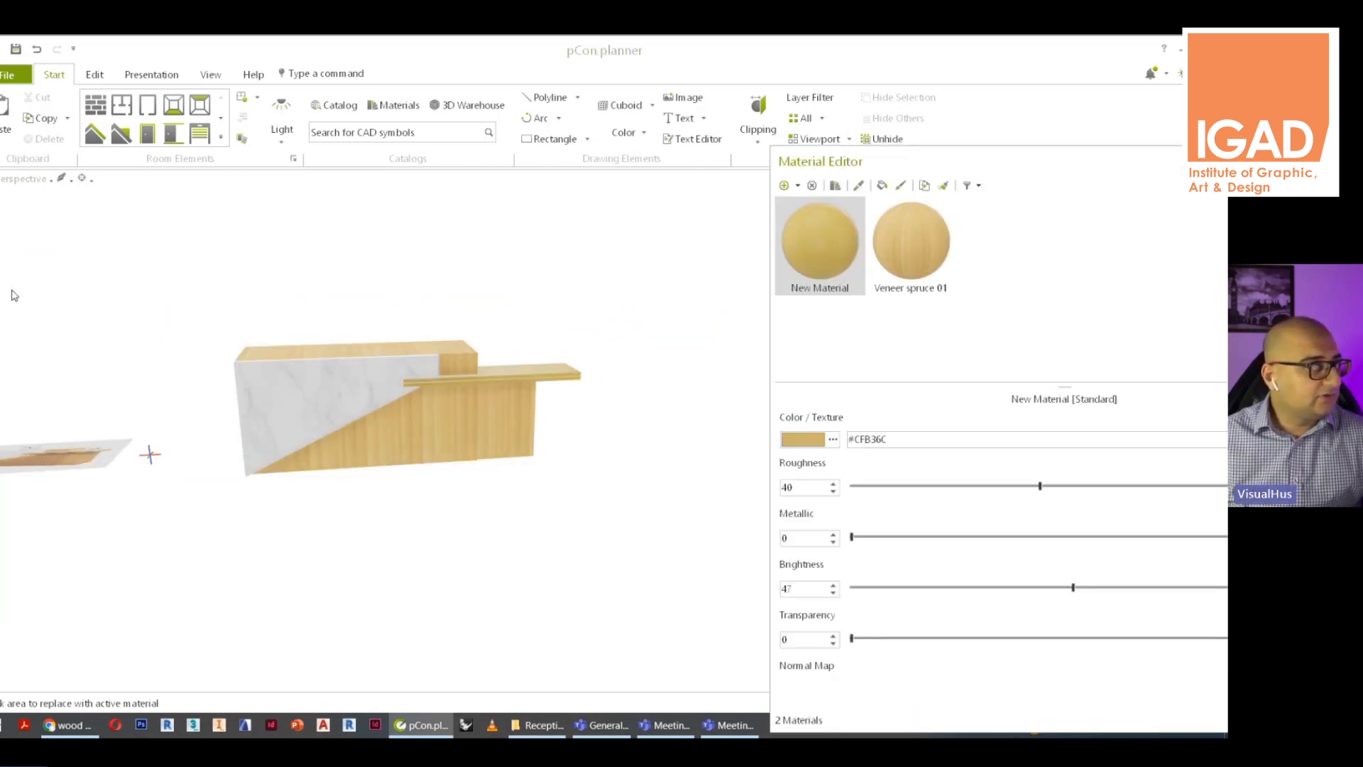
scroll(266, 423, "up", 4)
middle_click_drag(373, 403, 219, 439)
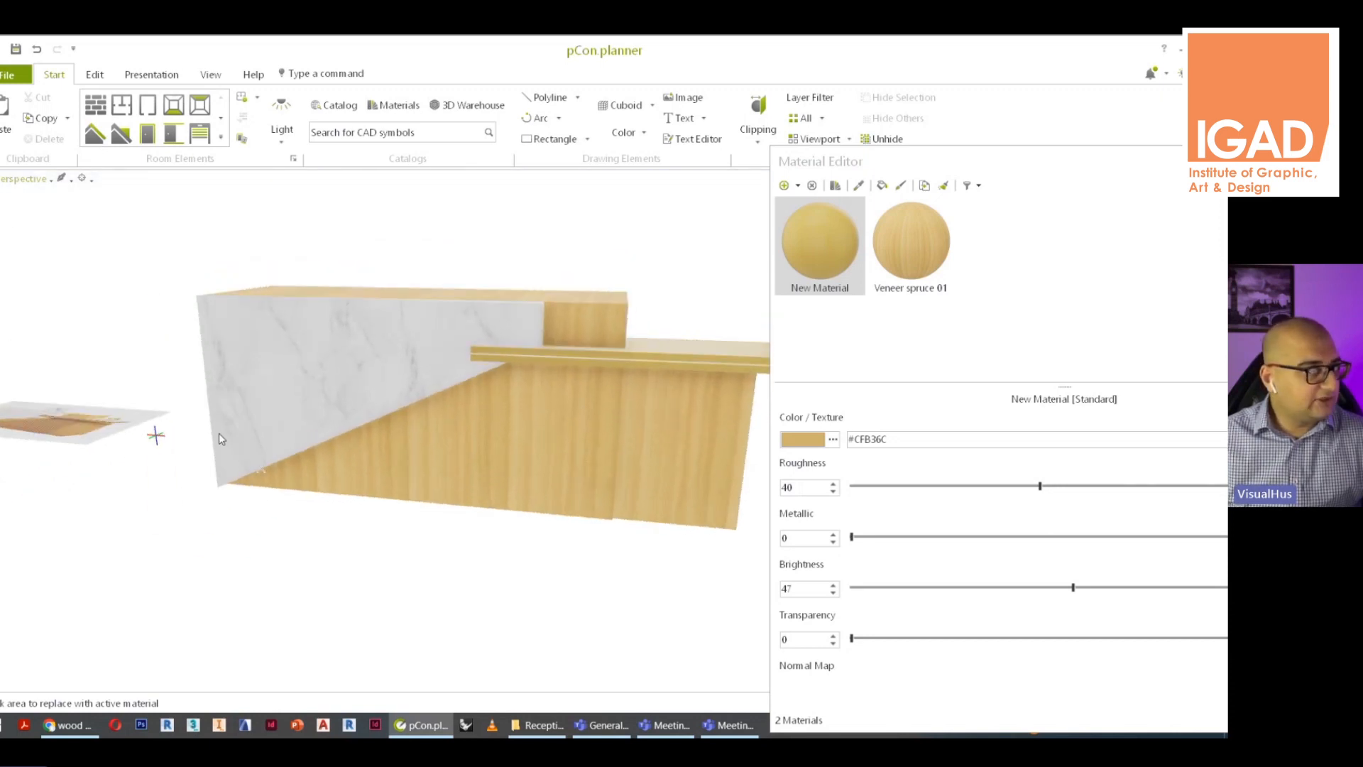
In the top view, examine the wooden slats in the reference image and close the Material Editor
left_click(32, 178)
left_click(32, 257)
scroll(209, 388, "down", 6)
middle_click_drag(61, 368, 234, 414)
scroll(114, 396, "up", 6)
scroll(584, 463, "up", 3)
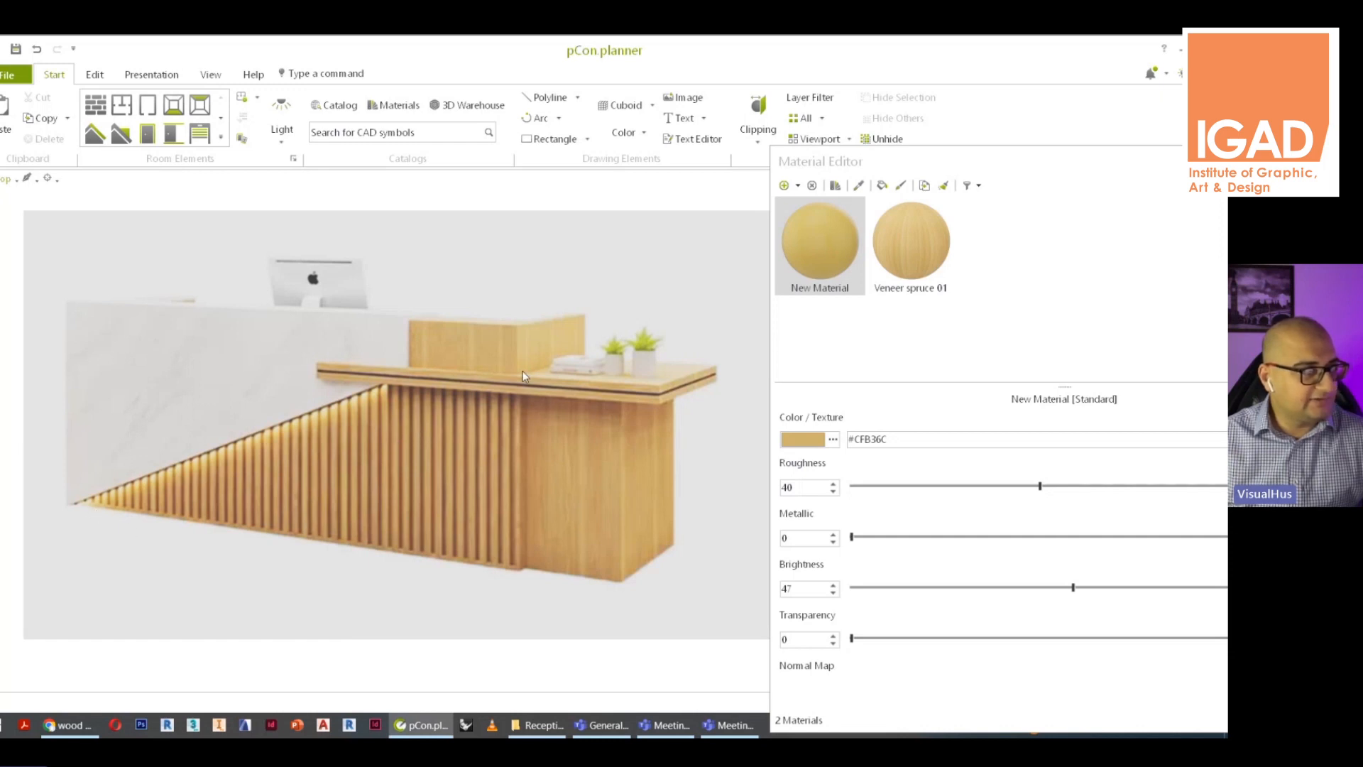
left_click_drag(1035, 169, 843, 199)
left_click(1153, 189)
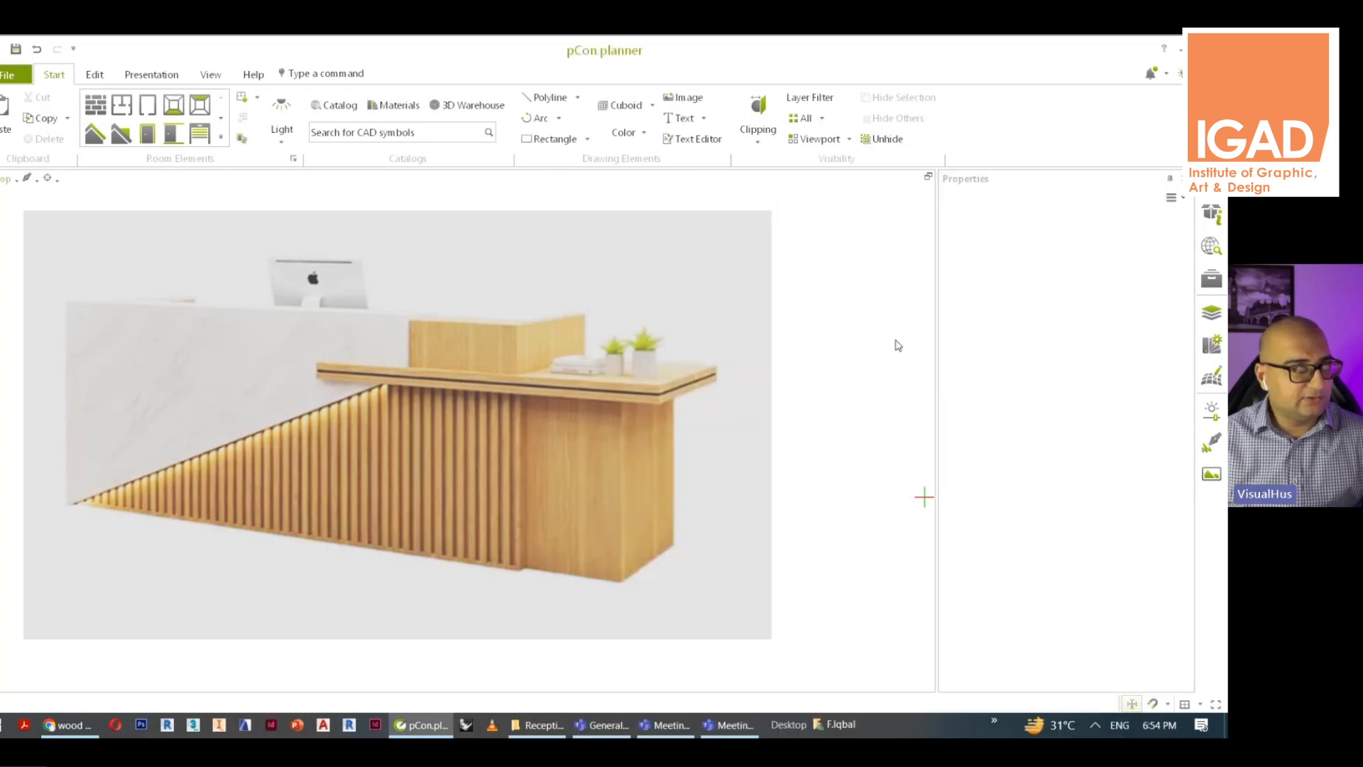
Show the desk model in the top view and change its display to wireframe
scroll(365, 348, "down", 3)
scroll(345, 399, "up", 8)
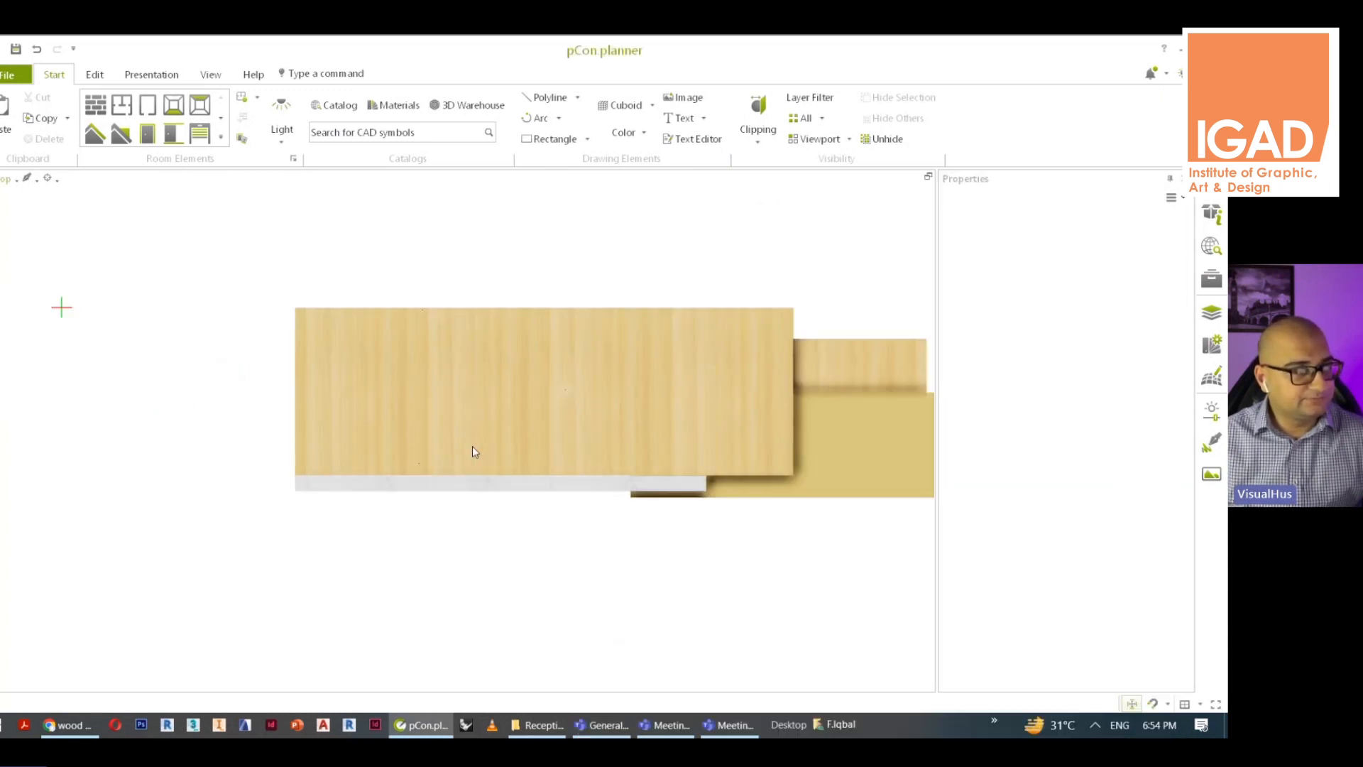
middle_click_drag(501, 463, 257, 438)
left_click(213, 75)
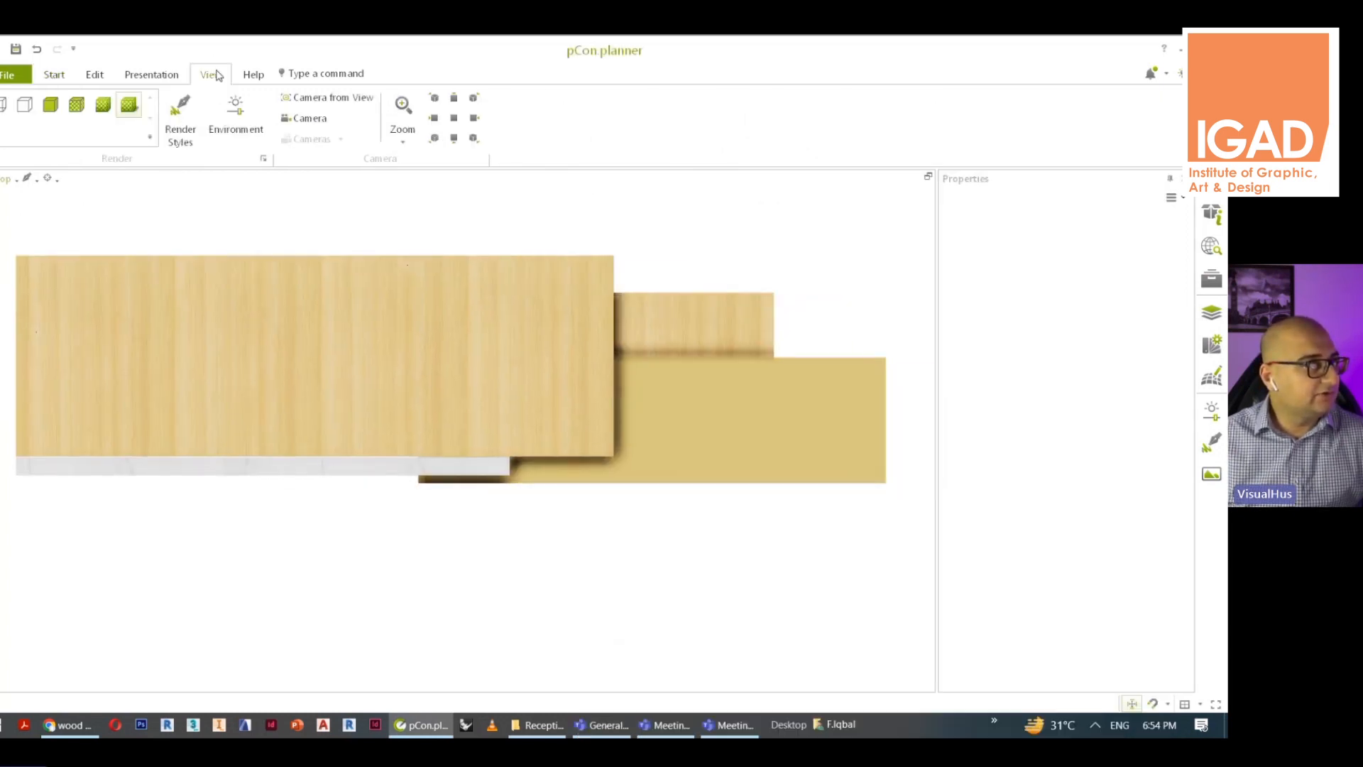
left_click(5, 107)
Move the lower countertop slab along Y to -540 mm, aligning its front edge with the marble panel's front face
scroll(353, 493, "down", 3)
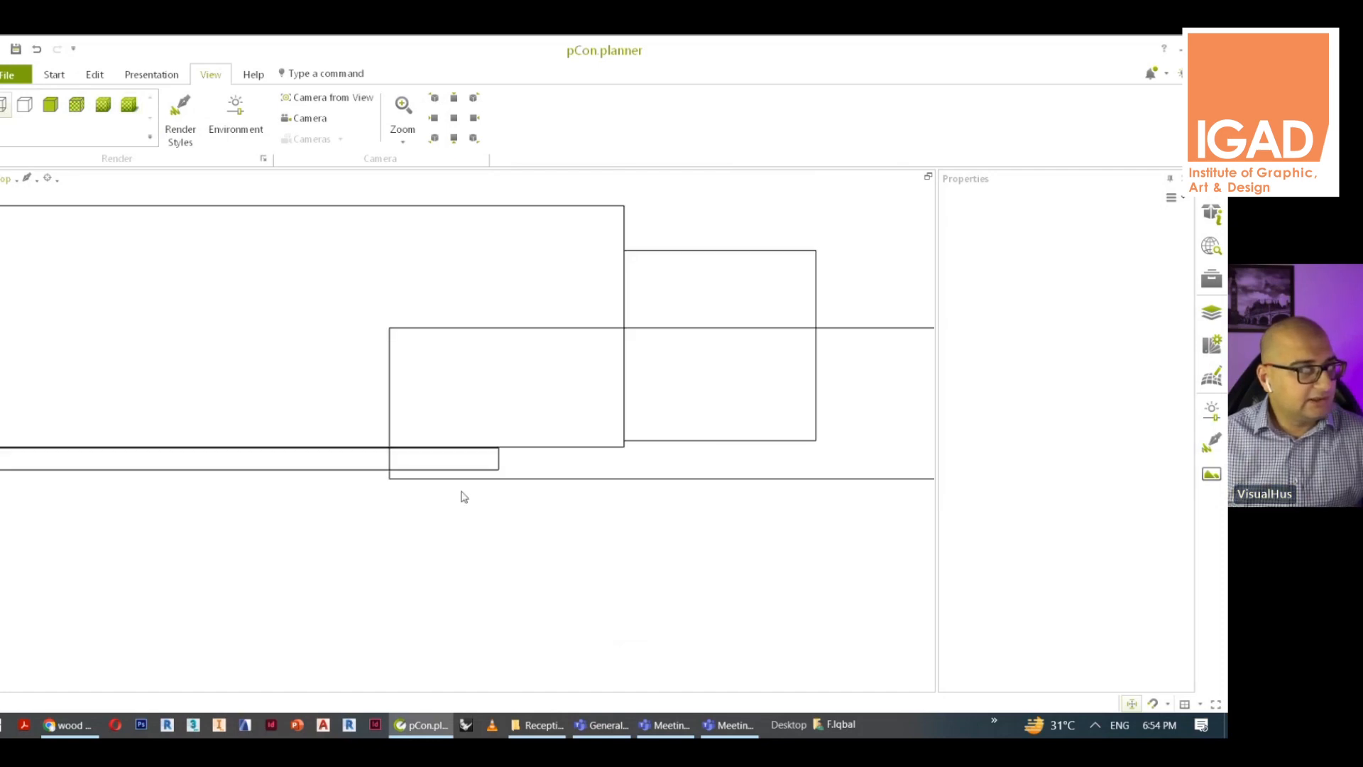
scroll(359, 490, "up", 2)
left_click(317, 460)
scroll(340, 470, "up", 3)
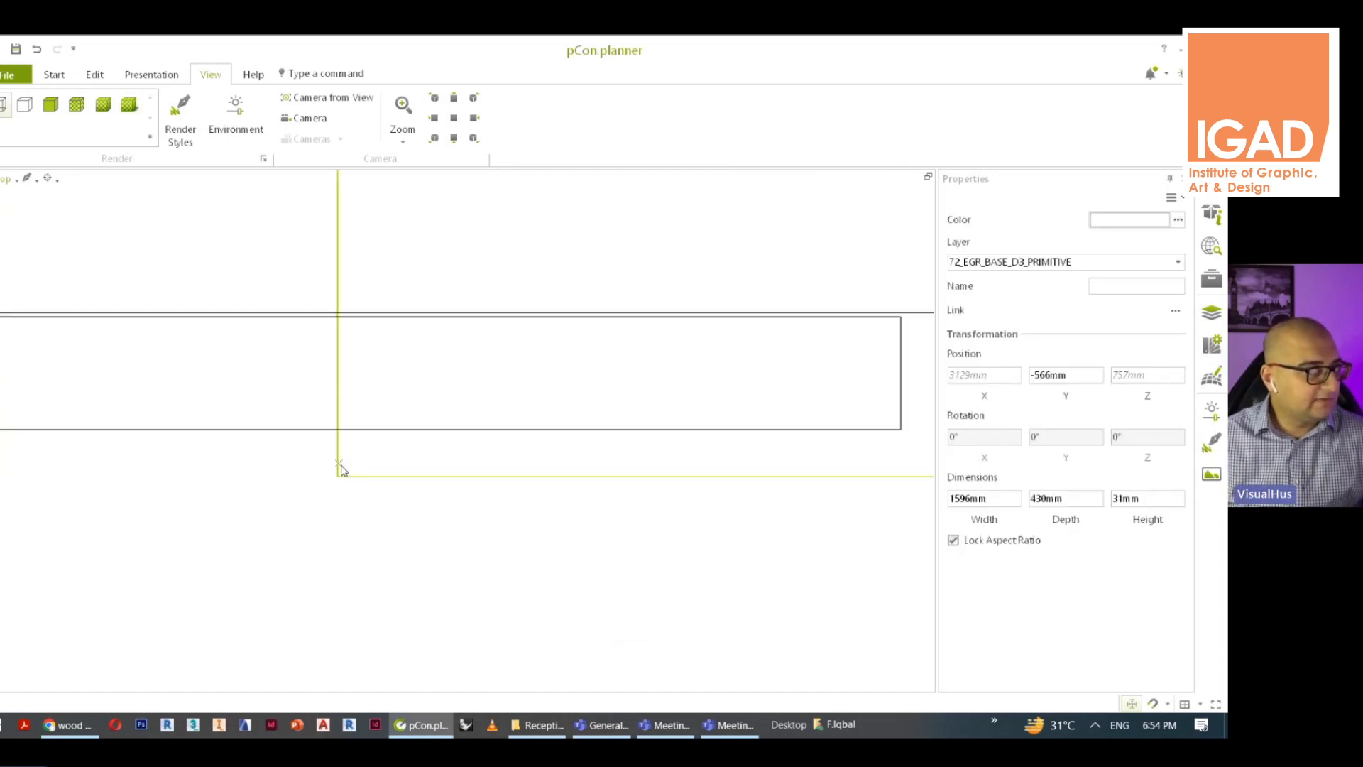
left_click(339, 477)
left_click(338, 429)
scroll(354, 468, "down", 5)
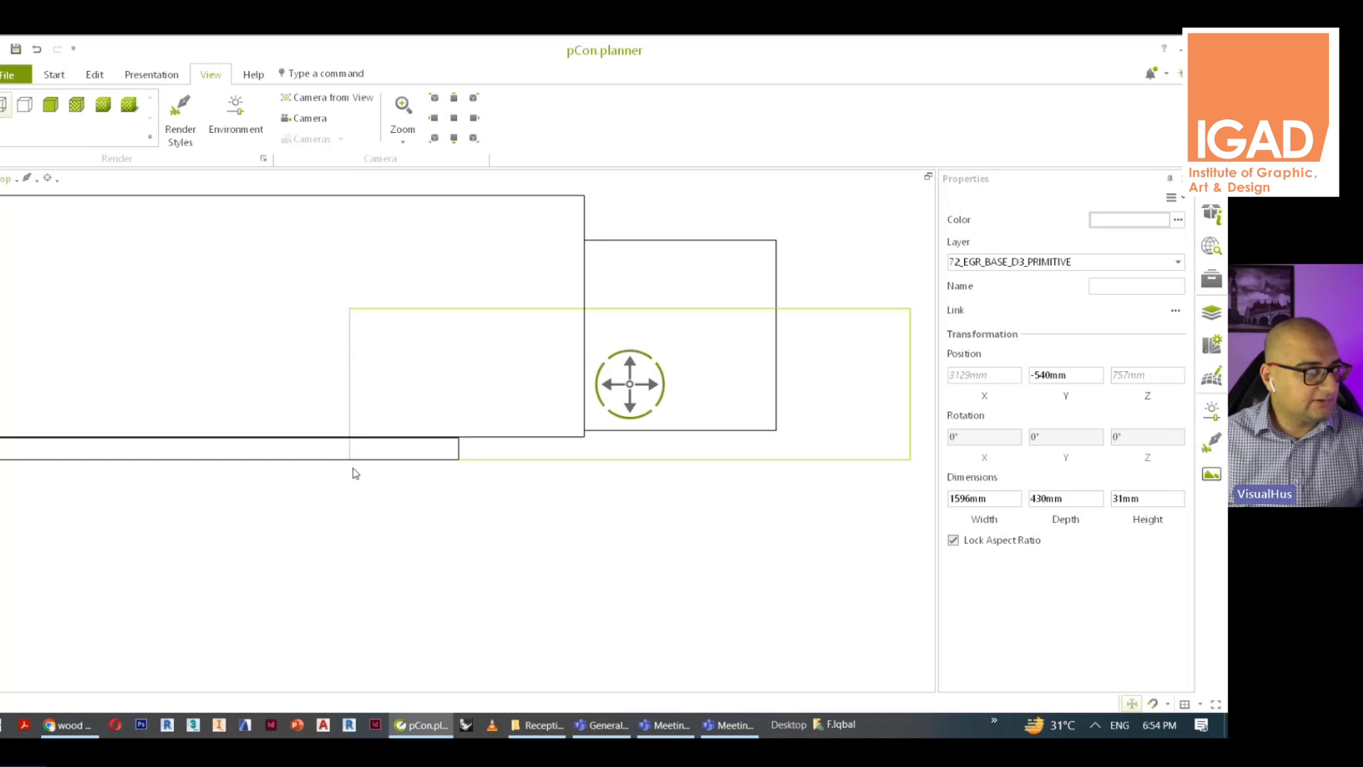
left_click(295, 512)
Draw a small, roughly square rectangle as a slat profile, starting on the main body's front edge near its marble end
scroll(262, 473, "up", 6)
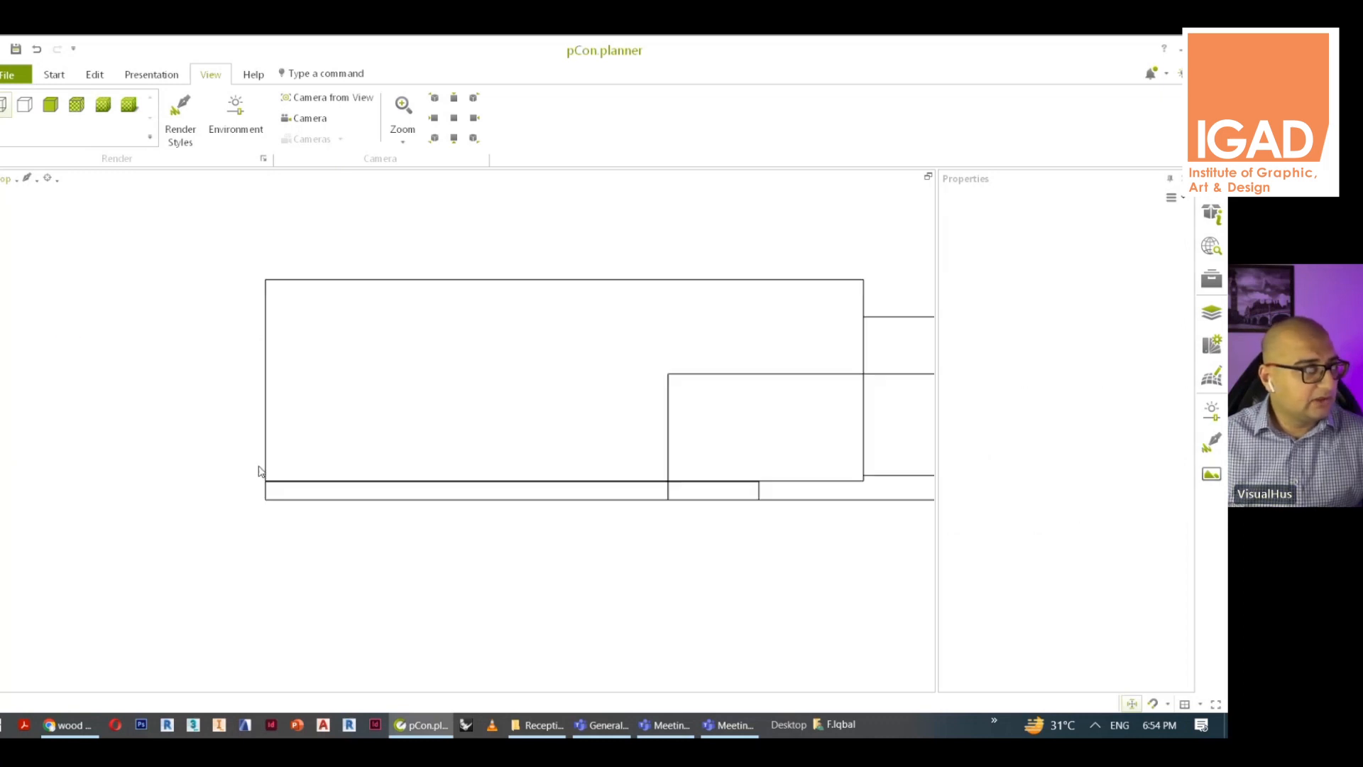
left_click(54, 74)
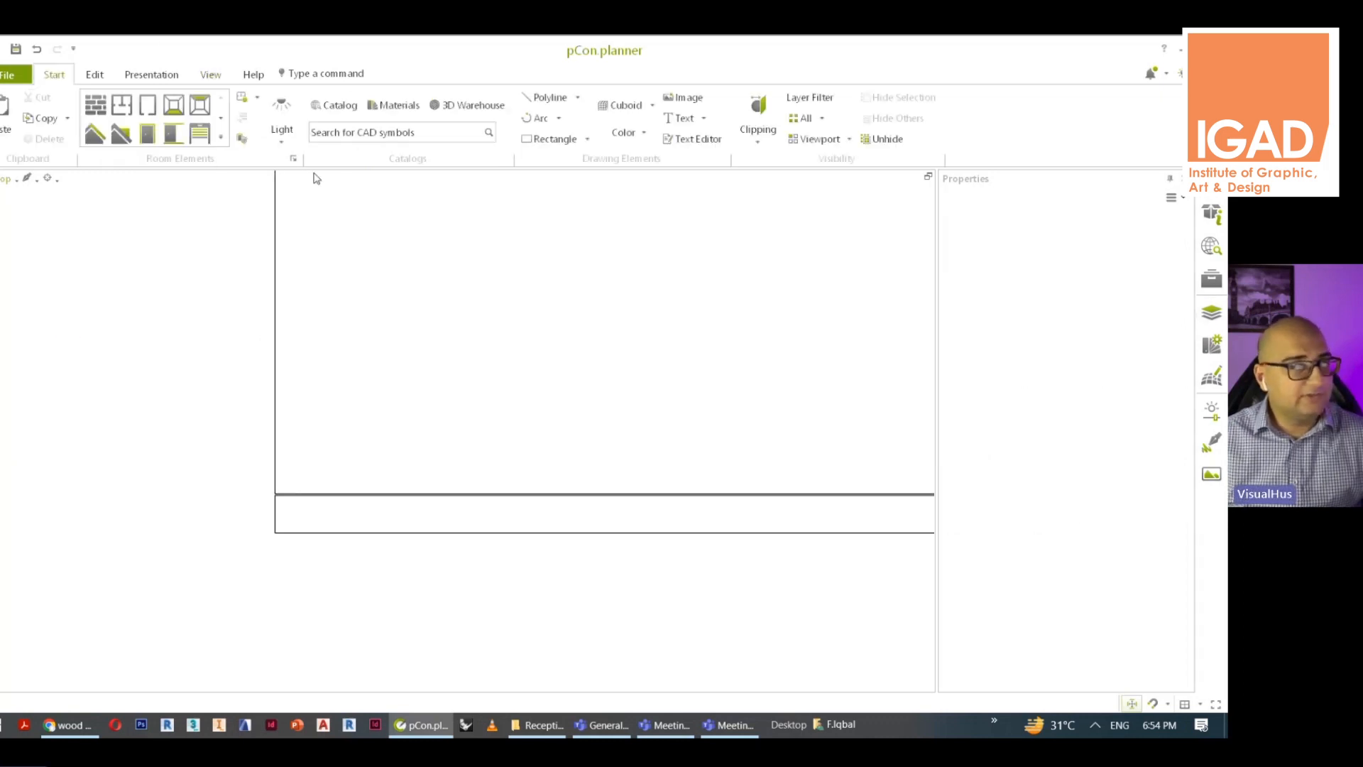
left_click(588, 144)
left_click(563, 158)
scroll(274, 504, "up", 4)
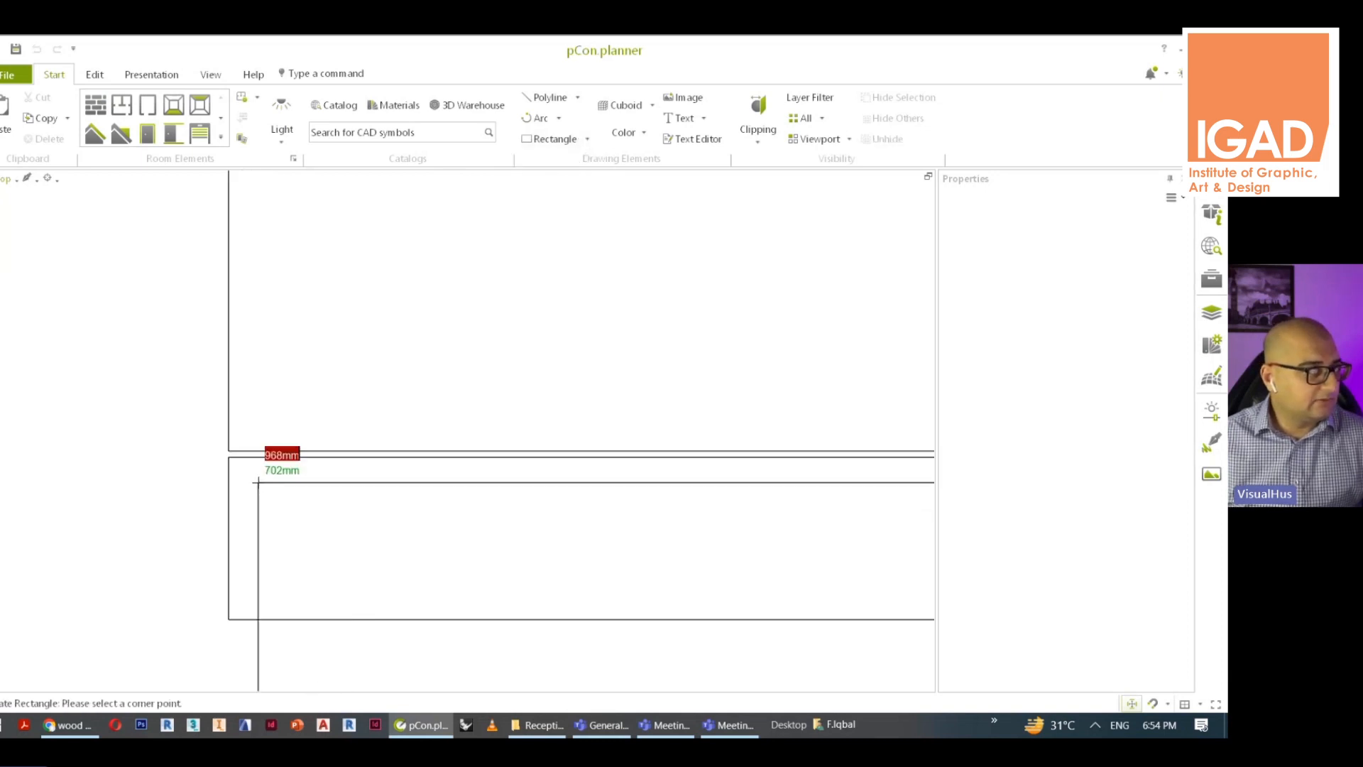
left_click(263, 452)
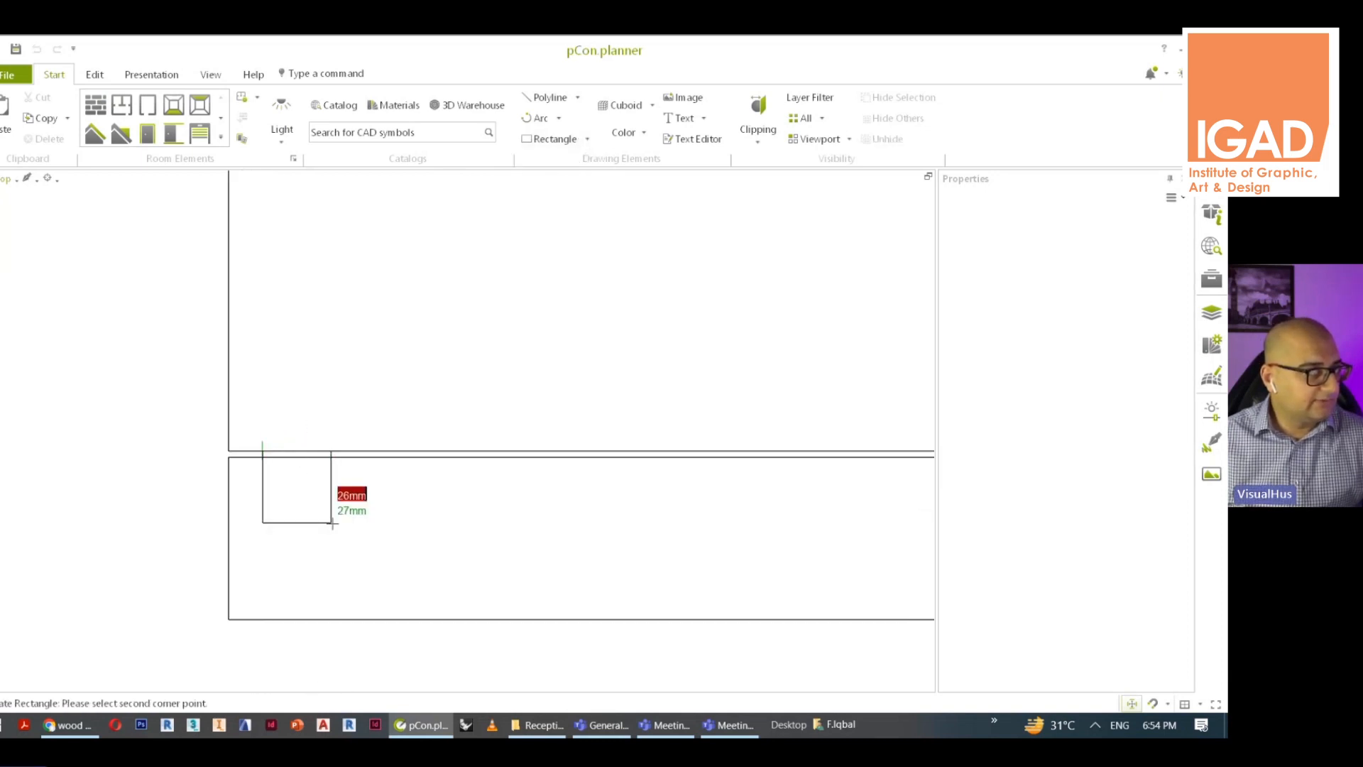
left_click(355, 537)
Move the slat profile sideways until it is flush with the end of the main body
scroll(334, 502, "up", 1)
left_click(319, 495)
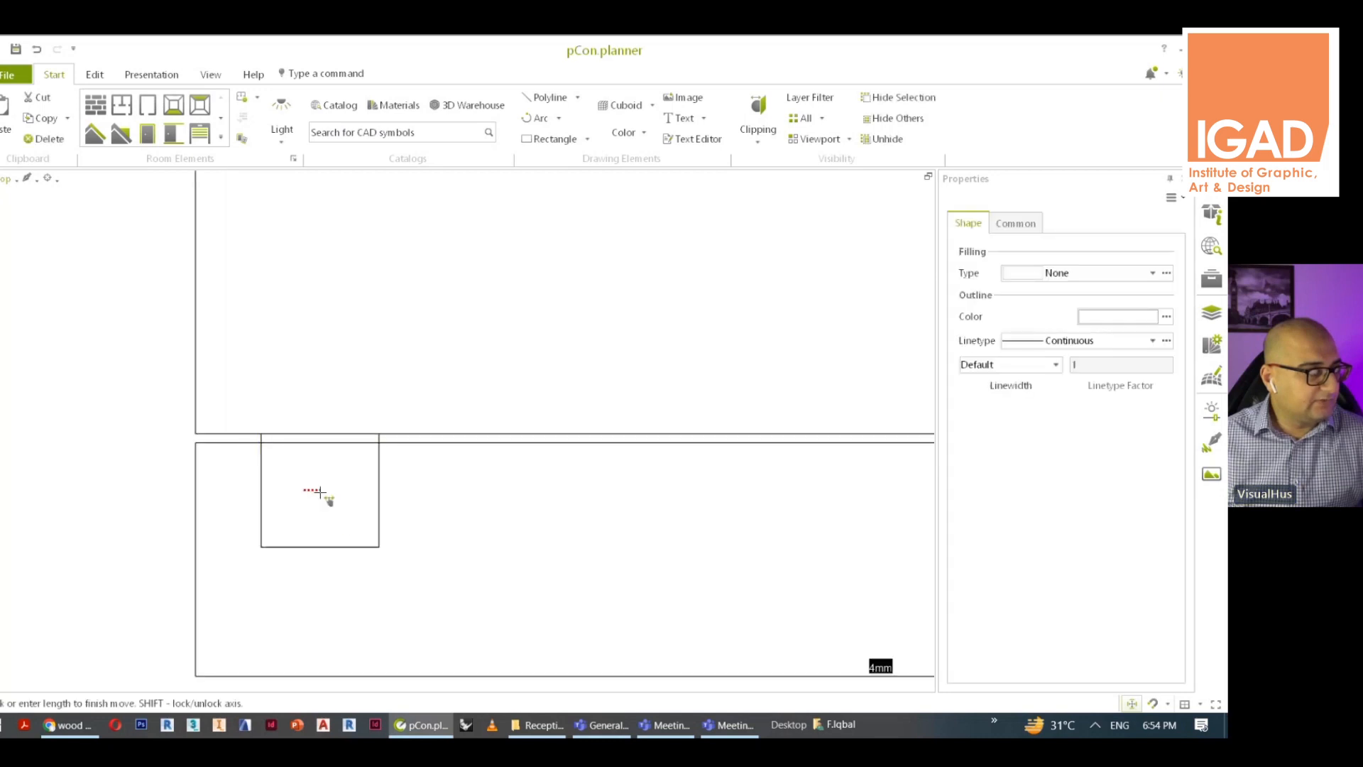
left_click(257, 499)
Copy the slat profile and place the copy beside it on the front edge, leaving a narrow gap
key("ctrl+c")
key("ctrl+v")
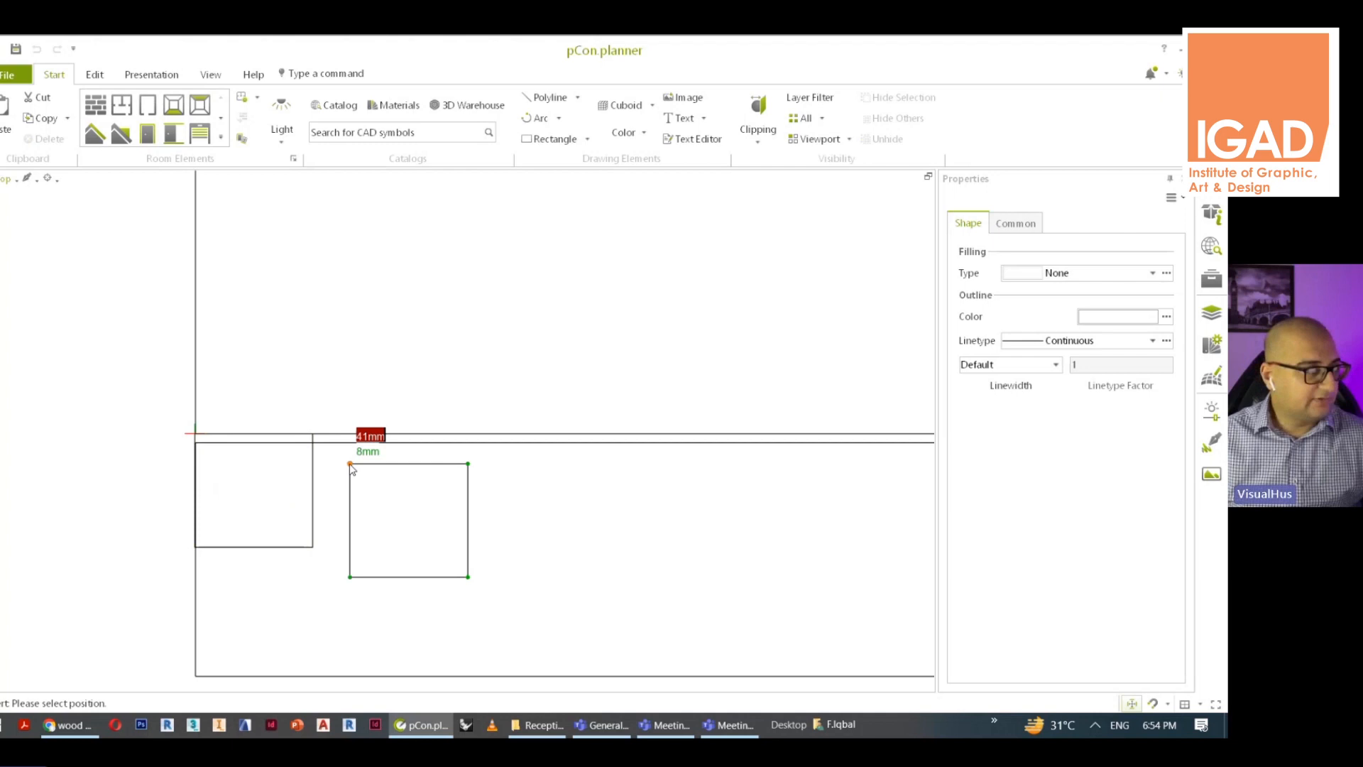
left_click(324, 436)
left_click(324, 435)
Copy both slat profiles together and place the pair further along the front edge with the same narrow gap
left_click_drag(518, 571, 273, 511)
key("ctrl+c")
key("ctrl+v")
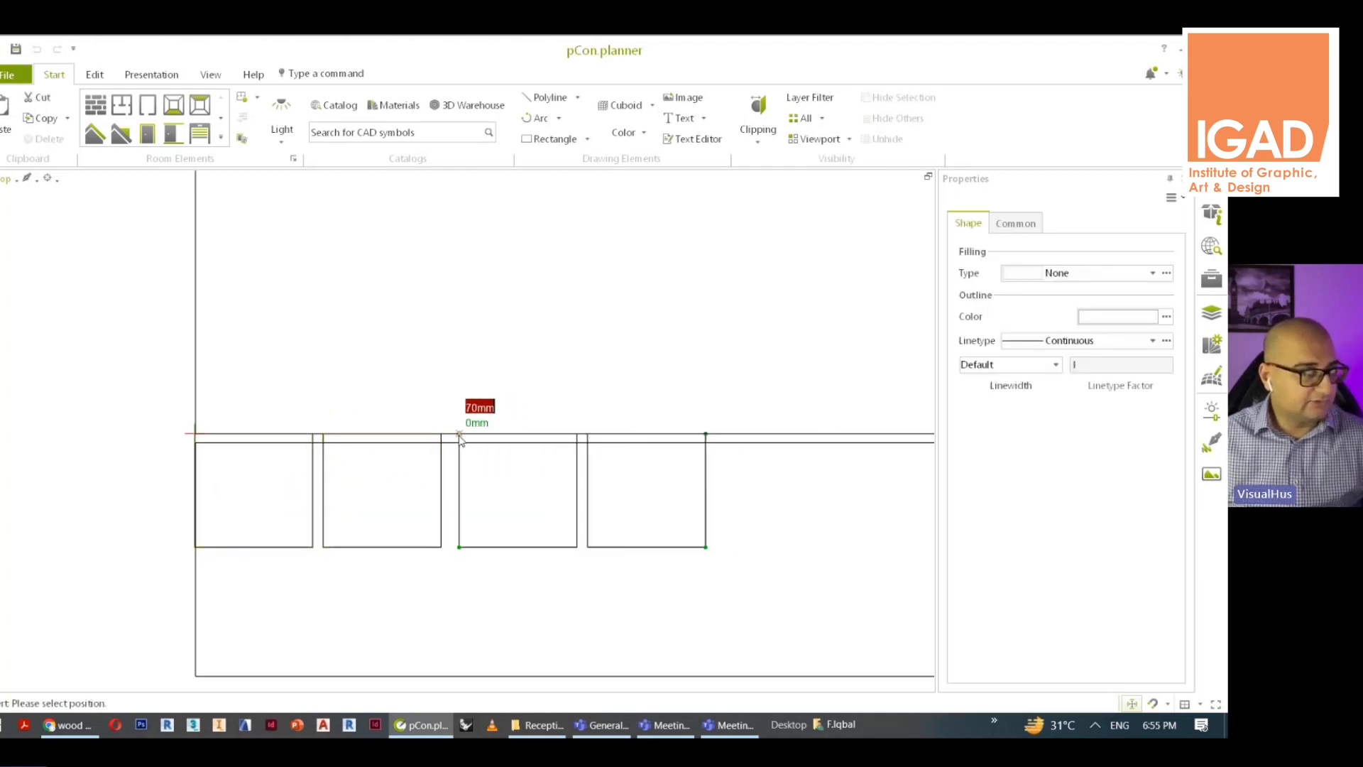
left_click(450, 434)
left_click(450, 435)
Place another copy of the slat profile pair further along the front edge with the same narrow gap
scroll(602, 557, "down", 3)
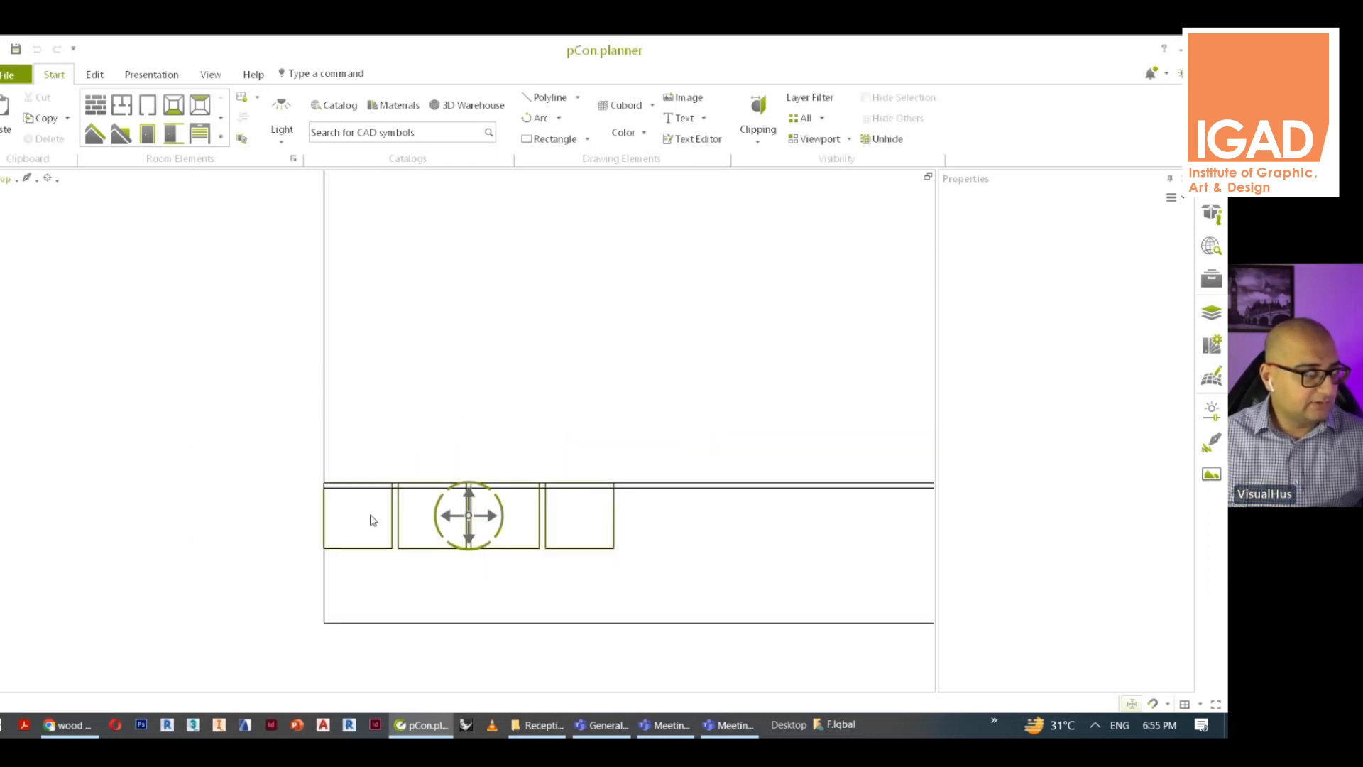
scroll(370, 521, "down", 1)
middle_click_drag(693, 571, 390, 551)
key("ctrl+v")
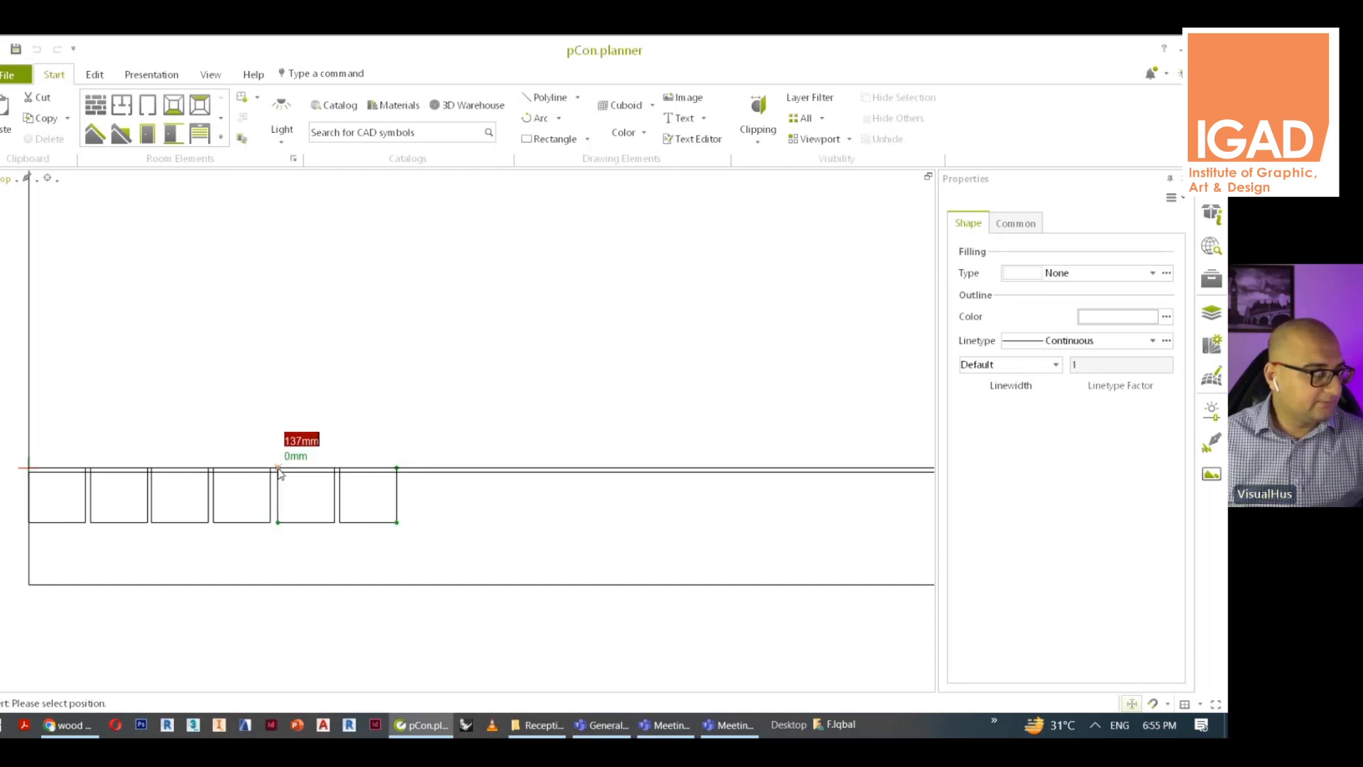
left_click(279, 474)
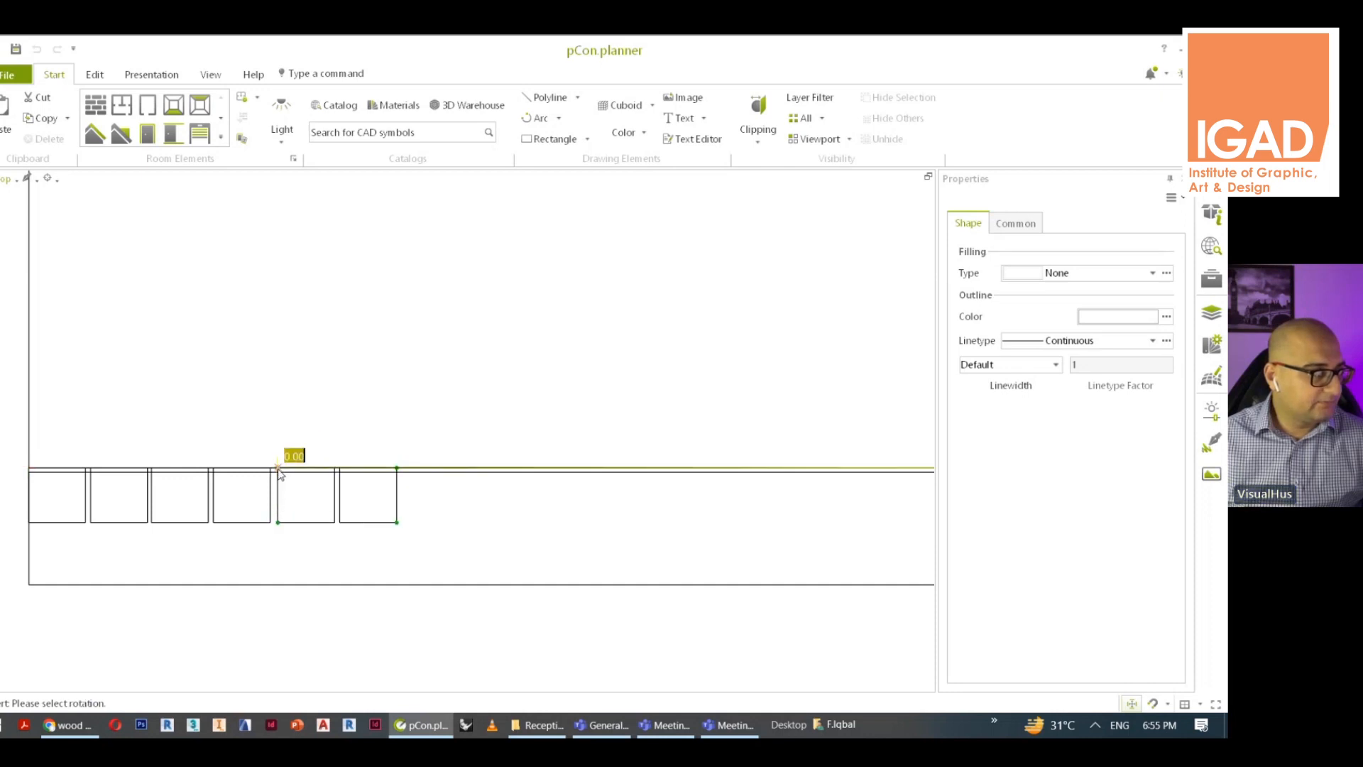
left_click(317, 473)
Extrude the six slat profiles together upward to about 1282 mm, rising above the top of the main body
left_click(10, 181)
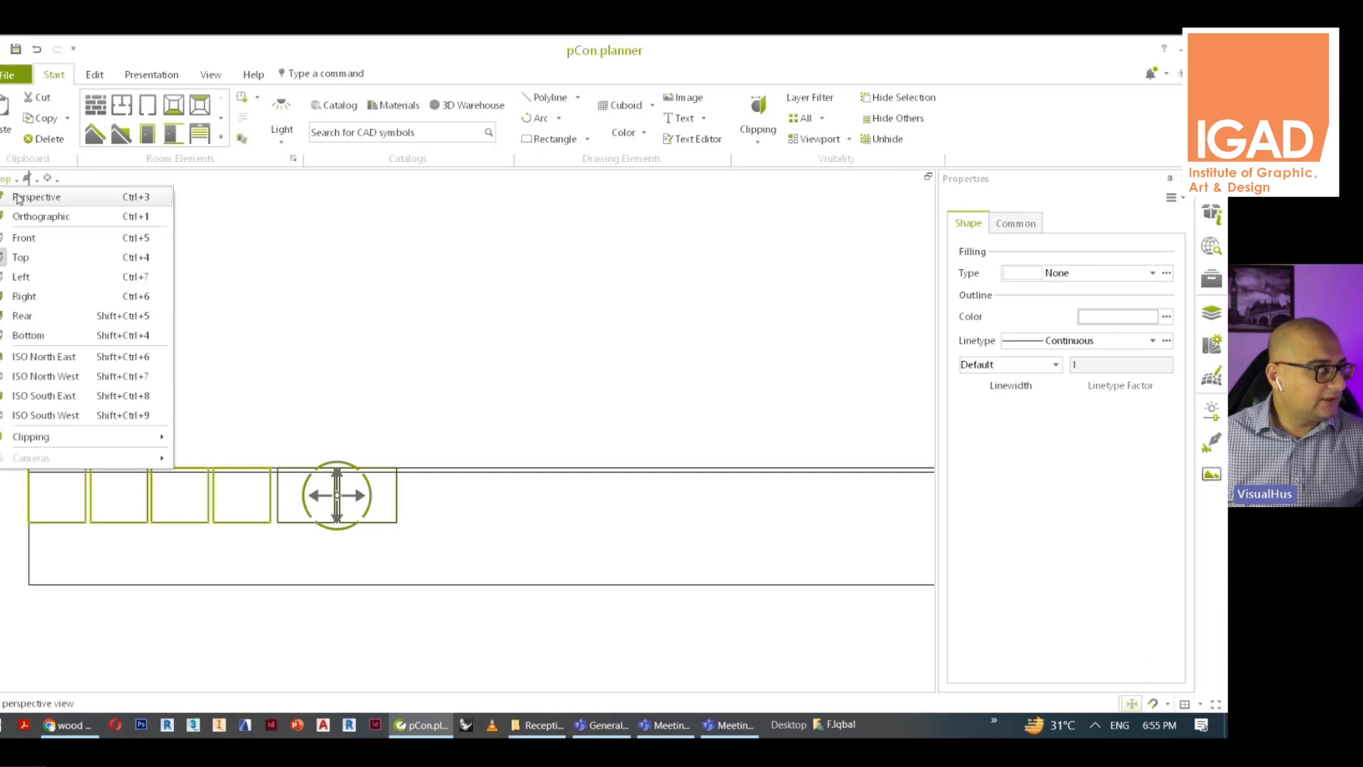
left_click(28, 197)
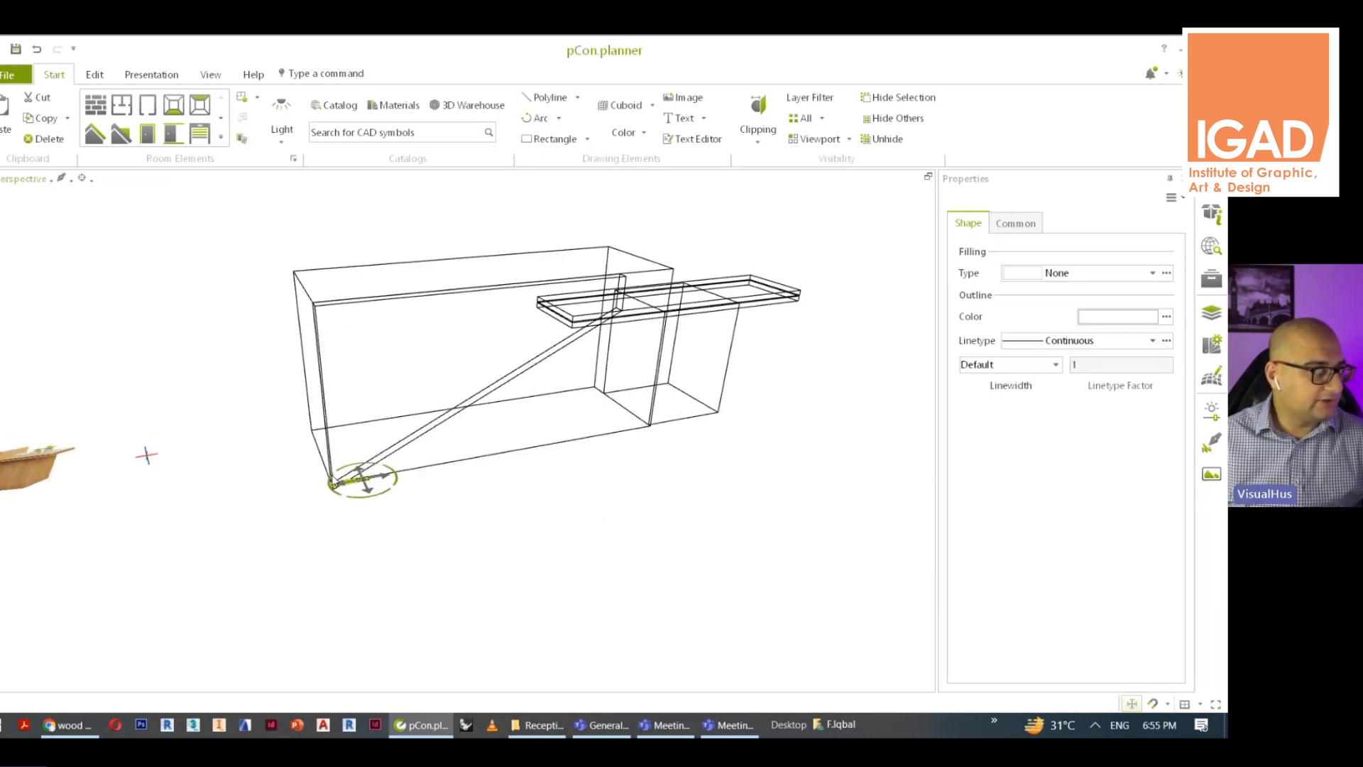
key("Escape")
scroll(364, 476, "up", 5)
middle_click_drag(283, 523, 235, 537)
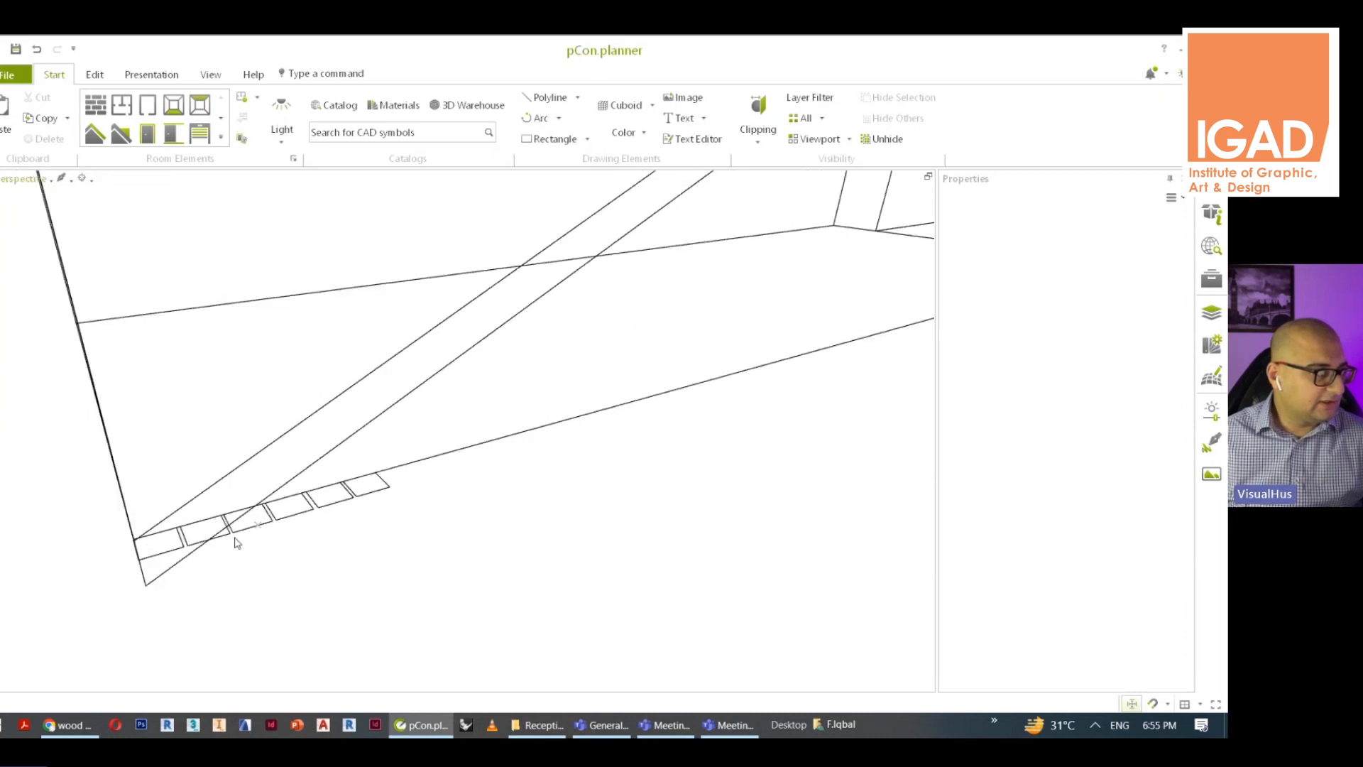
left_click(176, 554)
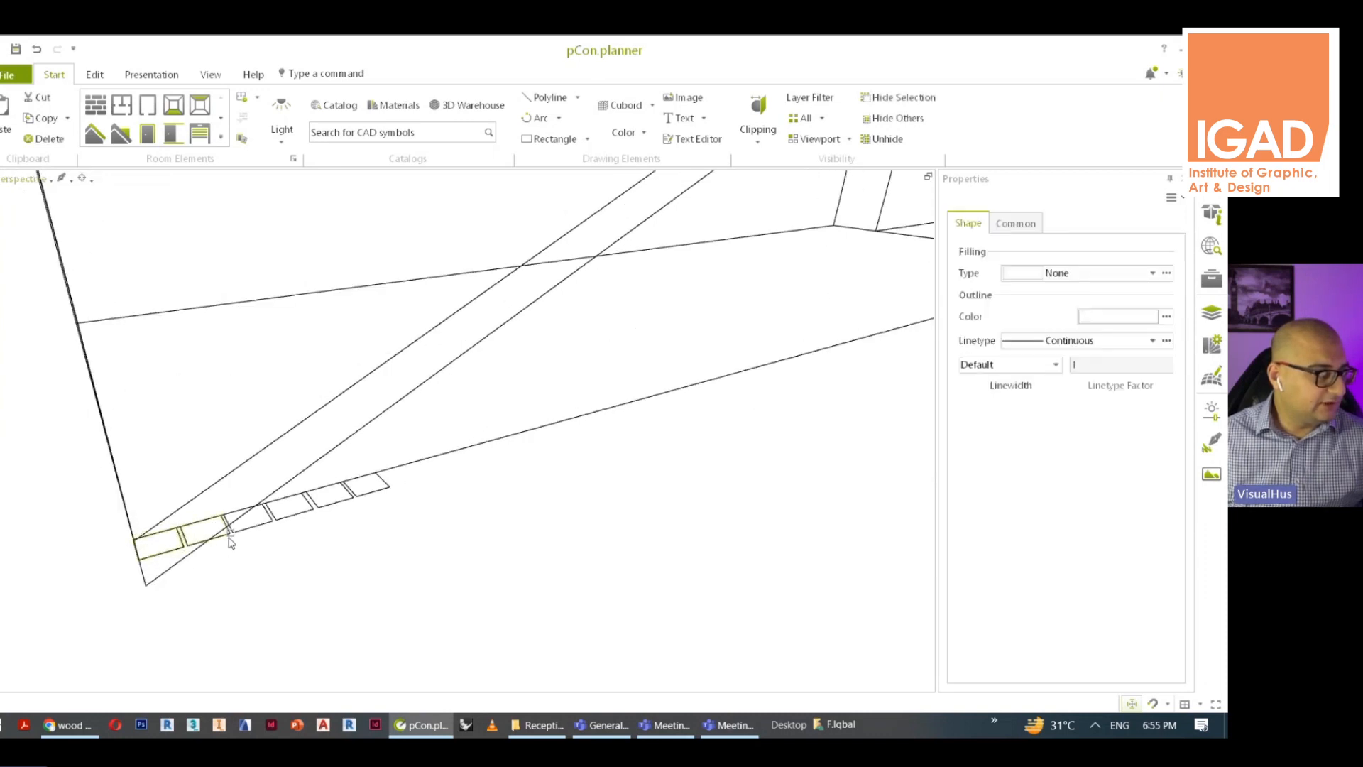
left_click(309, 514, "ctrl")
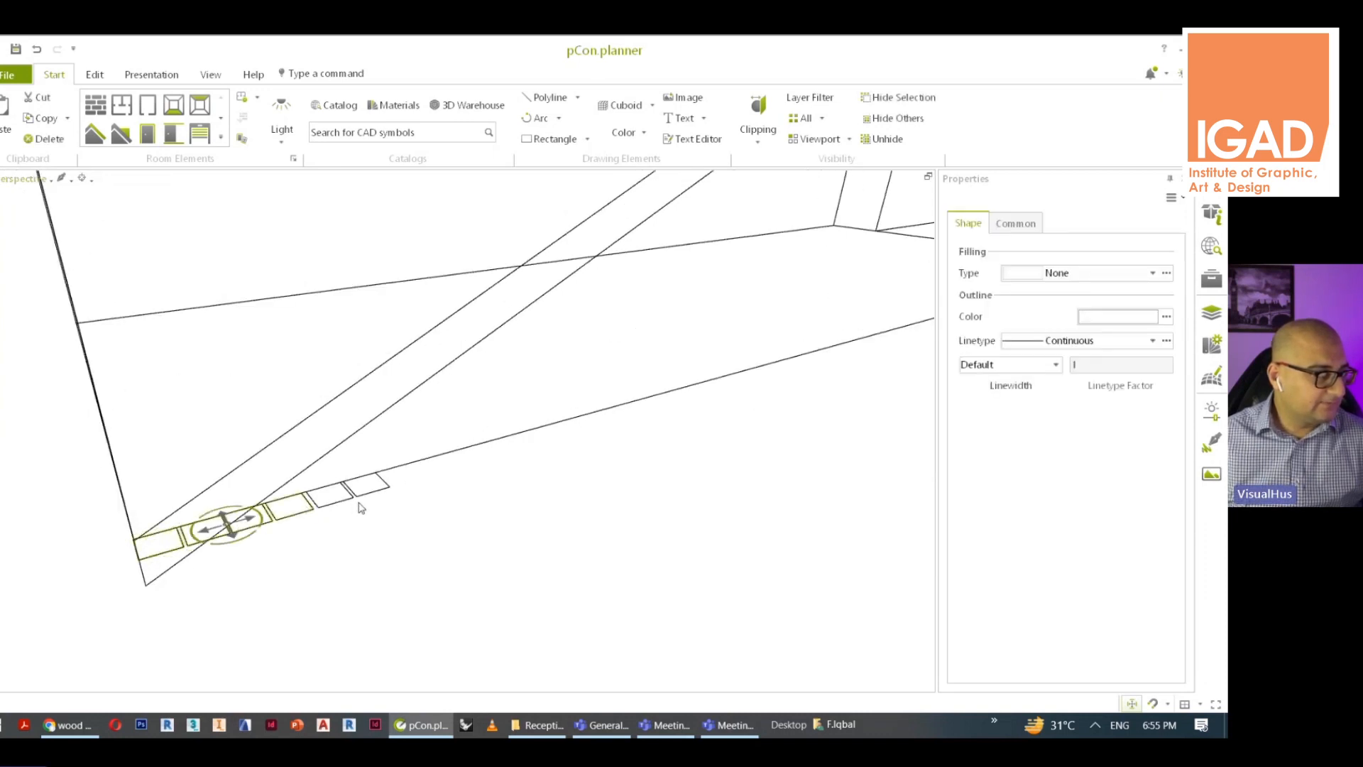
scroll(376, 498, "up", 3)
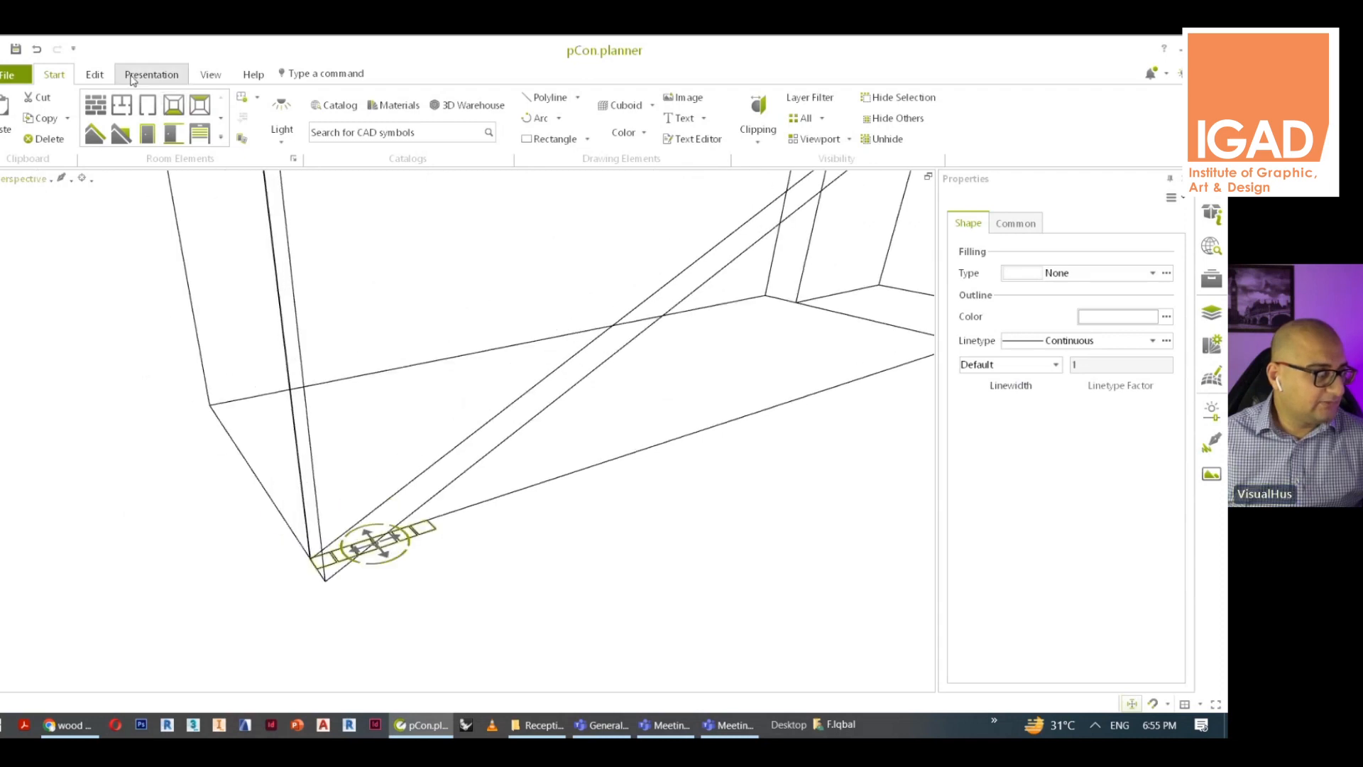
left_click(100, 75)
left_click(408, 138)
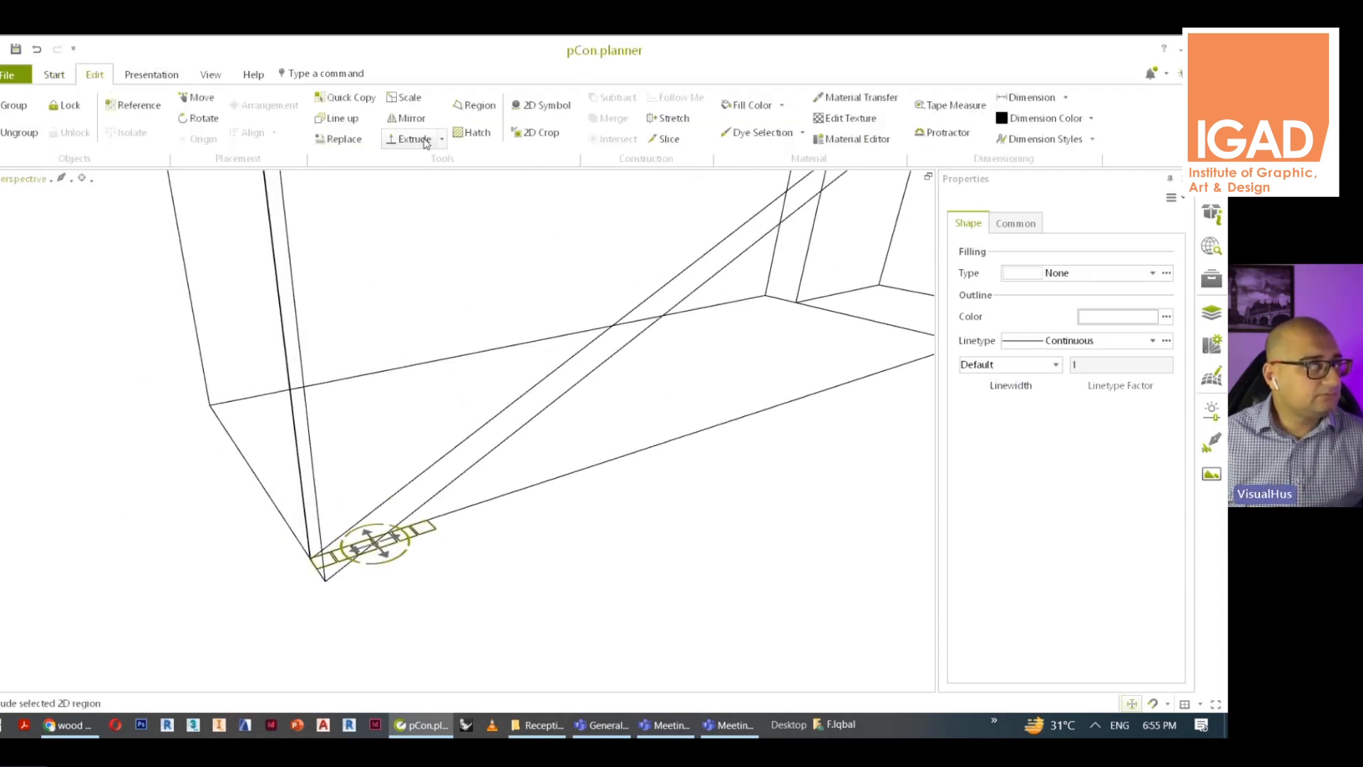
left_click(428, 532)
scroll(428, 532, "down", 3)
left_click(430, 266)
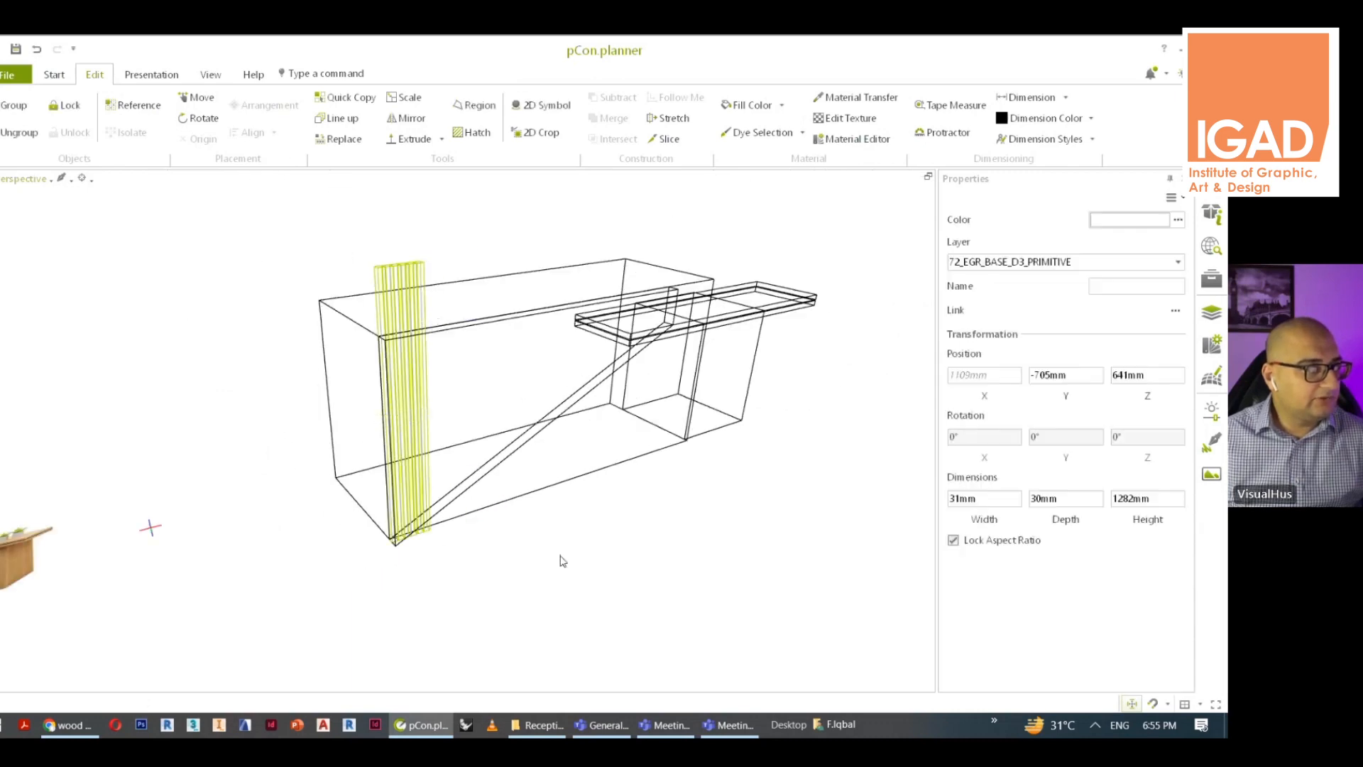
Examine the extruded slats against the marble panel and wooden body in wireframe and textured shading
left_click(560, 561)
scroll(454, 338, "up", 3)
scroll(599, 575, "down", 3)
middle_click_drag(589, 454, 463, 513)
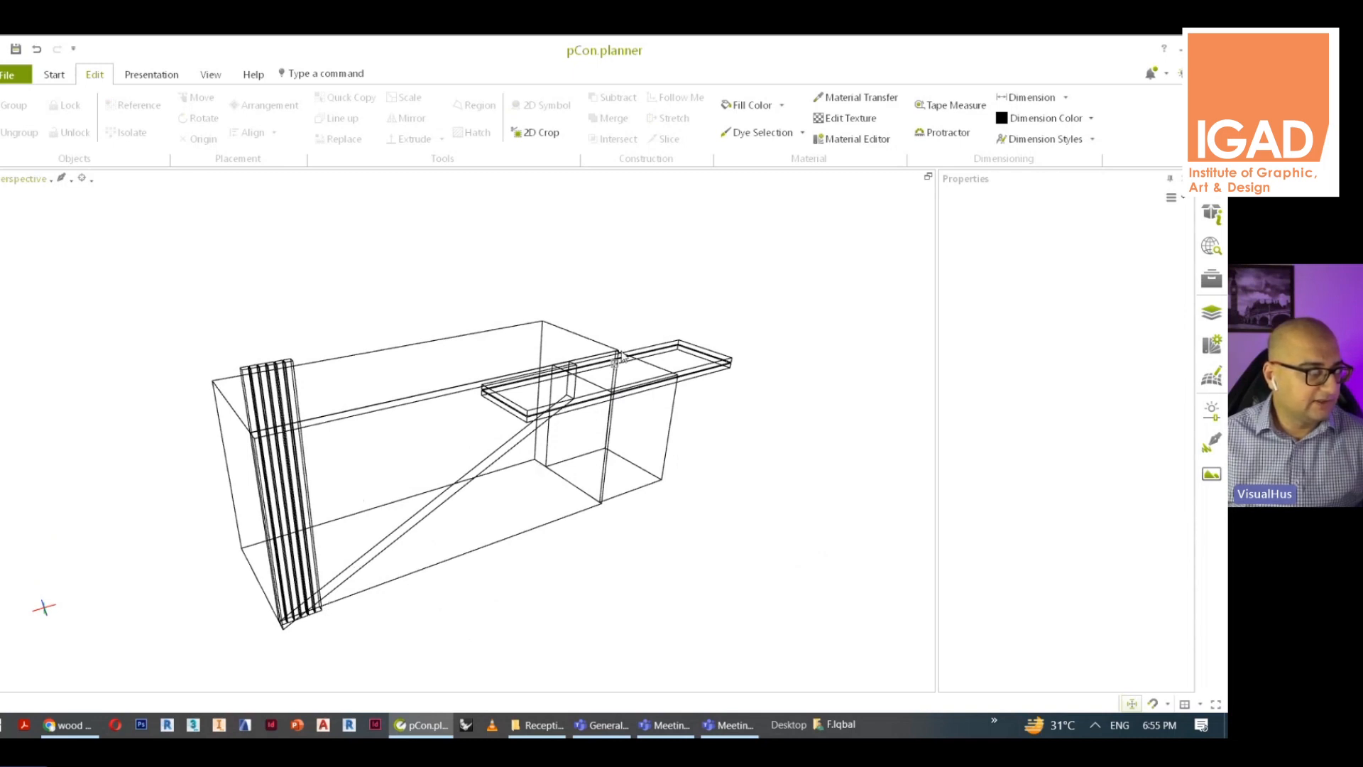
right_click_drag(469, 552, 415, 528)
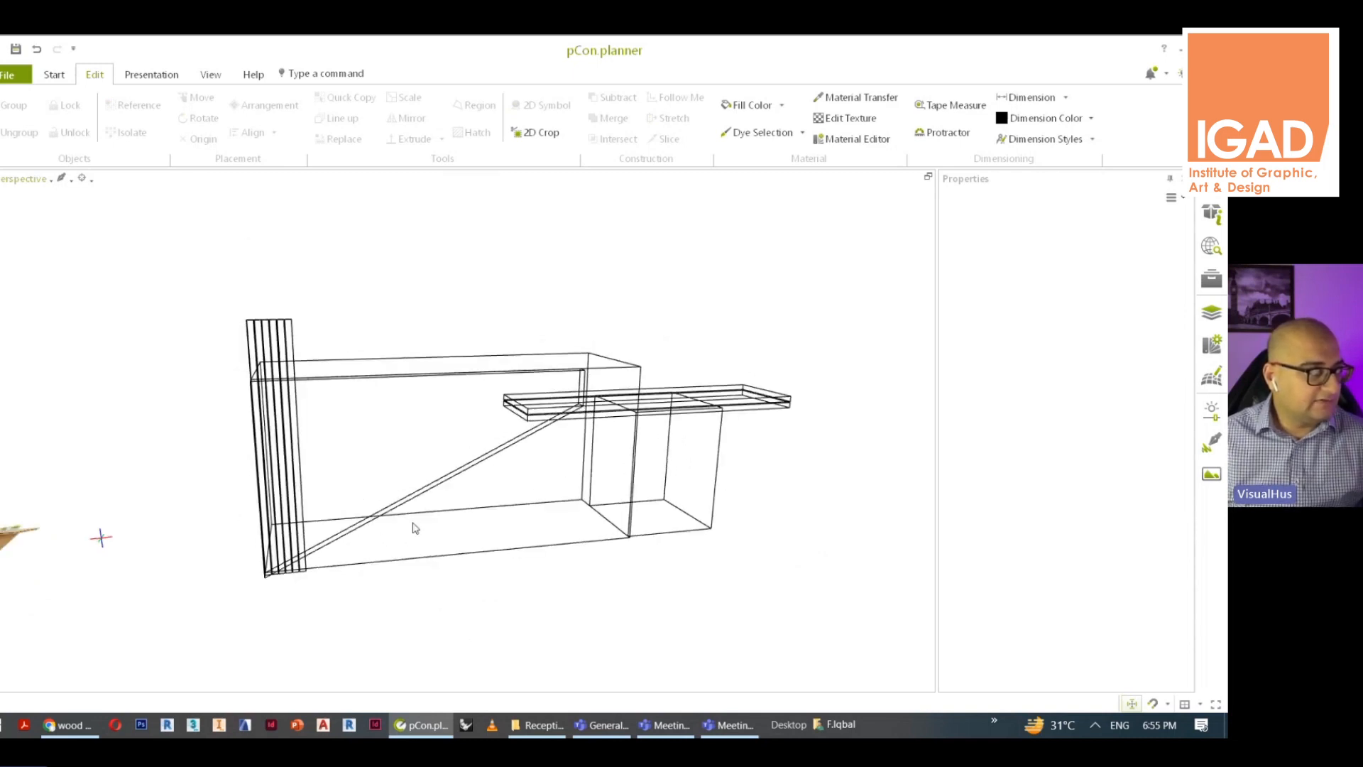
left_click(210, 75)
left_click(128, 104)
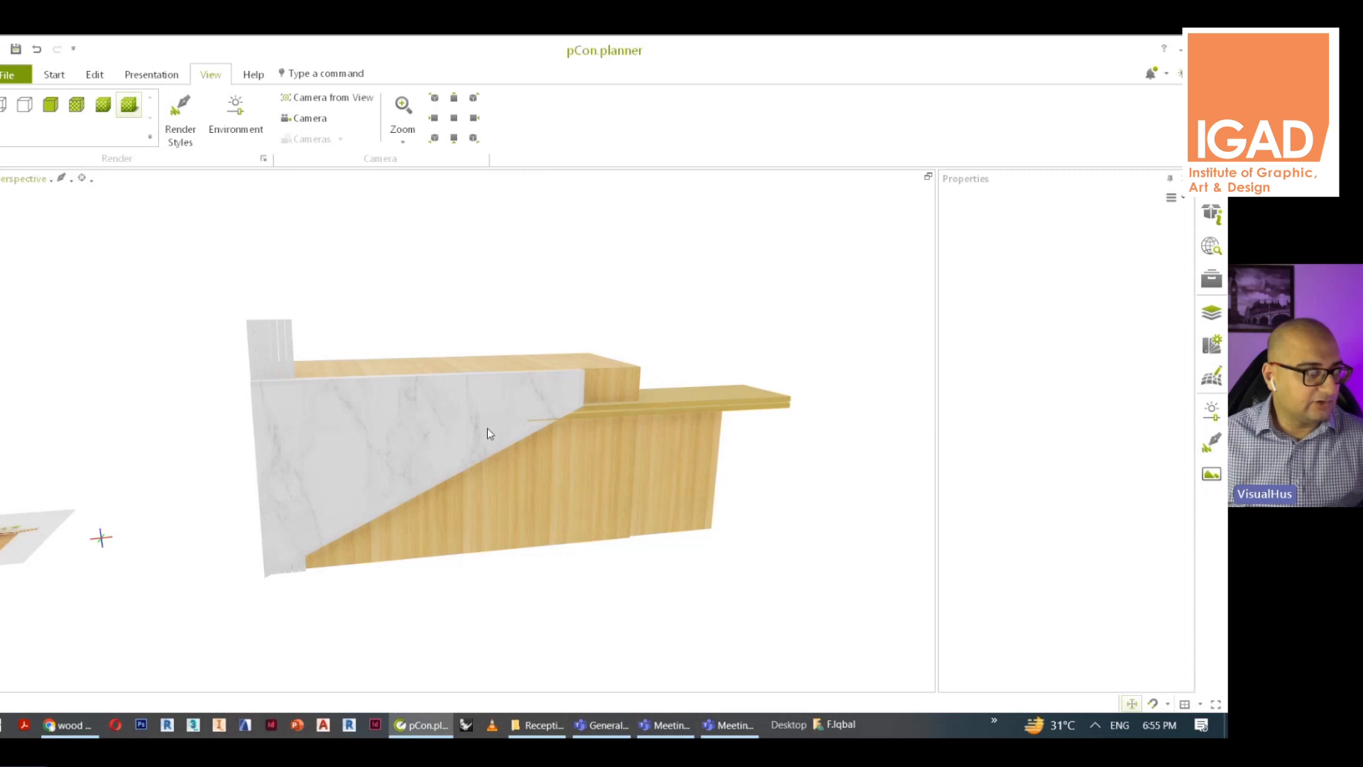
scroll(440, 457, "up", 2)
Copy the six extruded slats in the wireframe top view and place them at the end of the row, leaving a narrow gap
left_click_drag(311, 299, 130, 254)
left_click(27, 178)
left_click(42, 254)
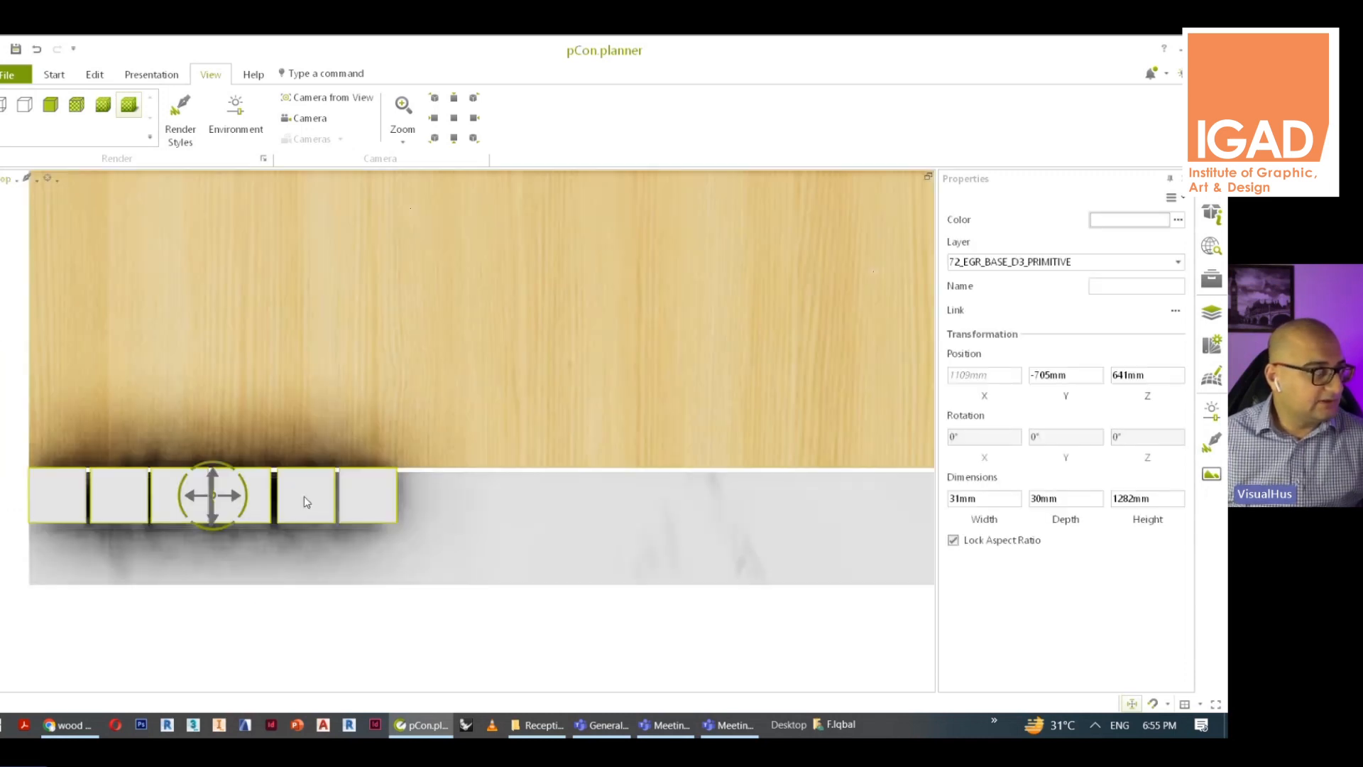
left_click(3, 105)
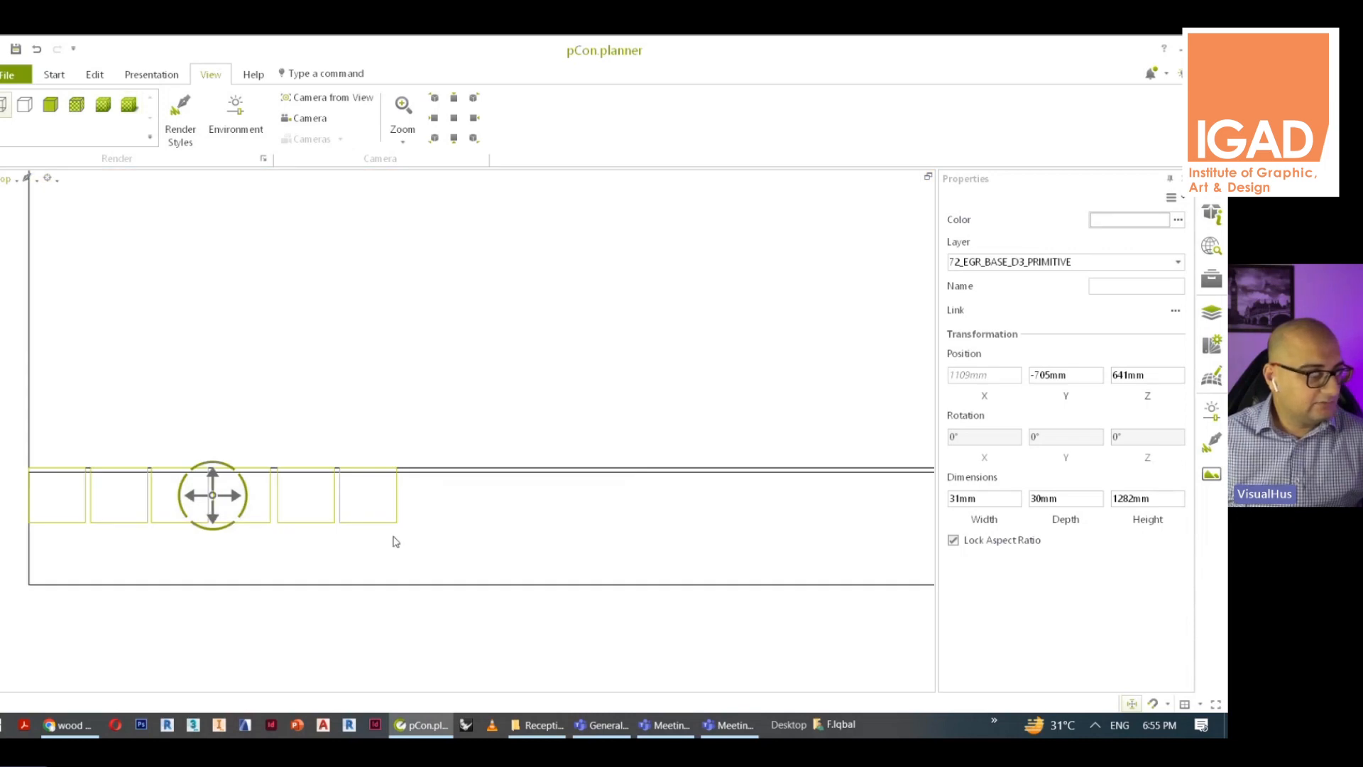
scroll(395, 540, "down", 3)
middle_click_drag(477, 542, 429, 538)
key("ctrl+c")
key("ctrl+v")
scroll(362, 502, "up", 7)
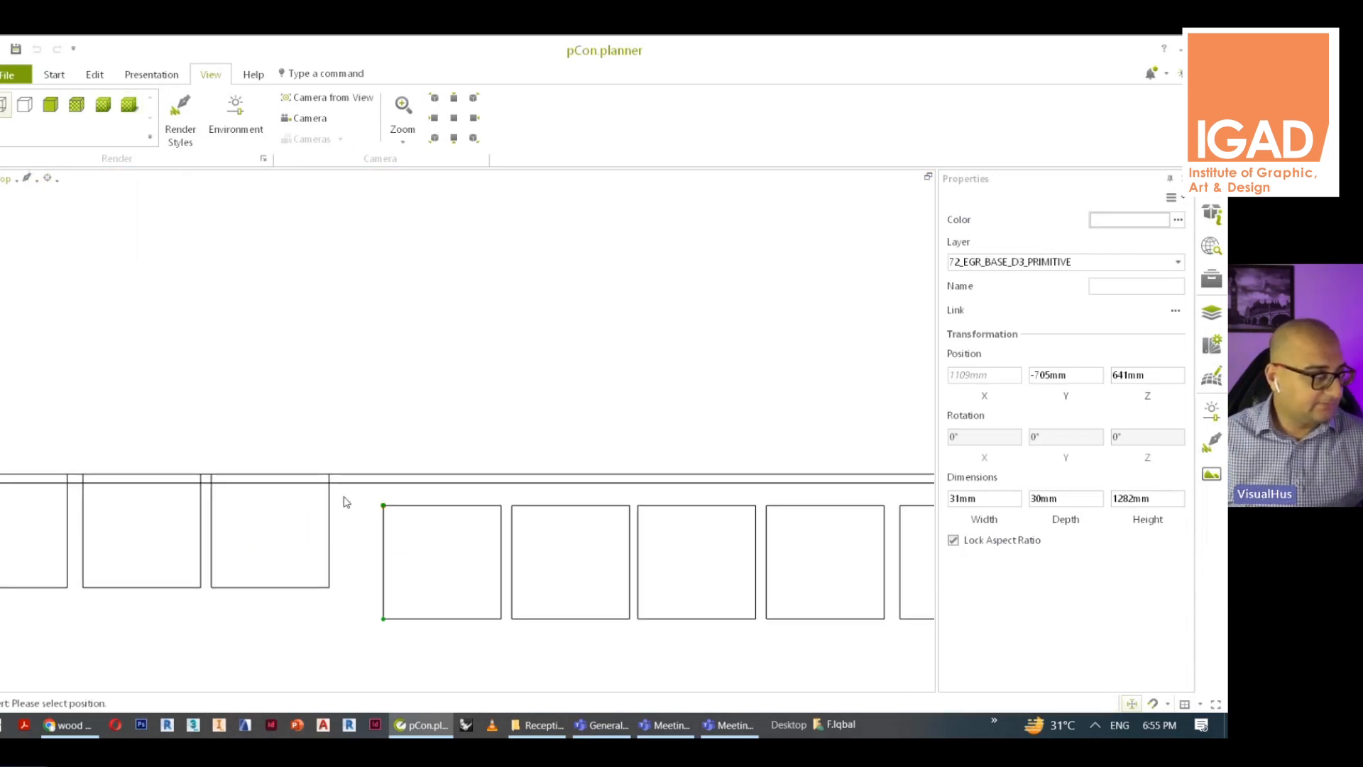
scroll(343, 502, "up", 2)
left_click(336, 474)
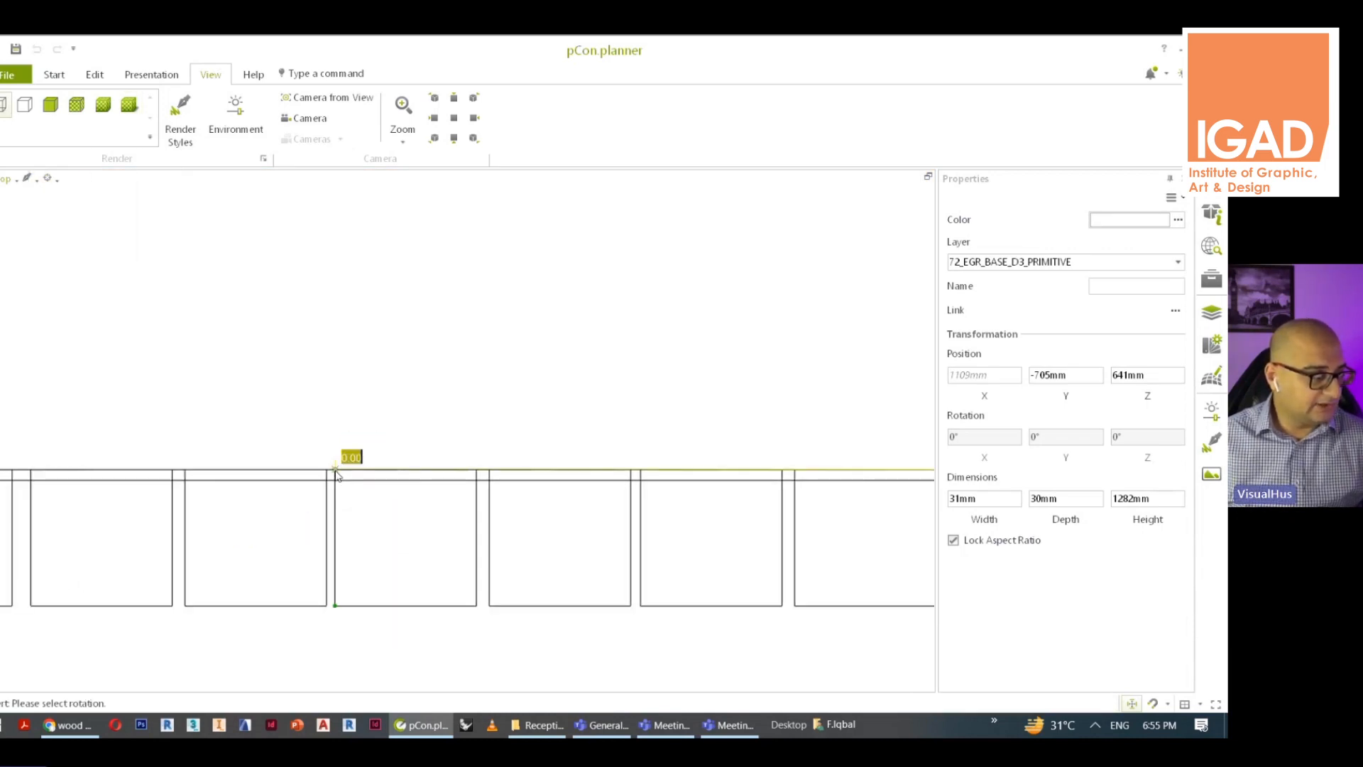
left_click(349, 484)
Copy all twelve slats together and place the set at the end of the row along the front edge
scroll(441, 521, "down", 6)
left_click_drag(575, 542, 192, 520)
scroll(370, 547, "down", 2)
middle_click_drag(370, 547, 265, 547)
left_click_drag(315, 585, 291, 557)
scroll(402, 545, "up", 2)
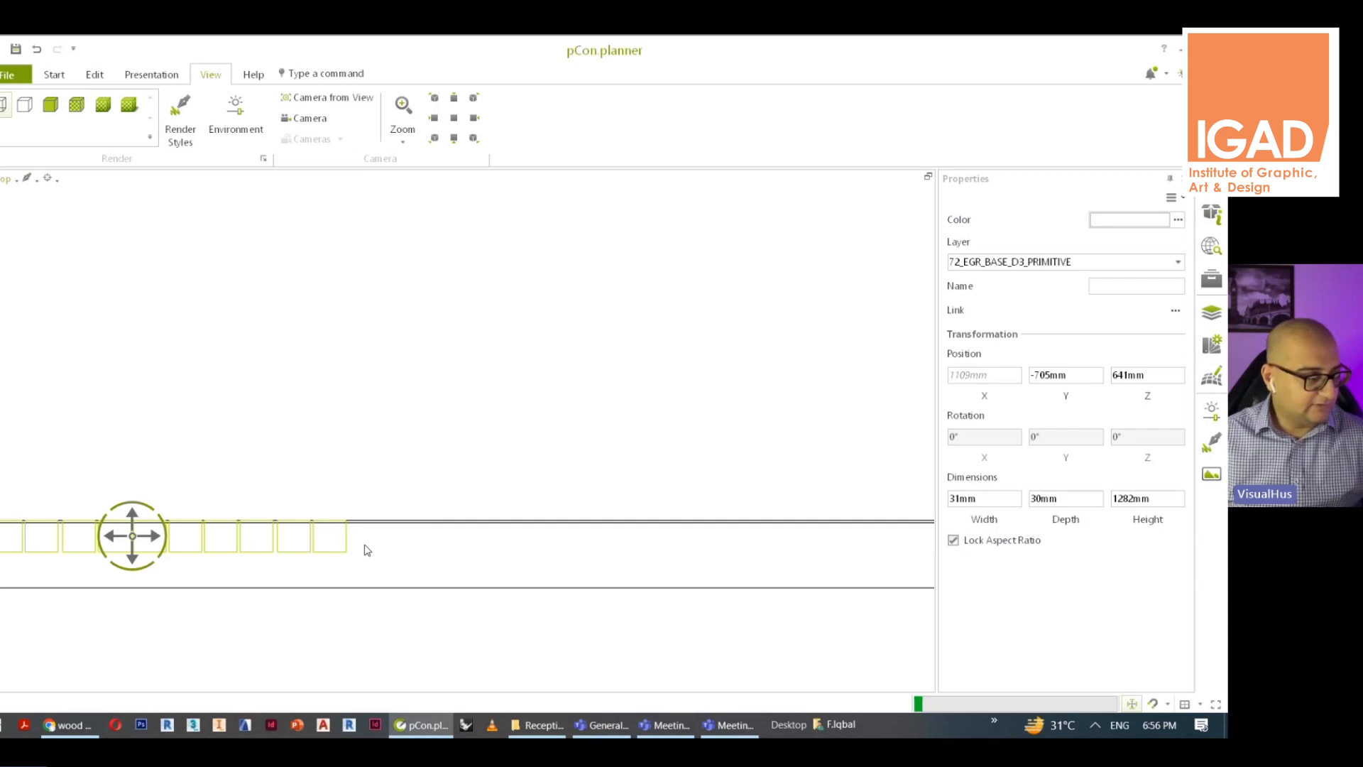
scroll(364, 548, "up", 1)
scroll(359, 534, "up", 1)
key("ctrl+v")
left_click(341, 500)
left_click(341, 500)
scroll(341, 501, "down", 3)
left_click(618, 654)
scroll(683, 567, "down", 2)
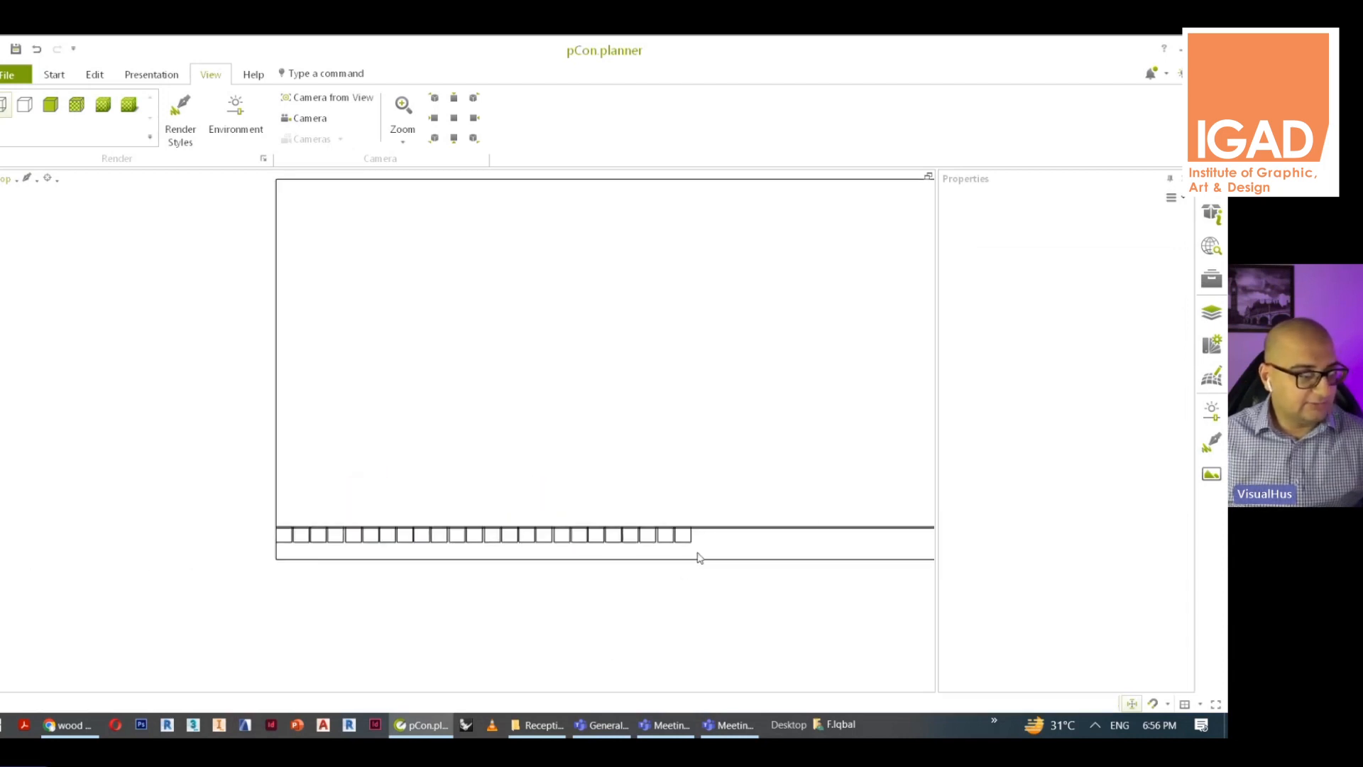
Copy the full row of 24 slats and place it directly after the last slat with a narrow gap
left_click_drag(706, 541, 287, 545)
scroll(332, 566, "down", 1)
left_click_drag(406, 575, 379, 561)
left_click_drag(526, 592, 500, 557, "ctrl")
middle_click_drag(535, 605, 377, 624)
key("ctrl+v")
scroll(419, 568, "up", 2)
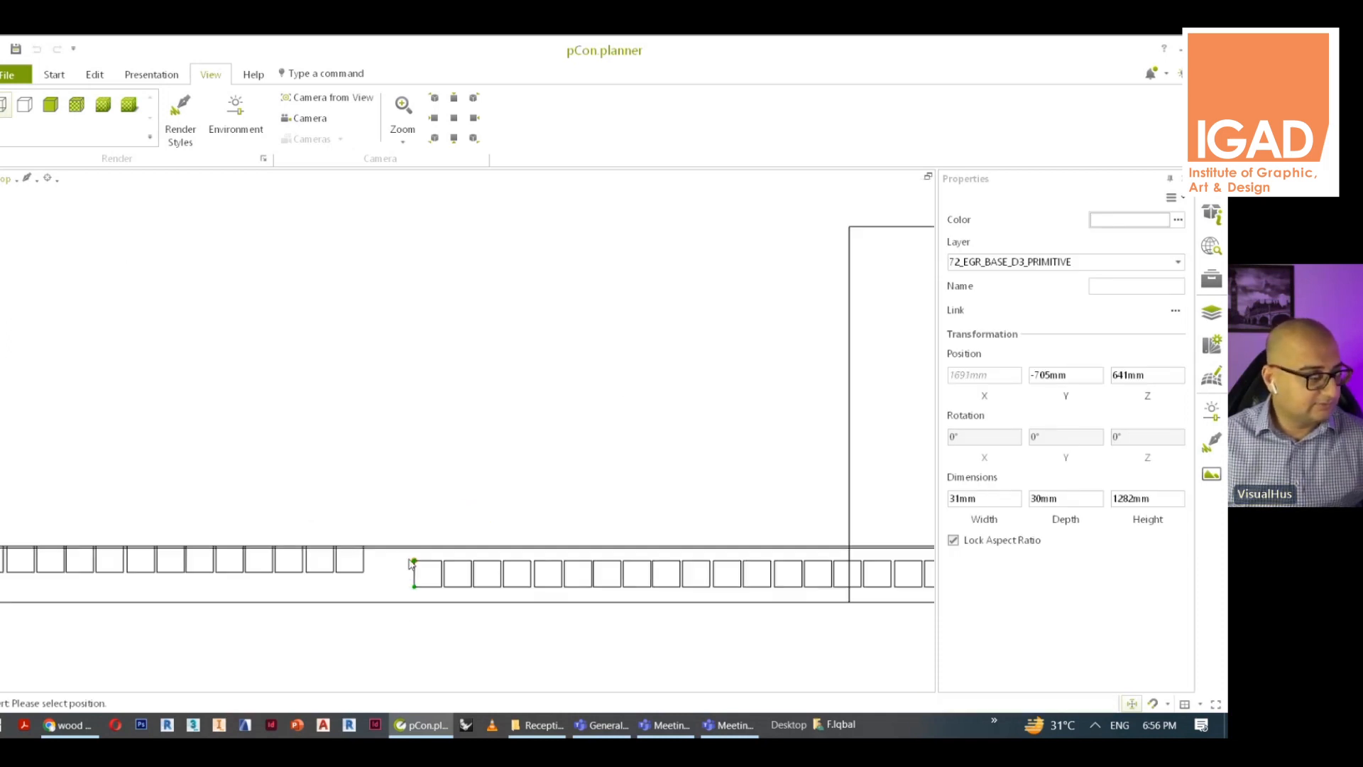
scroll(369, 552, "up", 1)
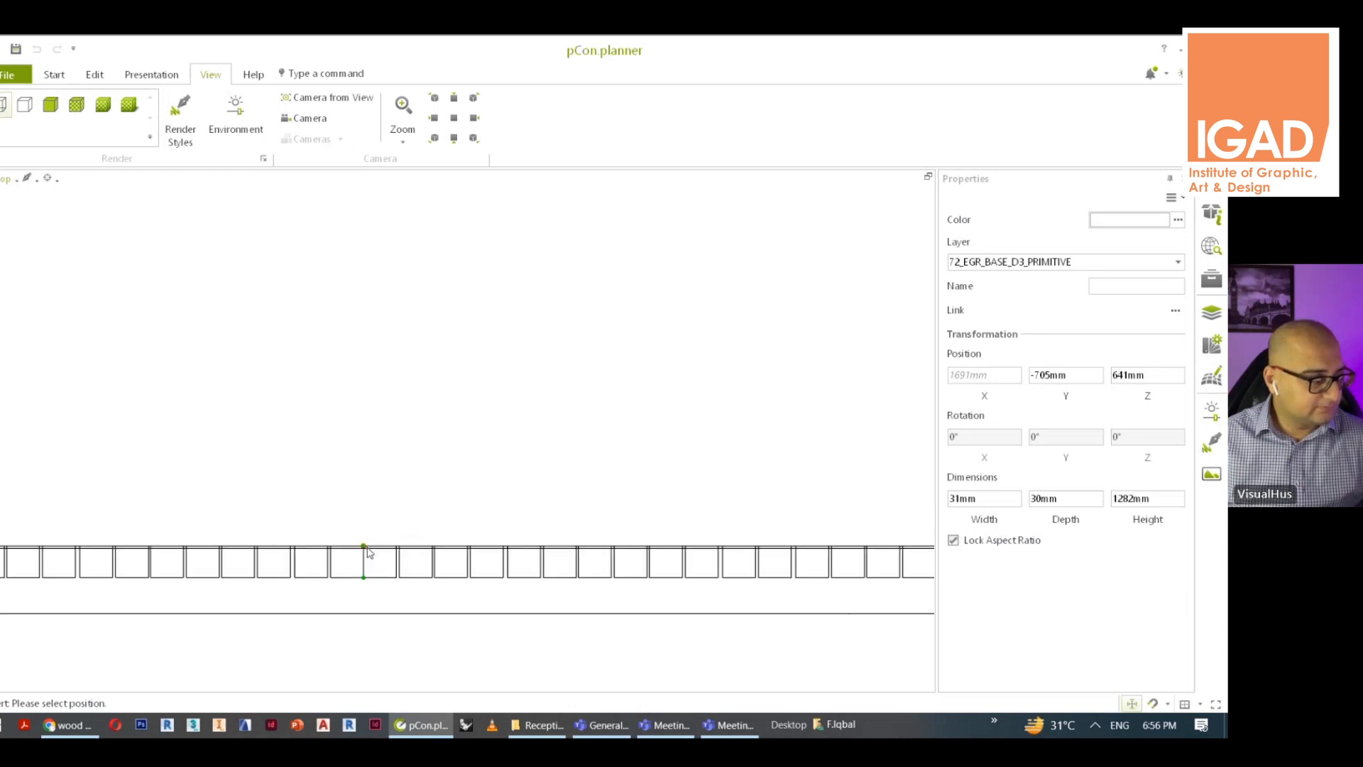
left_click(371, 552)
scroll(383, 557, "down", 2)
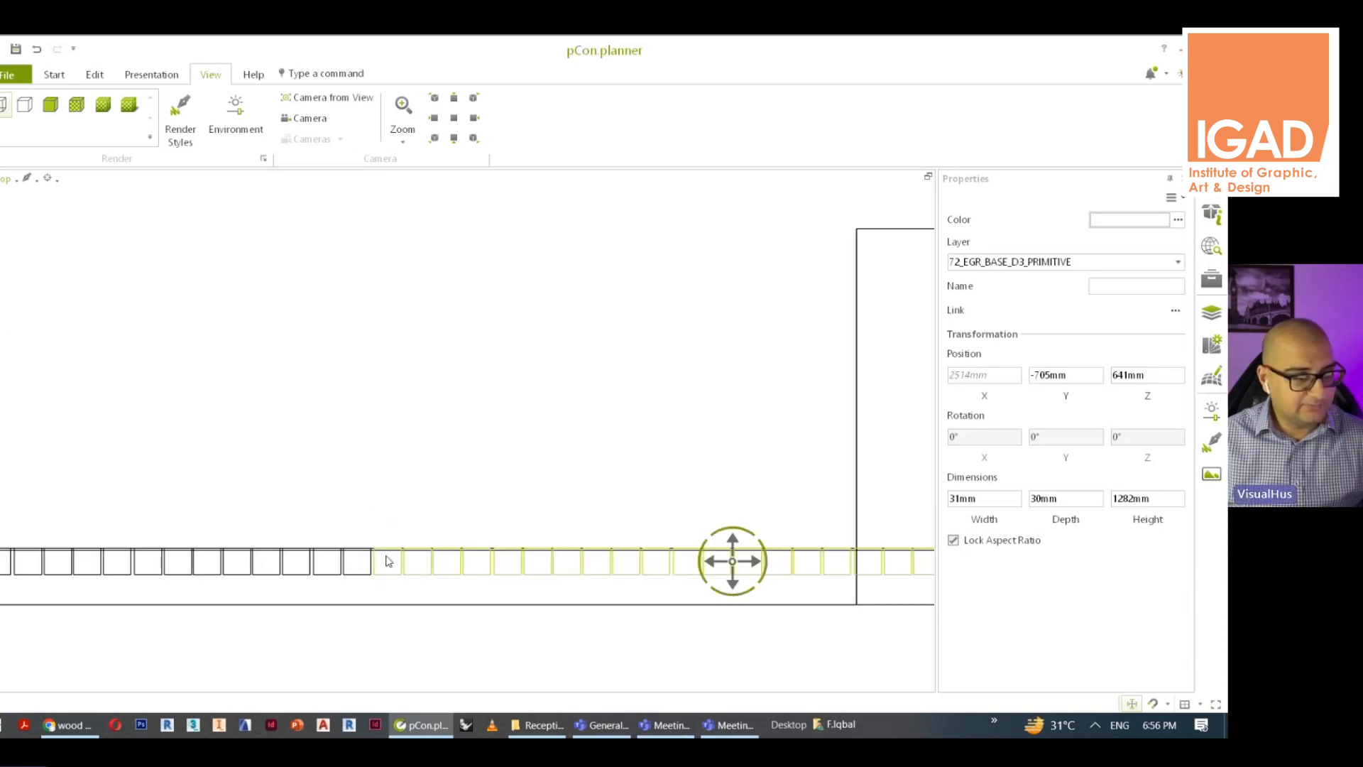
Place one more copy of the 24-slat set after the last slat, running past the end of the marble panel
scroll(807, 578, "up", 4)
left_click(724, 654)
middle_click_drag(724, 653, 536, 653)
key("ctrl+v")
left_click(578, 489)
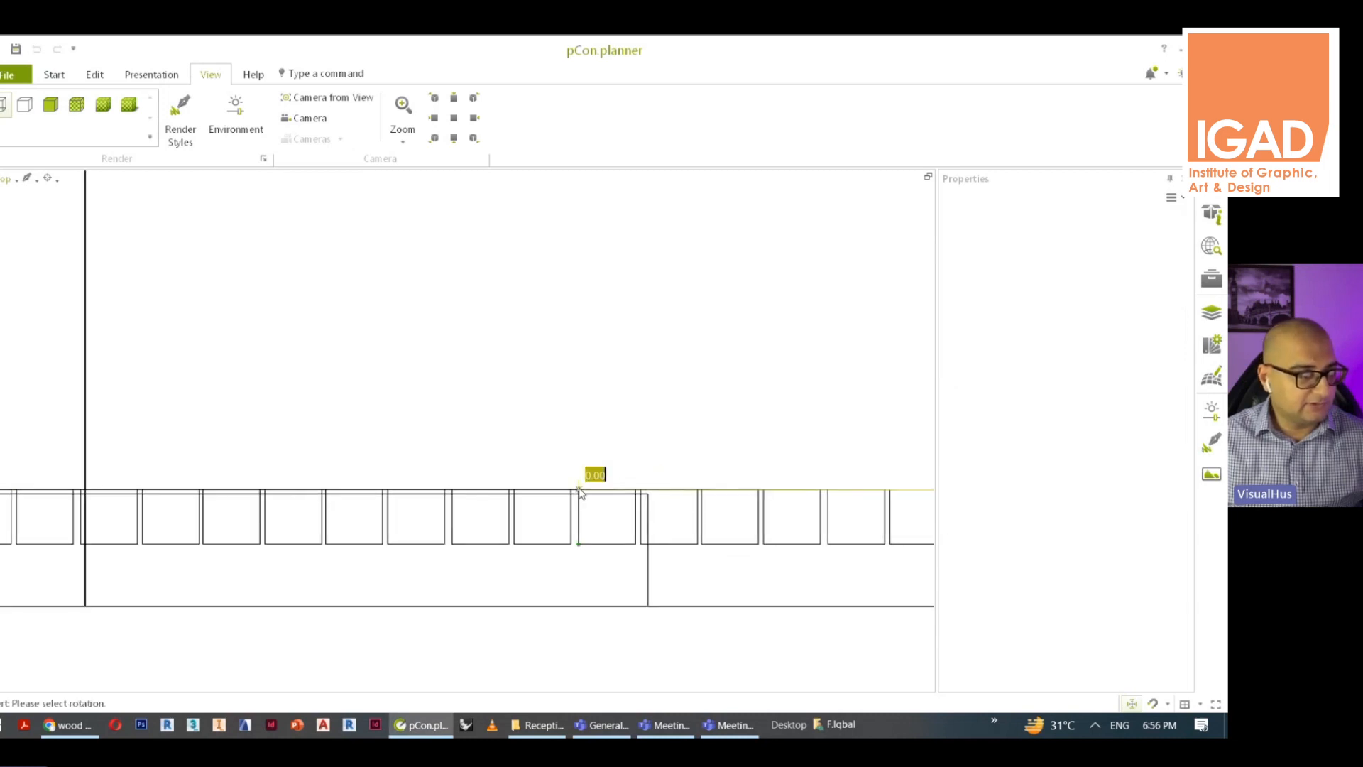
left_click(580, 490)
Delete the surplus slats that extend beyond the end of the marble panel
scroll(589, 516, "down", 3)
left_click(773, 641)
middle_click_drag(760, 623, 498, 639)
mouse_move(917, 558)
left_mouse_down()
mouse_move(462, 550)
mouse_move(361, 533)
left_mouse_up()
key("Delete")
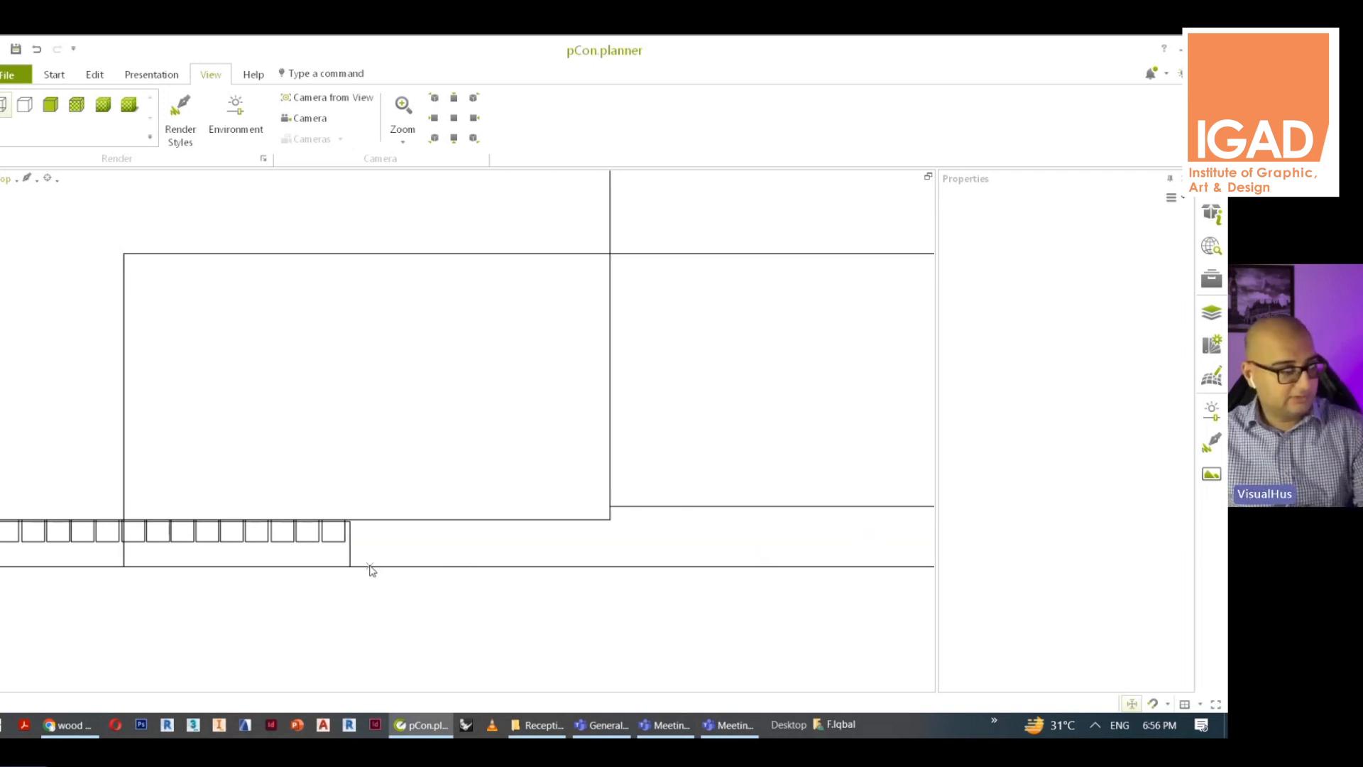
Show the desk in textured perspective and combine all the slats into one group
middle_click_drag(237, 557, 549, 552)
scroll(549, 552, "down", 3)
scroll(594, 551, "up", 1)
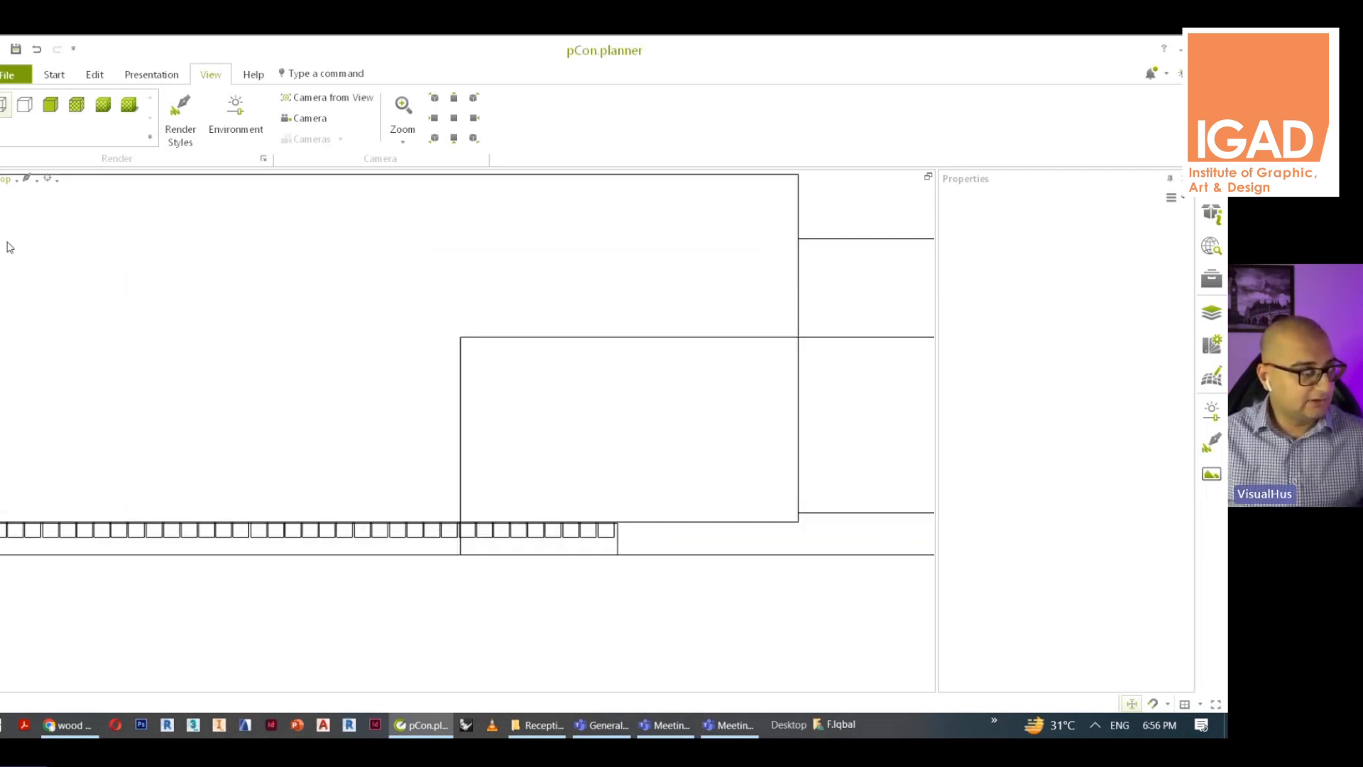
left_click(8, 178)
left_click(10, 206)
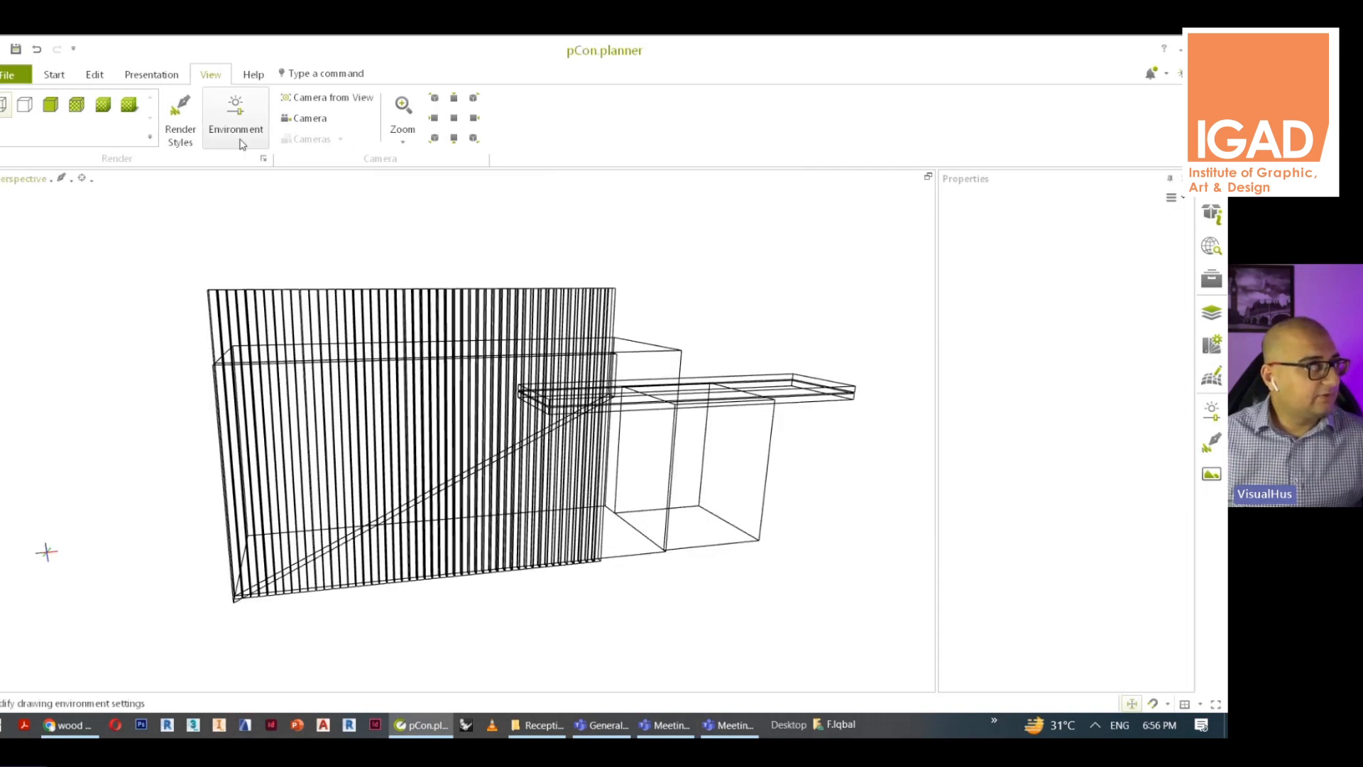
left_click(128, 104)
middle_click_drag(572, 313, 612, 291)
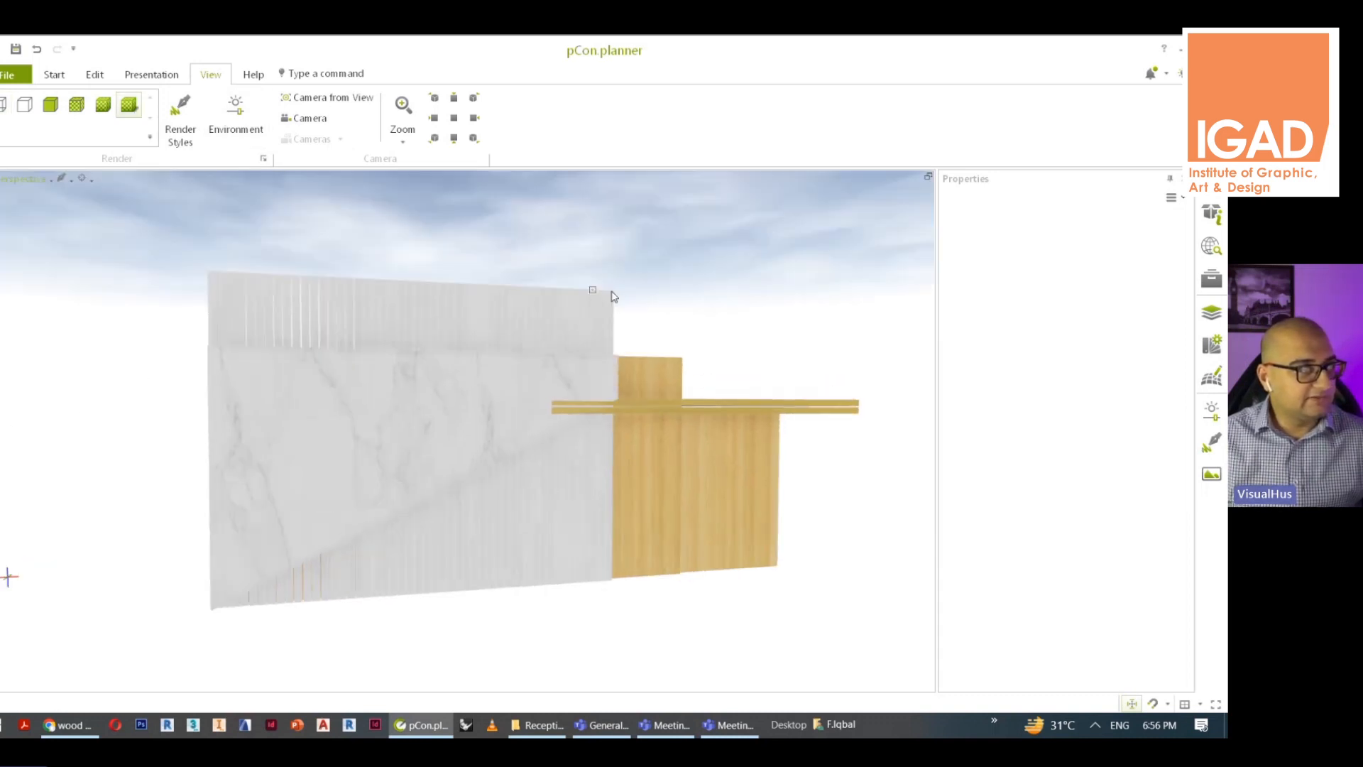
left_click(417, 310)
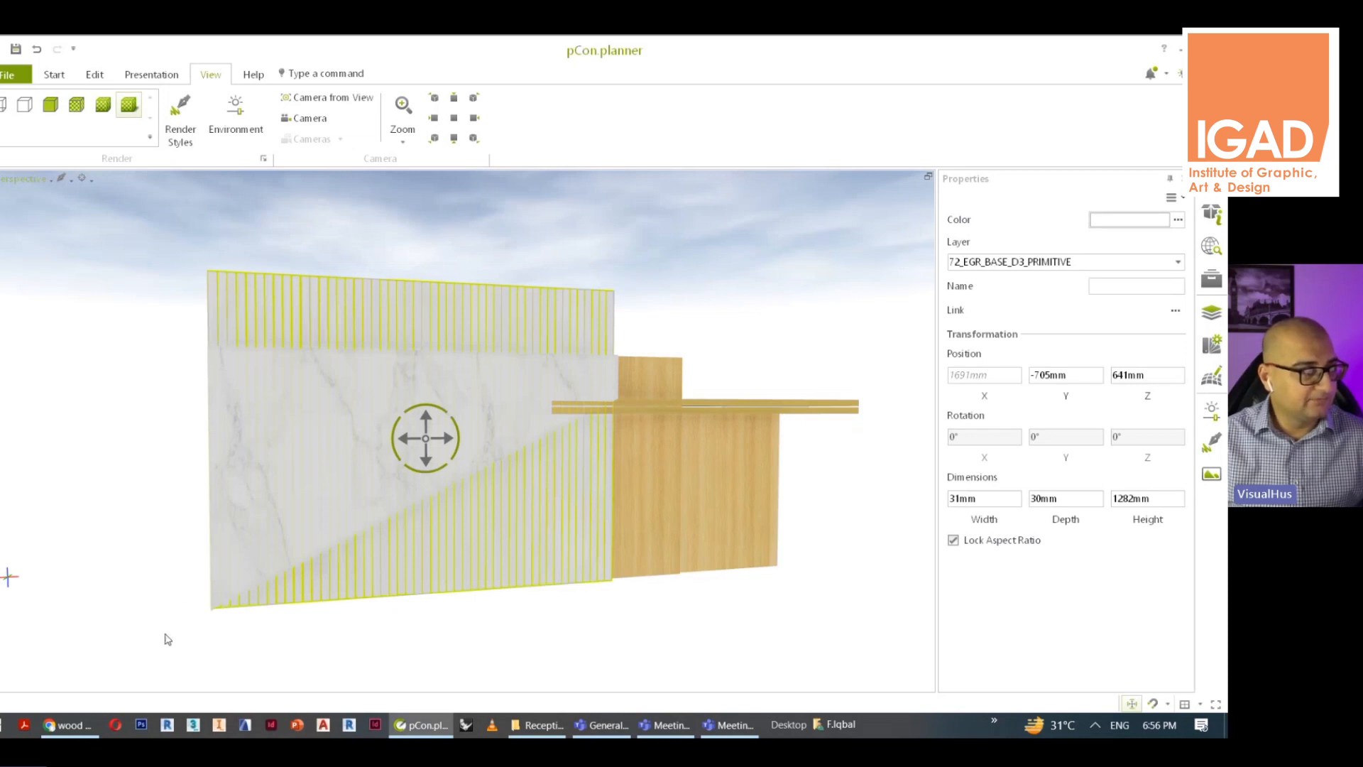
right_click(620, 296)
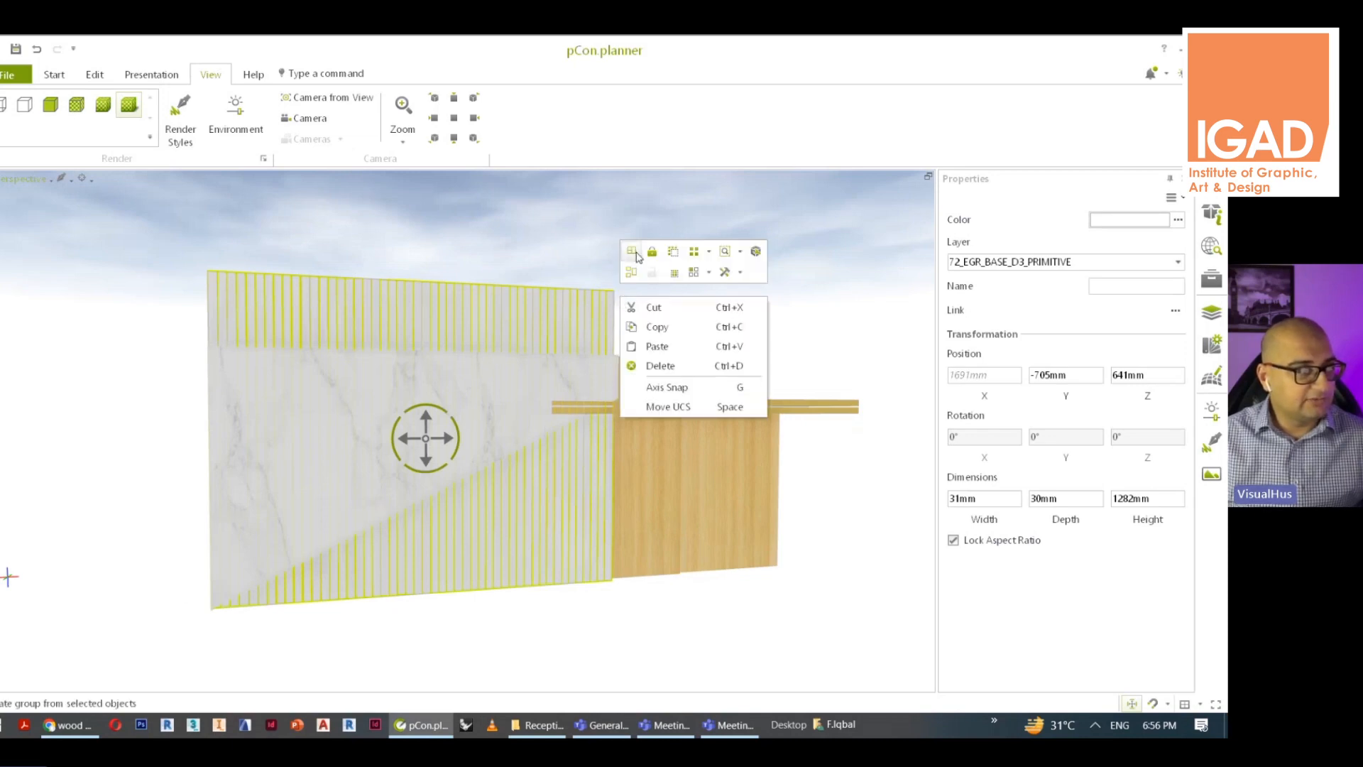
left_click(633, 252)
Apply the brown material "New Material" (#CFB36C) to the slat group
left_click(1211, 345)
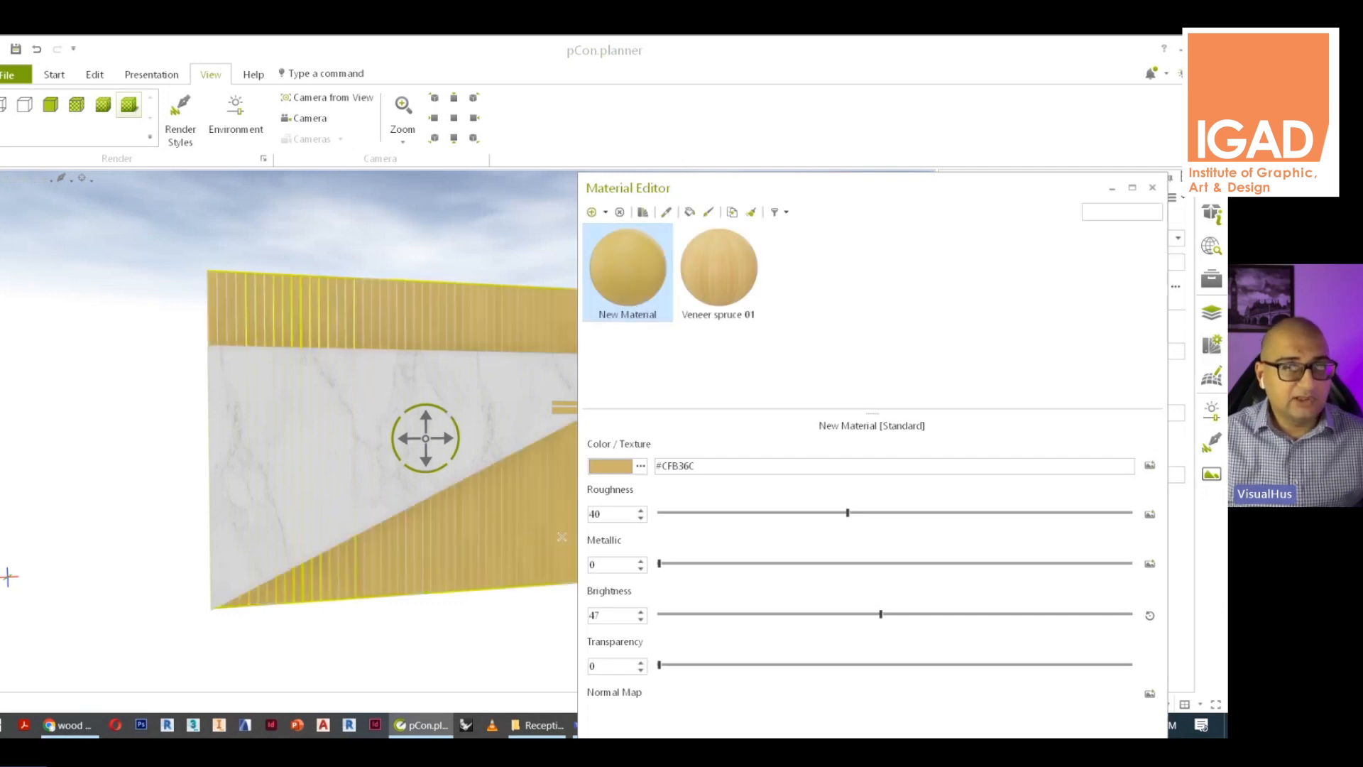
left_click(1153, 188)
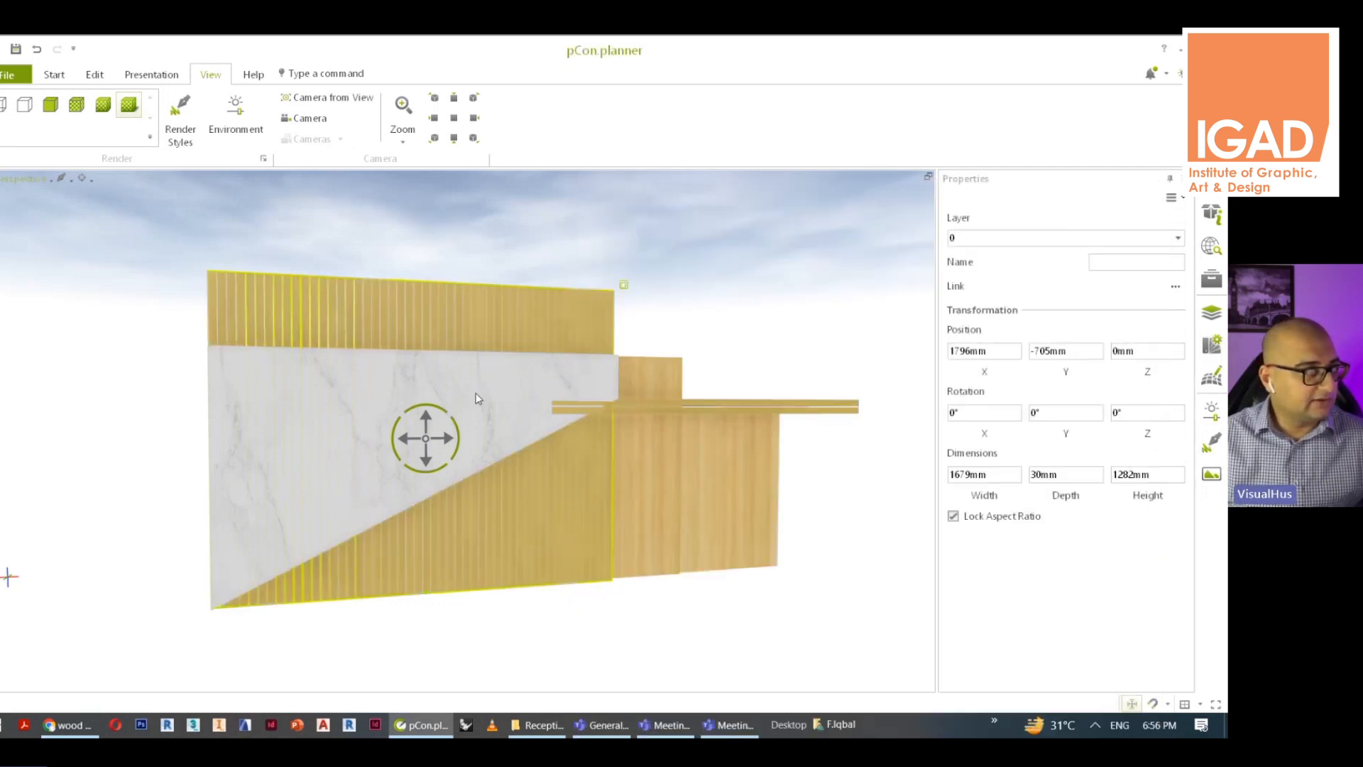
left_click(487, 229)
right_click_drag(487, 229, 298, 433)
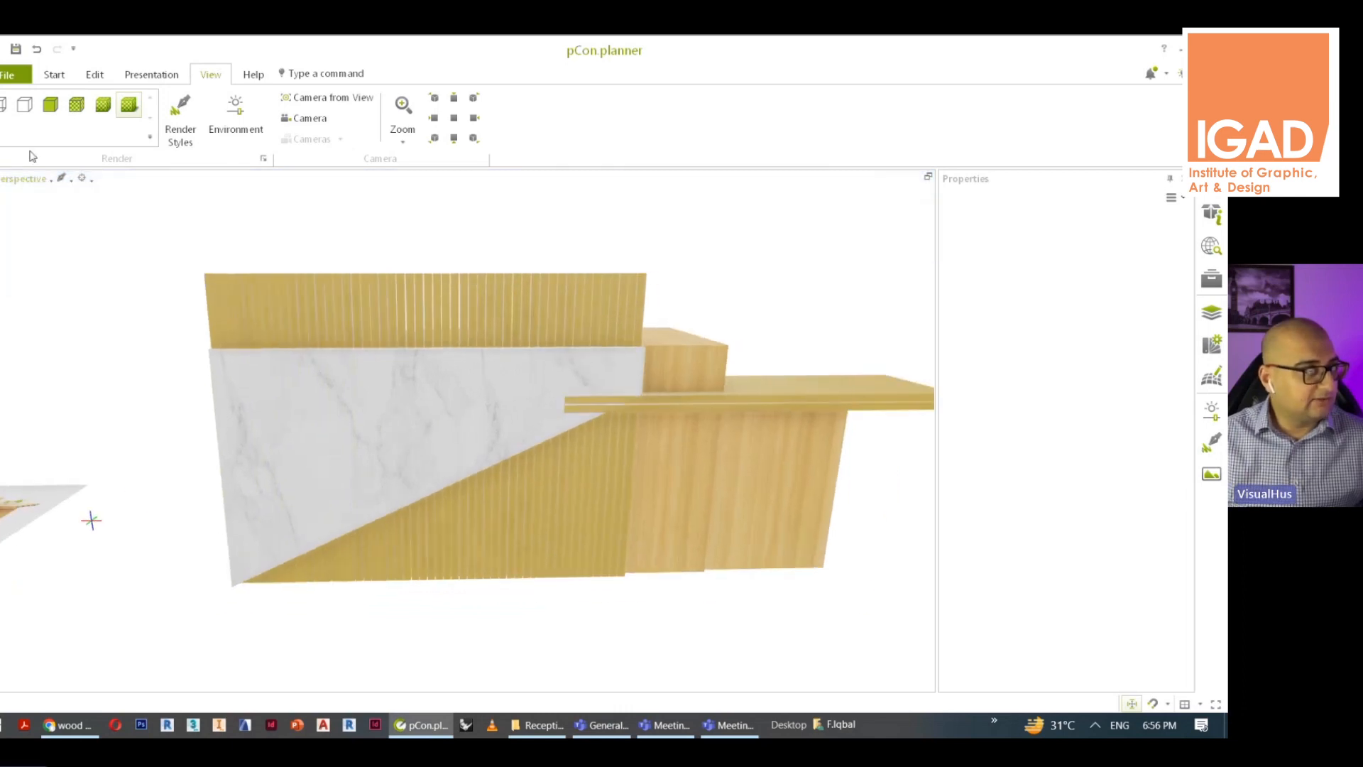
In a wireframe front view, start a polyline along the marble panel's diagonal edge, from its upper corner to its lower corner
left_click(23, 186)
left_click(32, 239)
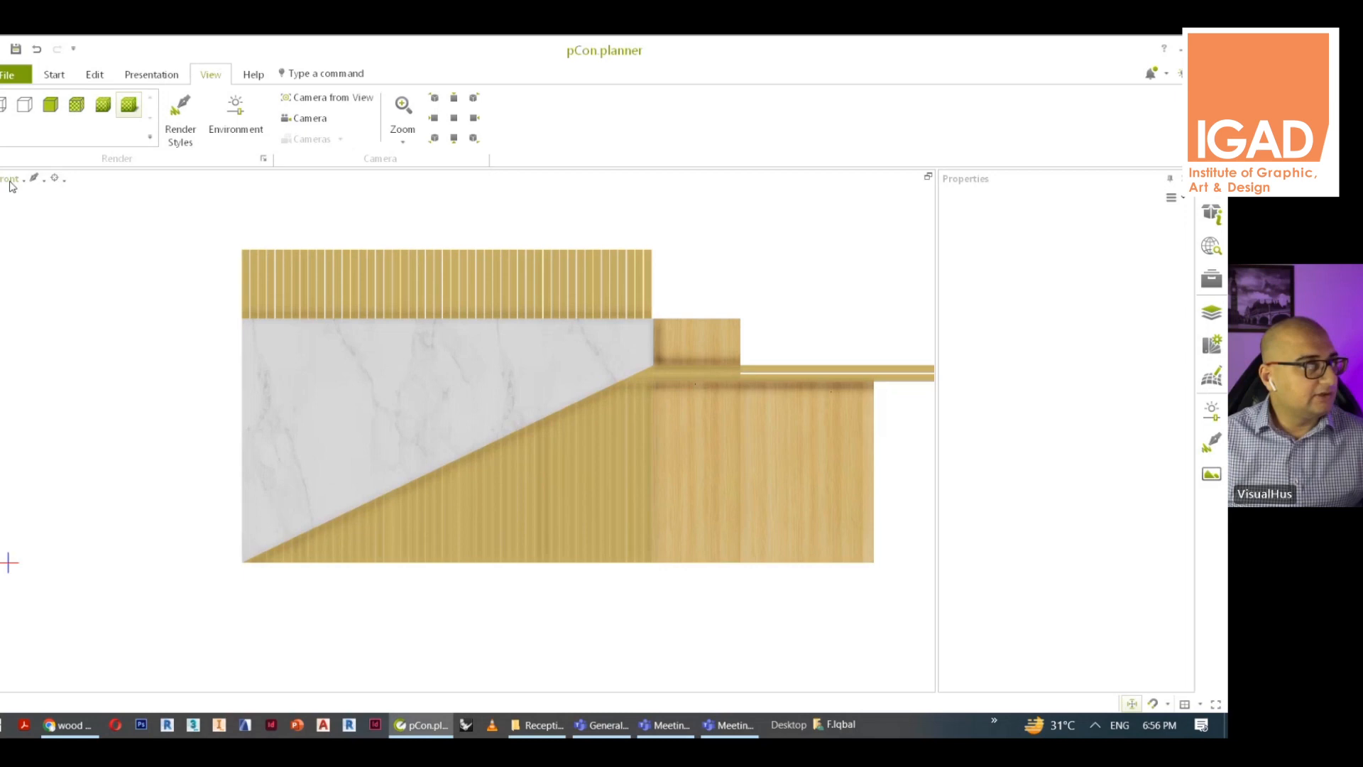
left_click(3, 106)
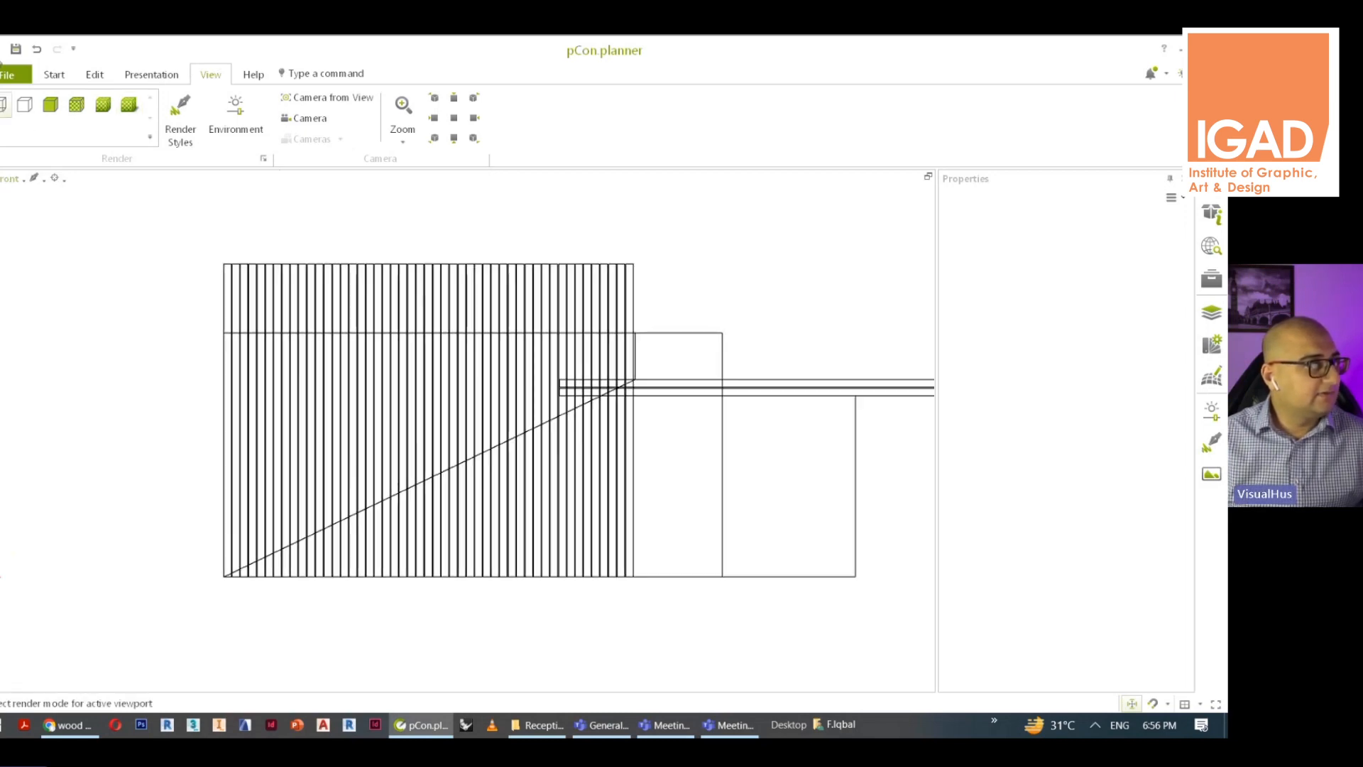
left_click(53, 74)
left_click(547, 98)
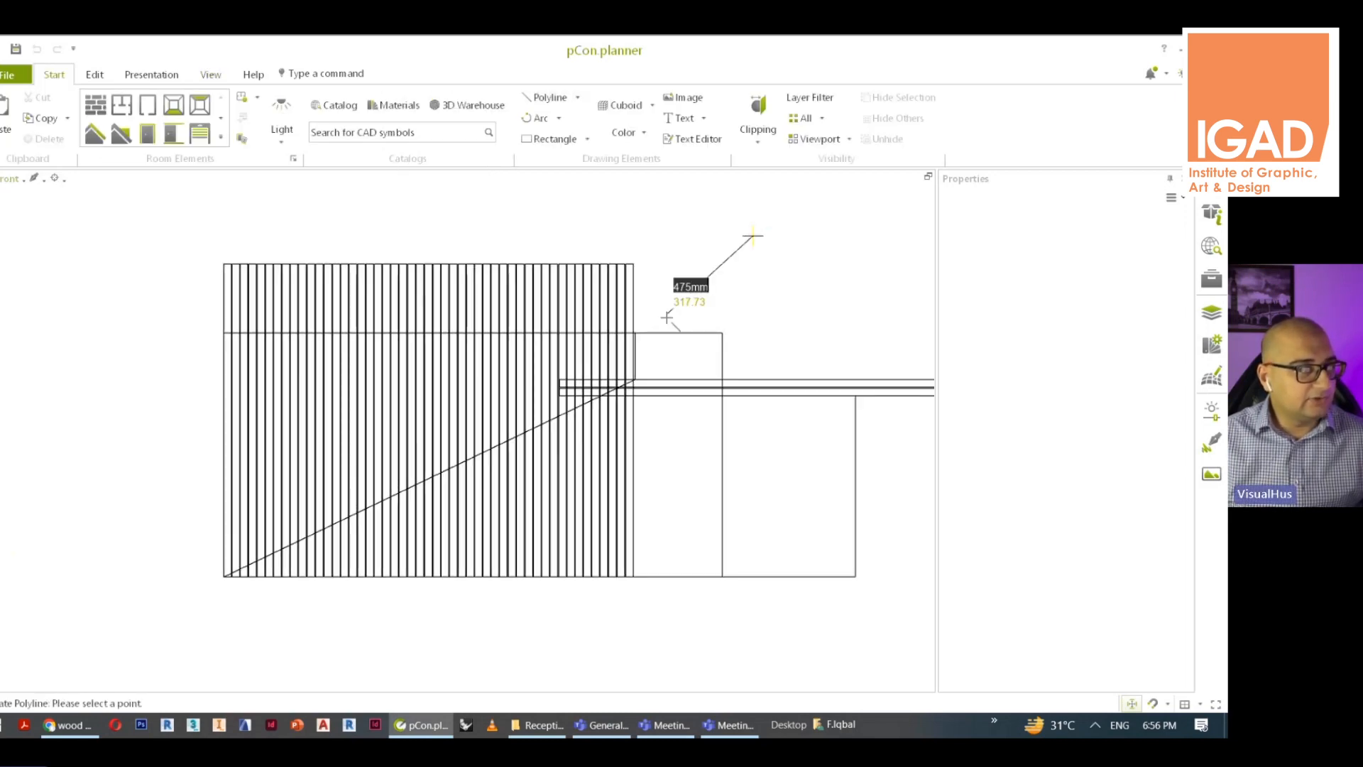
scroll(650, 351, "up", 4)
left_click(581, 464)
scroll(573, 463, "down", 4)
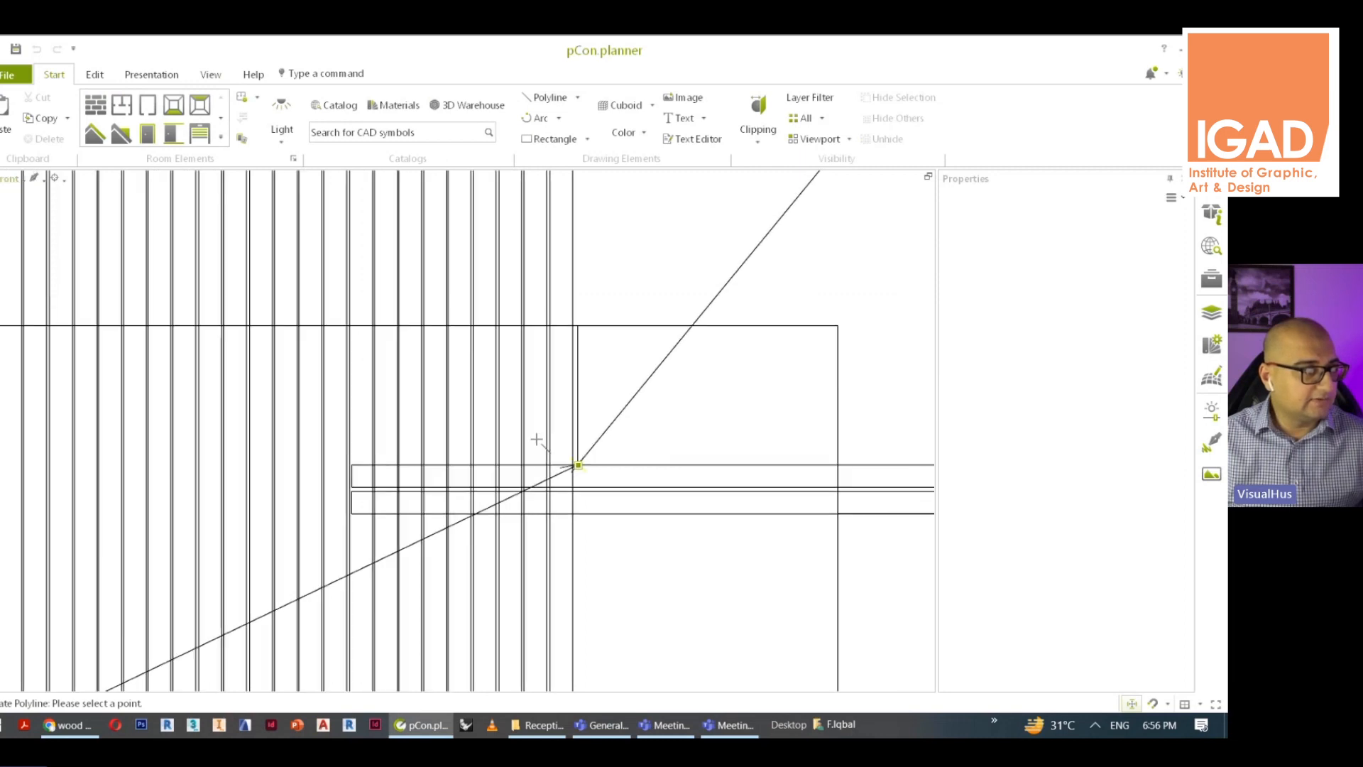
left_click(450, 523)
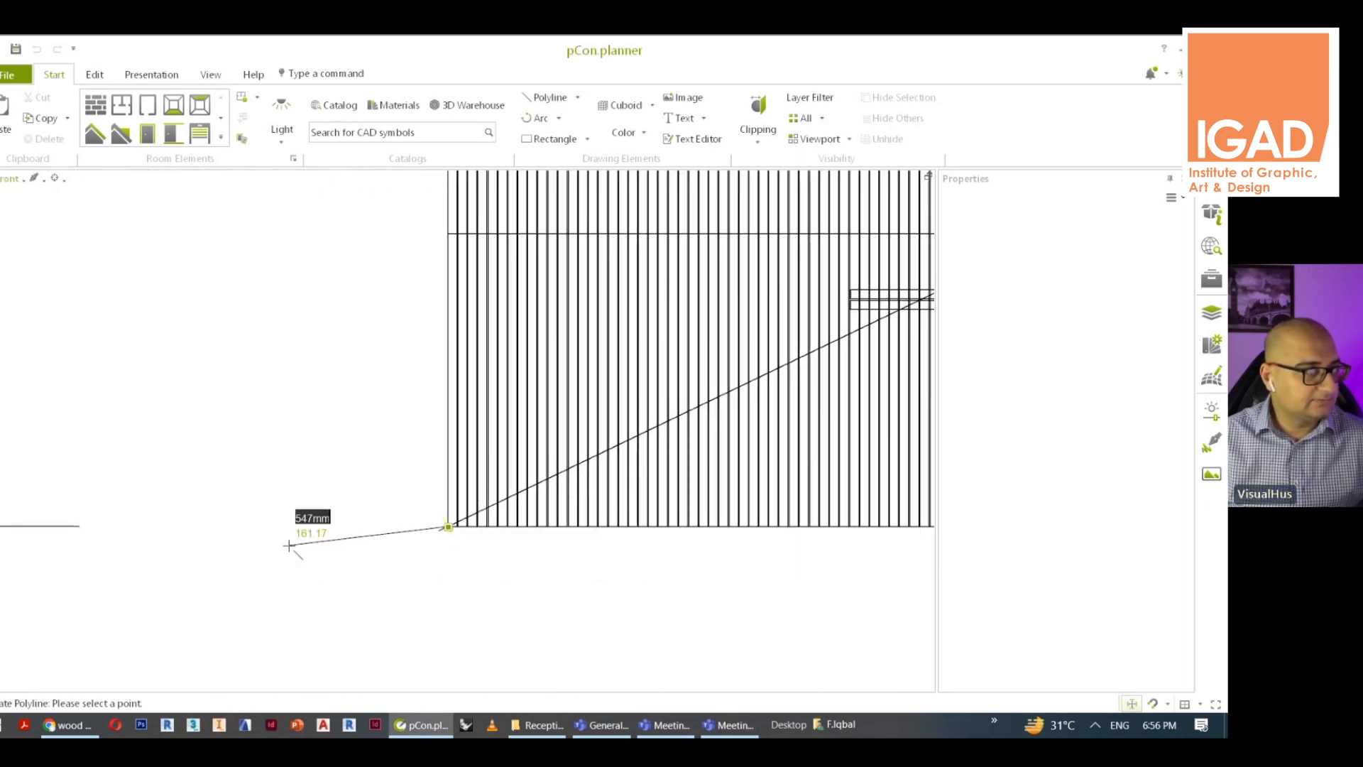
Continue the polyline around the slats above the diagonal and close it into an outline enclosing their upper part
scroll(289, 547, "down", 3)
scroll(288, 544, "down", 2)
left_click(288, 544)
left_click(254, 369)
left_click(390, 297)
left_click(599, 320)
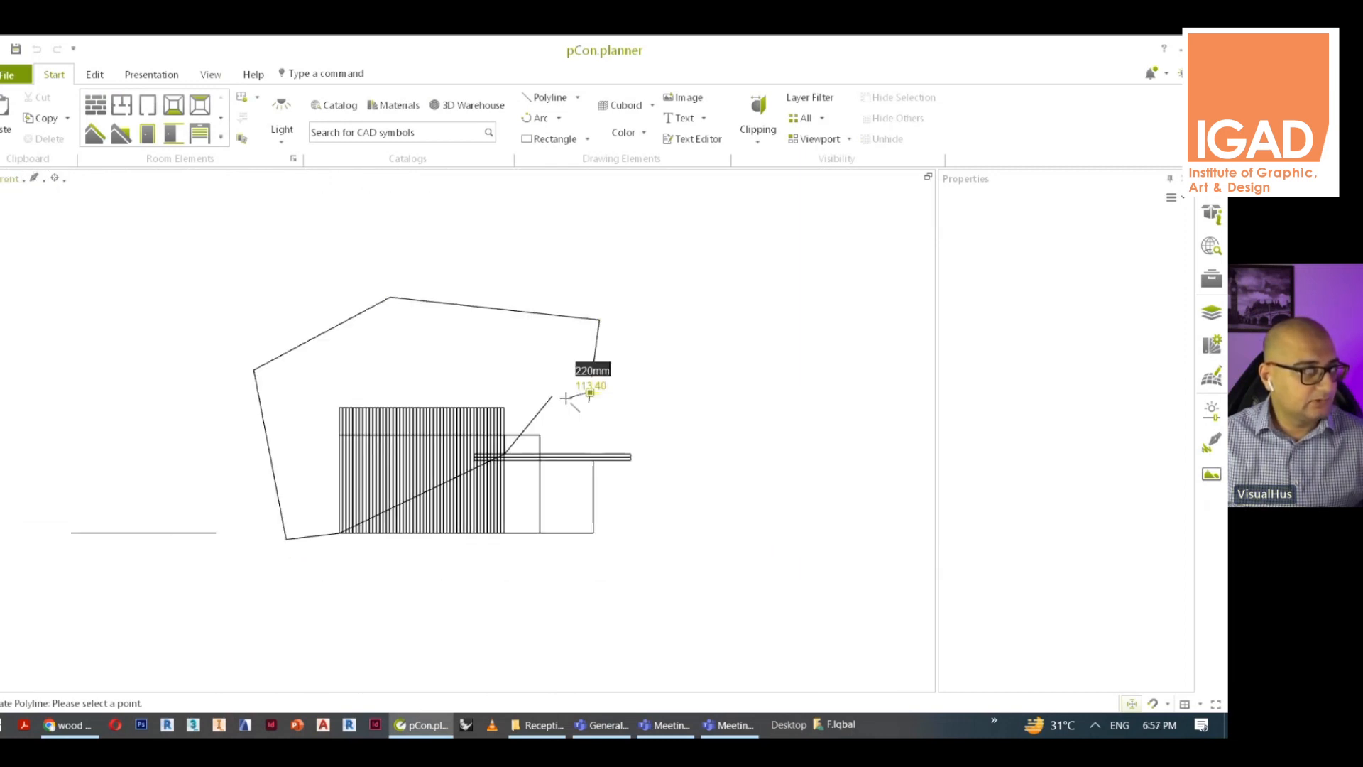
left_click(553, 395)
Show the model in perspective and extrude the closed outline into a solid passing through the slats
left_click(15, 179)
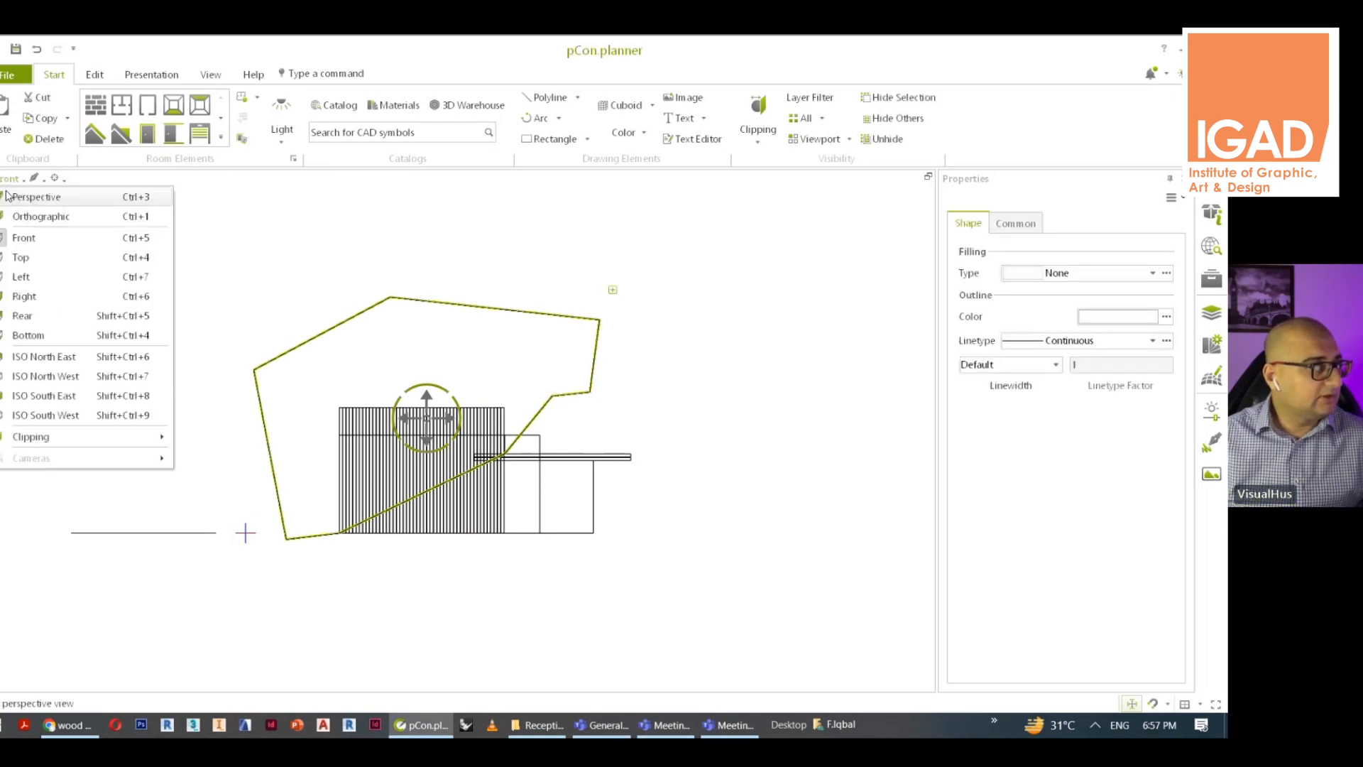
left_click(42, 188)
scroll(372, 408, "down", 5)
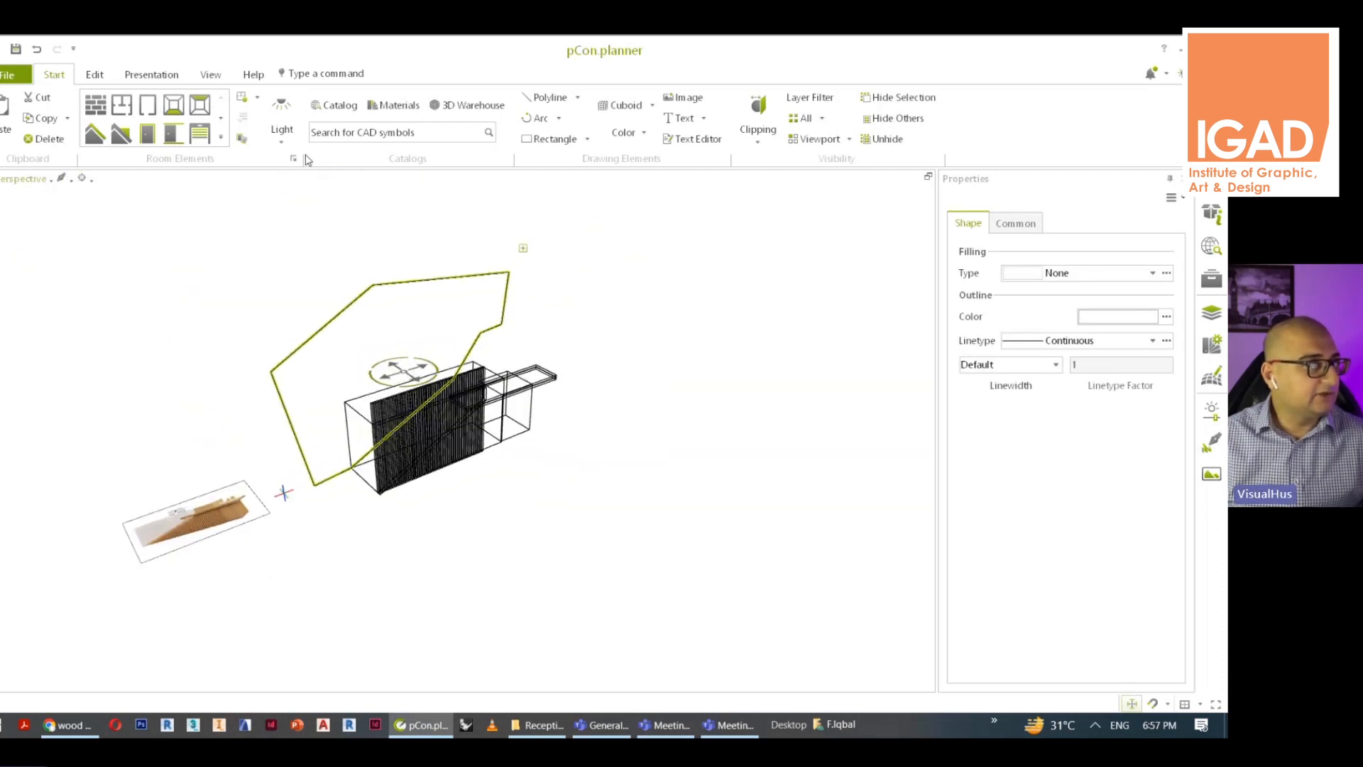
left_click(90, 76)
left_click(421, 139)
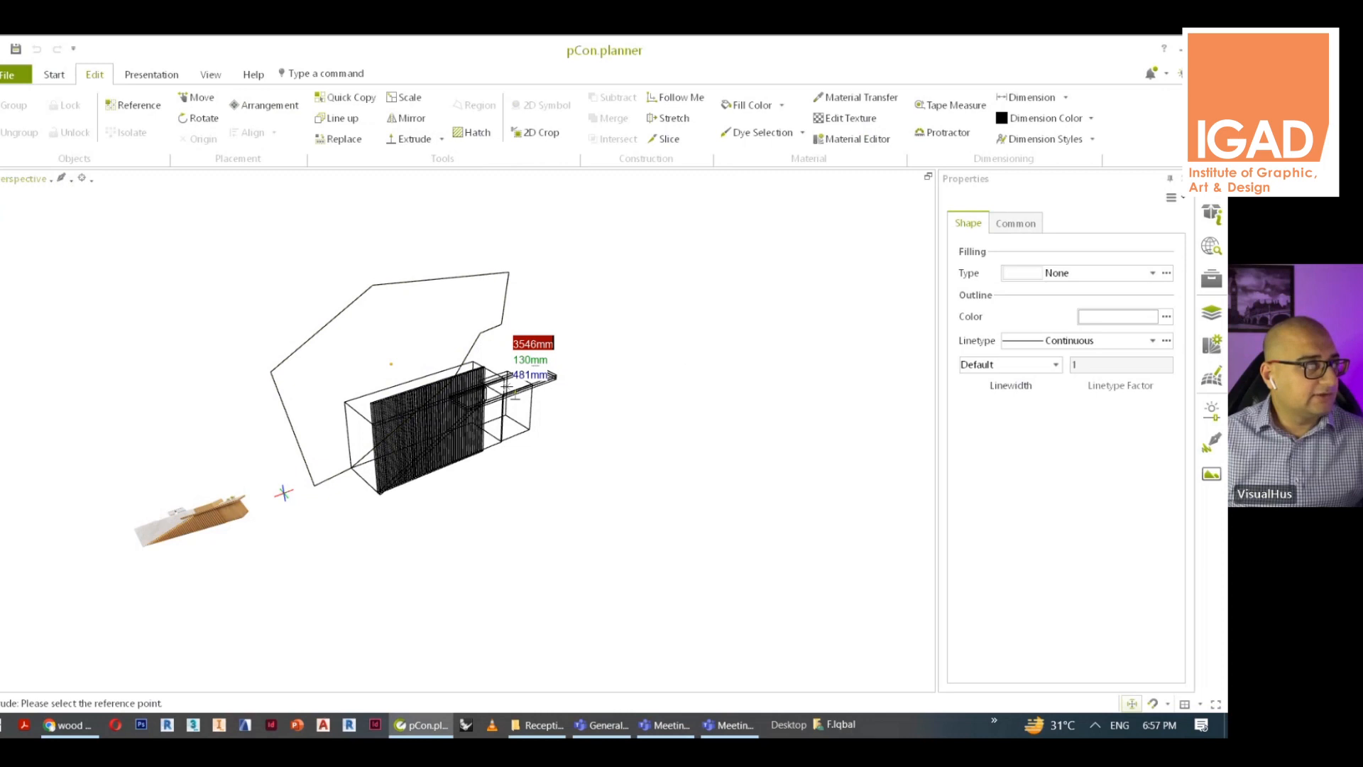
left_click(561, 414)
Subtract the extruded solid from the slat group so that only the slats below the diagonal remain
scroll(380, 433, "up", 2)
left_click(380, 433)
left_click(612, 97)
left_click(657, 268)
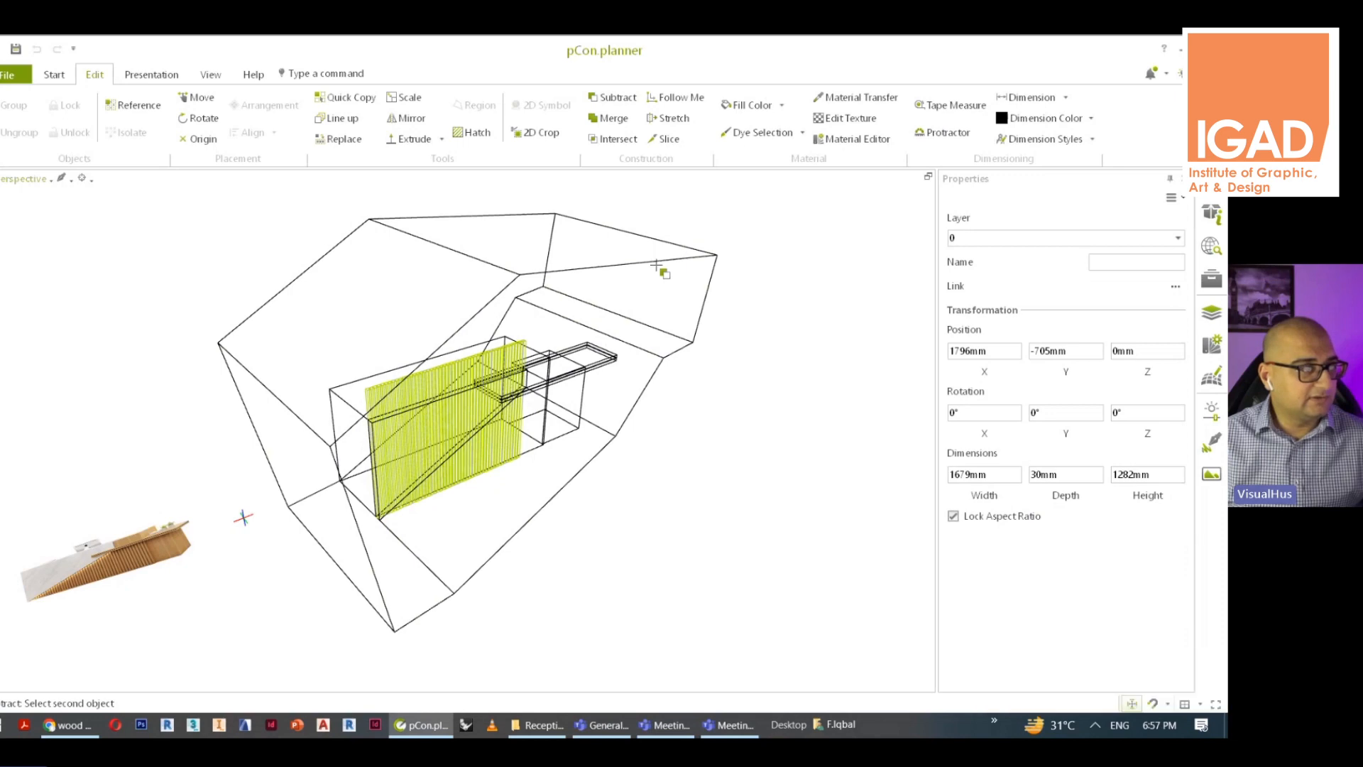
left_click(659, 263)
left_click(657, 259)
left_click(500, 537)
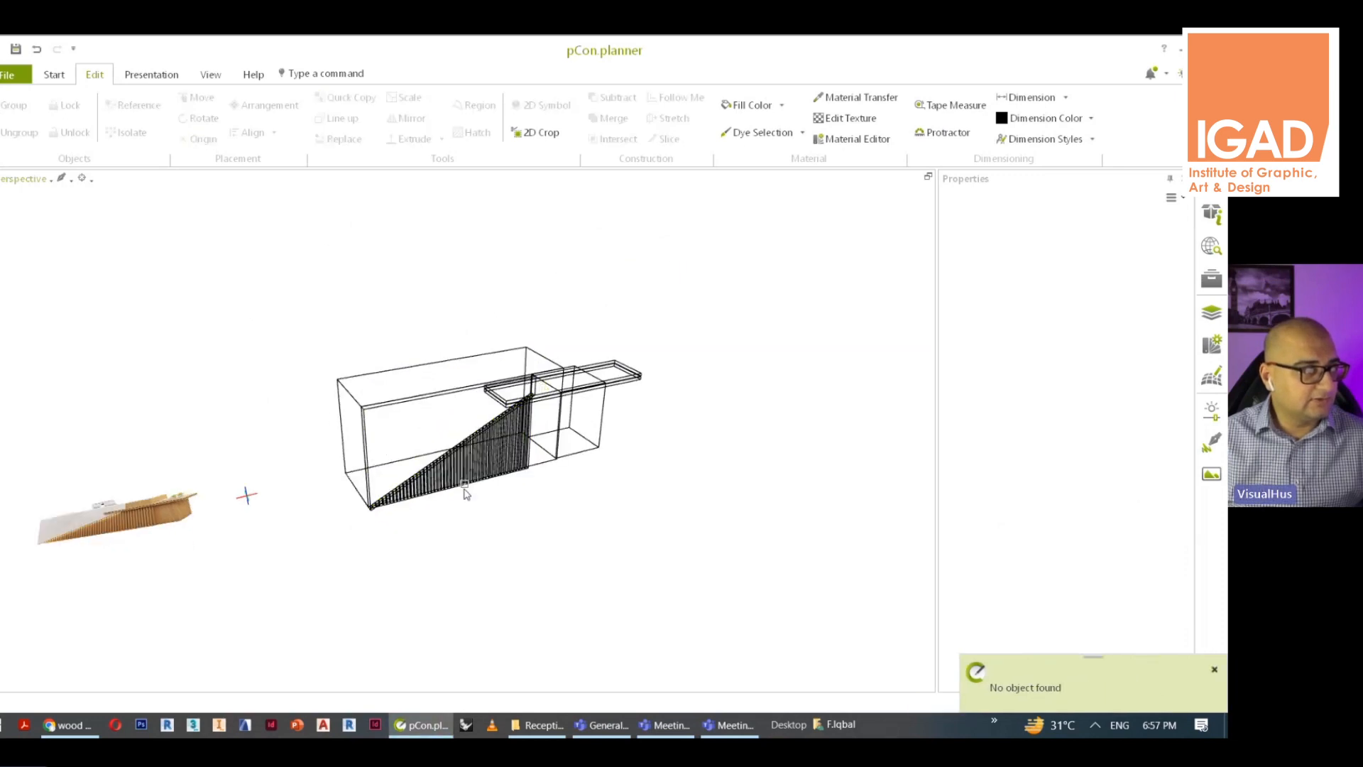
Switch the perspective view to textured shading and examine the trimmed slats and the countertop overlap
scroll(348, 370, "up", 5)
mouse_move(694, 424)
right_mouse_down()
mouse_move(459, 523)
mouse_move(51, 169)
right_mouse_up()
left_click(14, 183)
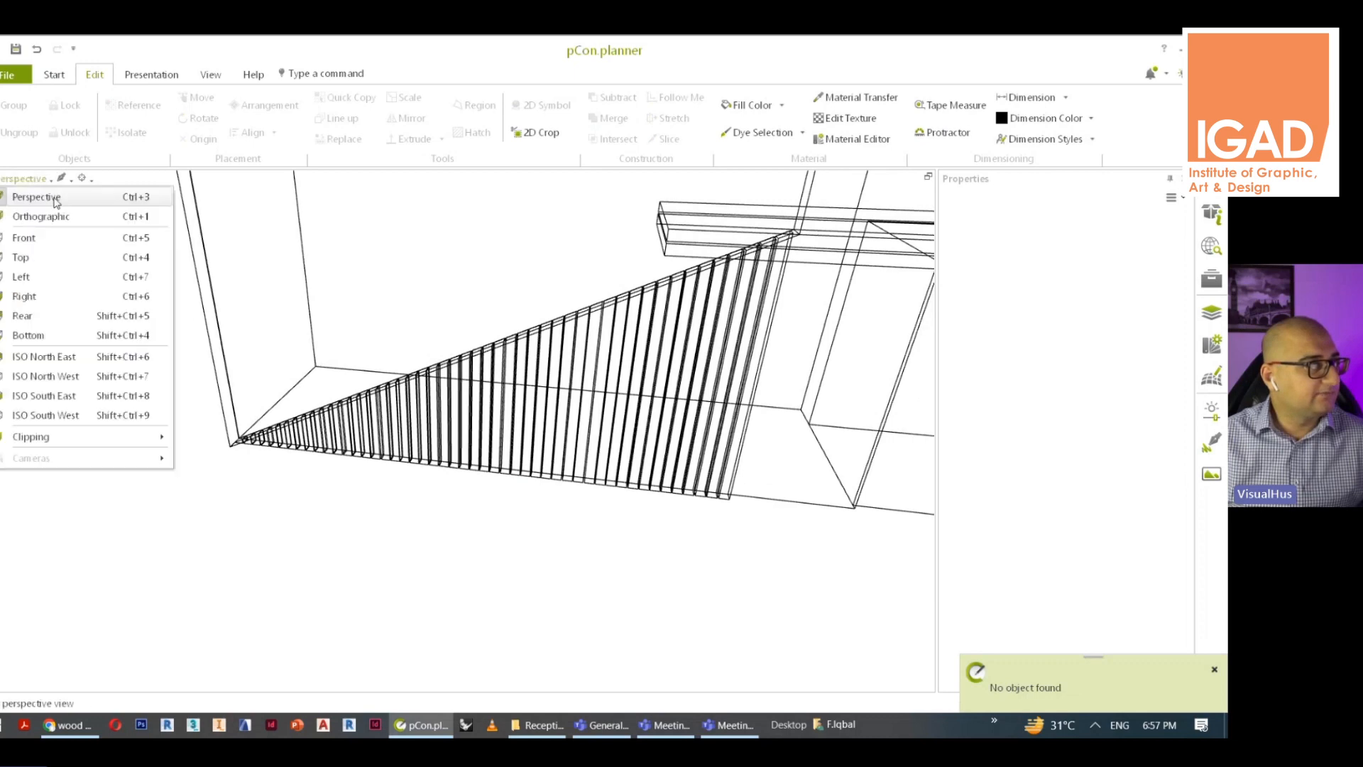
left_click(210, 74)
left_click(122, 110)
mouse_move(470, 433)
right_mouse_down()
mouse_move(631, 471)
mouse_move(583, 497)
mouse_move(569, 450)
right_mouse_up()
scroll(745, 289, "up", 3)
right_click_drag(745, 289, 603, 322)
In the top view, move the countertop boards 94 mm forward, past the front of the marble panel
left_click(674, 305)
left_click(25, 178)
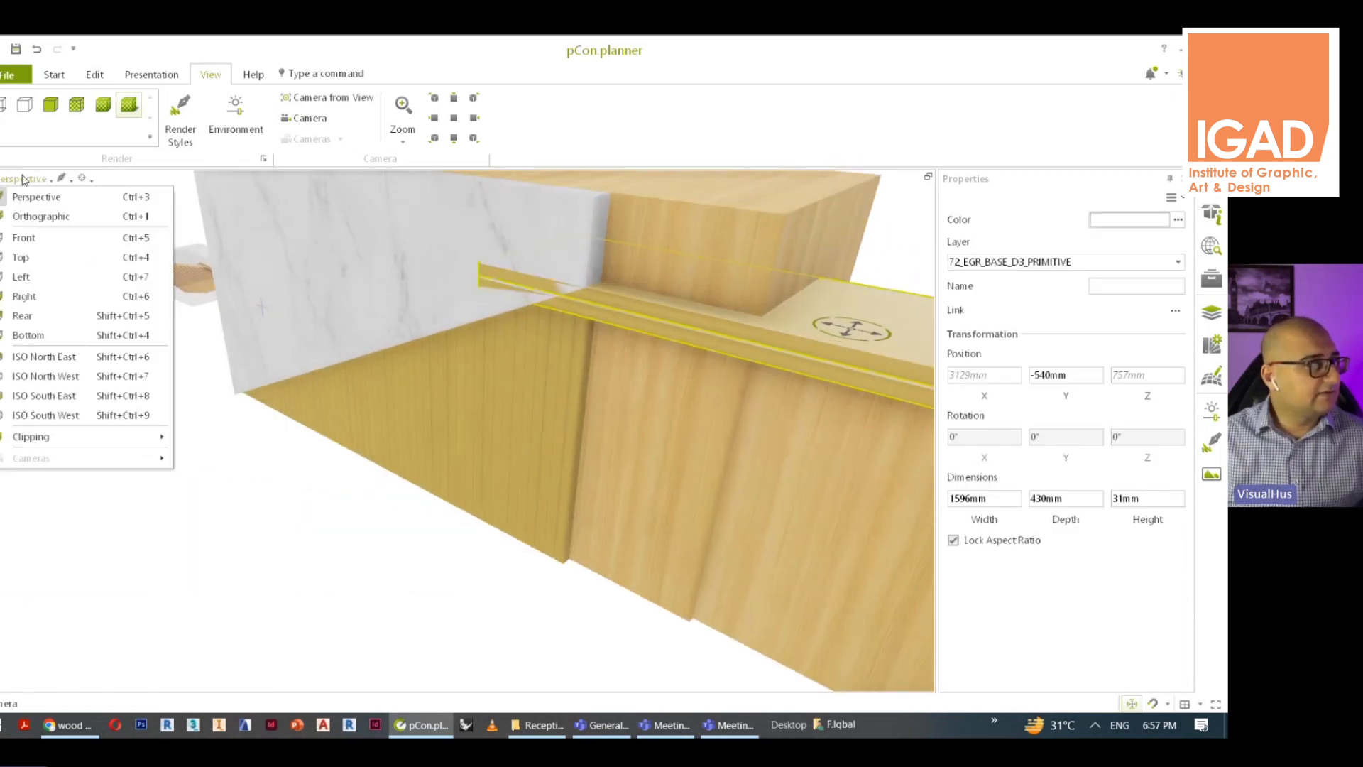
left_click(21, 257)
scroll(564, 454, "up", 4)
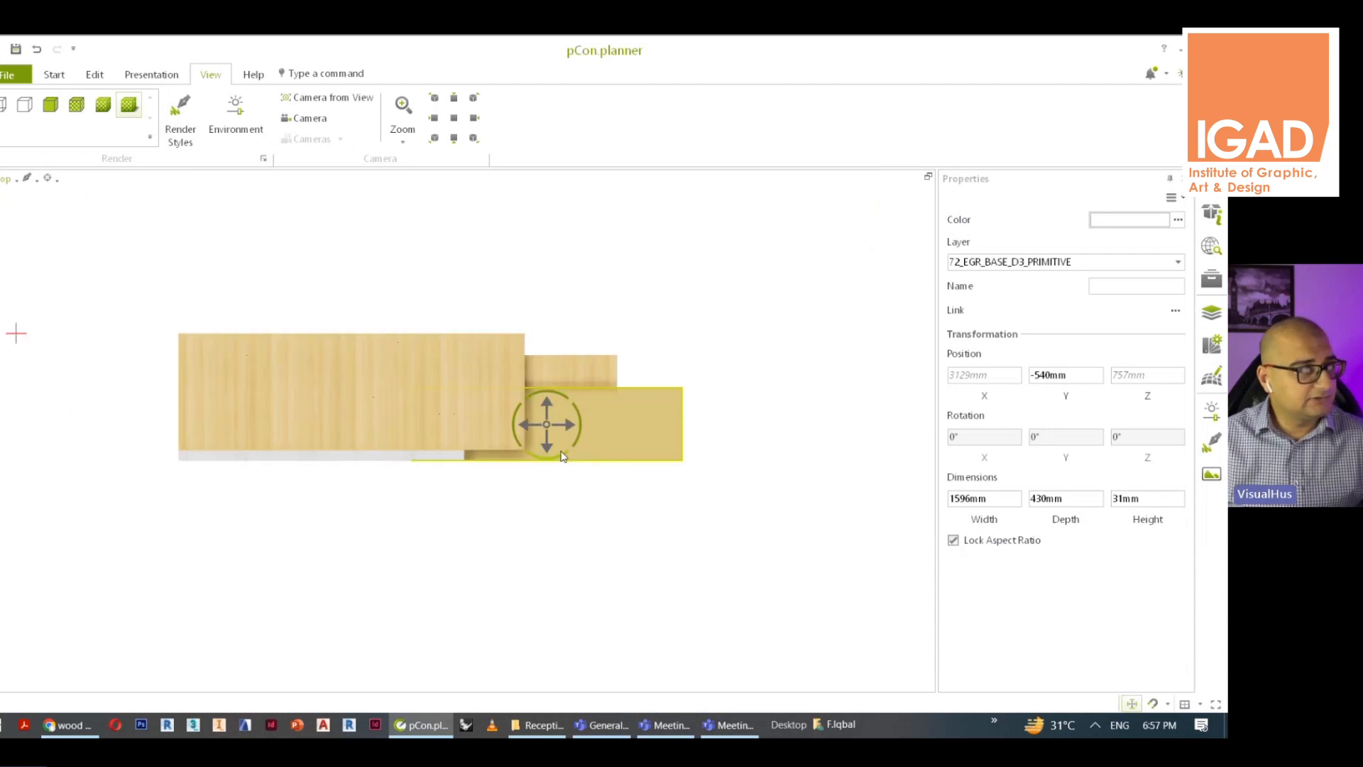
left_click(545, 443)
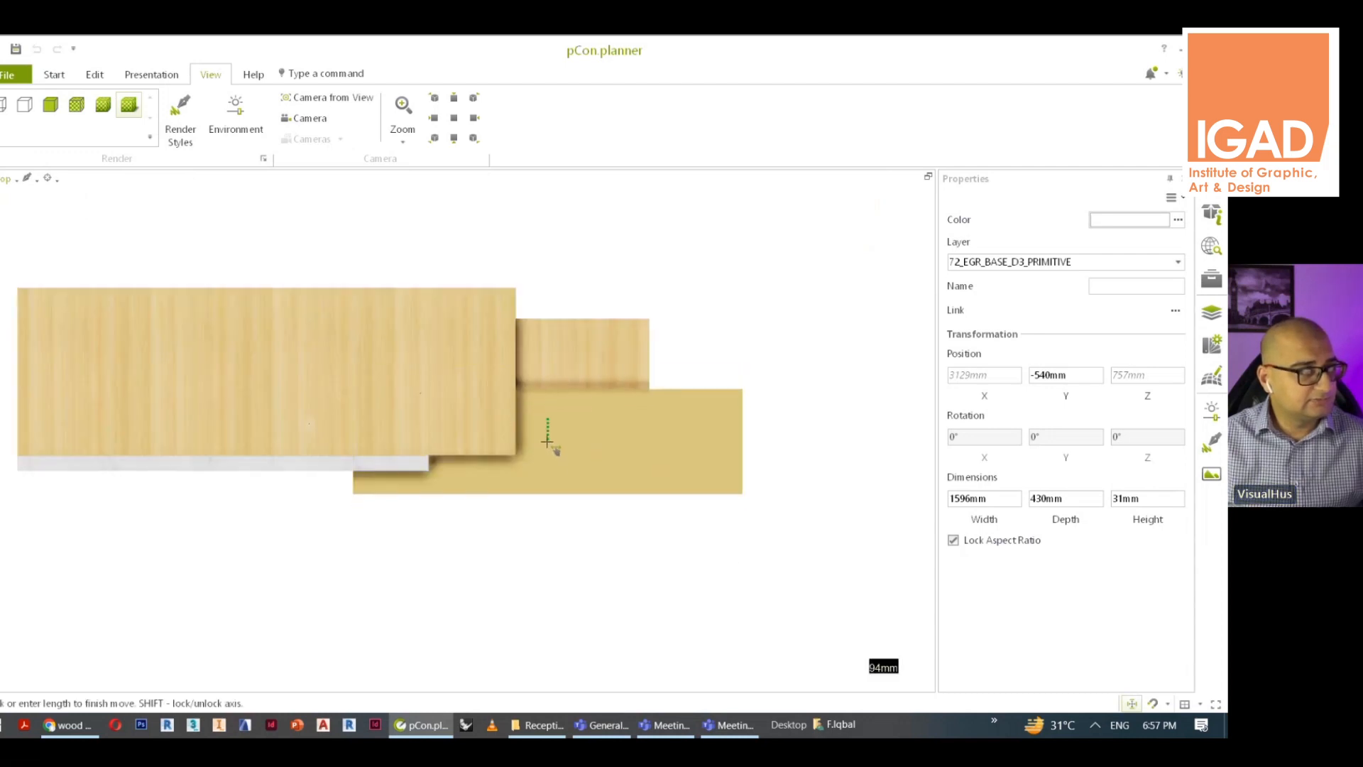
left_click(546, 441)
Examine the desk in perspective from the front to check the countertop boards' position and the gap between them
left_click(9, 179)
left_click(32, 216)
middle_click_drag(196, 288, 690, 480)
scroll(690, 480, "down", 3)
left_click(669, 571)
middle_click_drag(670, 572, 497, 452)
scroll(658, 553, "down", 1)
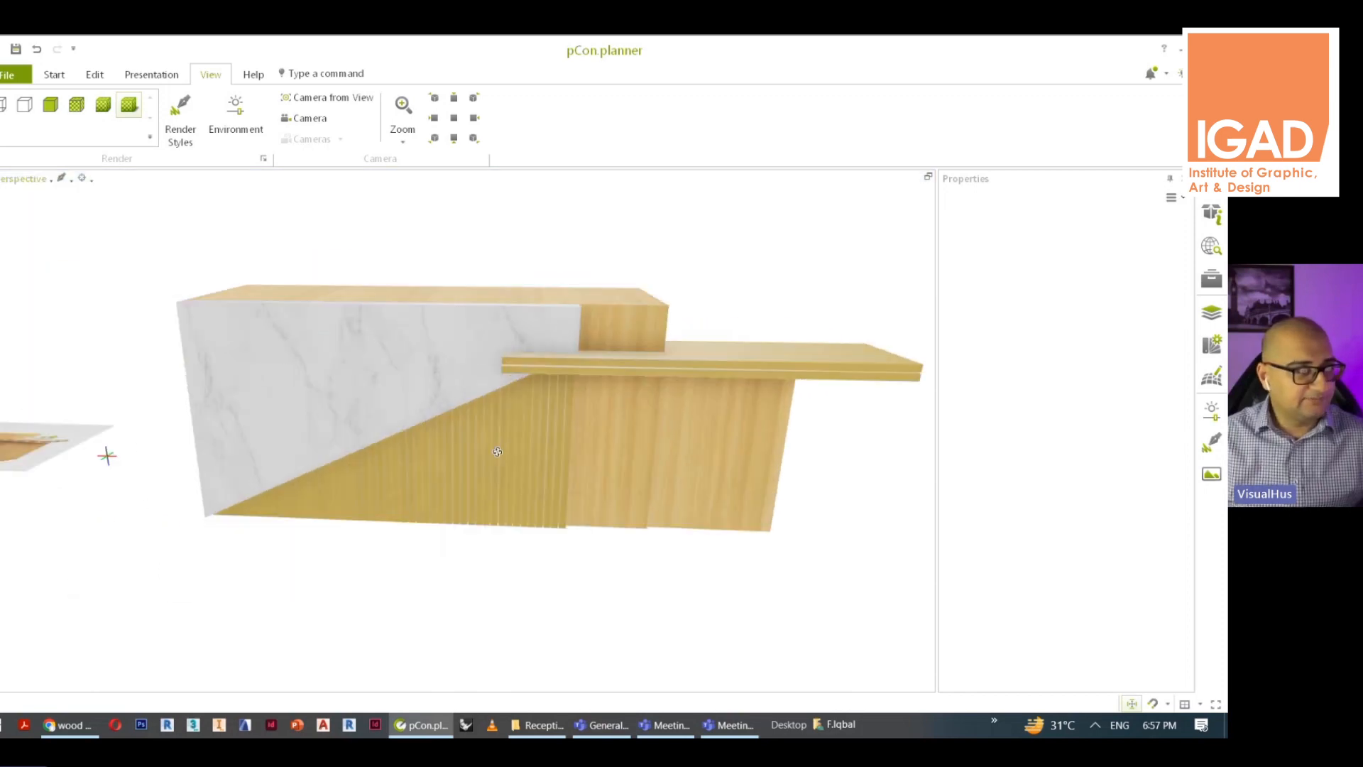
middle_click_drag(824, 429, 809, 395)
In the front view, move the upper countertop board down so its end corner meets the lower board's upper corner
left_click(39, 180)
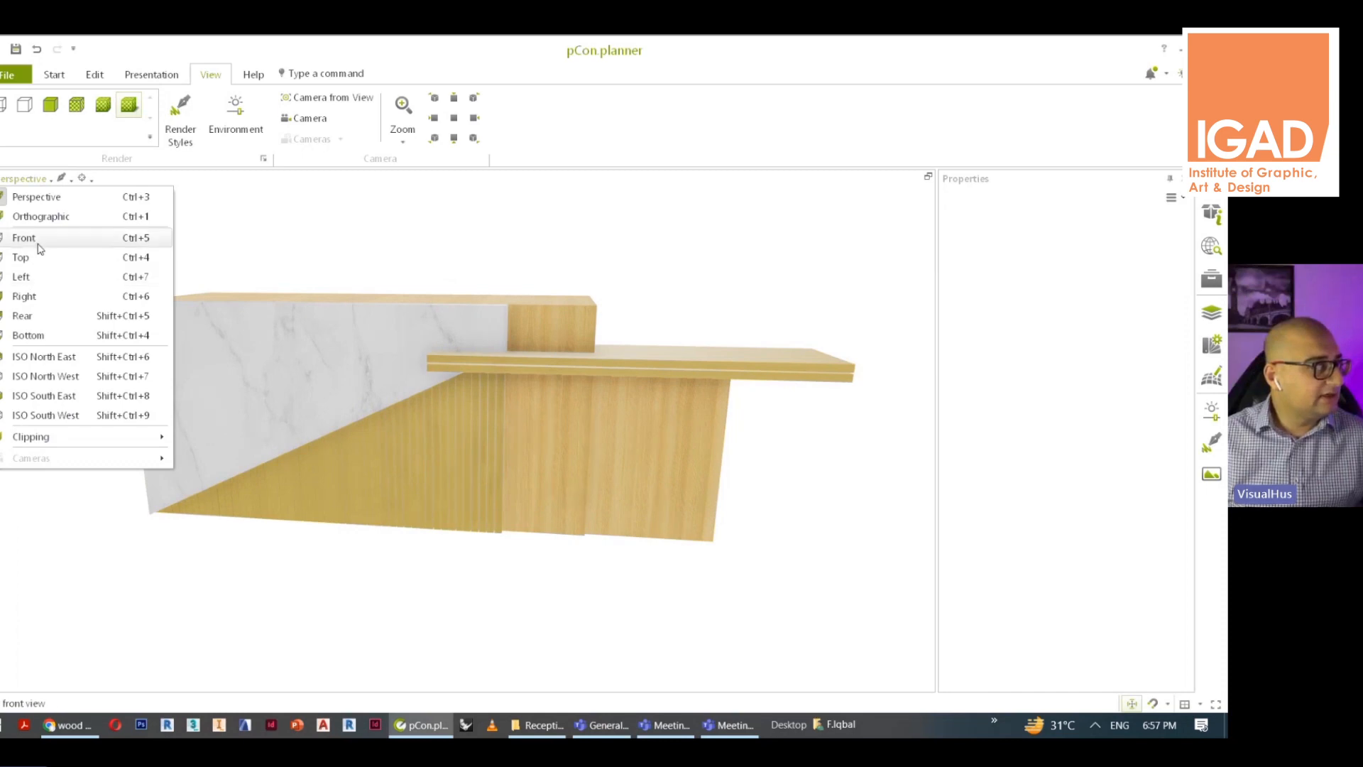
left_click(39, 247)
scroll(606, 478, "up", 5)
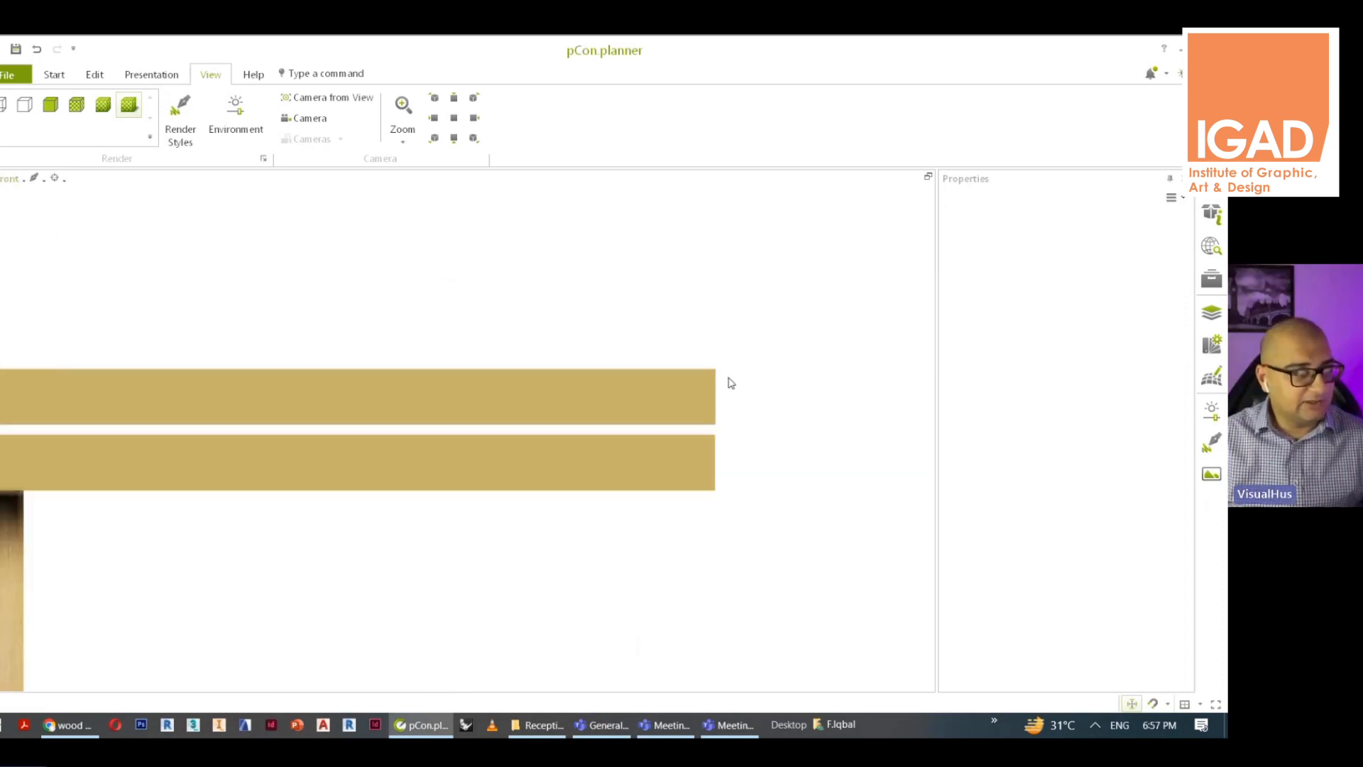
scroll(710, 426, "up", 2)
left_click(713, 457)
scroll(731, 426, "up", 2)
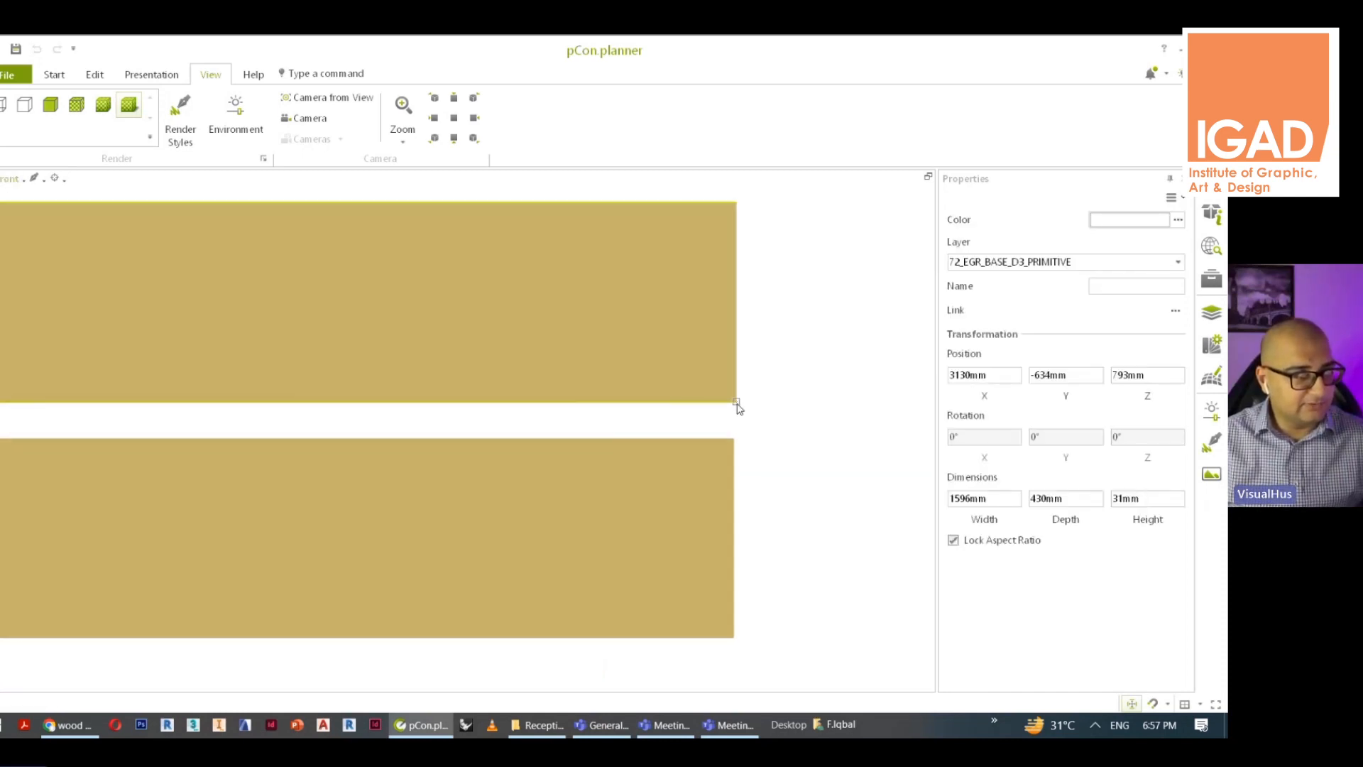
left_click(736, 406)
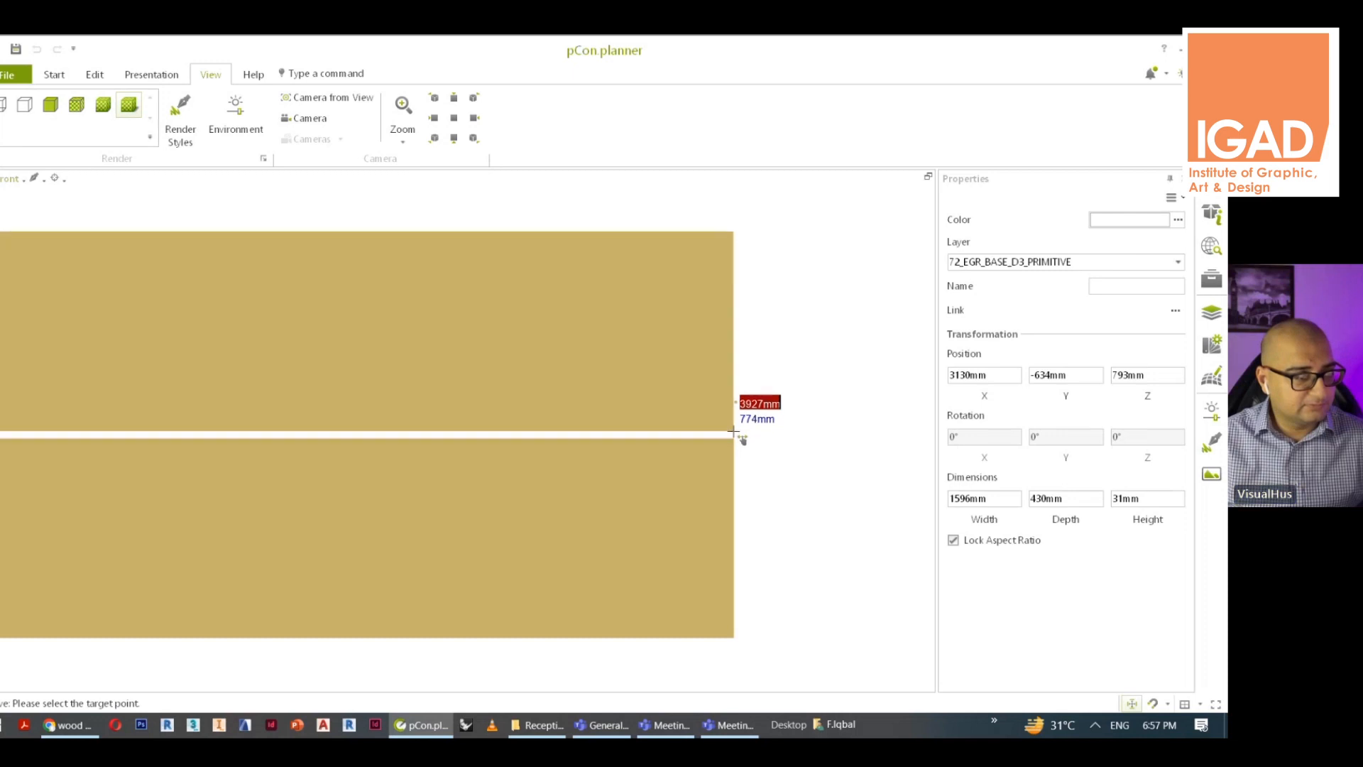
left_click(734, 433)
scroll(730, 447, "down", 5)
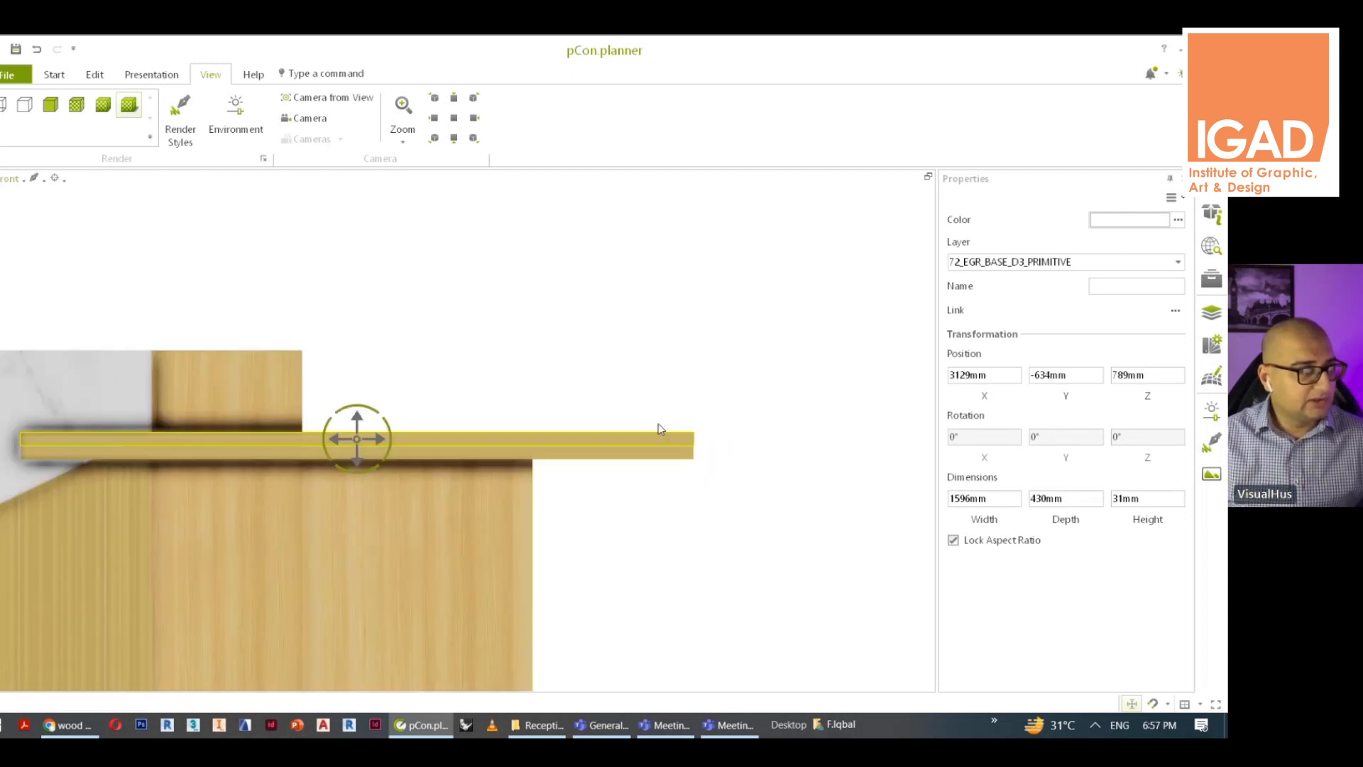
Select both countertop boards and shift them along the desk toward the marble panel, to an X position of 2946 mm
scroll(659, 429, "down", 1)
left_click_drag(603, 484, 642, 372)
middle_click_drag(460, 449, 684, 450)
left_click_drag(607, 441, 543, 441)
scroll(577, 451, "down", 4)
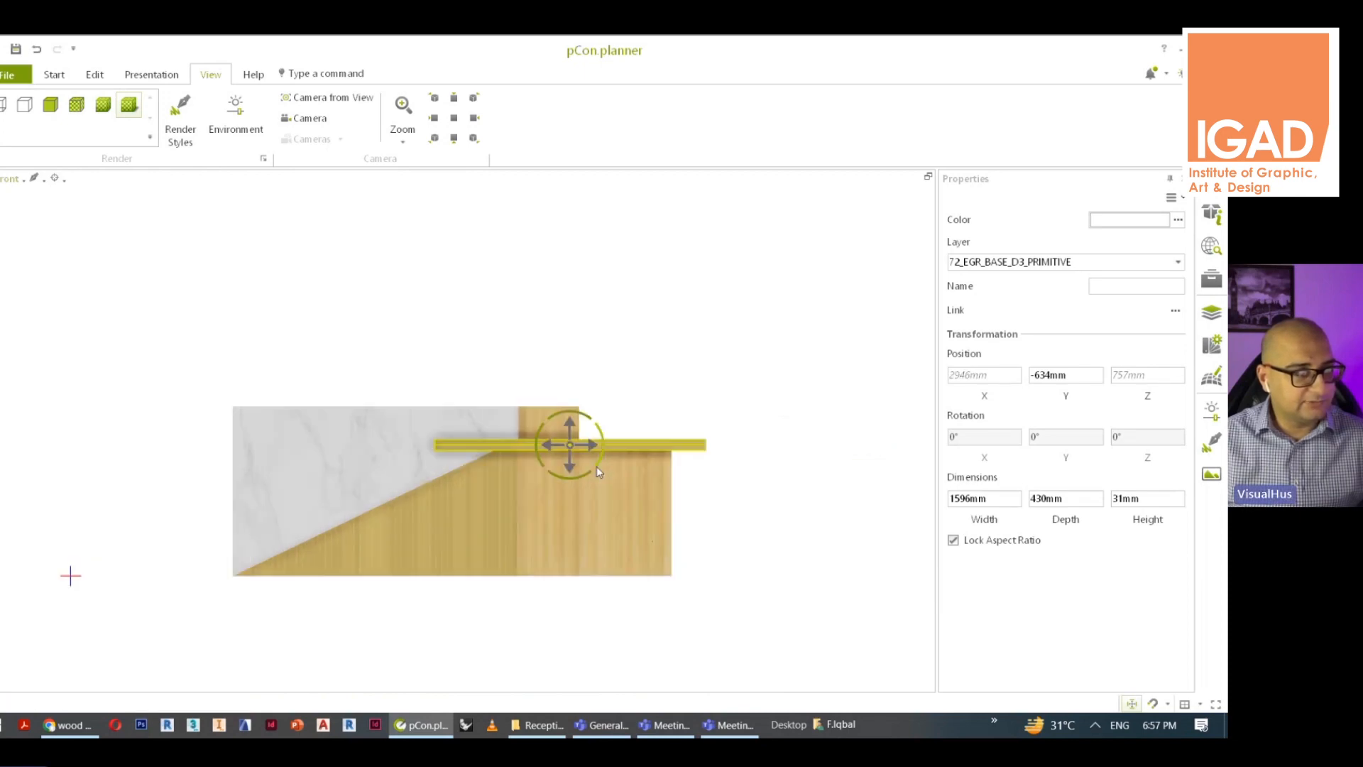
Frame the desk in perspective from the front and render a test image of it
left_click(9, 180)
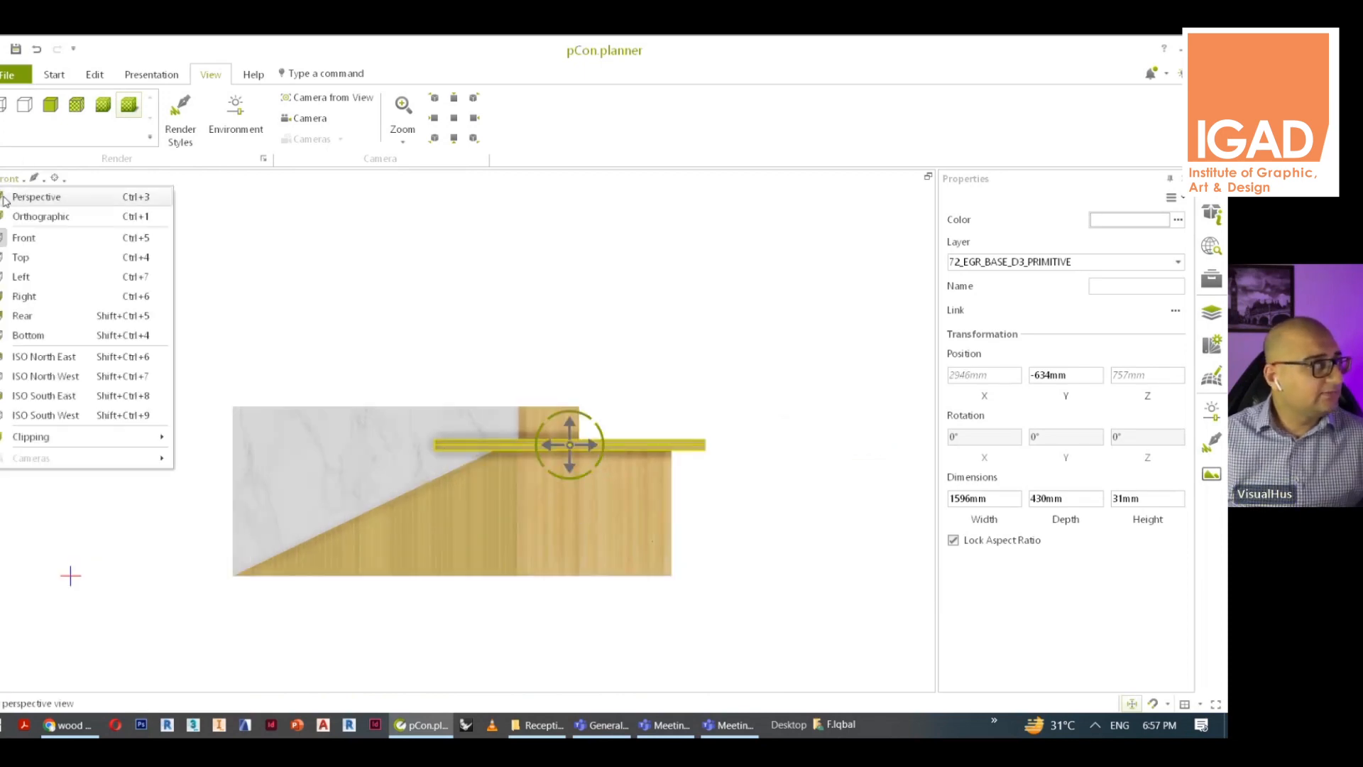
left_click(32, 191)
left_click(904, 337)
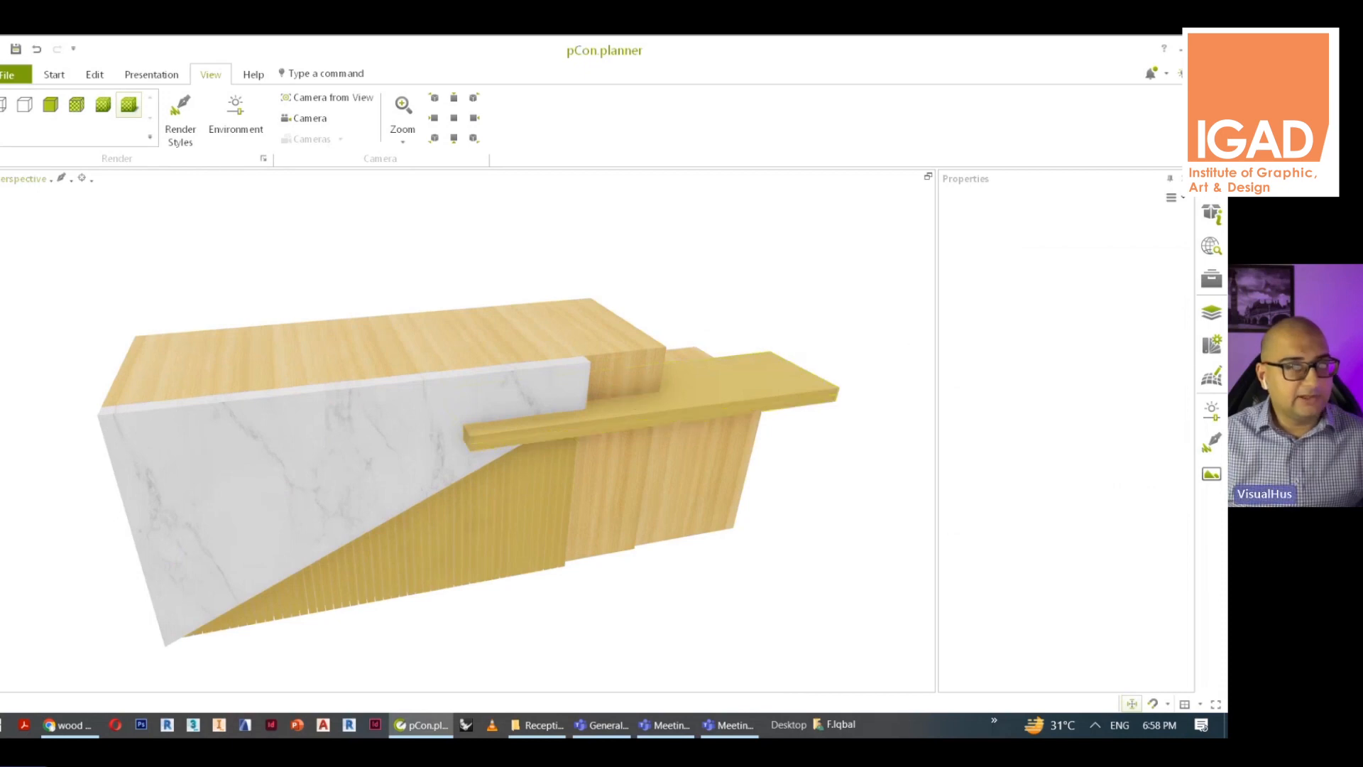
right_click_drag(904, 337, 530, 394)
left_click(151, 74)
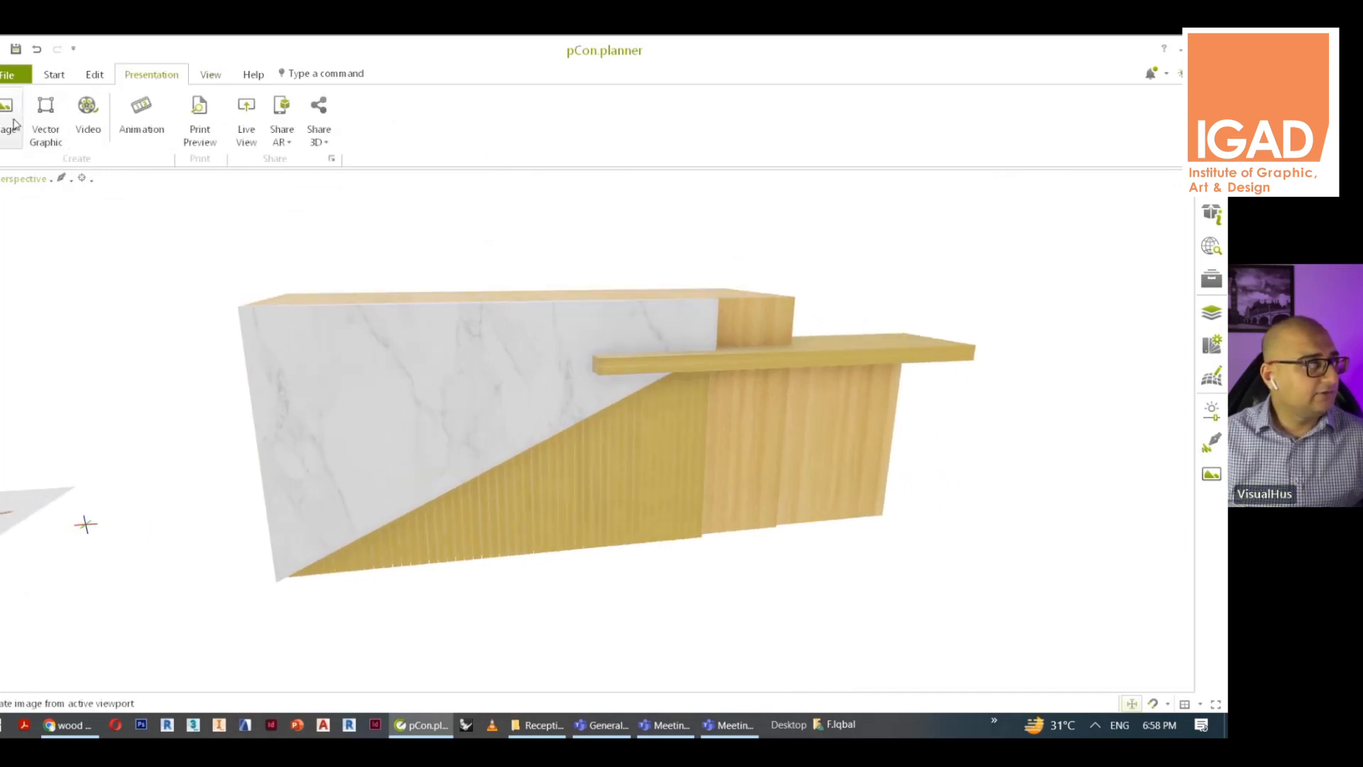
left_click(9, 114)
left_click(2, 197)
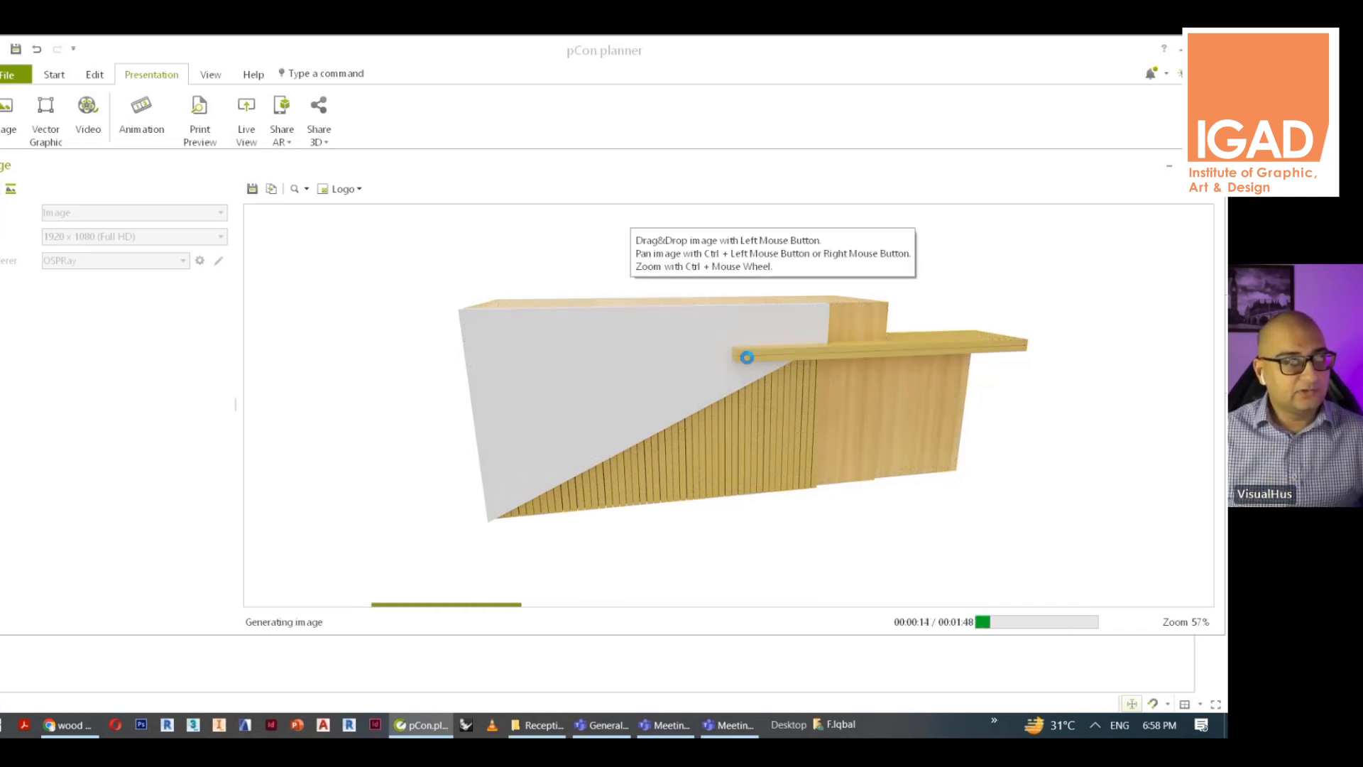
key("Escape")
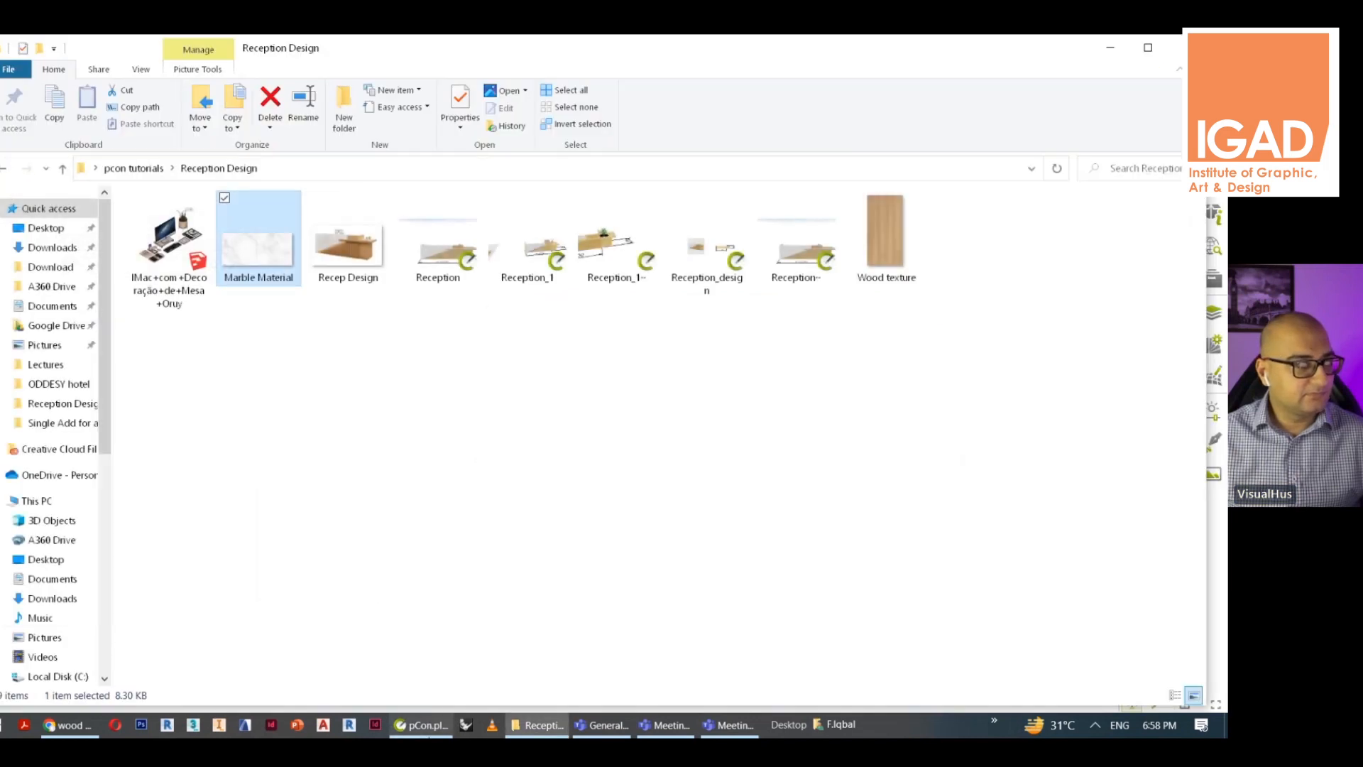
Draw a rectangle slightly inset within the main desk block's footprint in a wireframe top view and show it in perspective
left_click(445, 718)
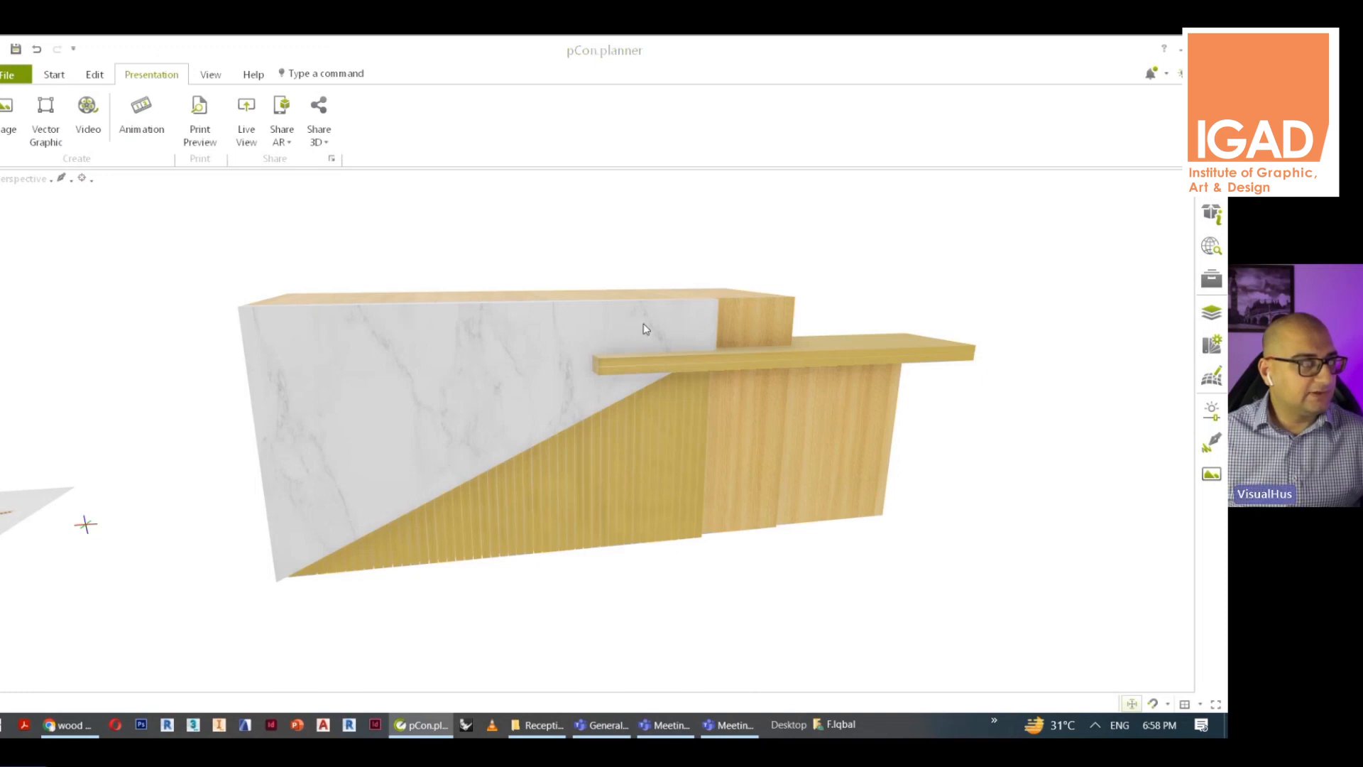
scroll(629, 295, "down", 3)
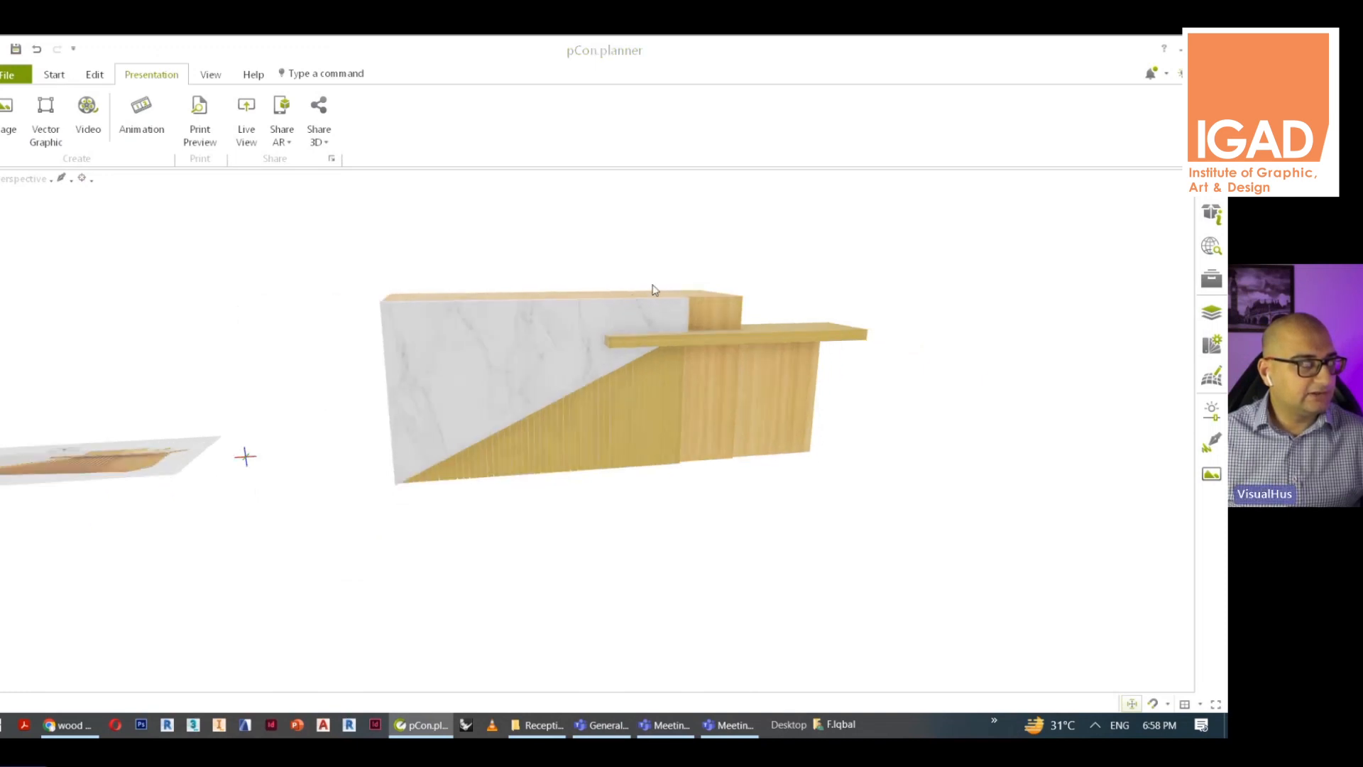
left_click(49, 178)
left_click(28, 257)
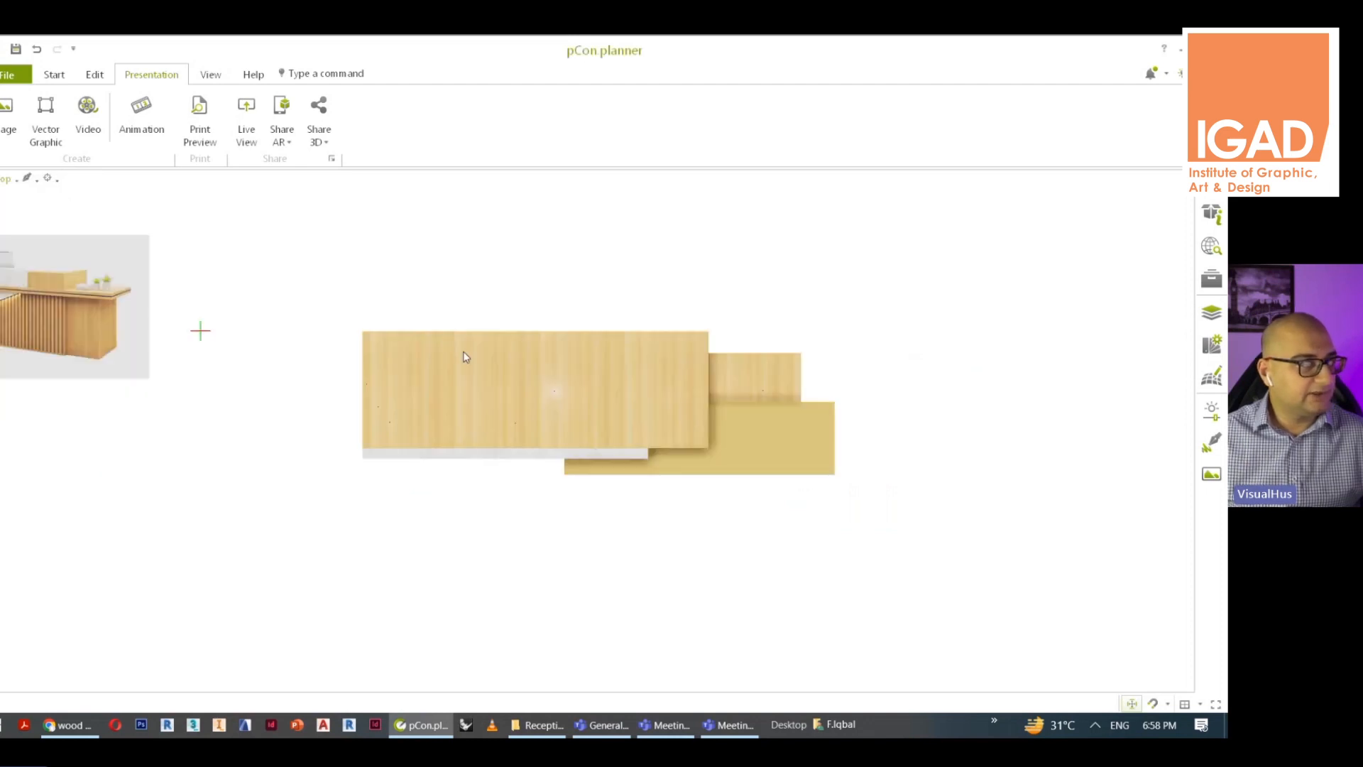
scroll(436, 348, "up", 2)
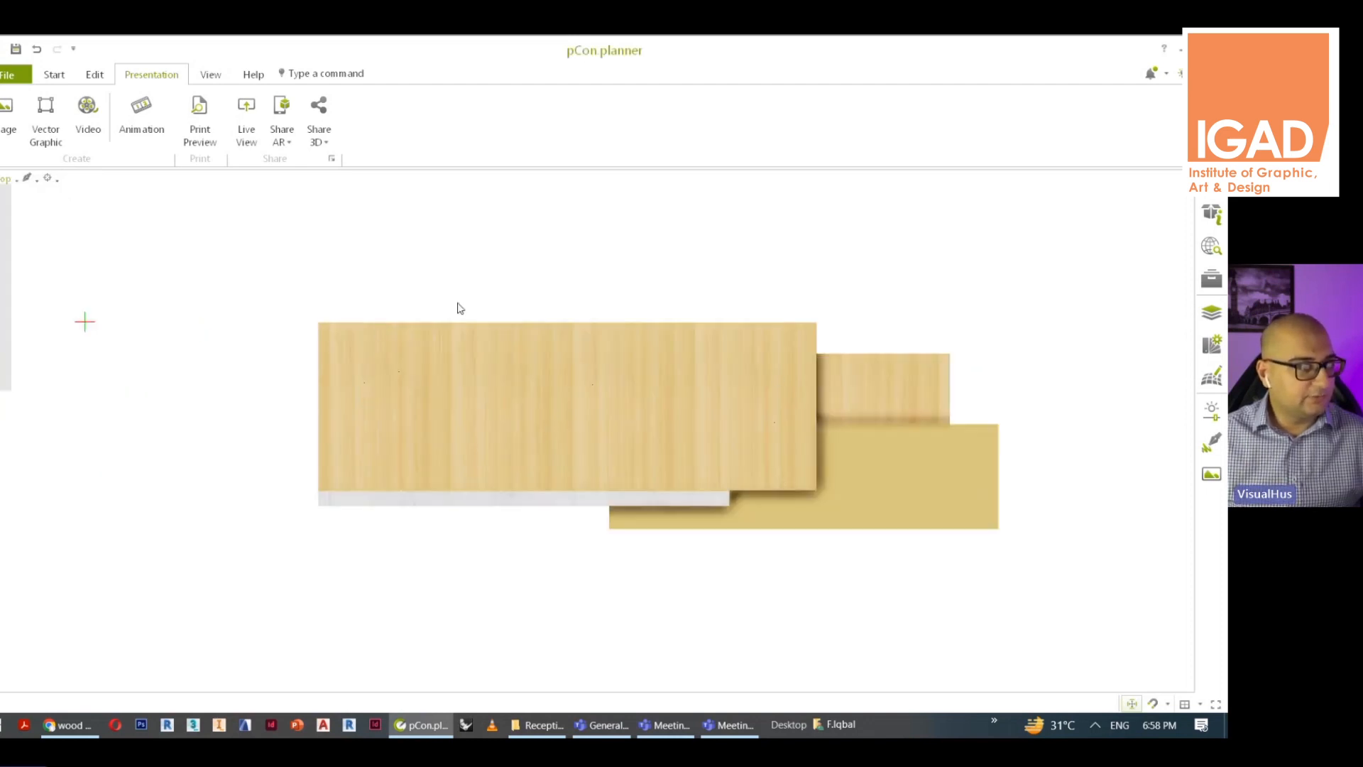
left_click(210, 74)
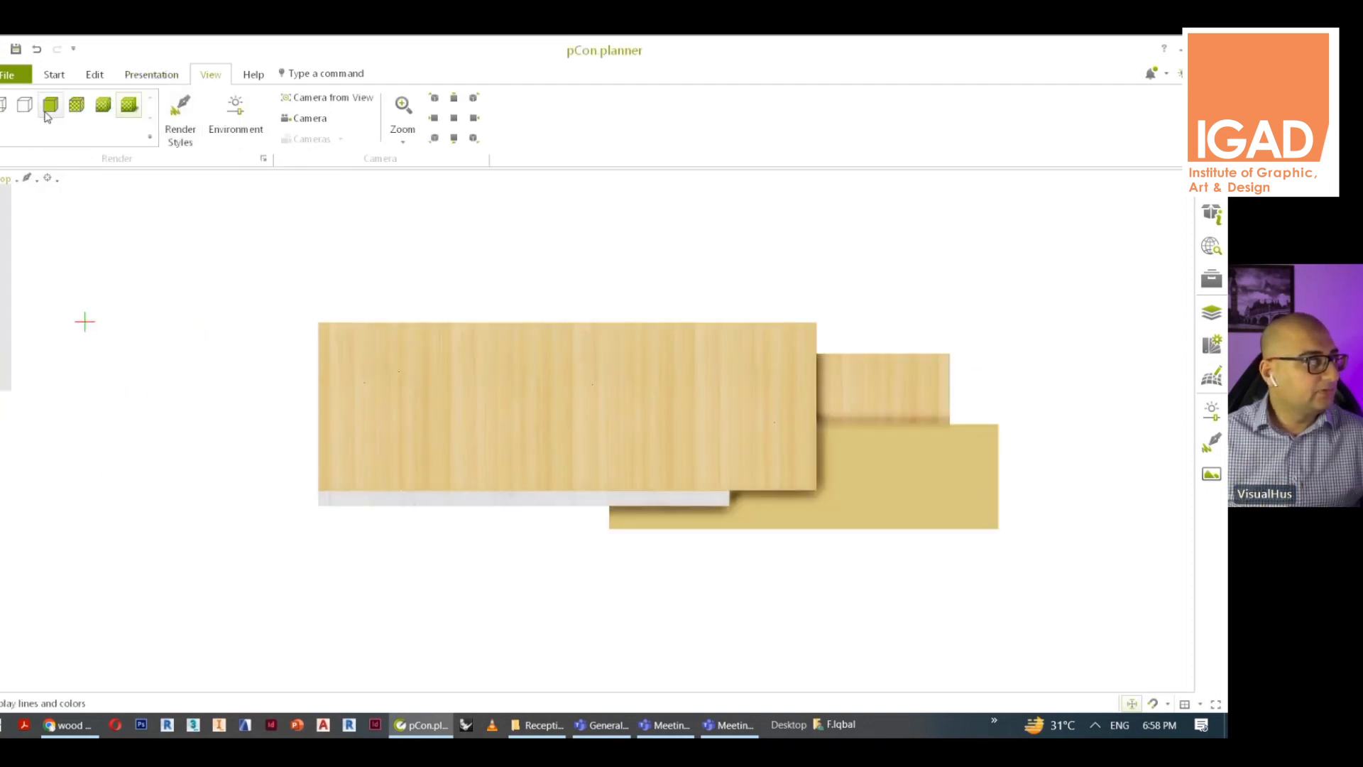
left_click(24, 104)
left_click(54, 74)
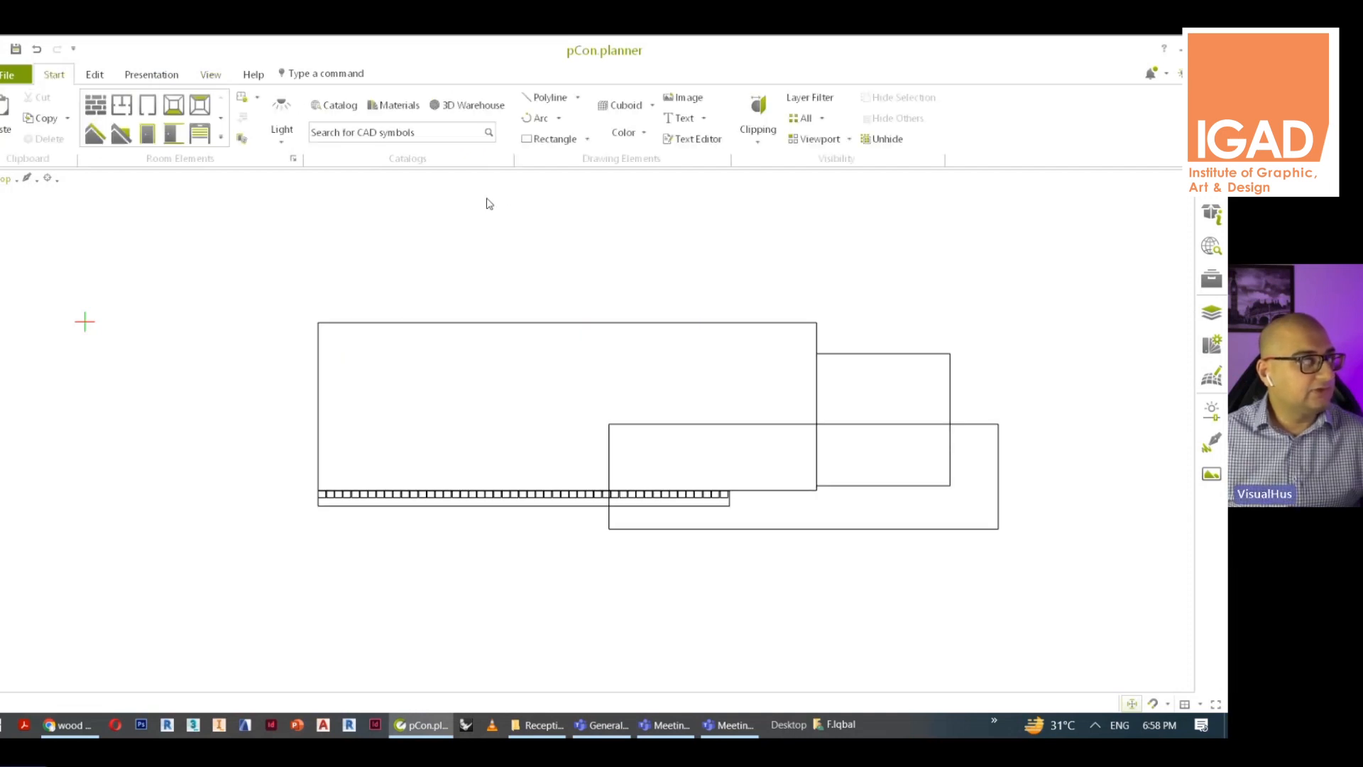
left_click(552, 139)
left_click(332, 322)
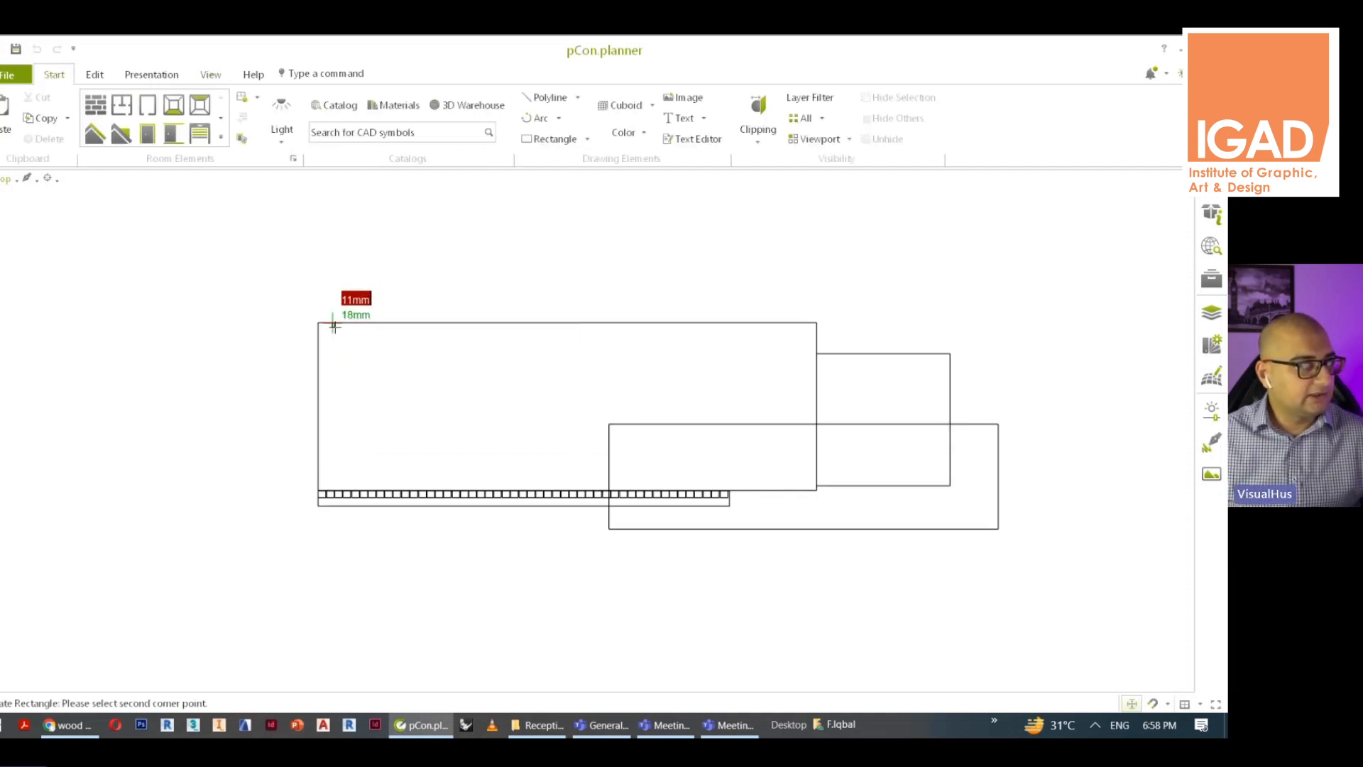
left_click(806, 477)
left_click(4, 186)
left_click(25, 195)
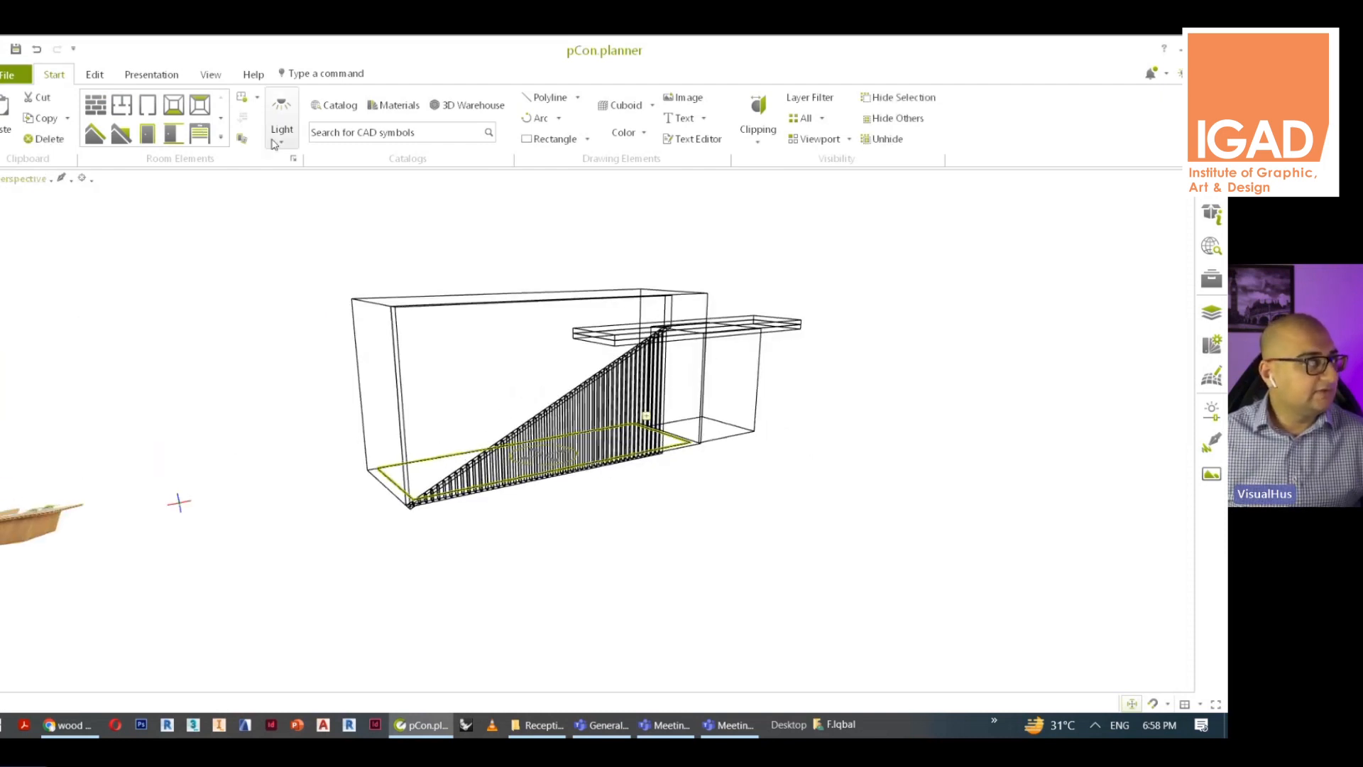
Extrude the inset rectangle above the main desk block's top and lower the resulting box so it also passes through the block's underside
left_click(95, 74)
left_click(409, 138)
left_click(396, 483)
left_click(397, 284)
left_click_drag(541, 388, 542, 407)
left_click(294, 289)
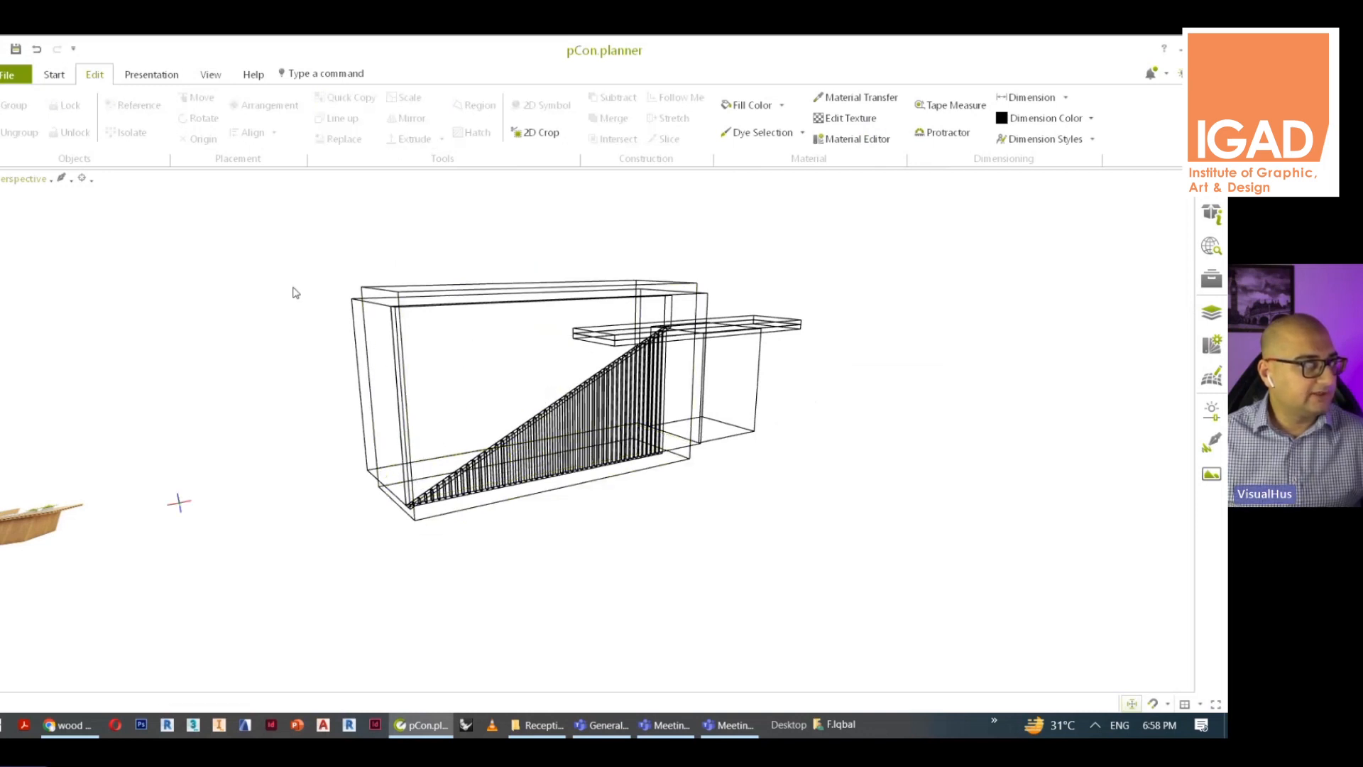
Subtract the extruded box from the main desk block to hollow it out
left_click(354, 317)
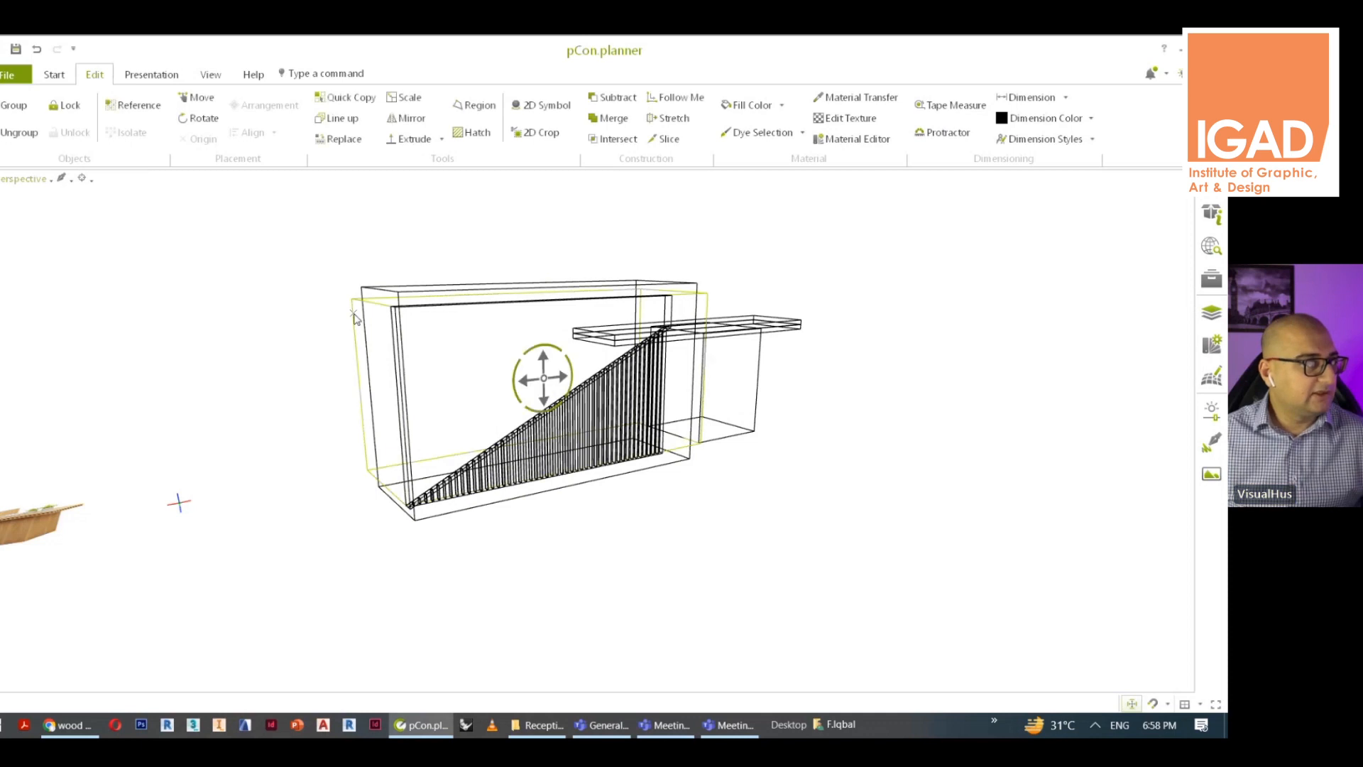
left_click(615, 97)
left_click(493, 282)
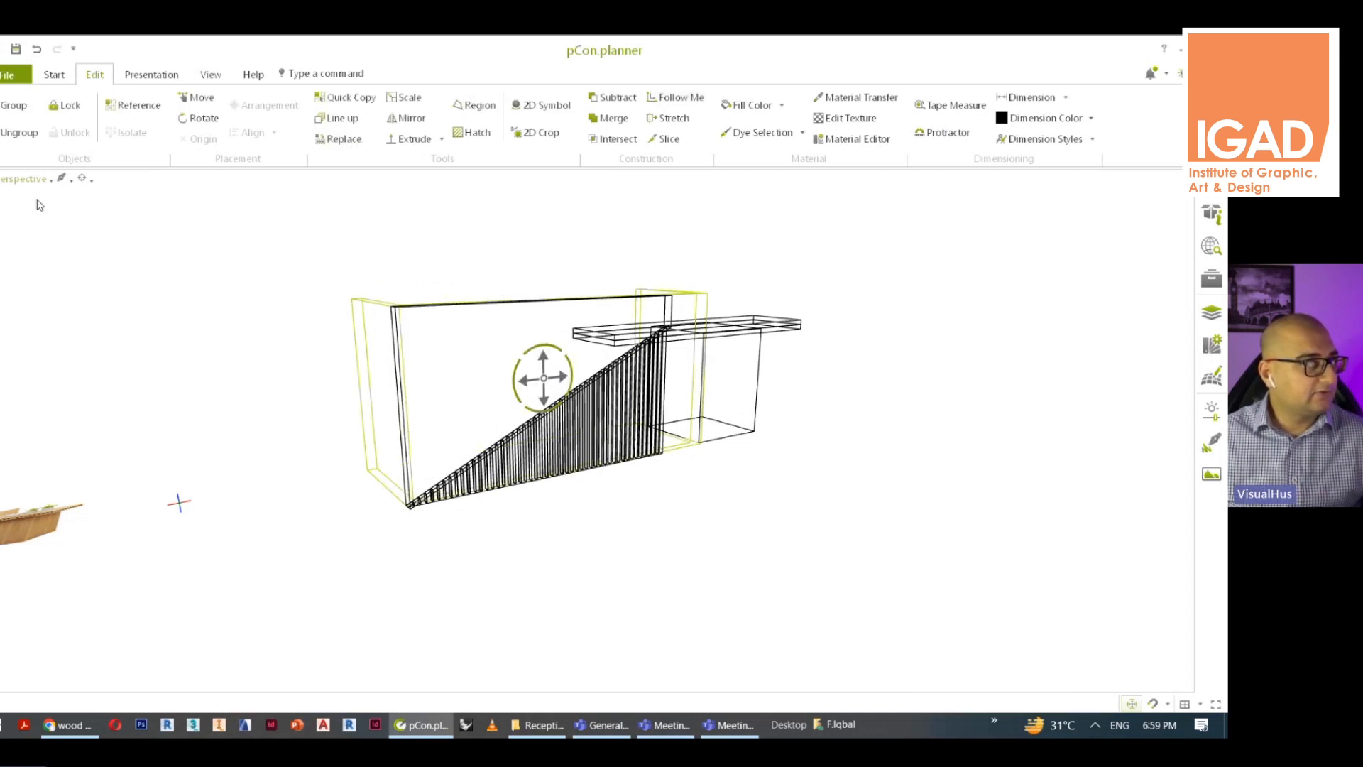
In a shaded top view, draw a rectangle filling the hollow between the two side walls and against the front wall
left_click(210, 74)
left_click(128, 104)
right_click_drag(305, 304, 391, 490)
right_click_drag(556, 485, 335, 374)
left_click(411, 347)
left_click(43, 180)
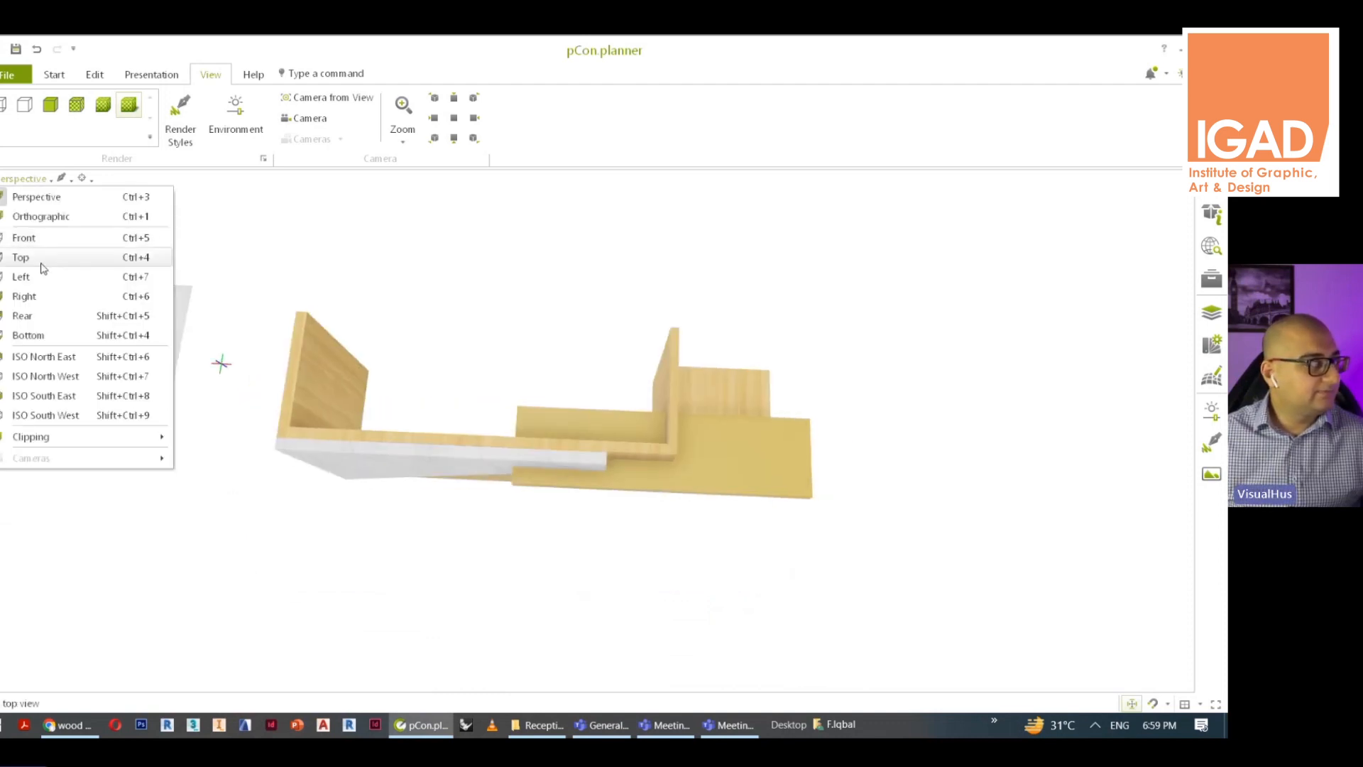
left_click(37, 260)
left_click(55, 75)
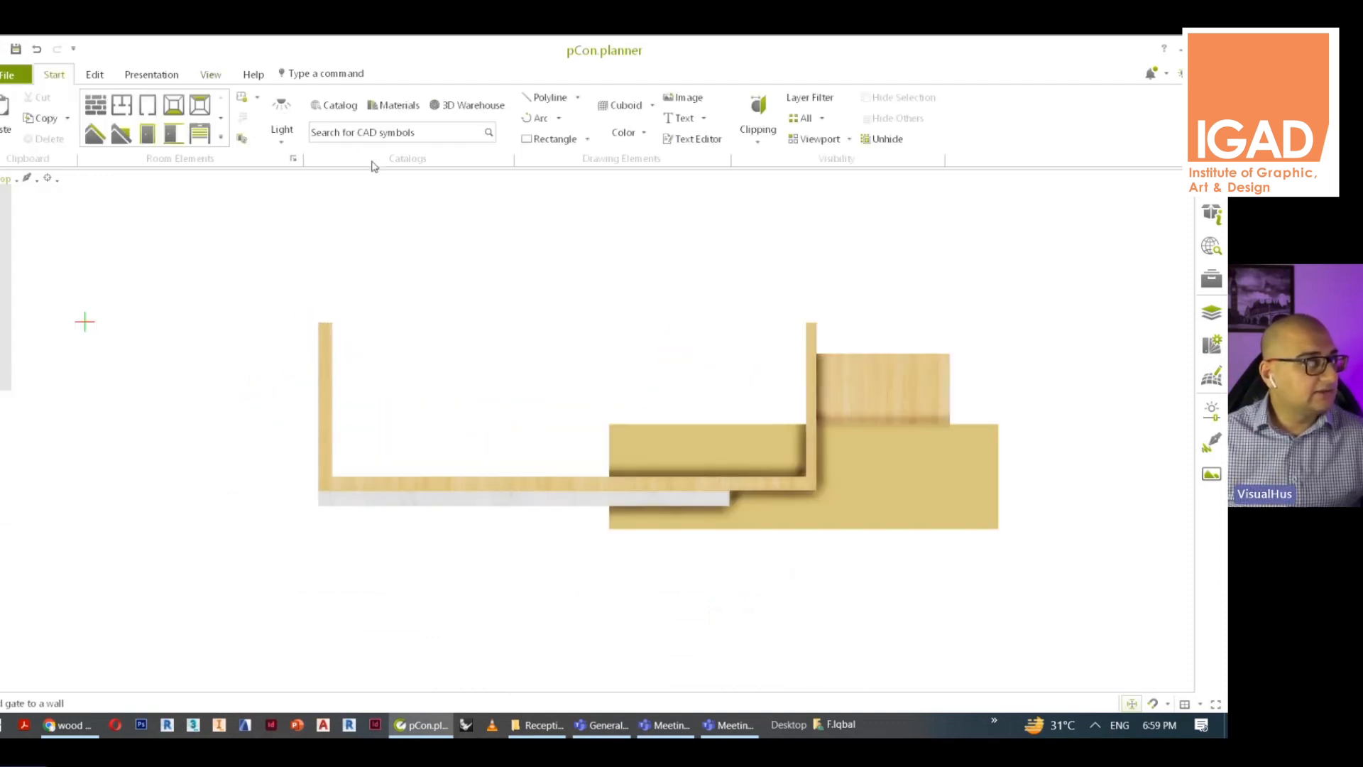
left_click(550, 138)
left_click(577, 507)
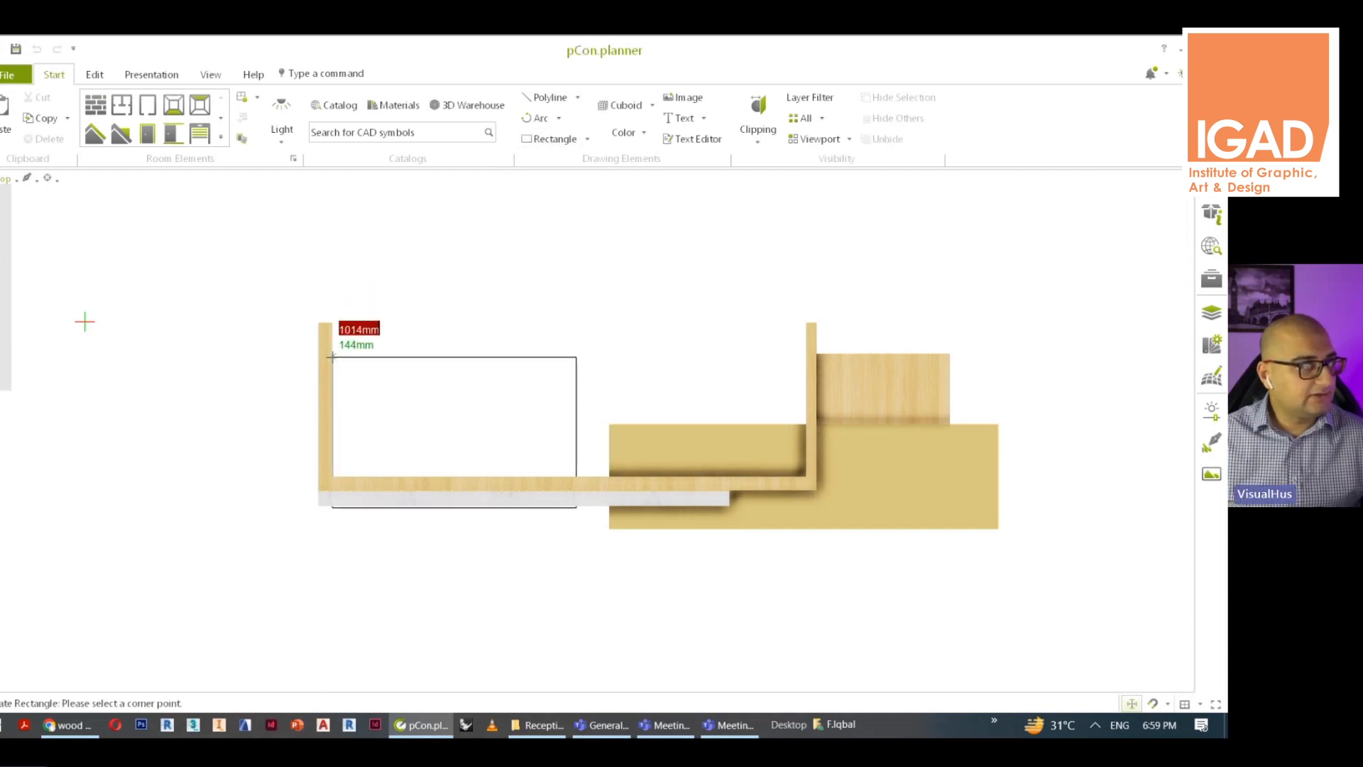
left_click(333, 356)
left_click(806, 476)
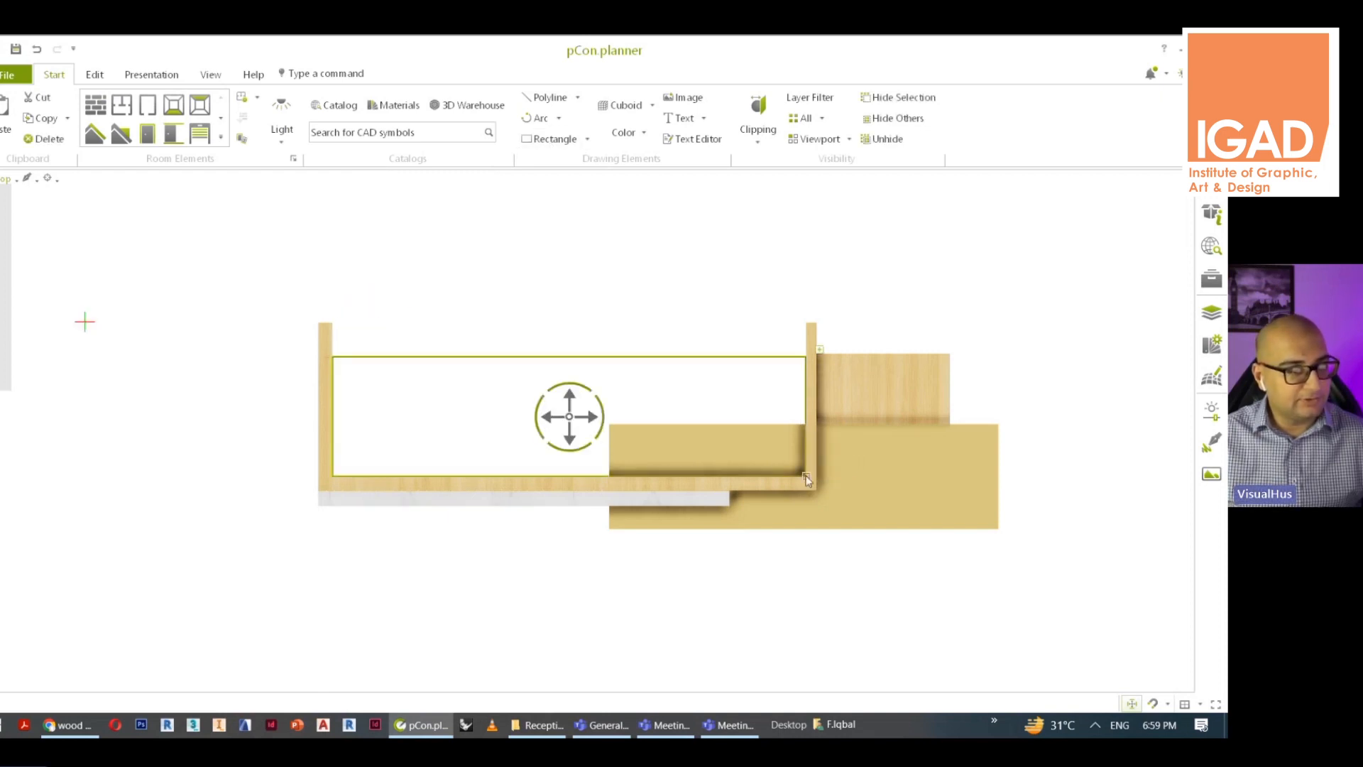
Extrude the rectangle inside the hollowed desk into a thin board in the perspective view
left_click(14, 179)
left_click(21, 189)
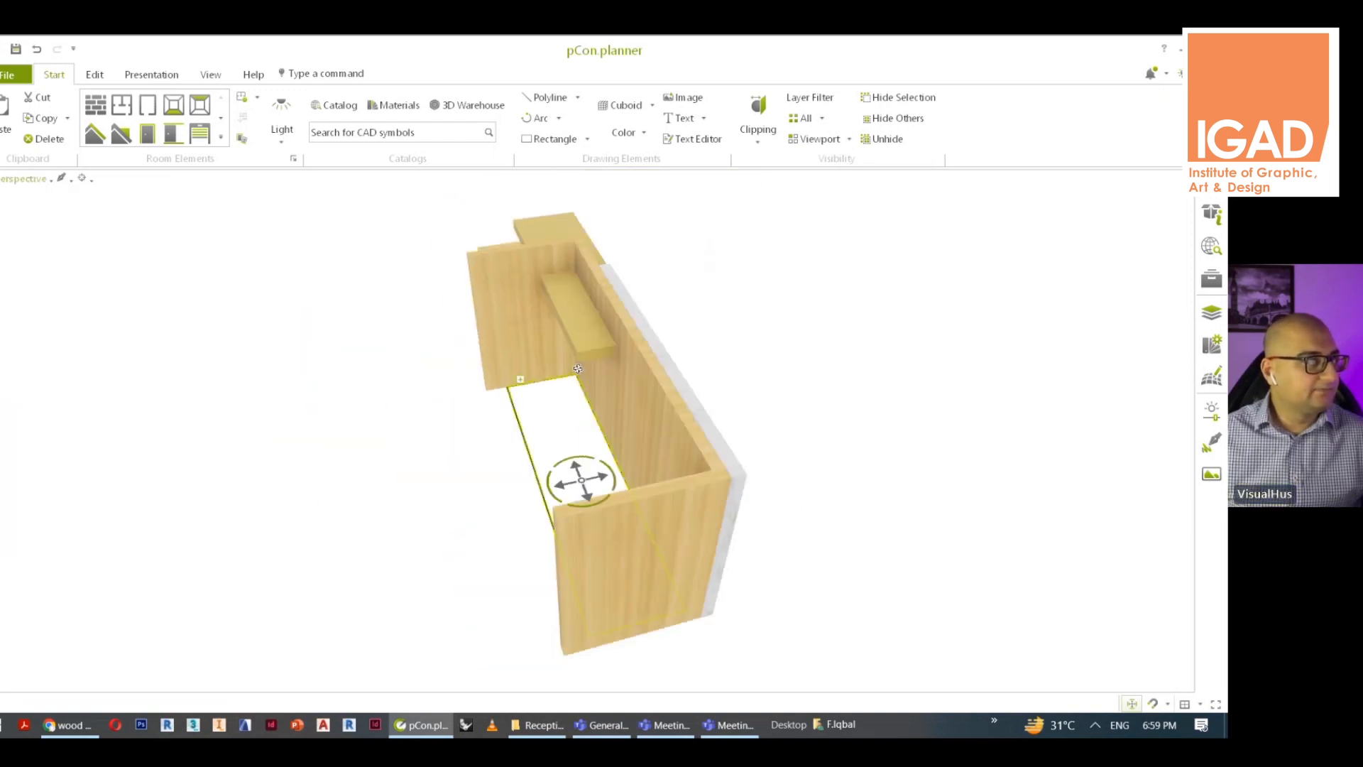
left_click(96, 75)
left_click(412, 138)
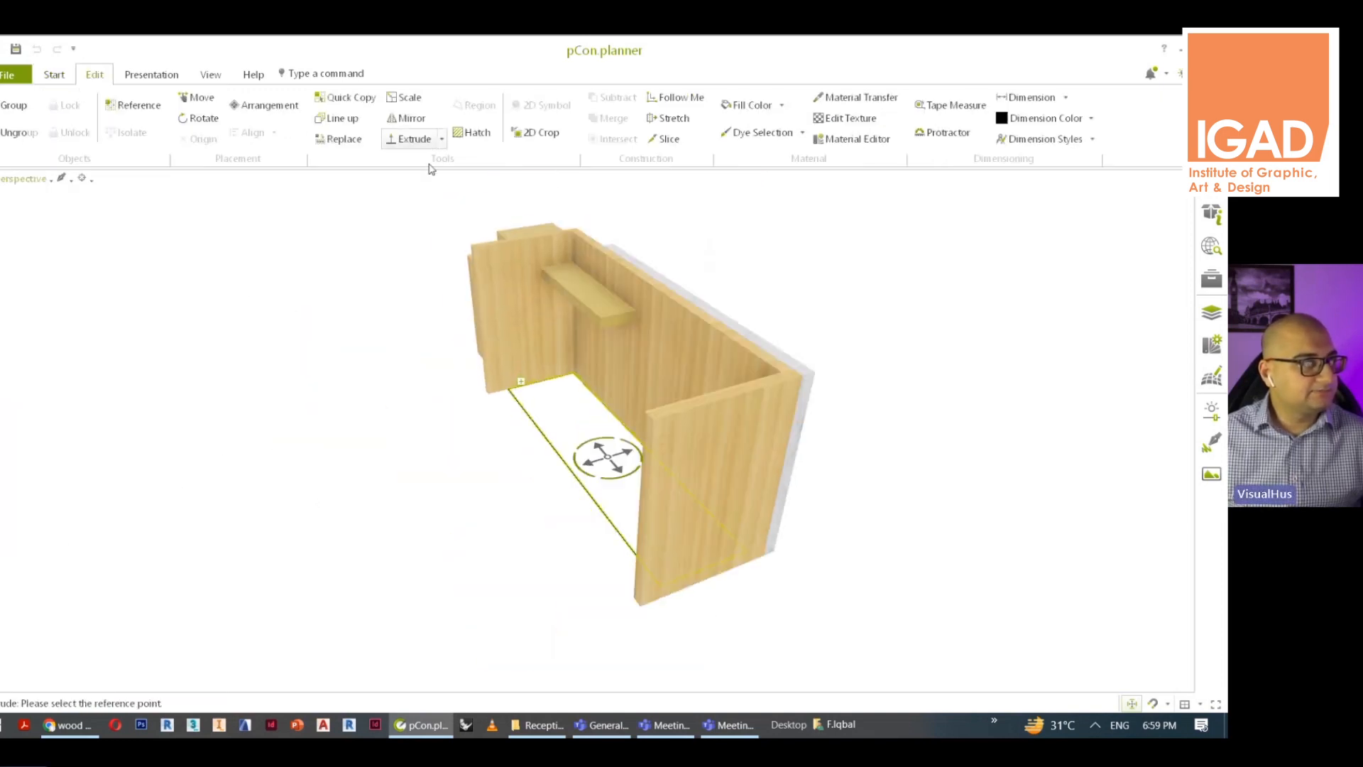
left_click(530, 413)
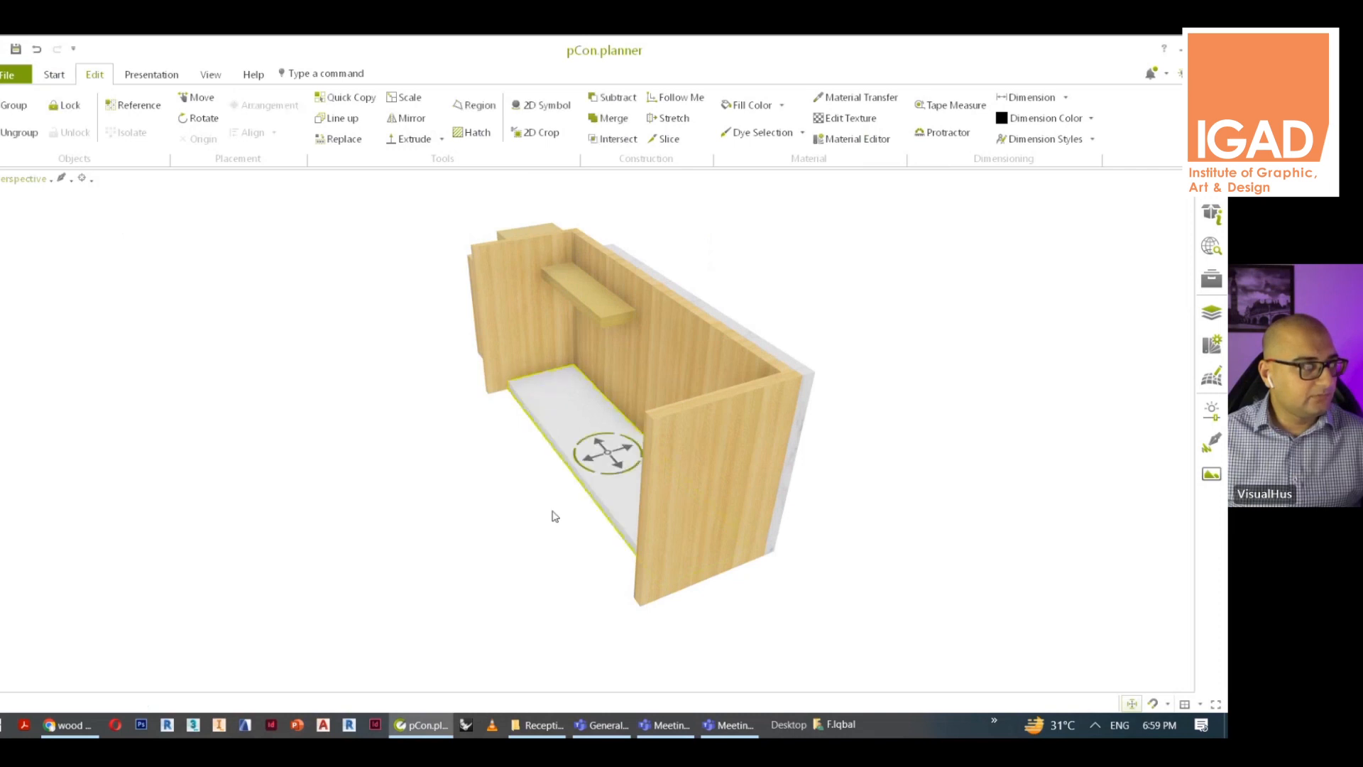
Raise the new thin board inside the hollowed desk to worktop height
middle_click_drag(572, 496, 603, 440)
left_click(602, 455)
left_click(600, 333)
middle_click_drag(600, 333, 760, 475)
left_click(721, 496)
Examine the desk's slatted front up close, select the marble panel and open the material management
scroll(761, 474, "up", 5)
middle_click_drag(880, 492, 651, 514)
scroll(801, 502, "down", 3)
scroll(593, 546, "up", 4)
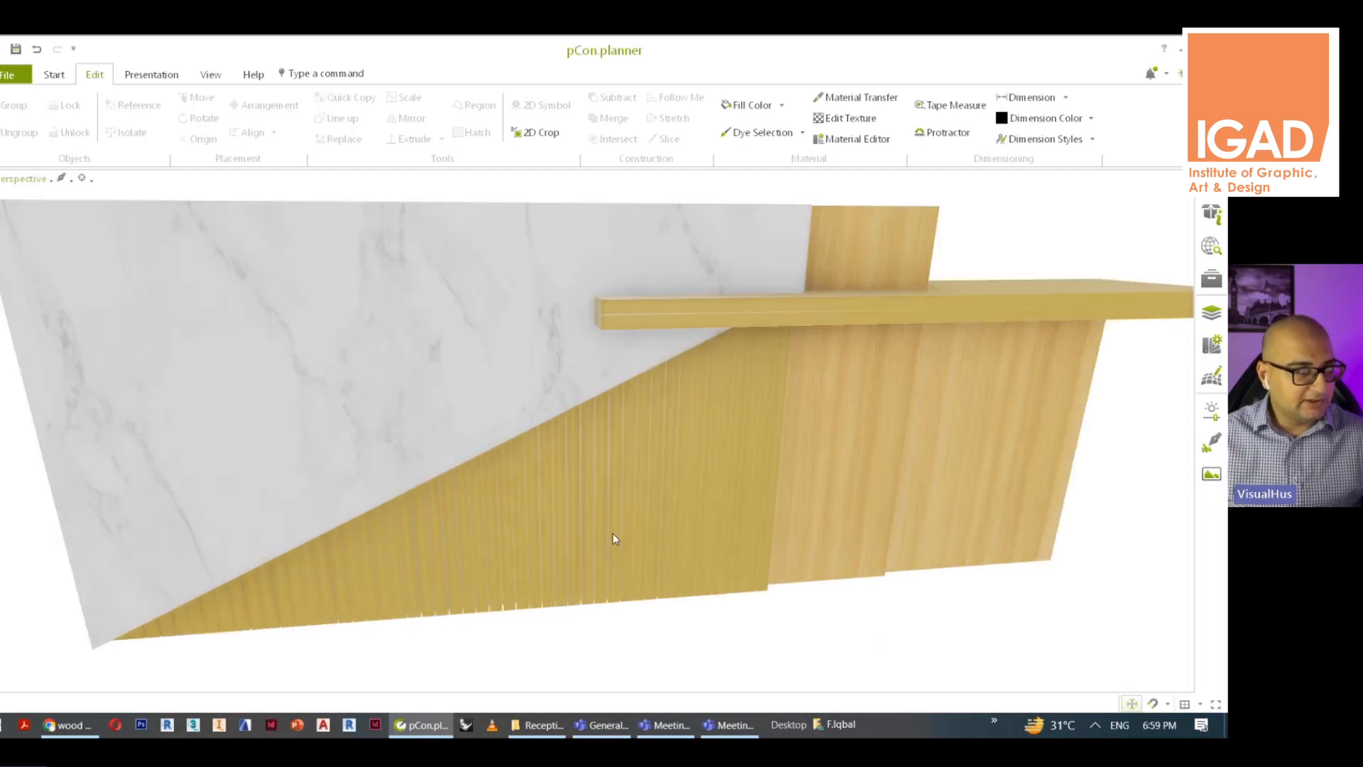
scroll(542, 517, "down", 2)
left_click(477, 413)
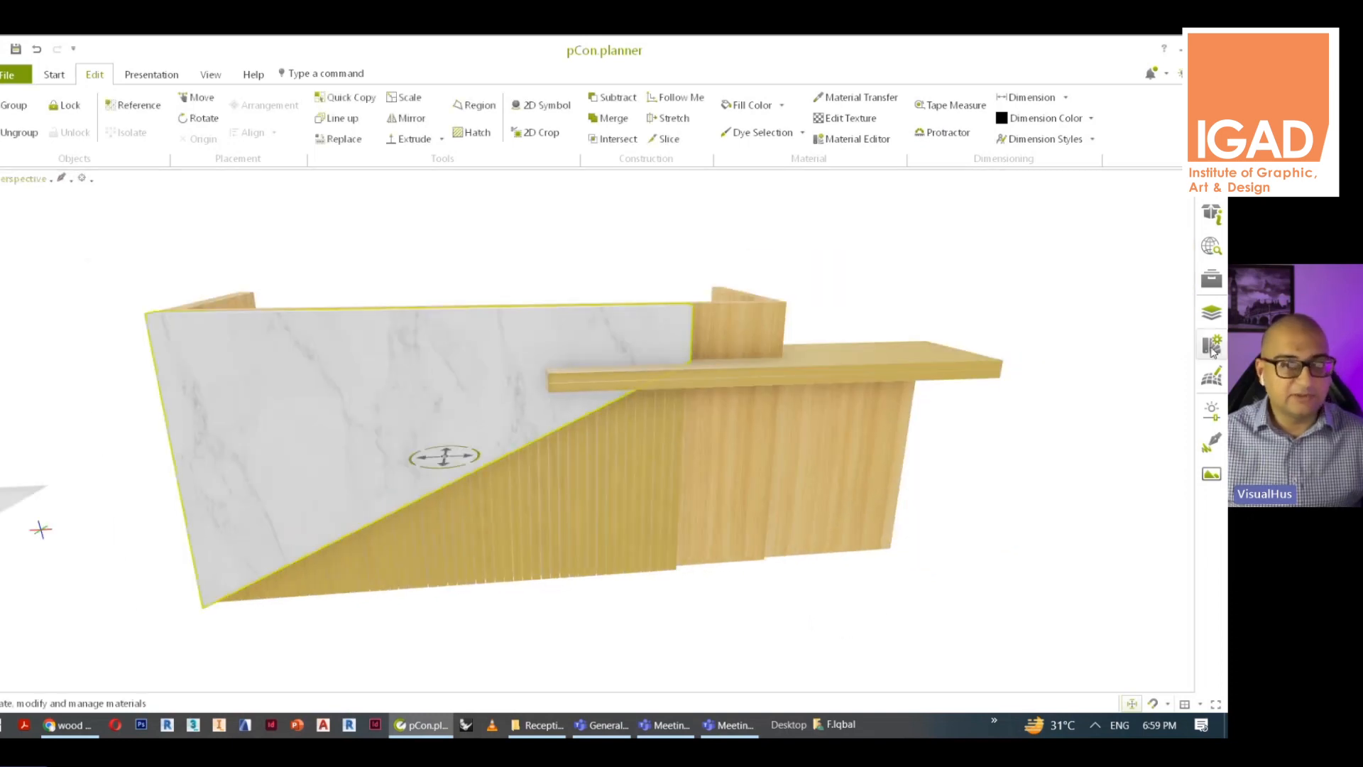
left_click(1214, 345)
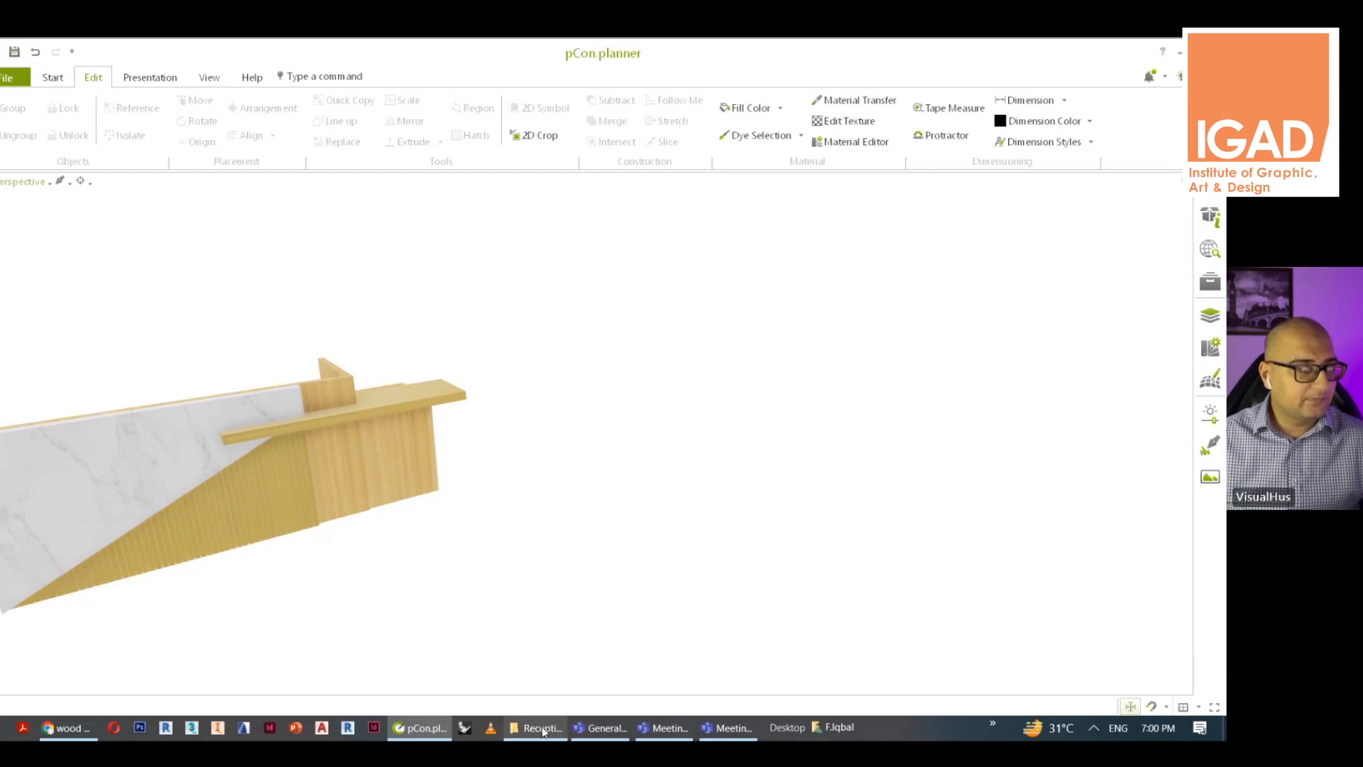
Import the IMac desk decoration model from the Reception Design folder with inch as base unit and place it beside the desk
left_click(541, 729)
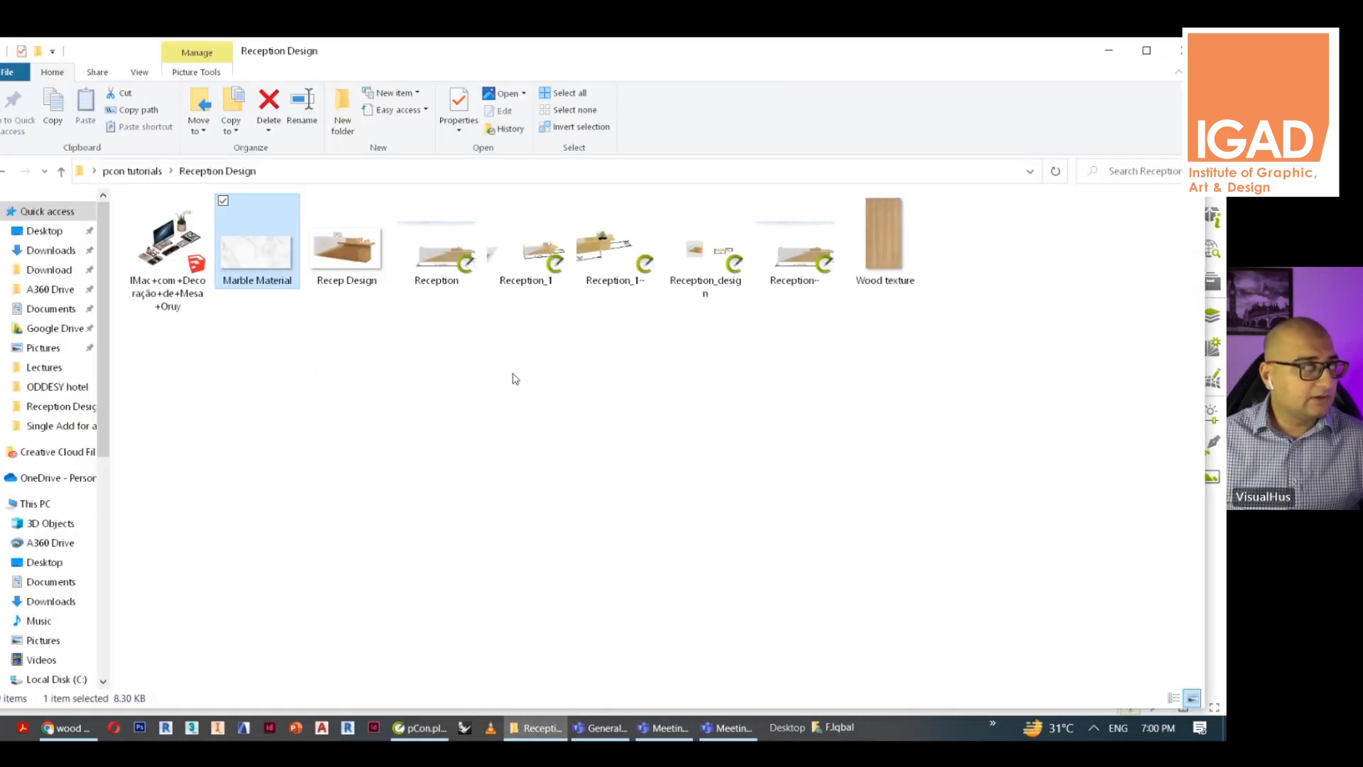
left_click_drag(168, 249, 555, 577)
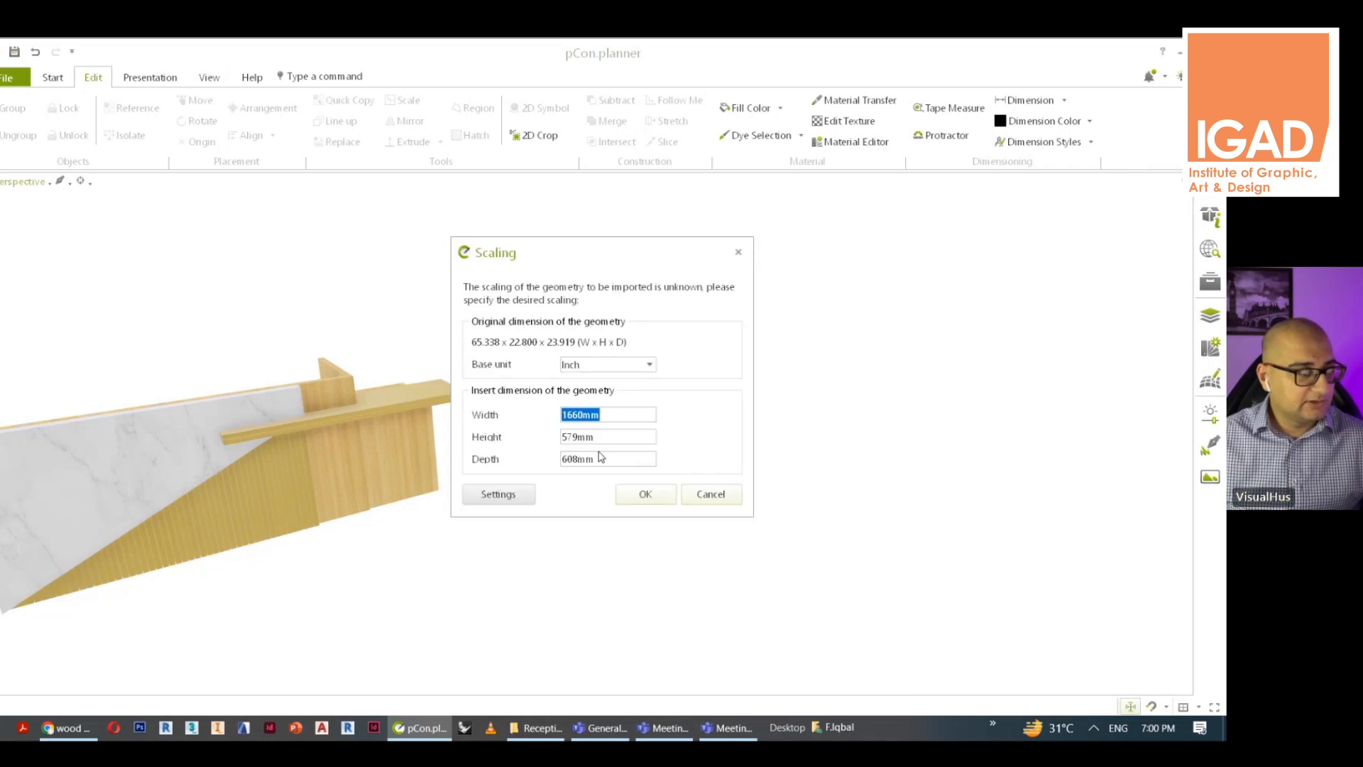
left_click(649, 495)
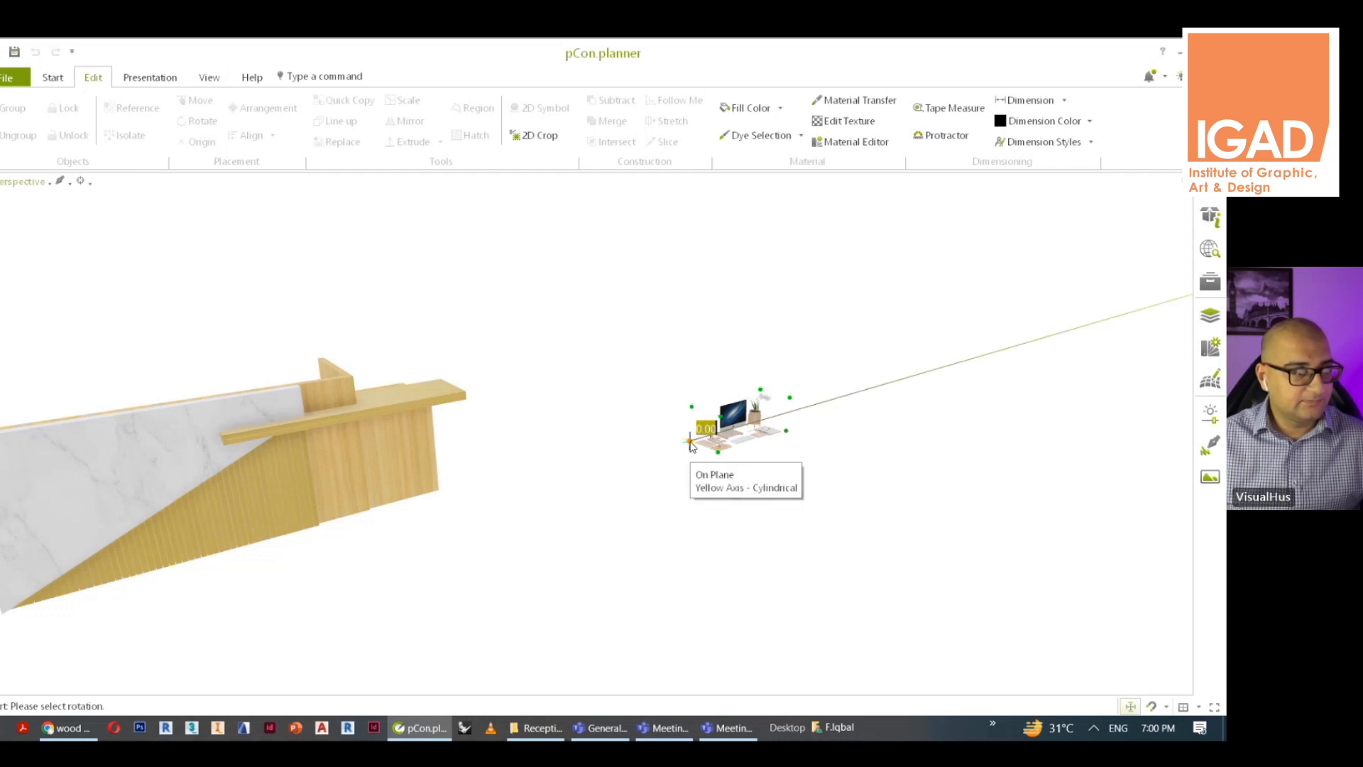
left_click(689, 441)
Ungroup the imported desk set and move its monitor away from the other accessories towards the reception desk
right_click(690, 441)
left_click(703, 420)
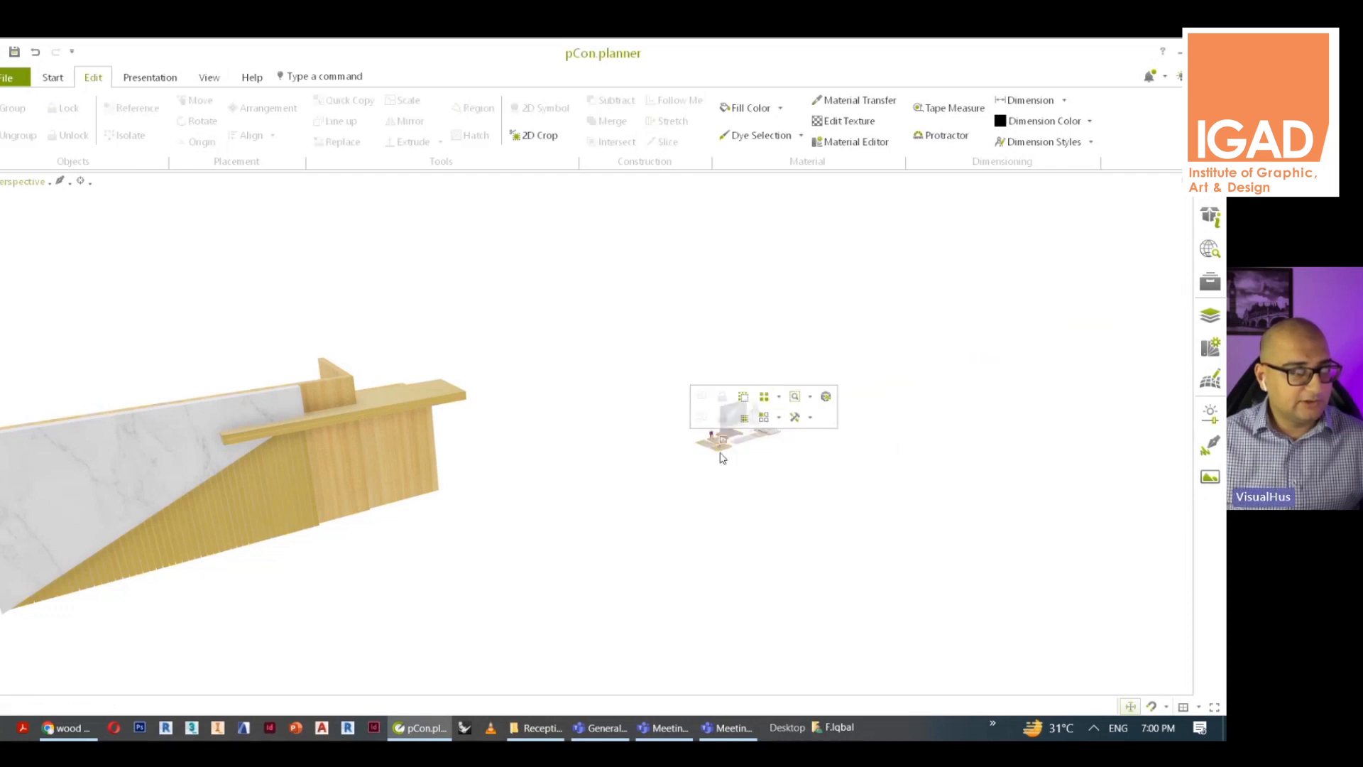
scroll(742, 442, "up", 3)
left_click(714, 430)
left_click_drag(716, 414, 411, 542)
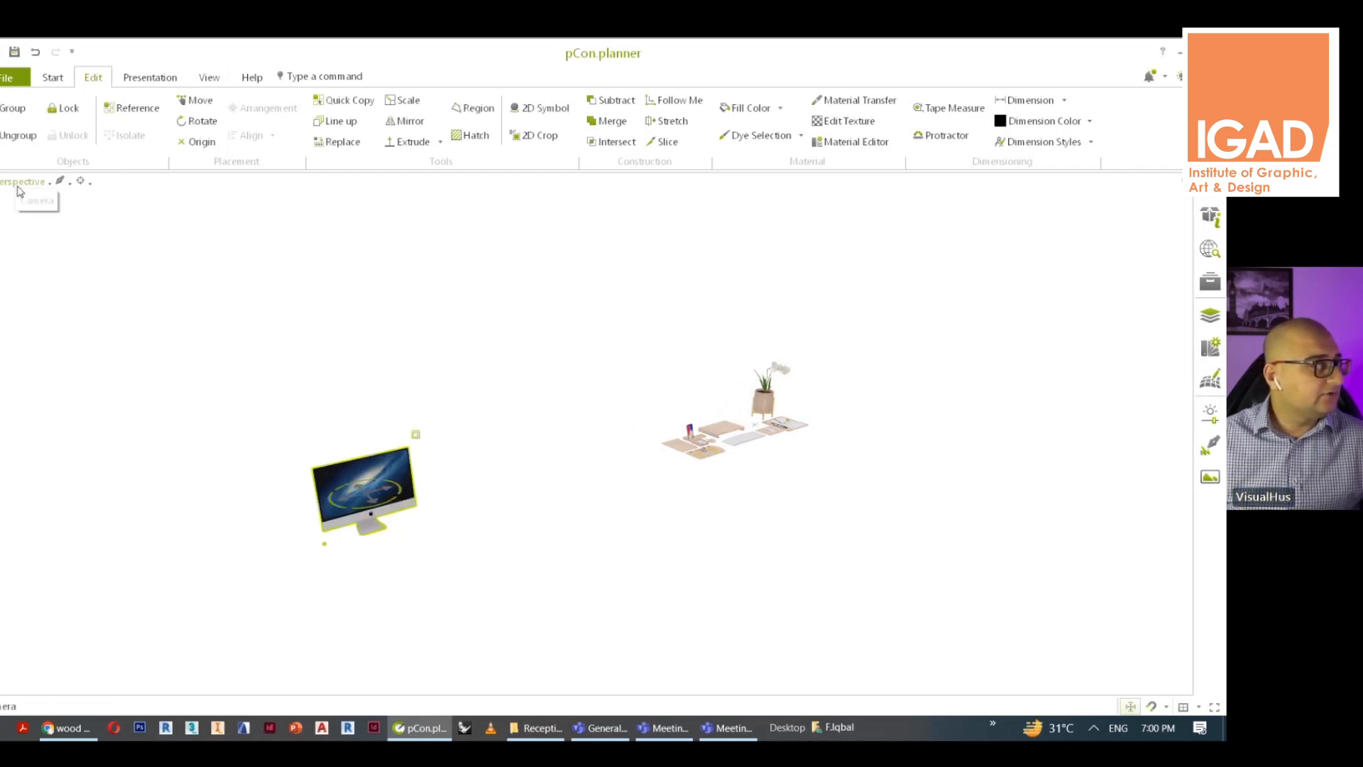
In the top view, move the monitor onto the desk along the front wall, near where the marble panel ends
left_click(21, 181)
left_click(43, 220)
scroll(571, 490, "down", 5)
left_click_drag(893, 334, 780, 518)
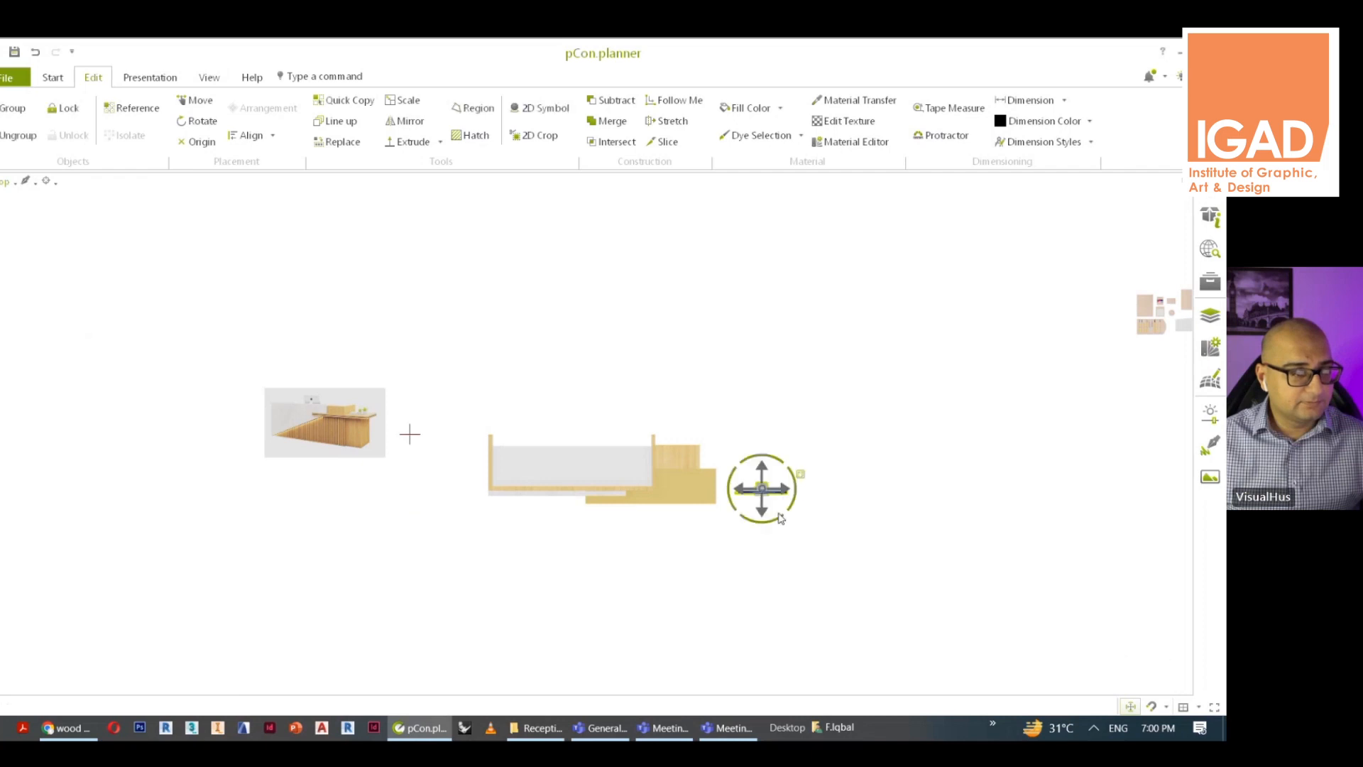
scroll(780, 517, "up", 3)
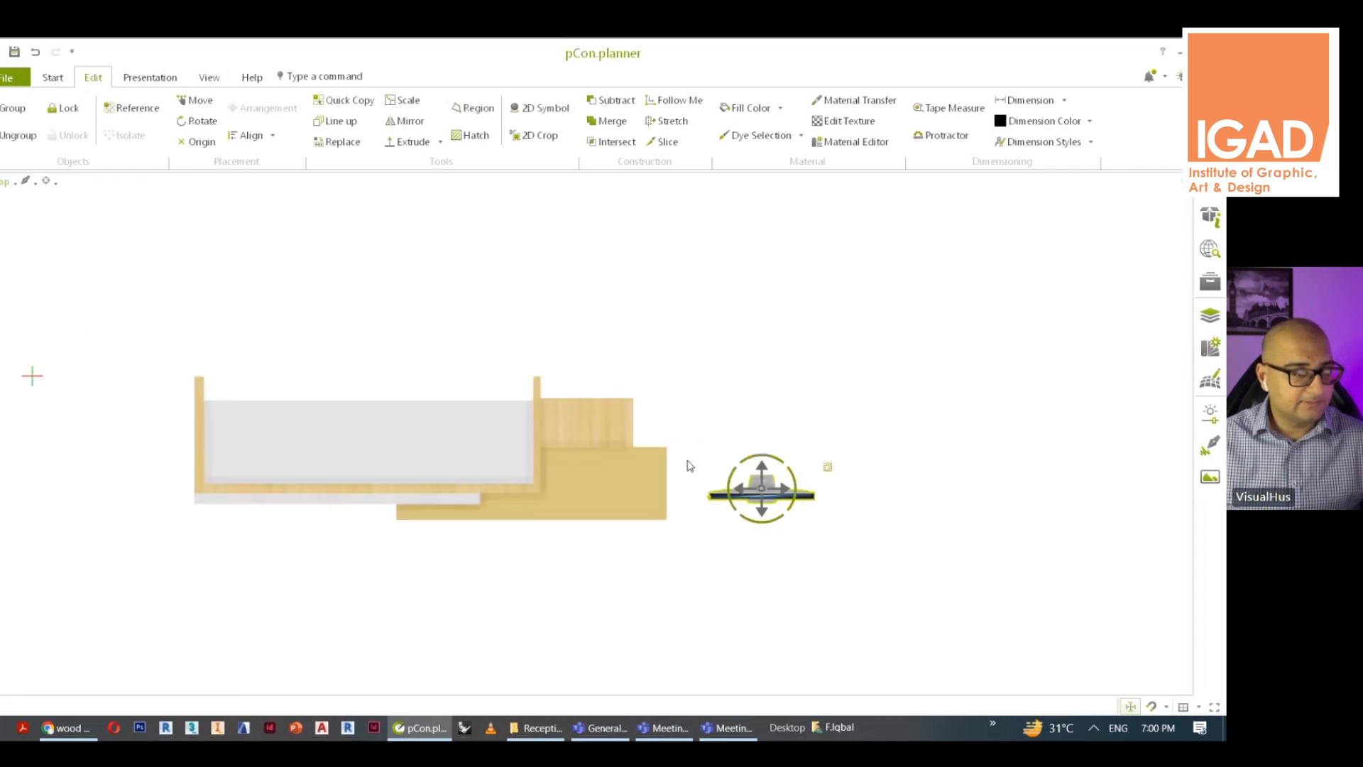
left_click_drag(790, 472, 487, 495)
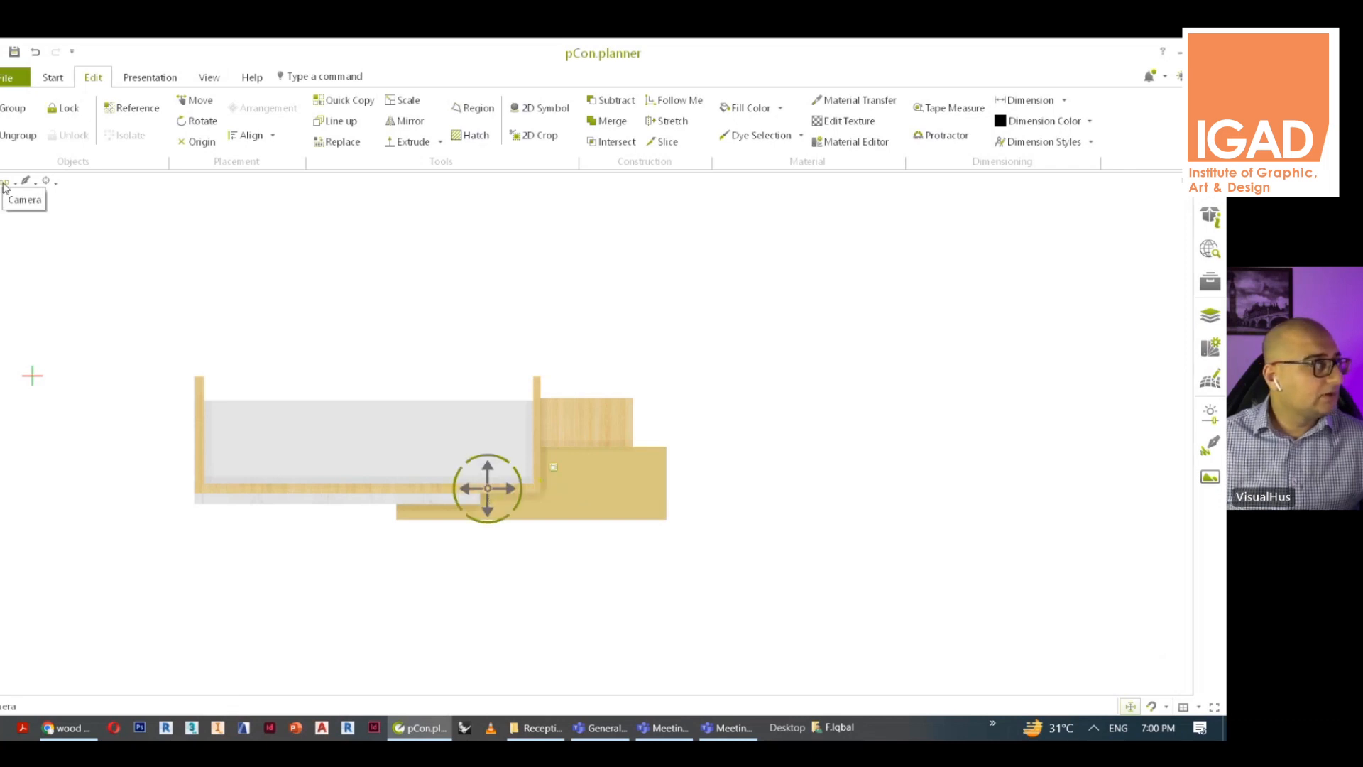
In a wireframe front view, raise the monitor until its stand rests on the inner worktop board
left_click(5, 183)
left_click(21, 241)
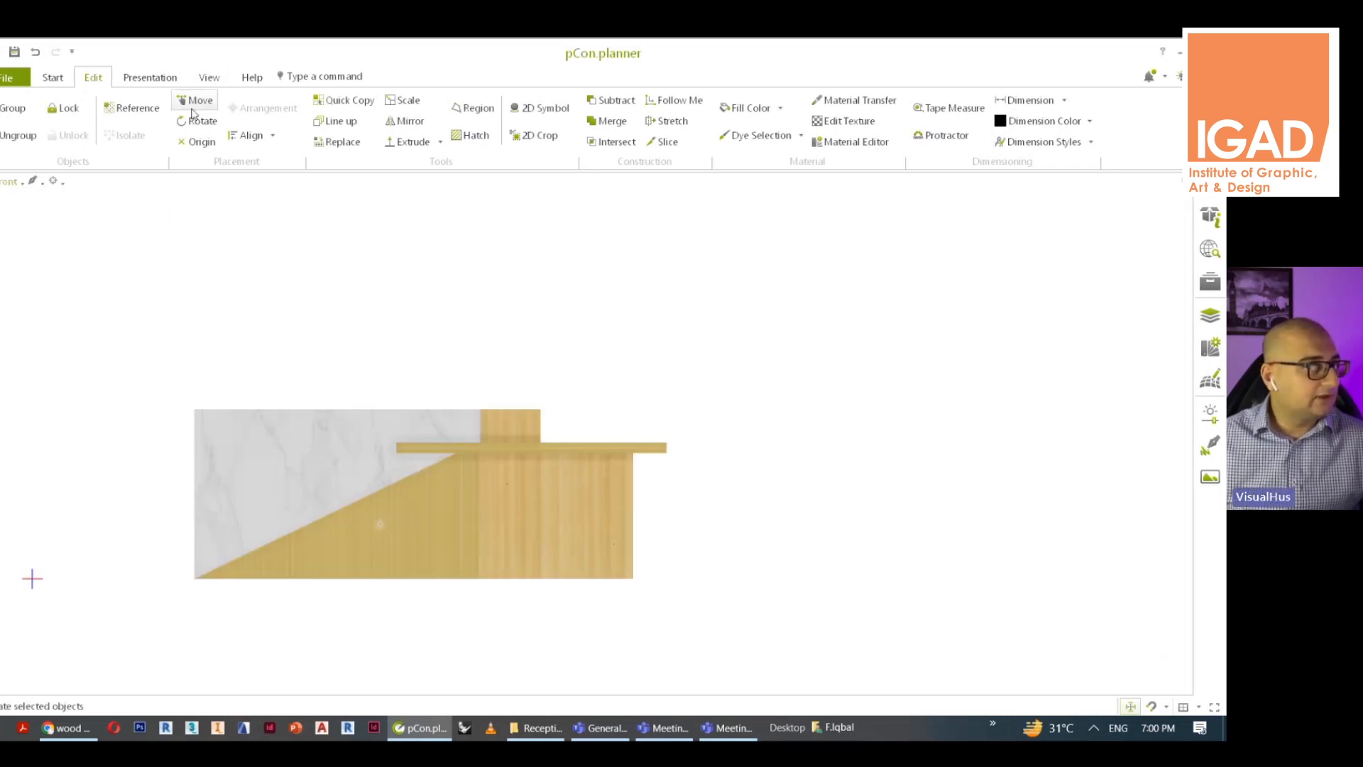
left_click(208, 76)
left_click(4, 107)
scroll(389, 497, "up", 2)
scroll(444, 526, "down", 4)
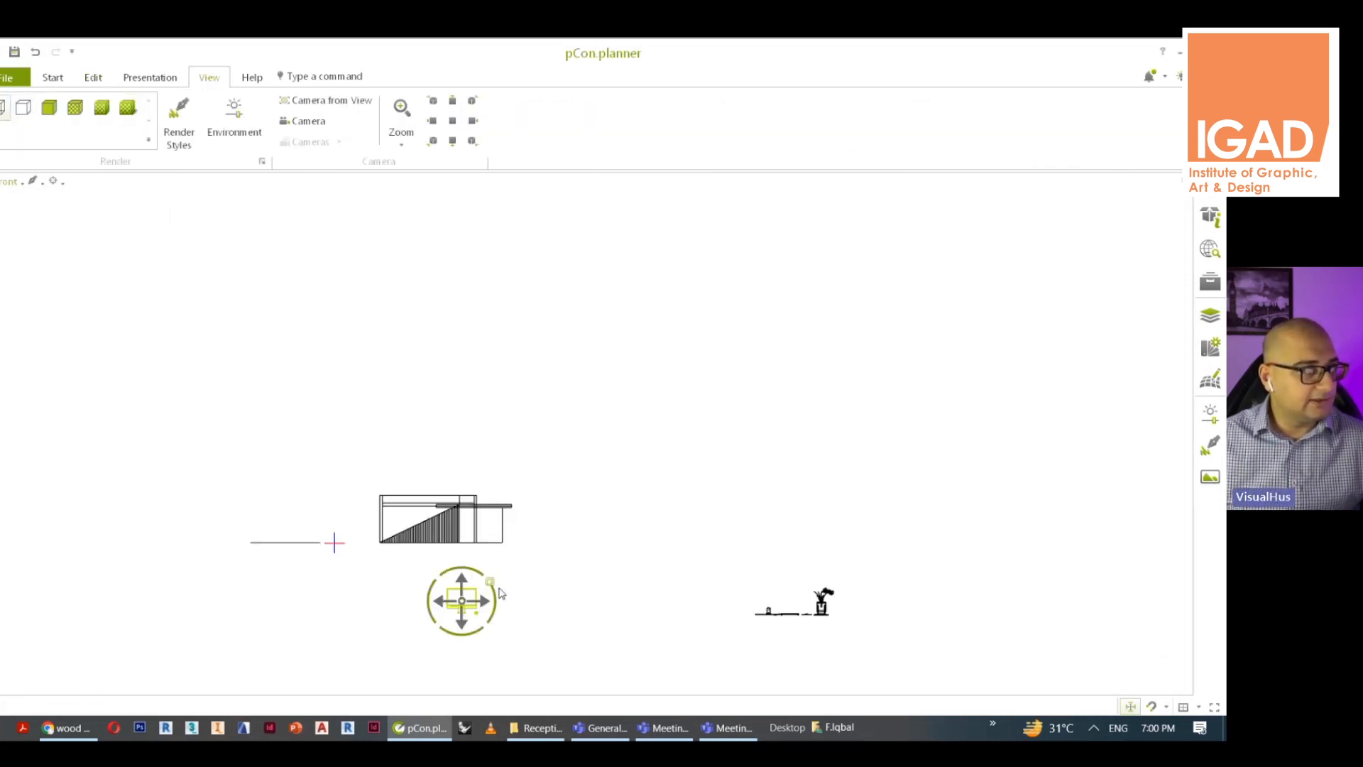
scroll(447, 527, "down", 3)
mouse_move(448, 586)
left_mouse_down()
mouse_move(447, 439)
mouse_move(448, 519)
mouse_move(375, 472)
left_mouse_up()
scroll(448, 455, "up", 6)
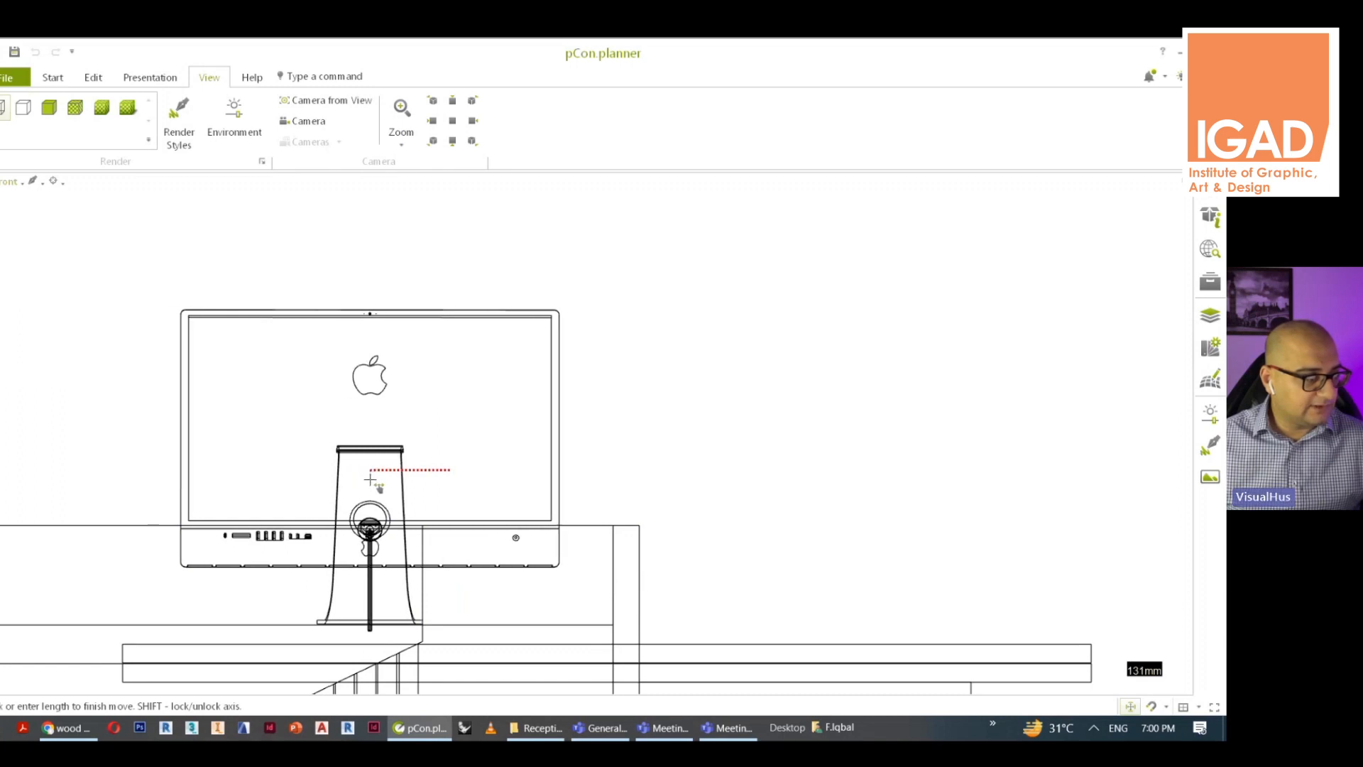
Select the potted orchid, move it across to the desk and raise it to countertop height
scroll(472, 515, "down", 7)
scroll(692, 564, "down", 5)
scroll(831, 642, "up", 4)
left_click(623, 542)
scroll(618, 572, "down", 2)
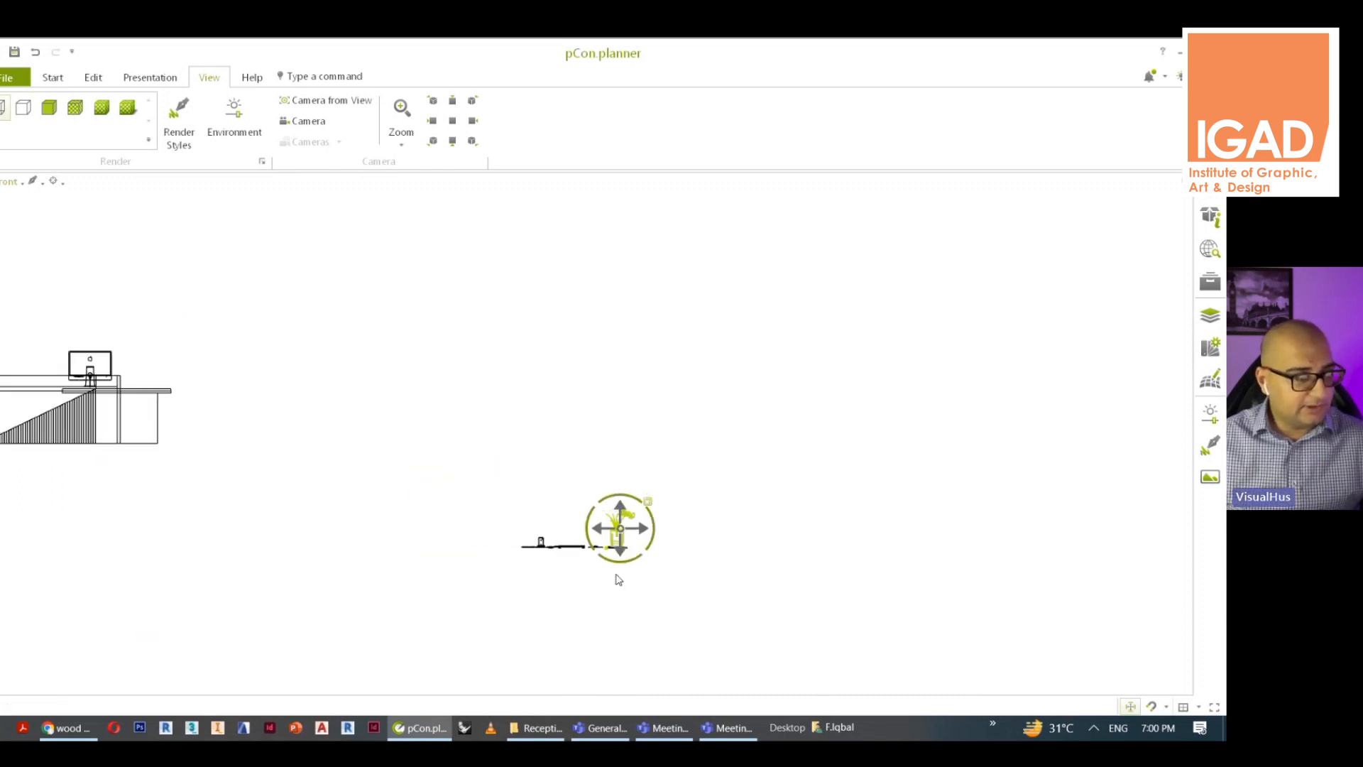
left_click(597, 548)
left_click(291, 541)
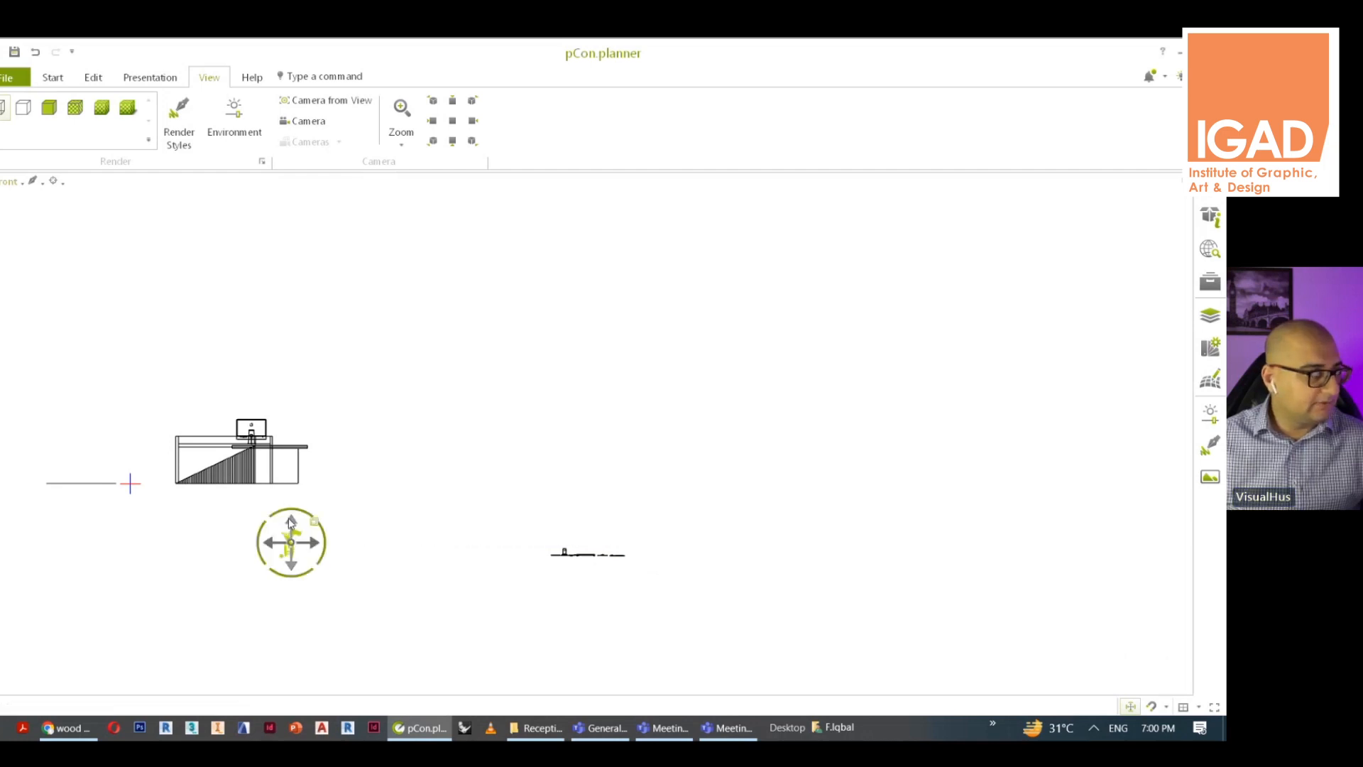
left_click(298, 531)
left_click(298, 418)
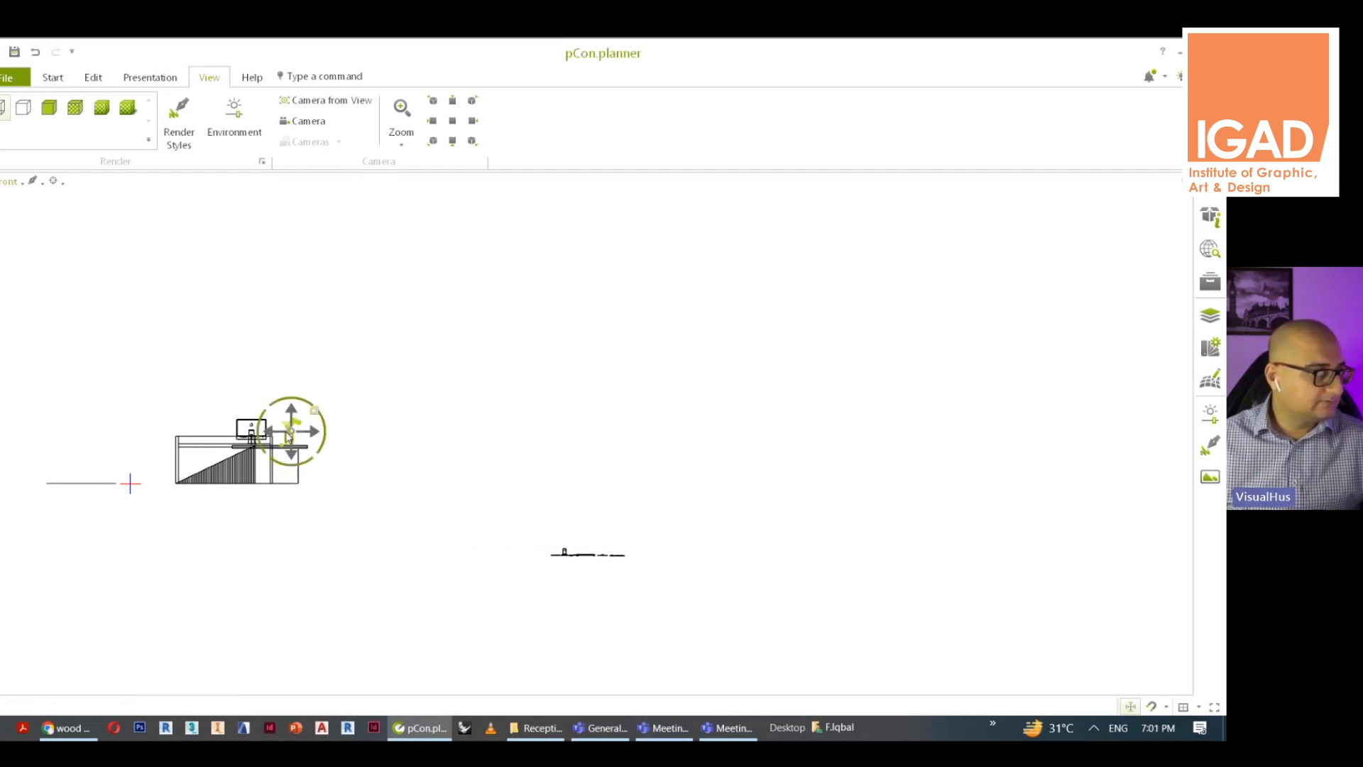
Shift the orchid slightly towards the monitor and adjust its height so the pot stand rests on the countertop
scroll(234, 450, "up", 5)
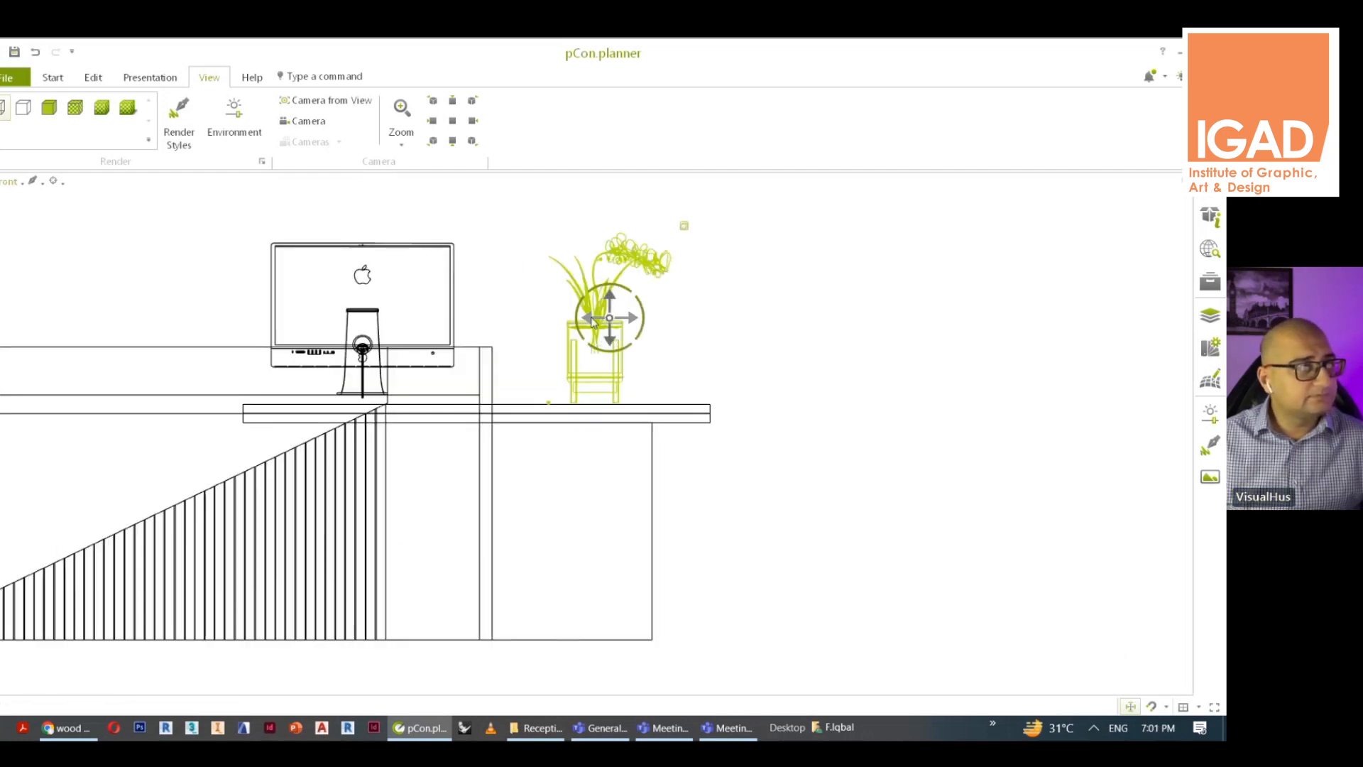
left_click(591, 321)
left_click(577, 335)
left_click(578, 343)
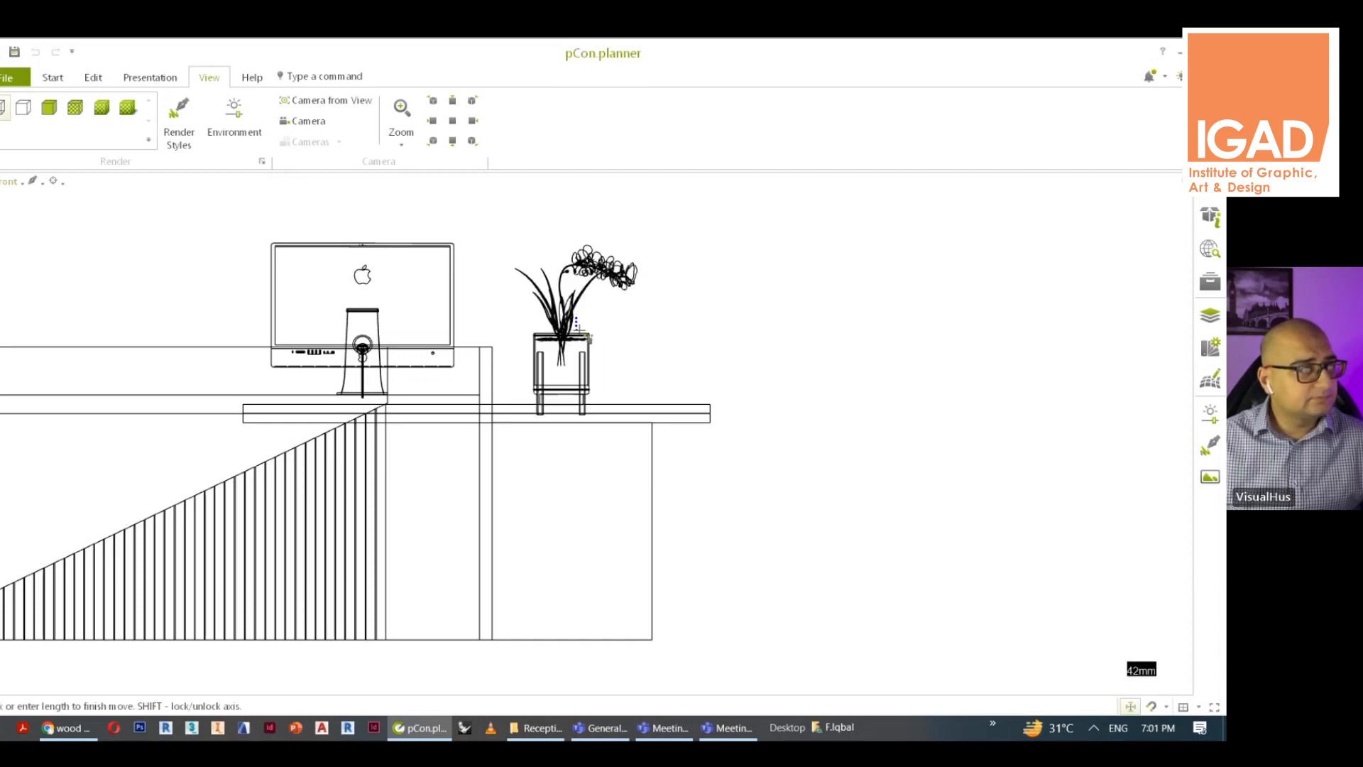
left_click(577, 346)
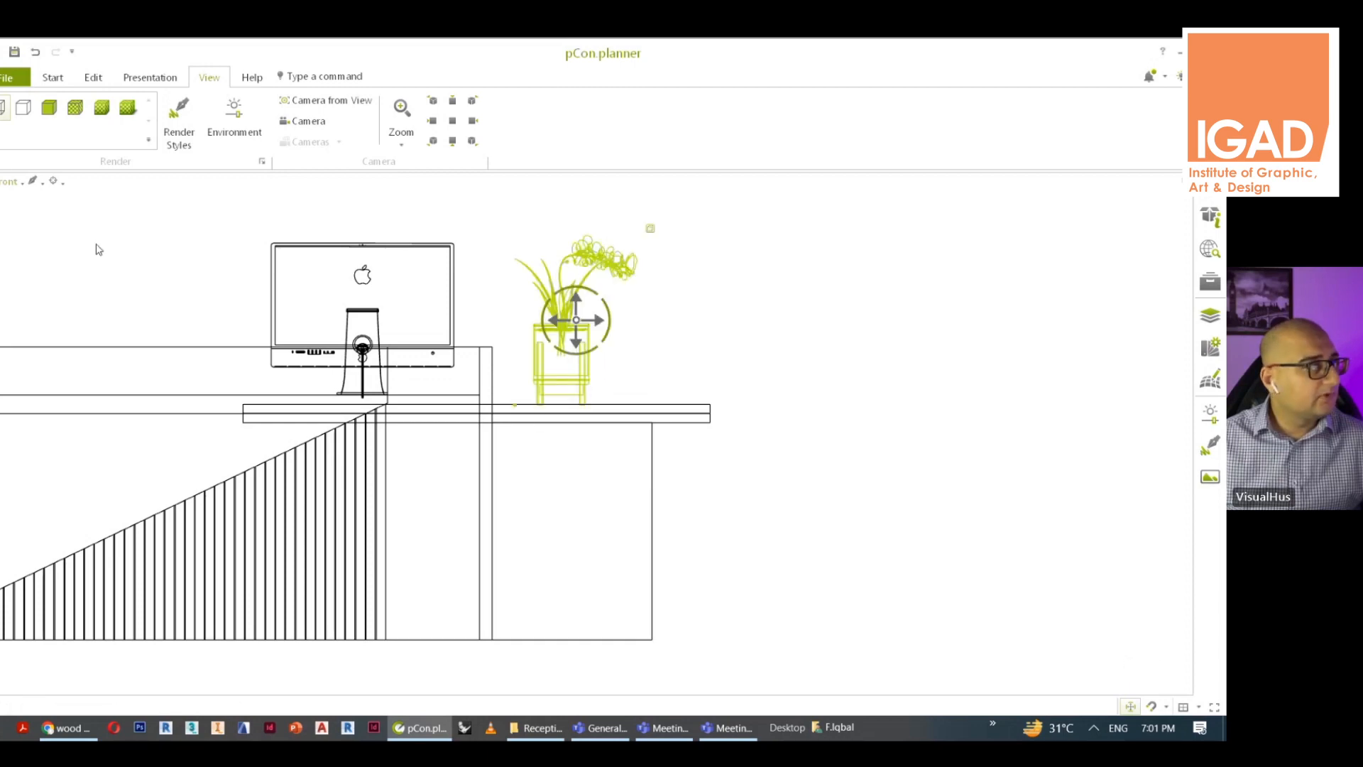
In the top view, move the orchid forward in depth onto the countertop boards
left_click(14, 182)
left_click(27, 271)
scroll(500, 525, "down", 5)
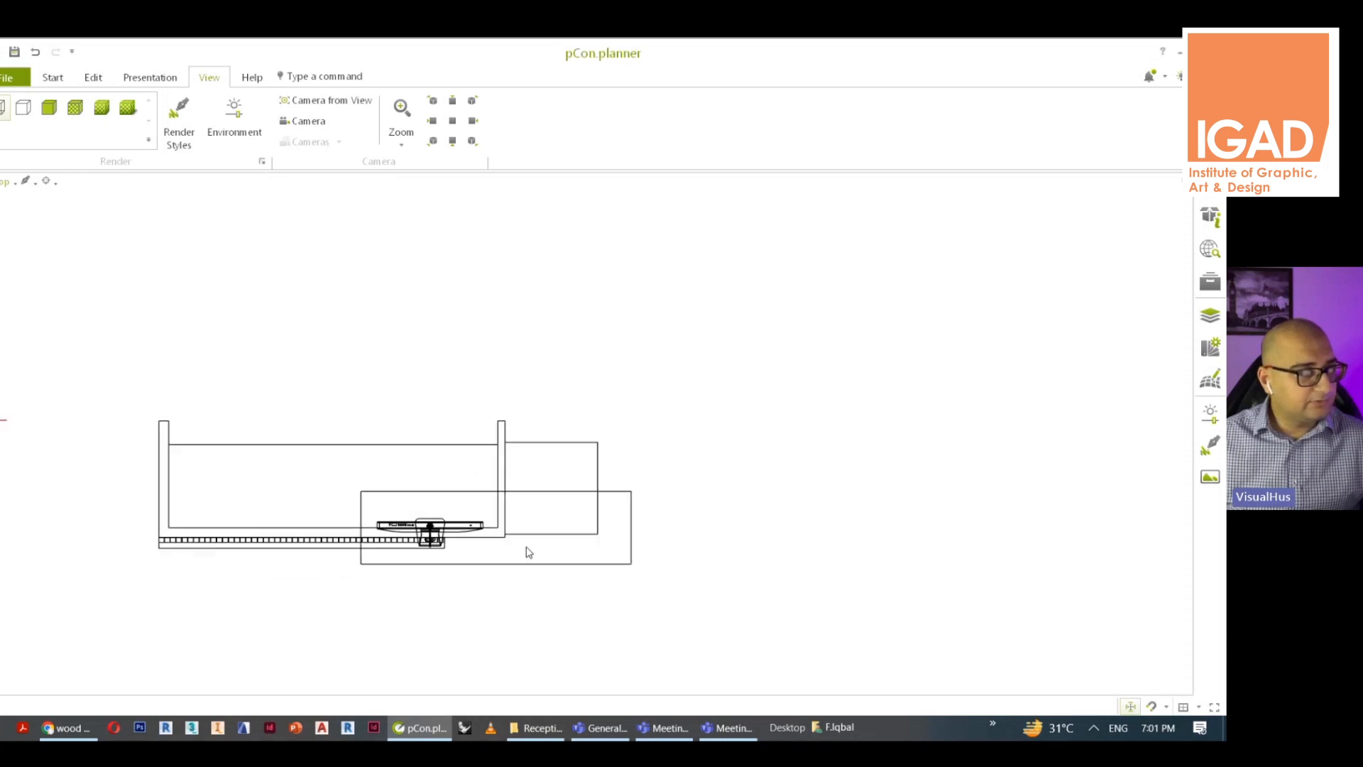
scroll(555, 501, "up", 2)
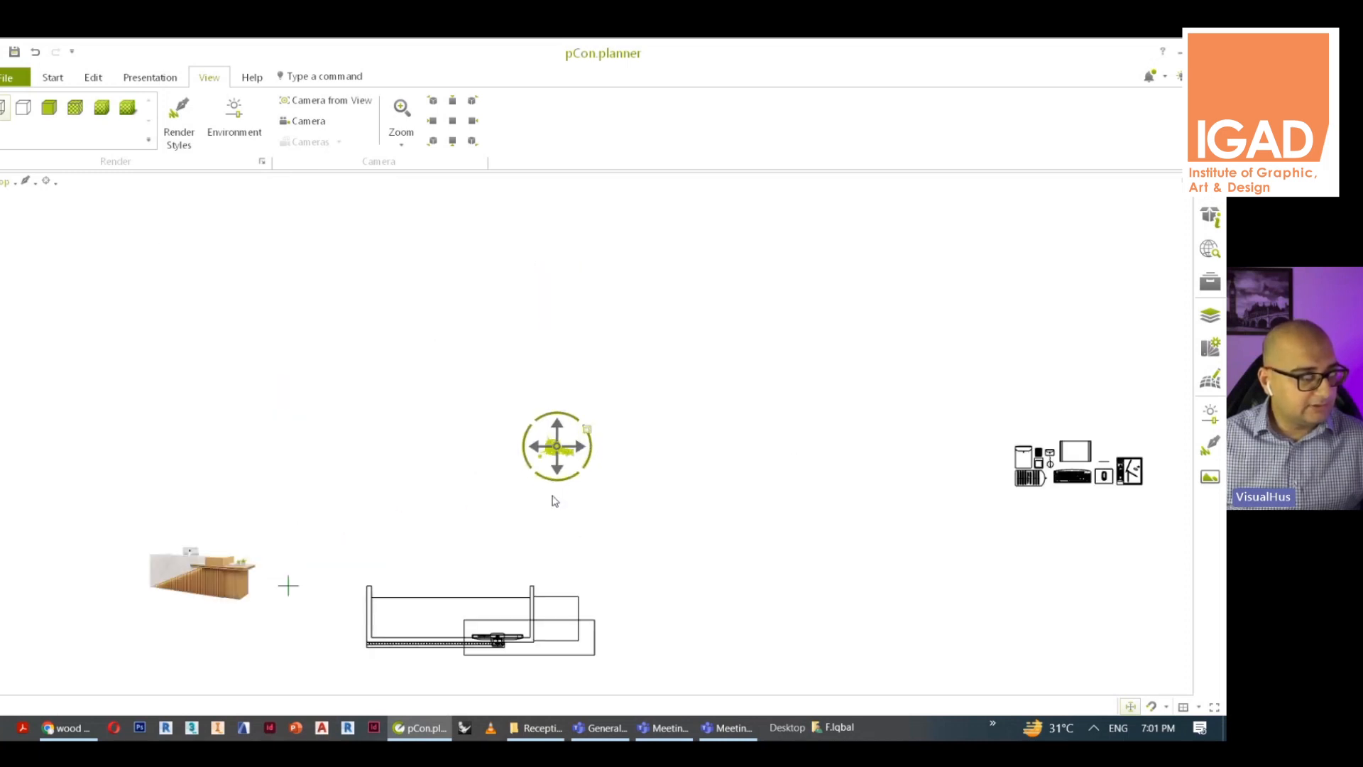
left_click(560, 474)
scroll(556, 597, "up", 3)
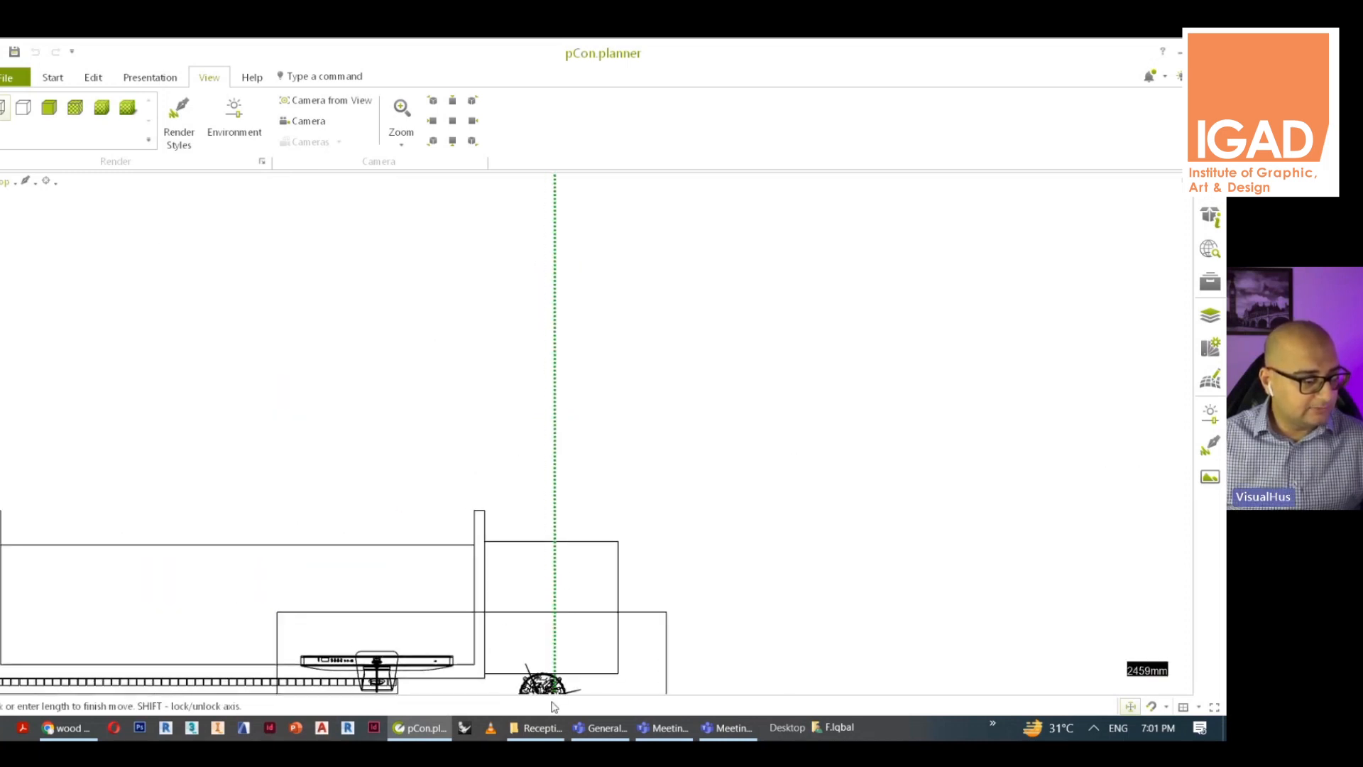
left_click(551, 650)
Delete the leftover accessories of the imported desk set in the perspective view and frame the furnished desk from the front
left_click(2, 182)
left_click(8, 196)
scroll(844, 413, "down", 3)
left_click_drag(617, 333, 838, 455)
key("Delete")
scroll(240, 513, "up", 2)
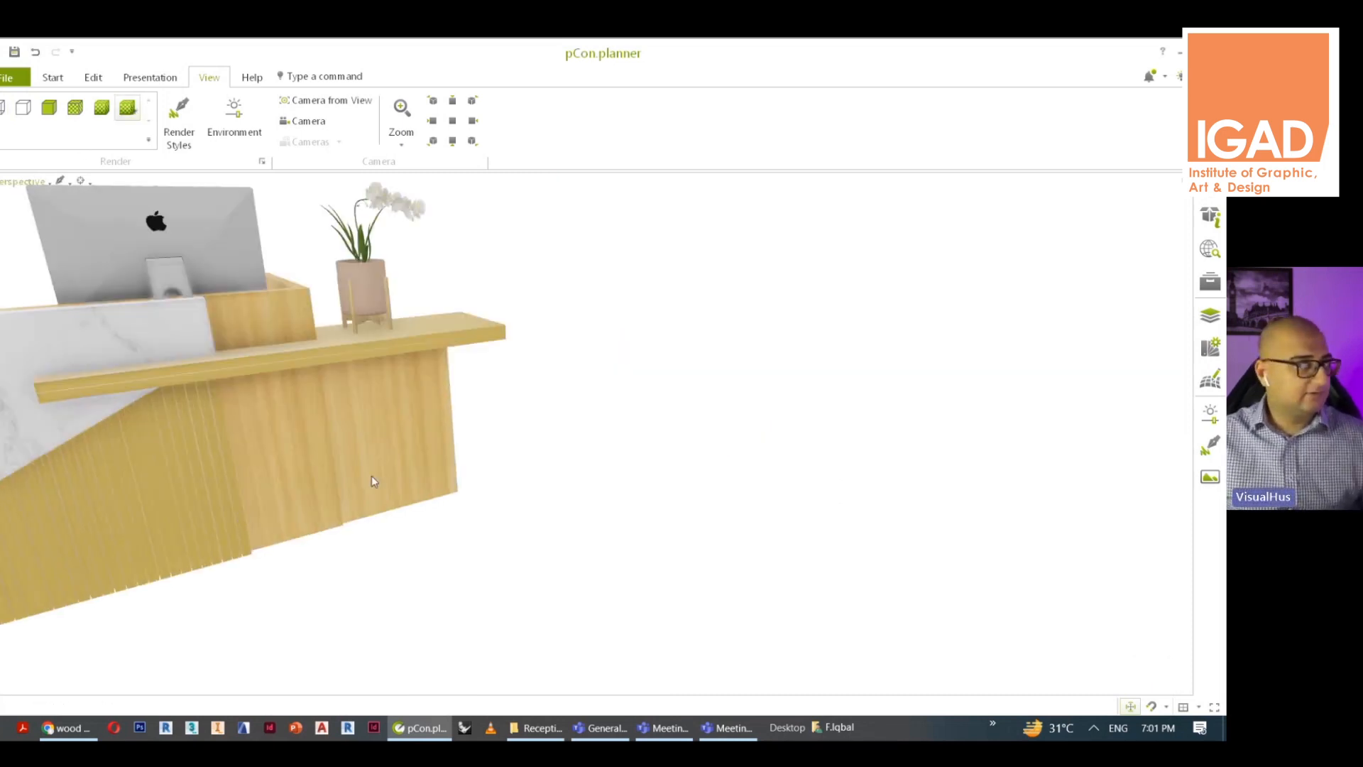
scroll(372, 482, "down", 3)
right_click_drag(599, 471, 636, 439)
scroll(645, 432, "up", 2)
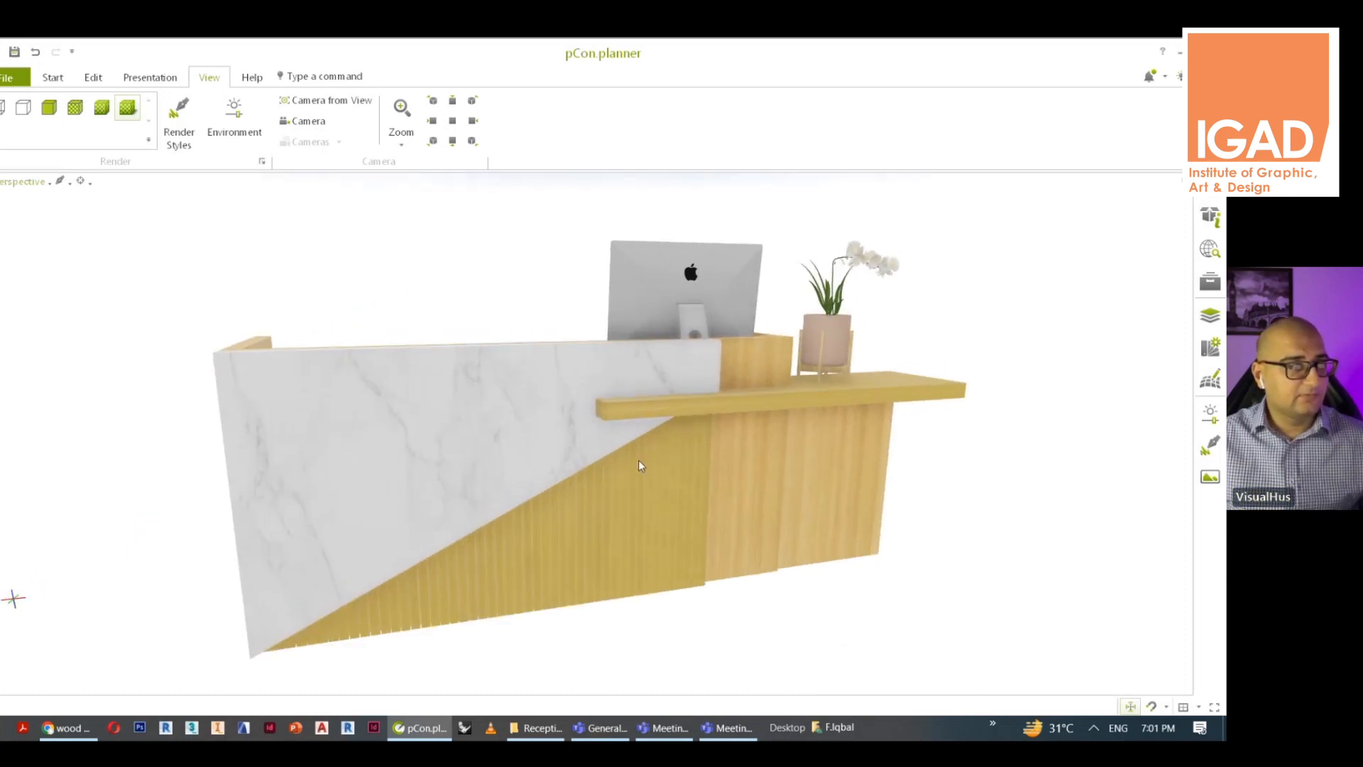